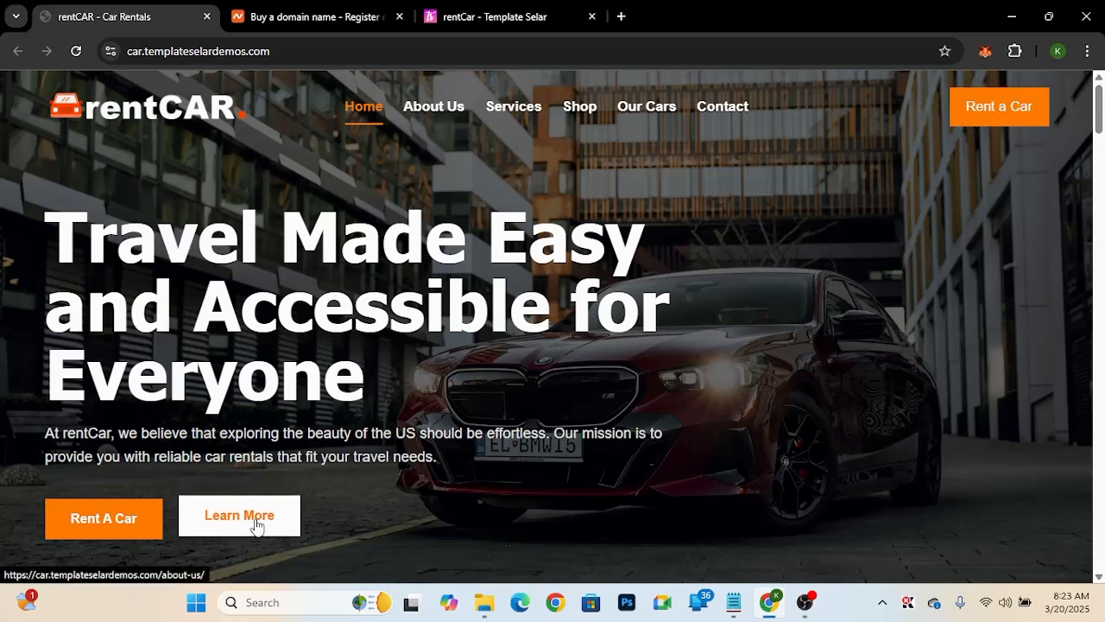
- Open the rental car search from the home page and choose London Airport for pickup and Paris Place for drop-off
click(104, 512)
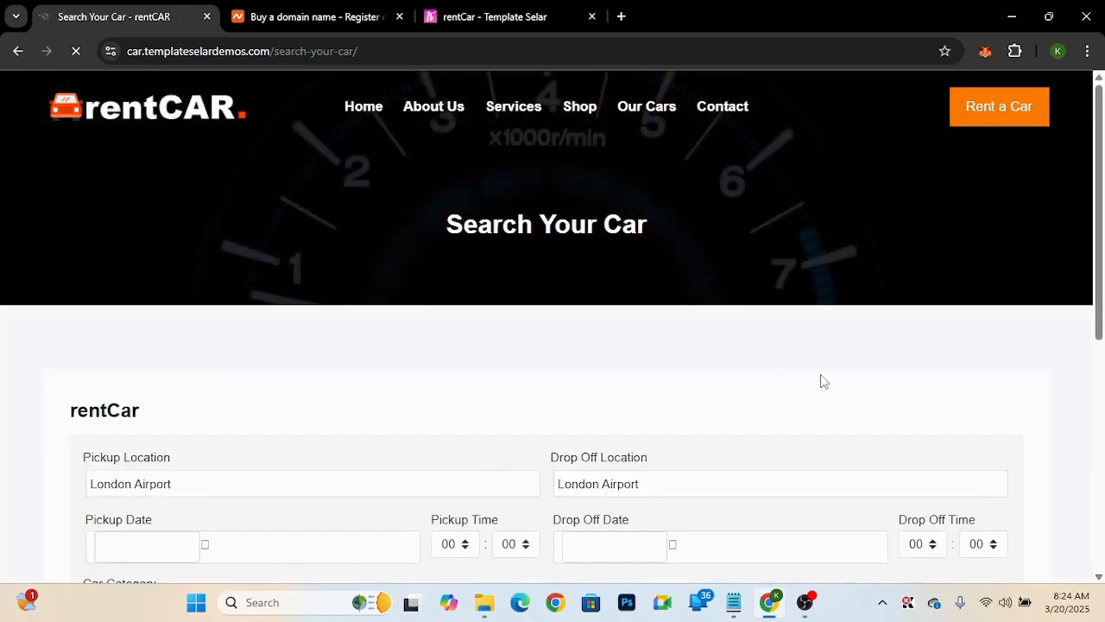
scroll(821, 380, down, 2)
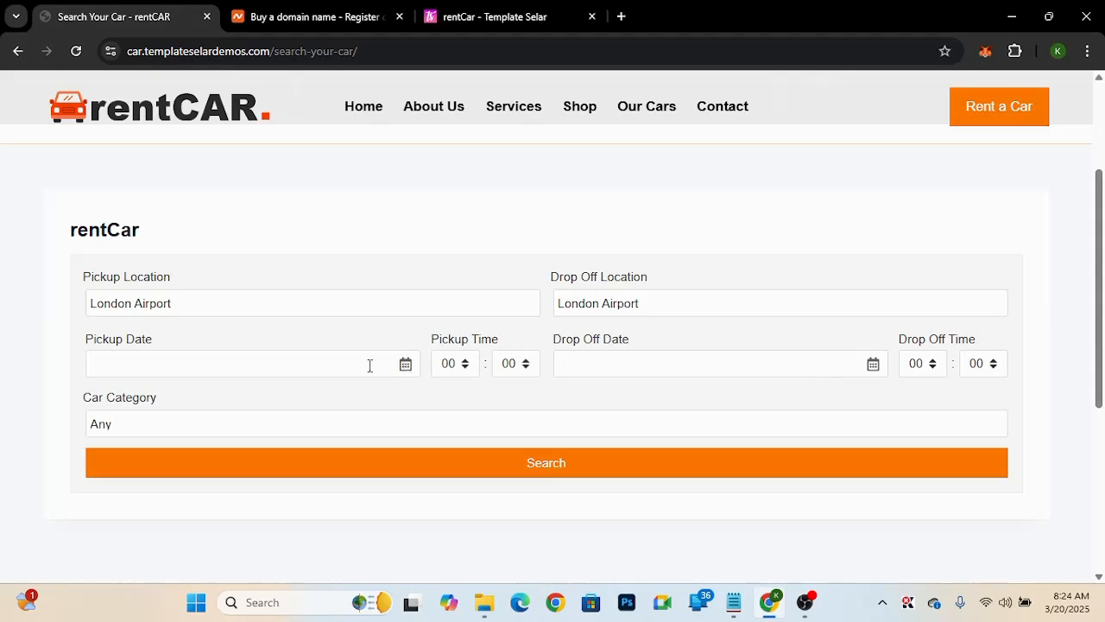
click(217, 304)
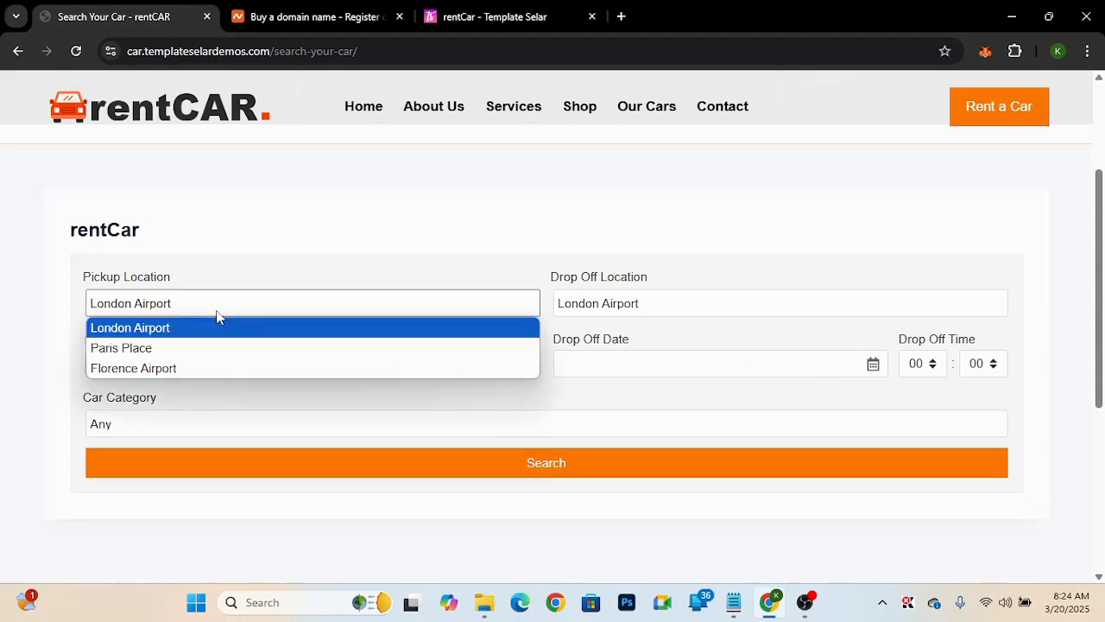
click(217, 327)
click(662, 309)
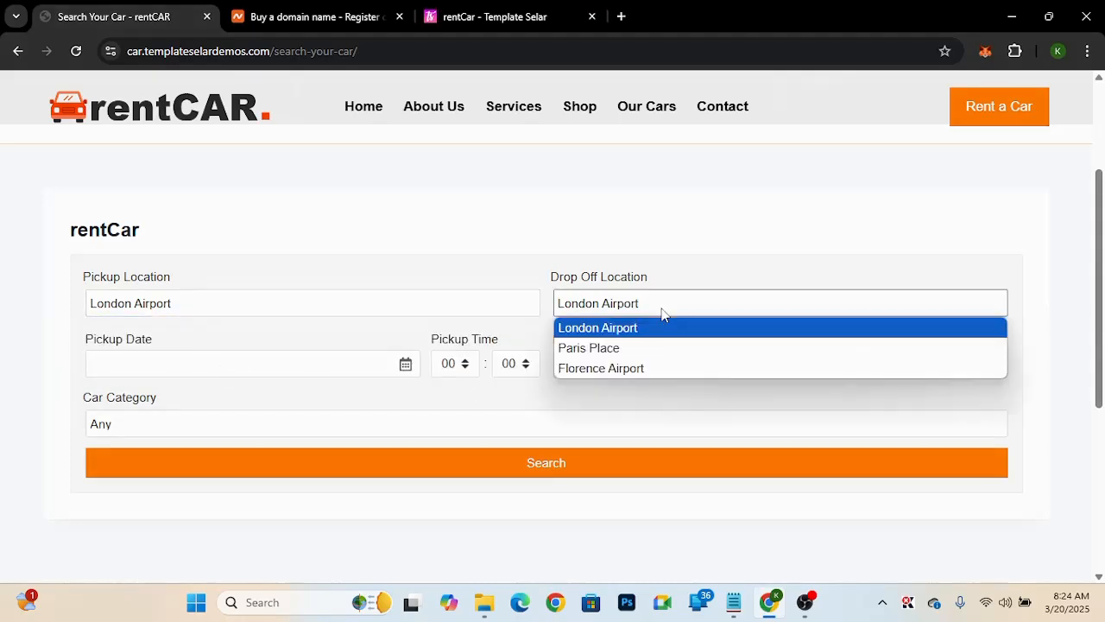
click(626, 347)
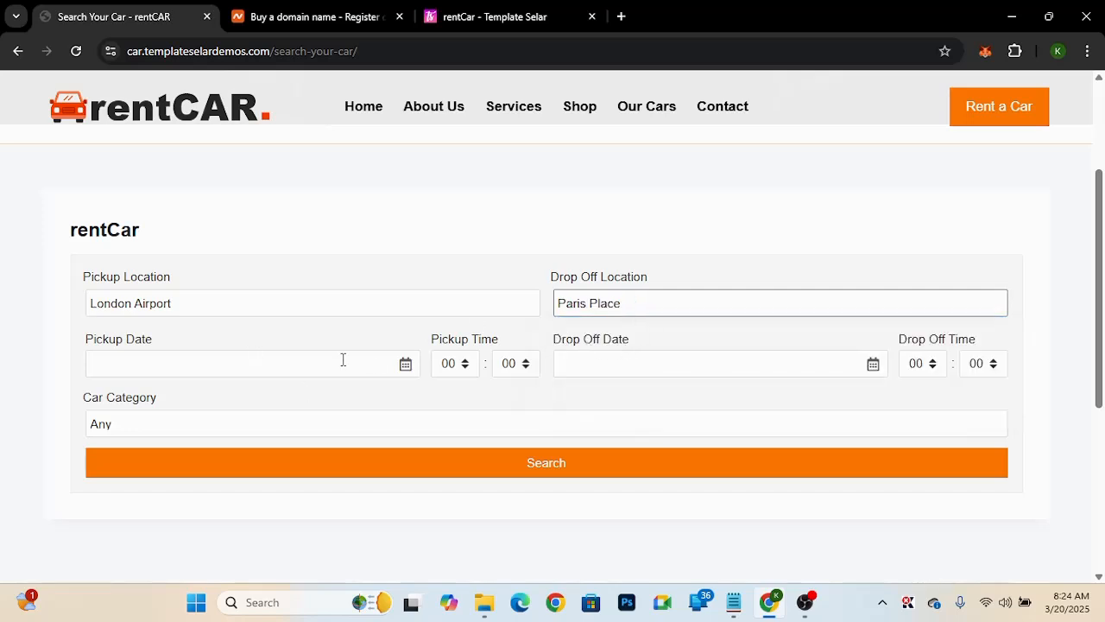
- Set the pickup date to 21/03/2025 and the drop-off date to 22/03/2025, and run the car search
click(408, 368)
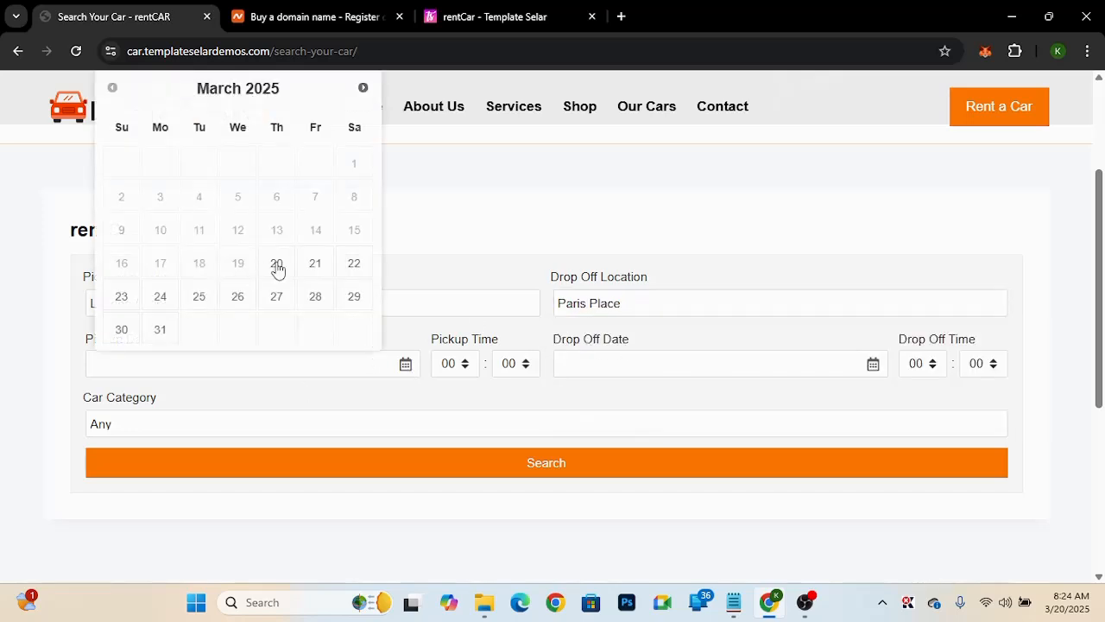
click(315, 270)
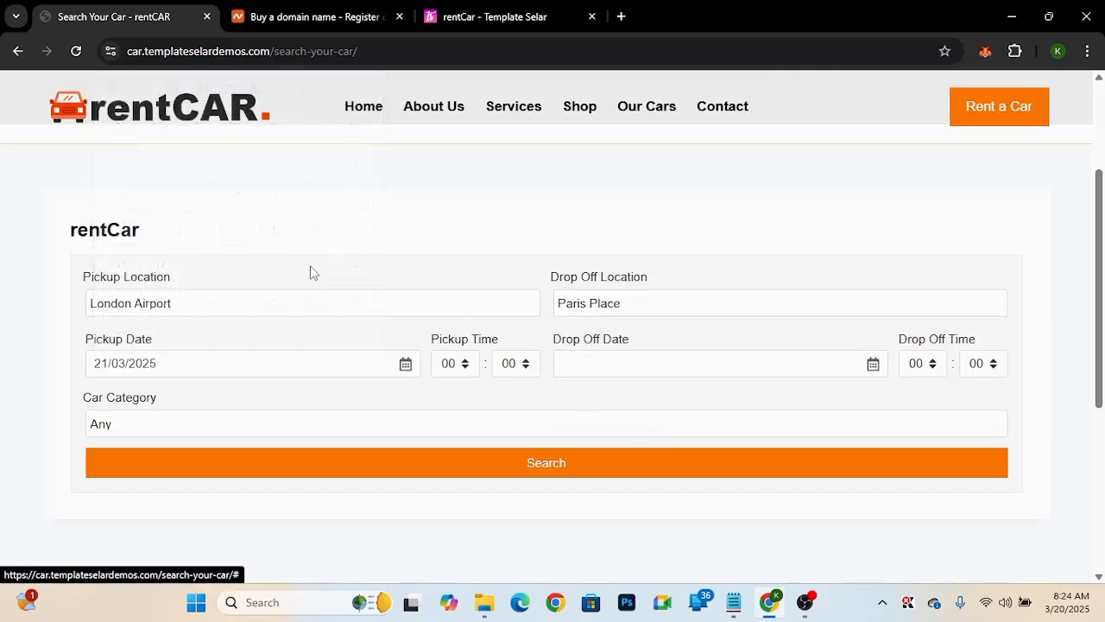
click(873, 366)
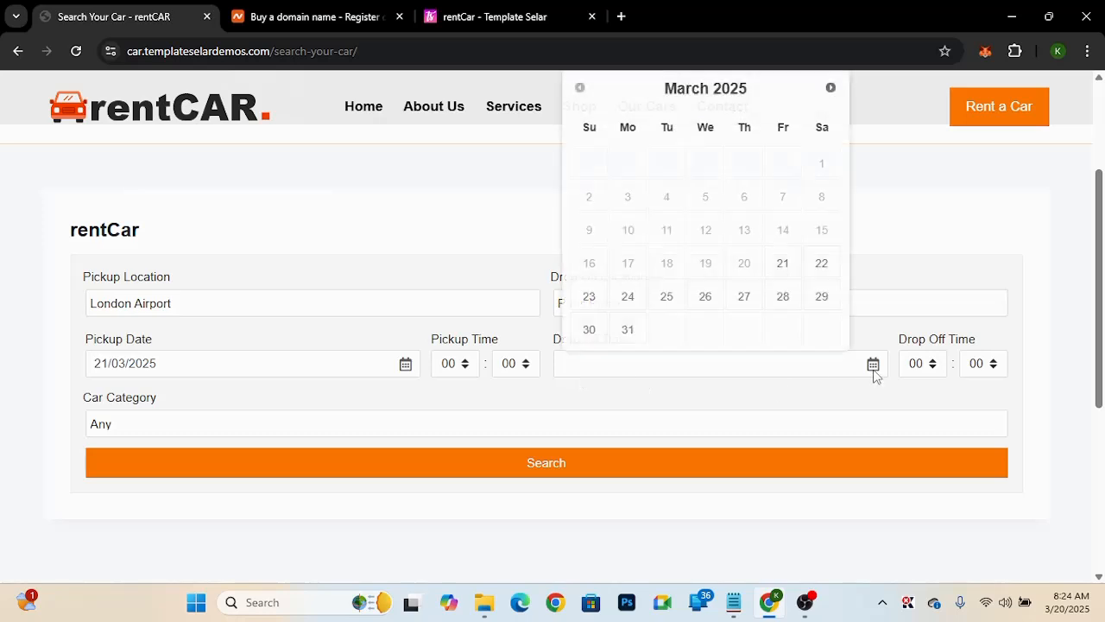
click(817, 270)
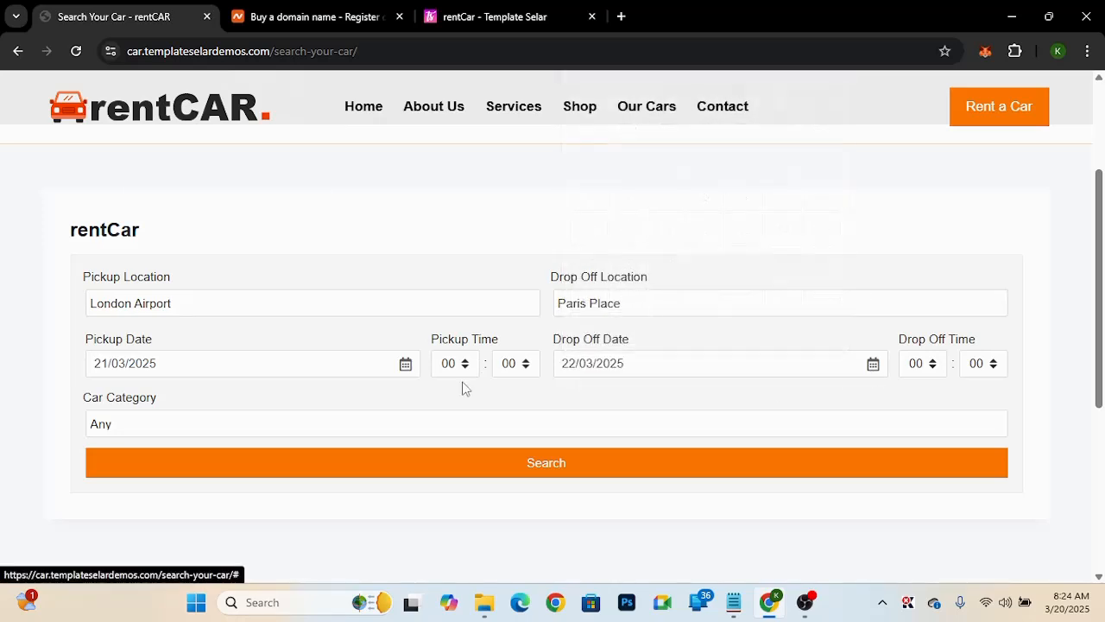
click(428, 421)
click(377, 426)
click(483, 468)
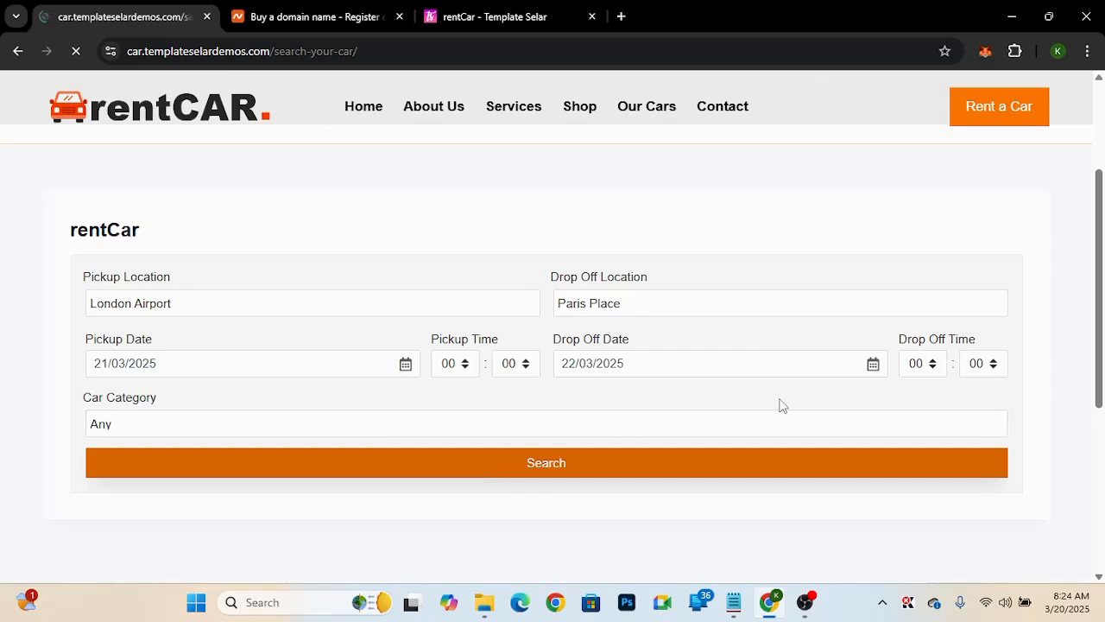
- Continue with the Alfa Romeo Giulietta and book it with the Rental Cost Non Refundable option
scroll(780, 406, down, 3)
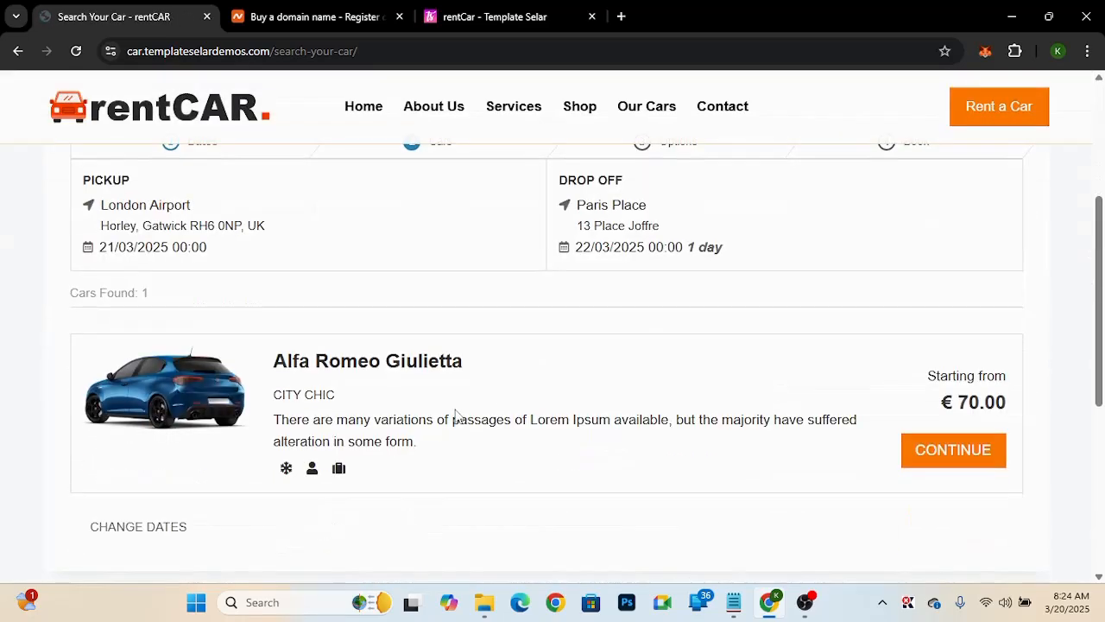
scroll(585, 436, down, 3)
scroll(585, 437, up, 3)
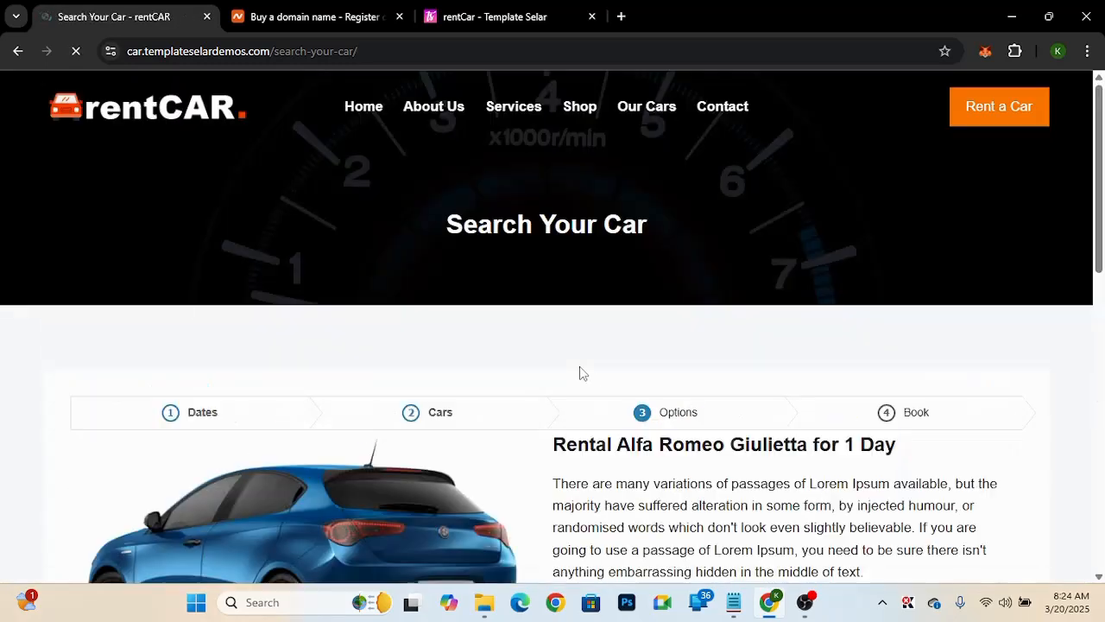
scroll(801, 463, down, 7)
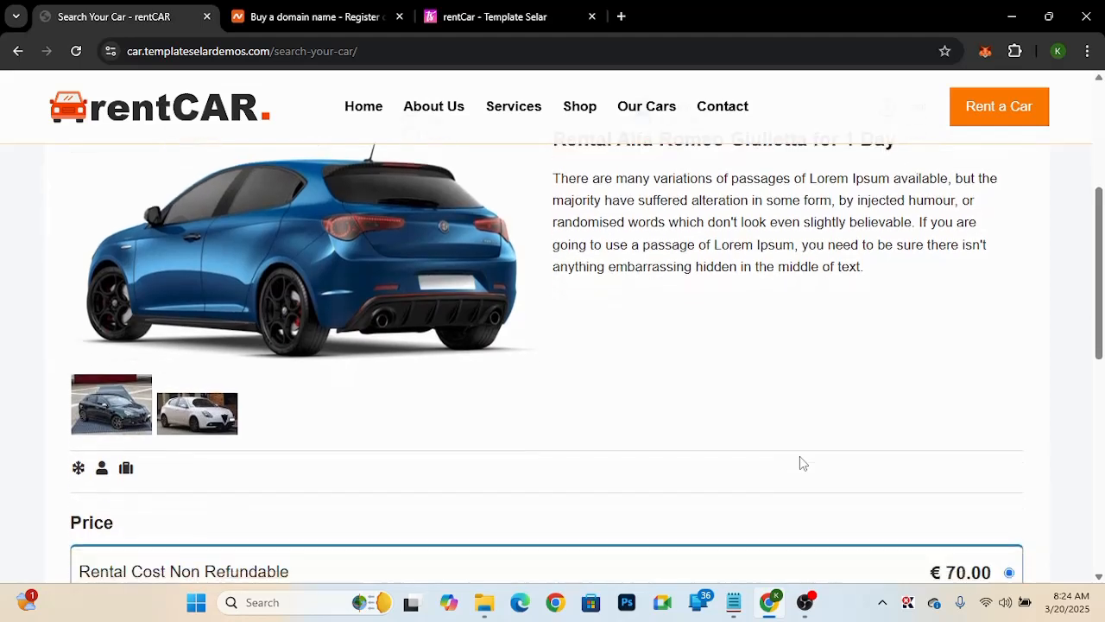
scroll(799, 462, up, 2)
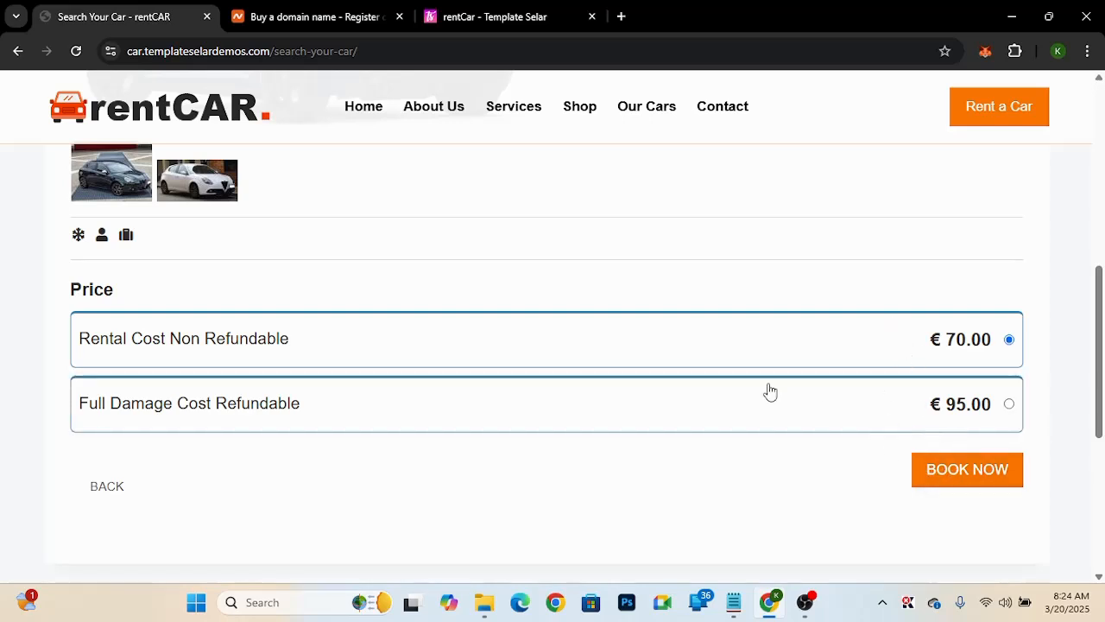
click(954, 483)
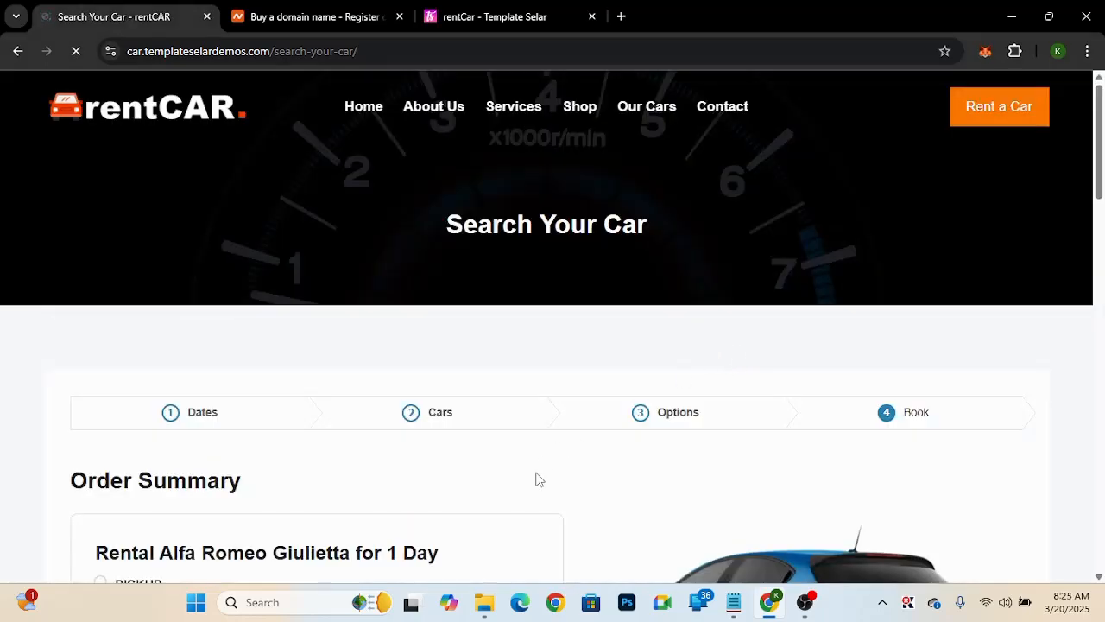
- Review the order summary, the coupon and returning customer boxes, and the Driver Information form down to the order confirmation
scroll(535, 479, down, 9)
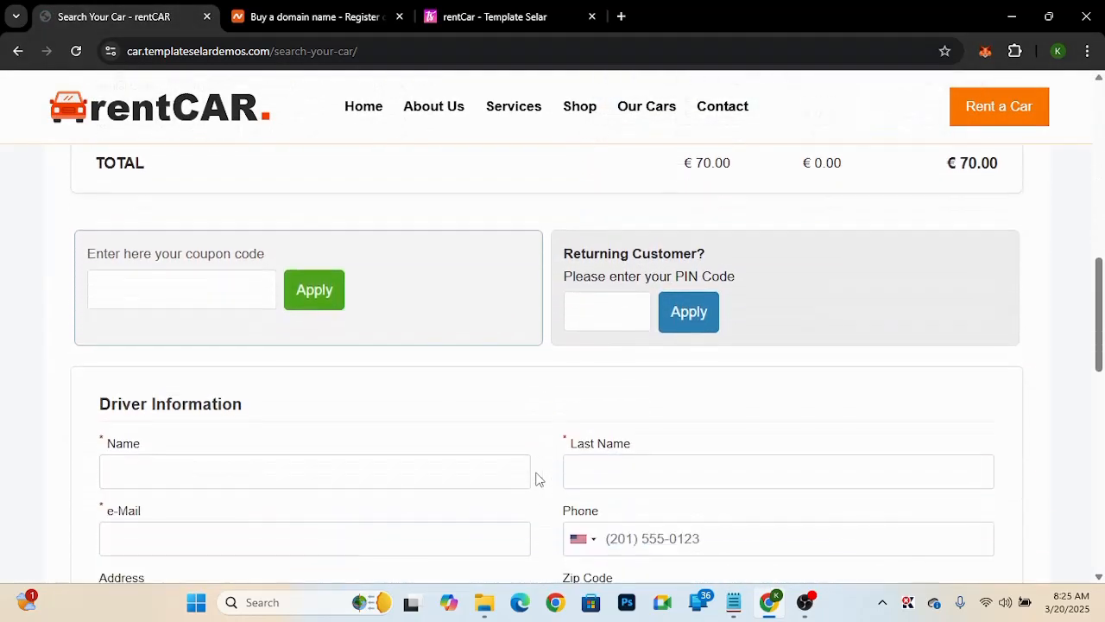
scroll(535, 479, up, 5)
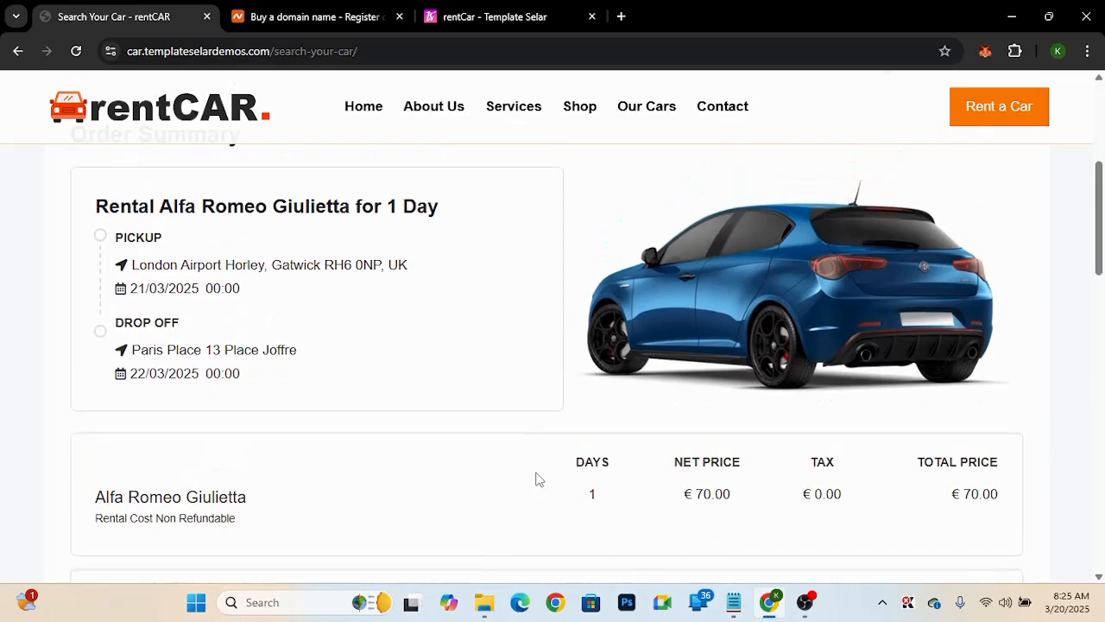
scroll(535, 479, down, 6)
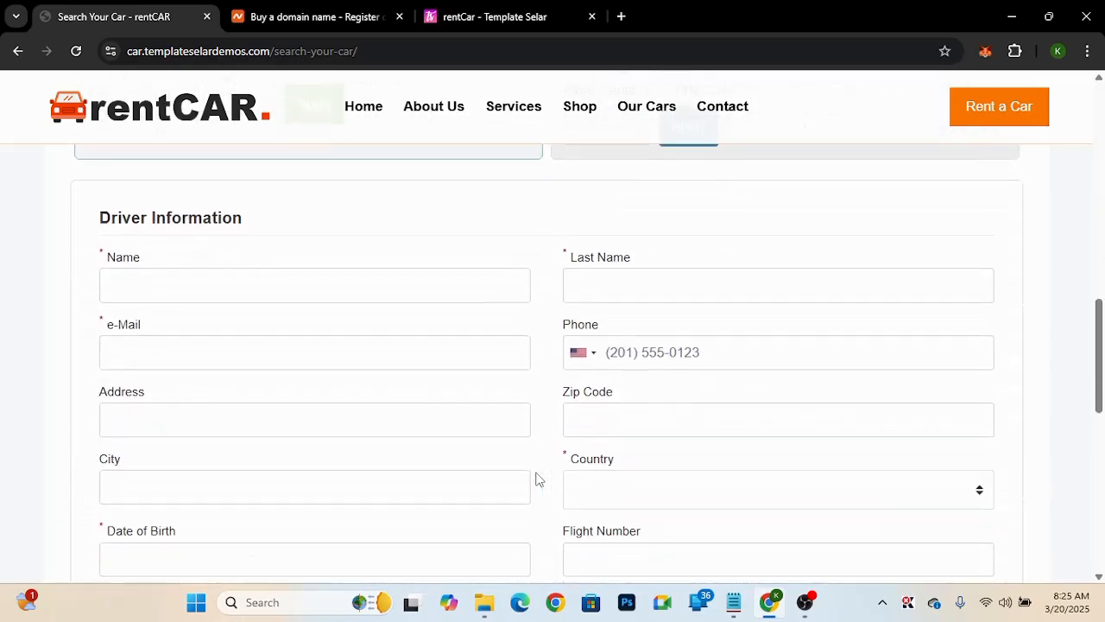
scroll(536, 479, down, 1)
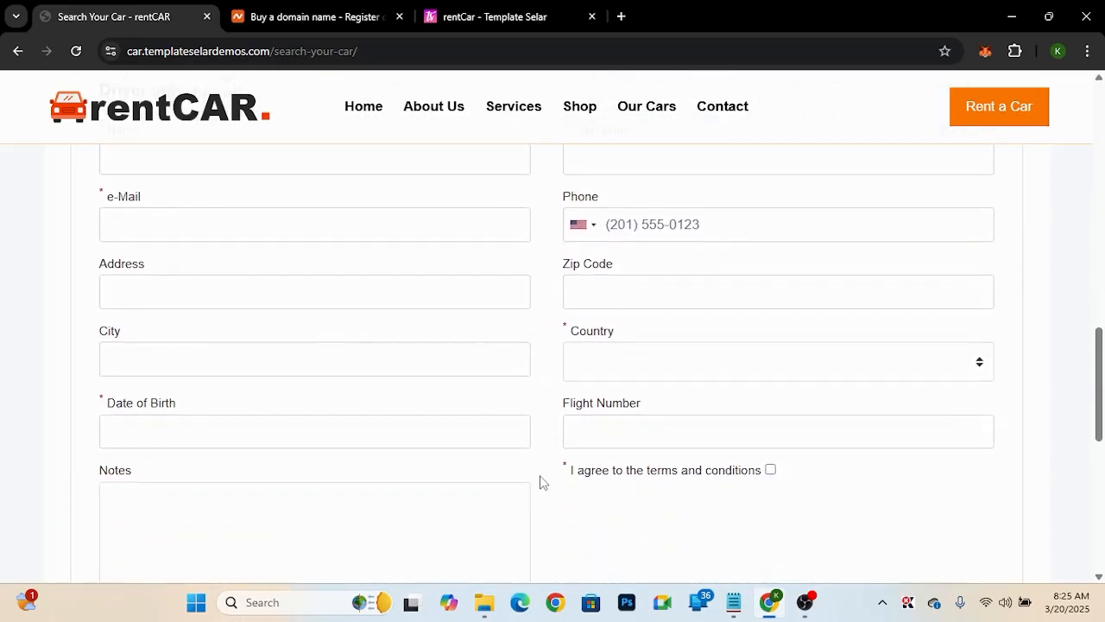
scroll(541, 481, down, 3)
scroll(540, 480, up, 1)
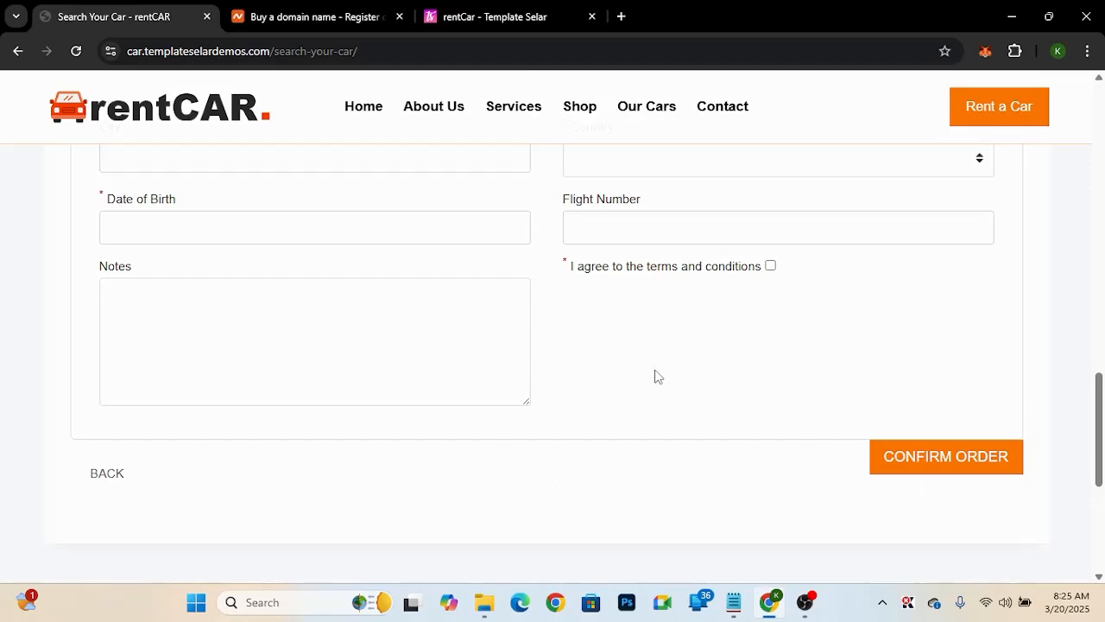
scroll(628, 348, up, 15)
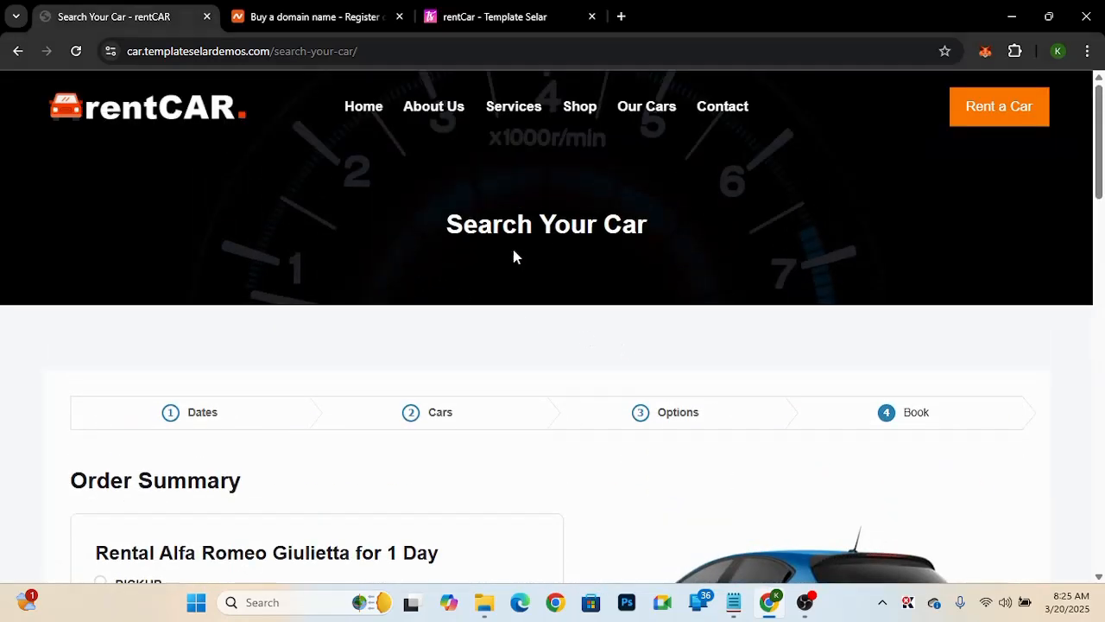
- Return to the rentCAR home page and look through it from the hero section past the featured cars to the footer
click(363, 113)
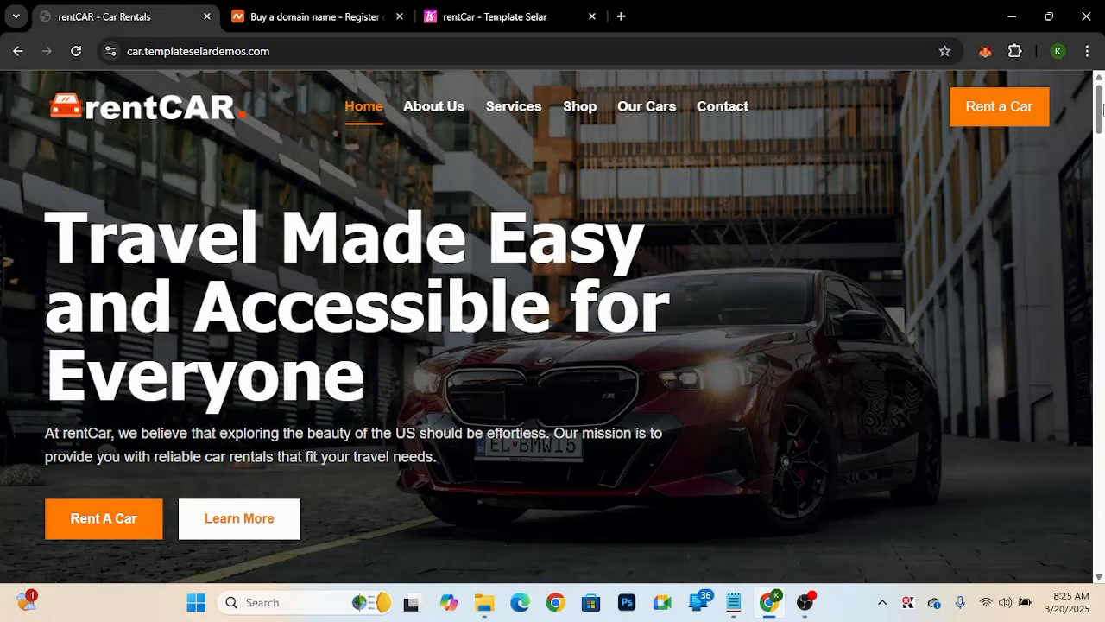
mouse_move(1102, 103)
mouse_down()
mouse_move(1101, 125)
mouse_move(1101, 95)
mouse_up()
drag(1100, 120, 1101, 307)
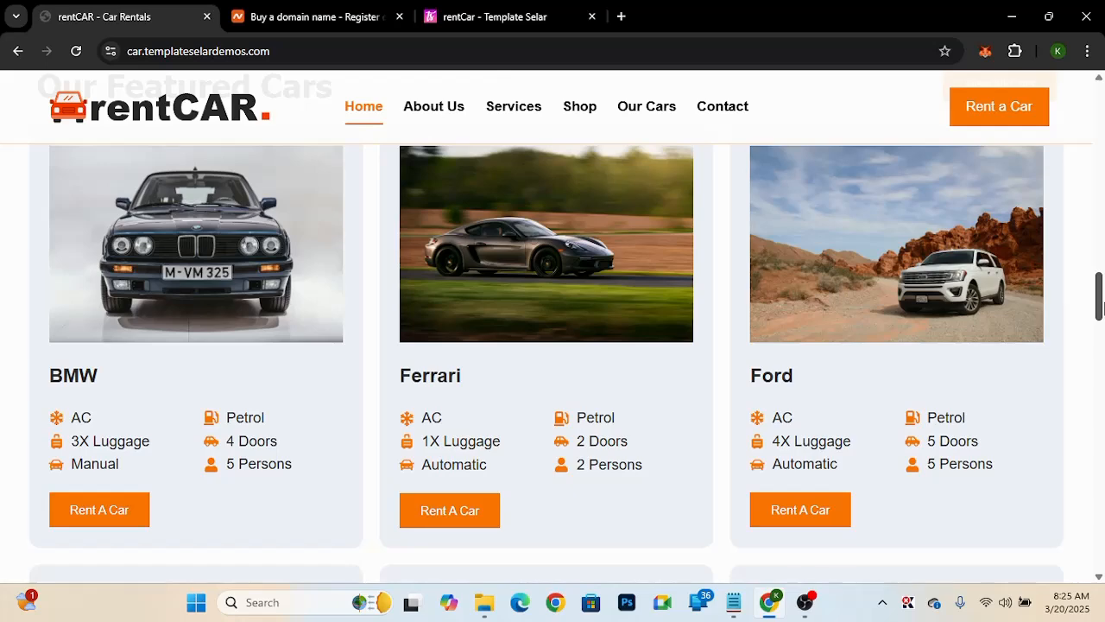
drag(1098, 307, 1100, 571)
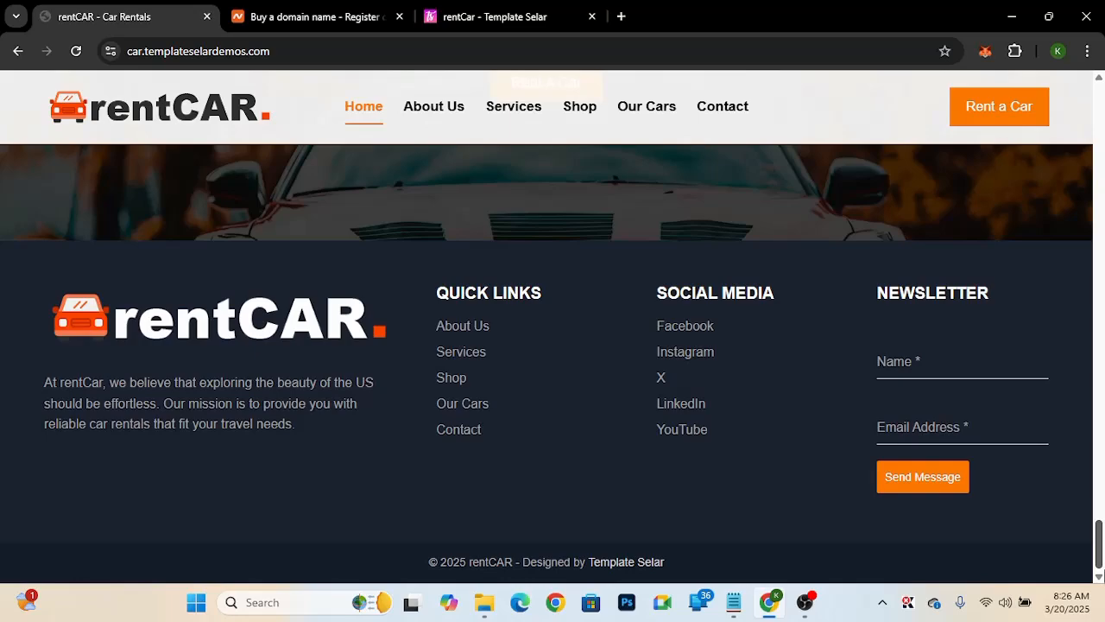
drag(1096, 516, 1092, 91)
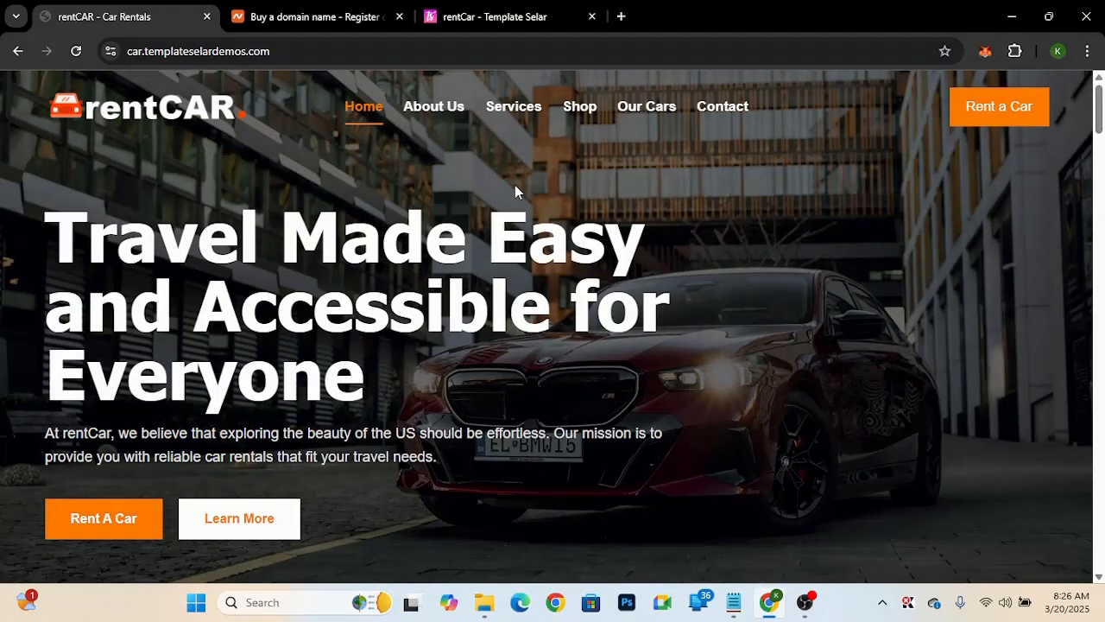
- Look through the About Us page and the Services page of the rentCAR site
click(440, 111)
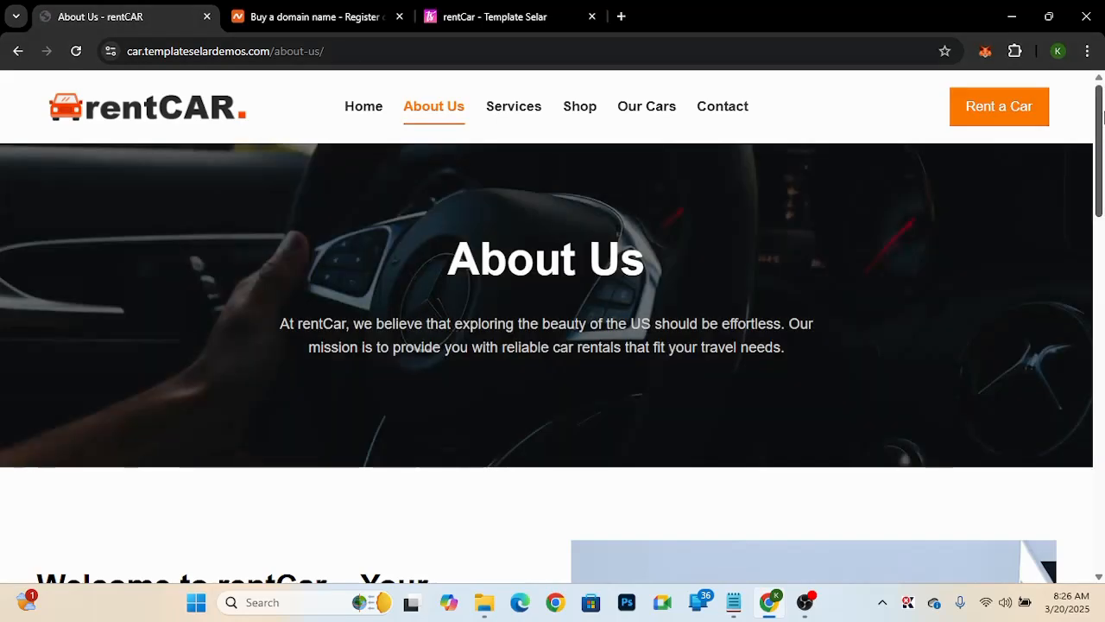
mouse_move(1099, 136)
mouse_down()
mouse_move(1100, 492)
mouse_move(1088, 128)
mouse_up()
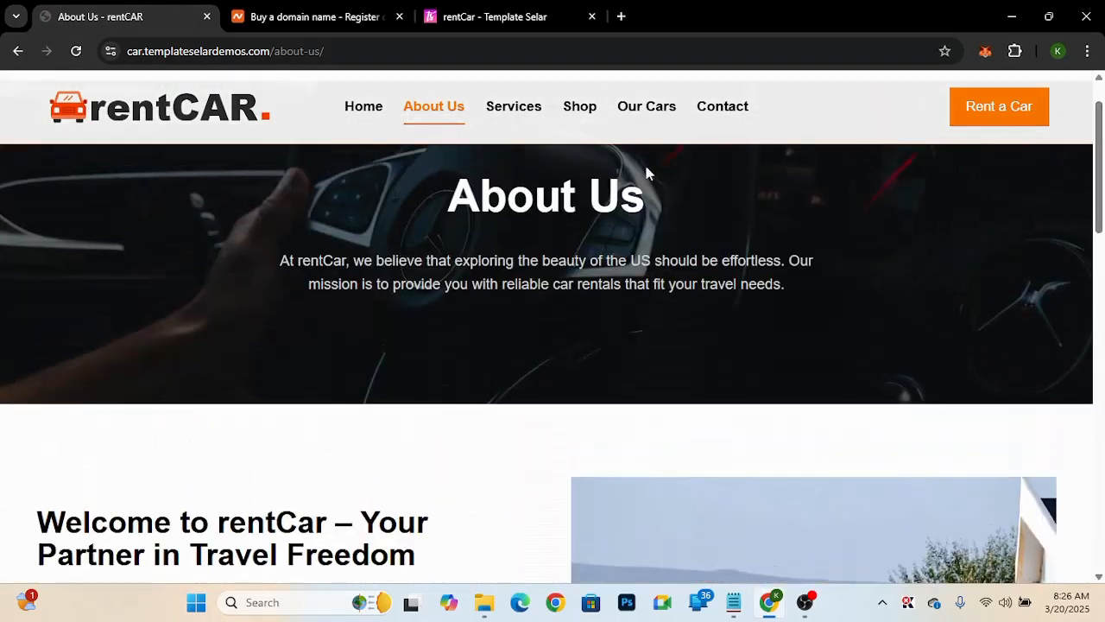
click(515, 106)
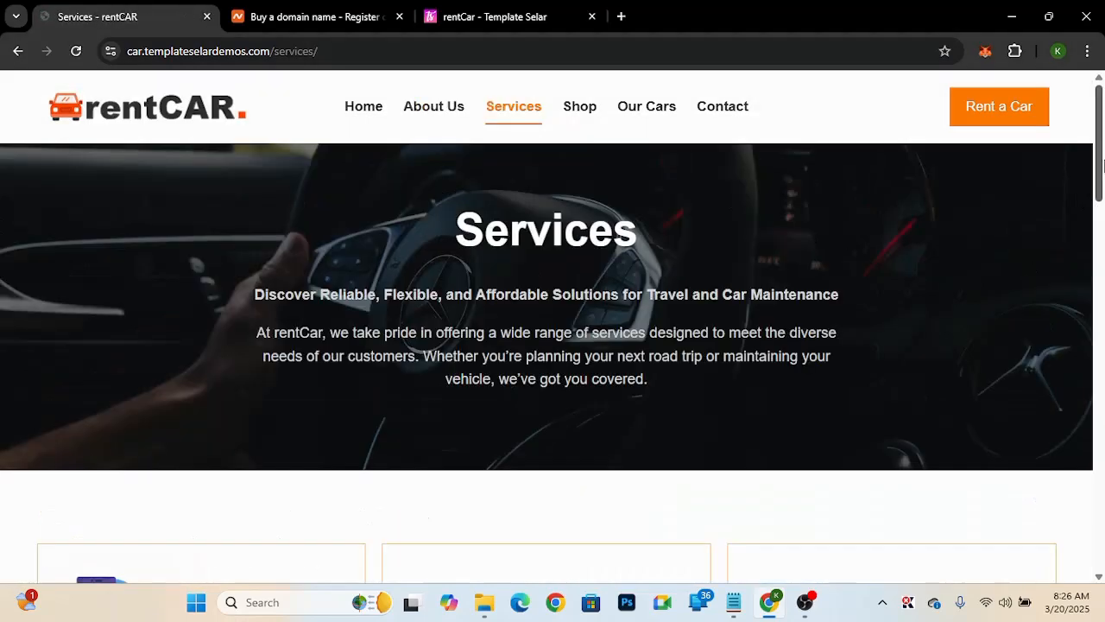
mouse_move(1102, 119)
mouse_down()
mouse_move(1102, 377)
mouse_move(1100, 113)
mouse_up()
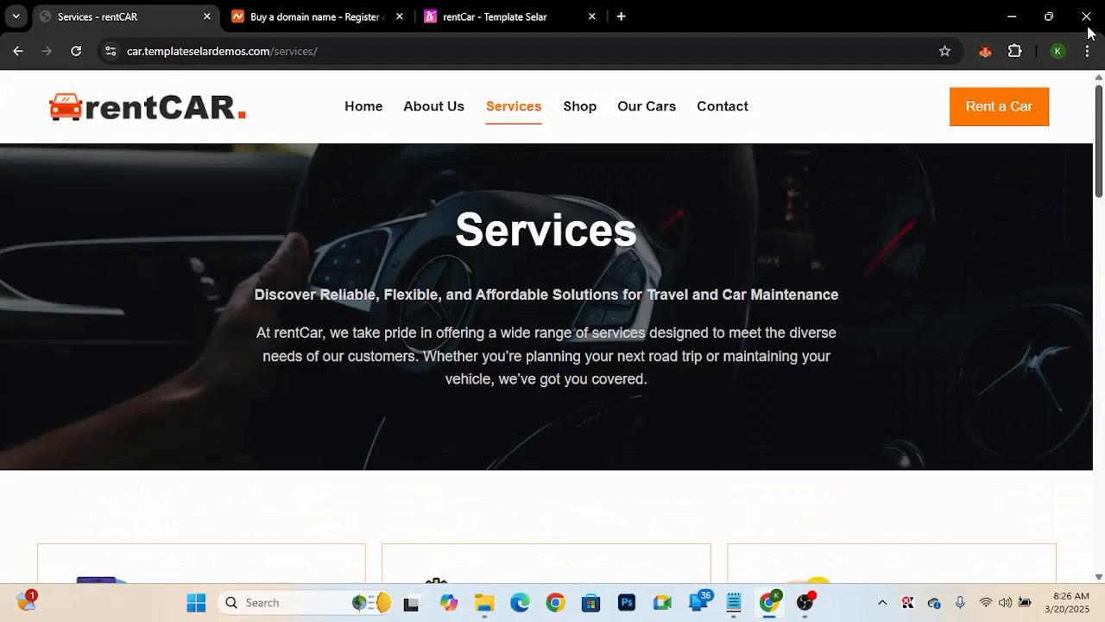
- Look through the products on the Shop page and the vehicles on the Our Cars page
click(581, 115)
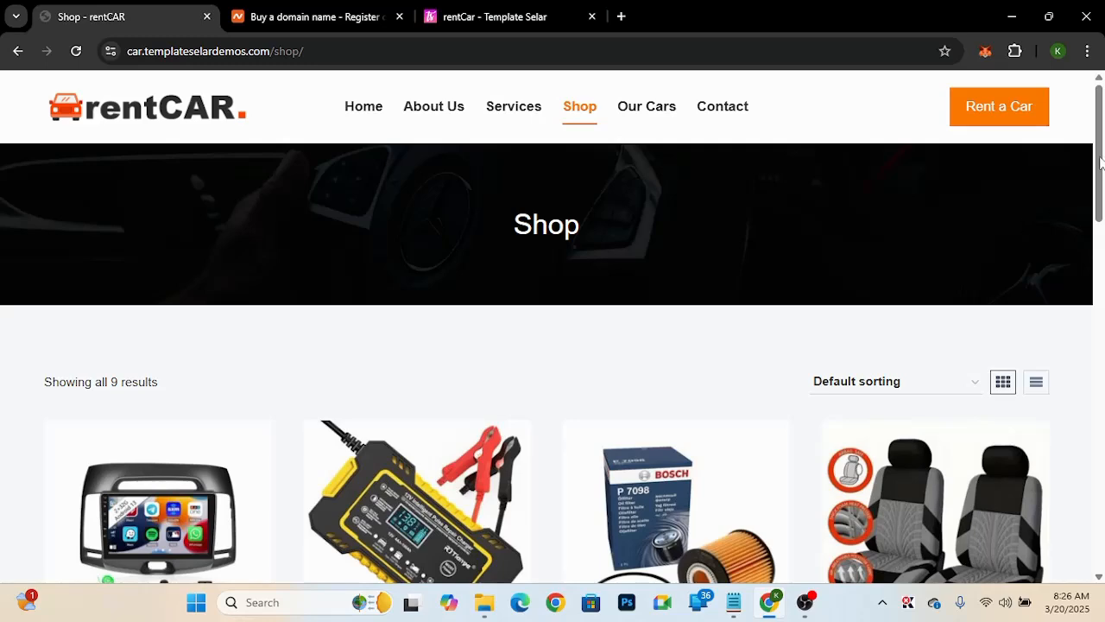
mouse_move(1099, 162)
mouse_down()
mouse_move(1093, 401)
mouse_move(1102, 152)
mouse_up()
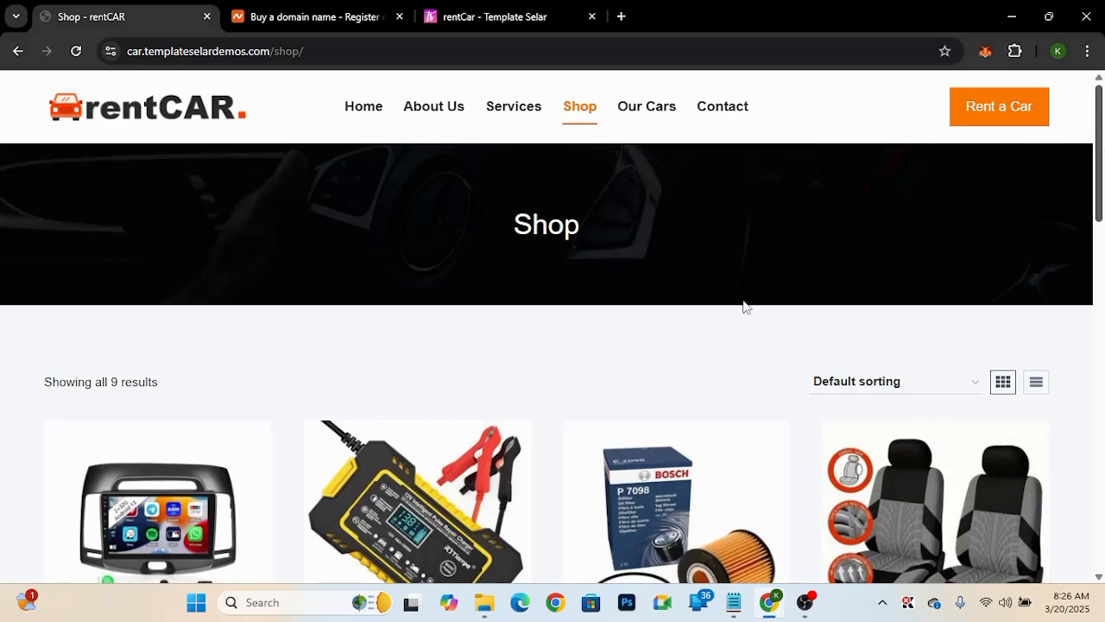
click(647, 109)
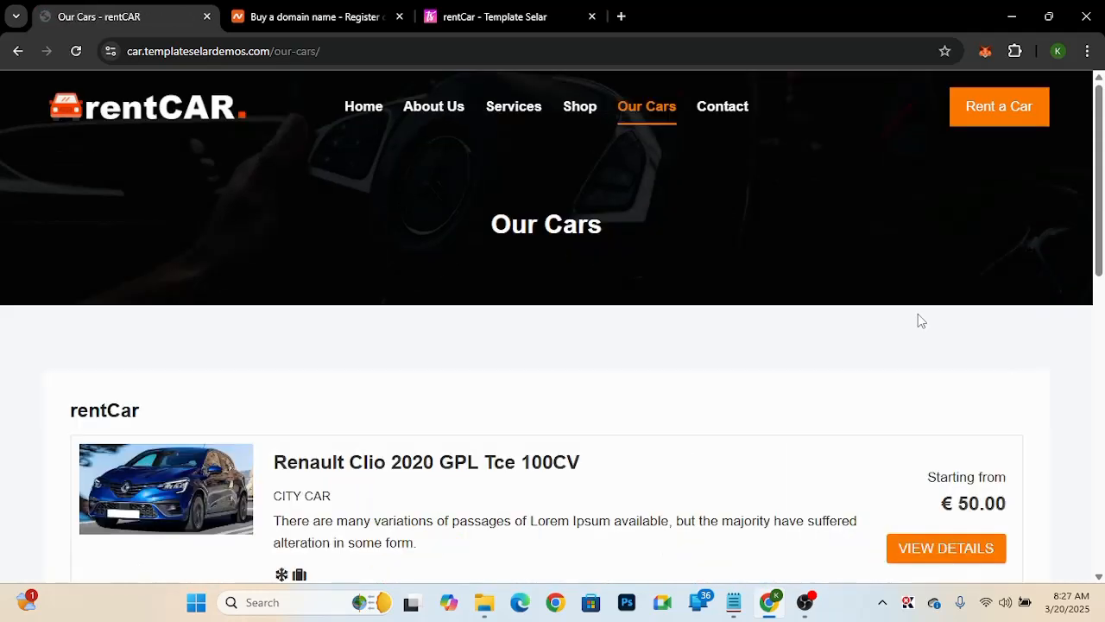
mouse_move(1100, 158)
mouse_down()
mouse_move(1103, 344)
mouse_move(1101, 152)
mouse_up()
- Open the Contact page and review its contact information and the content below
click(723, 111)
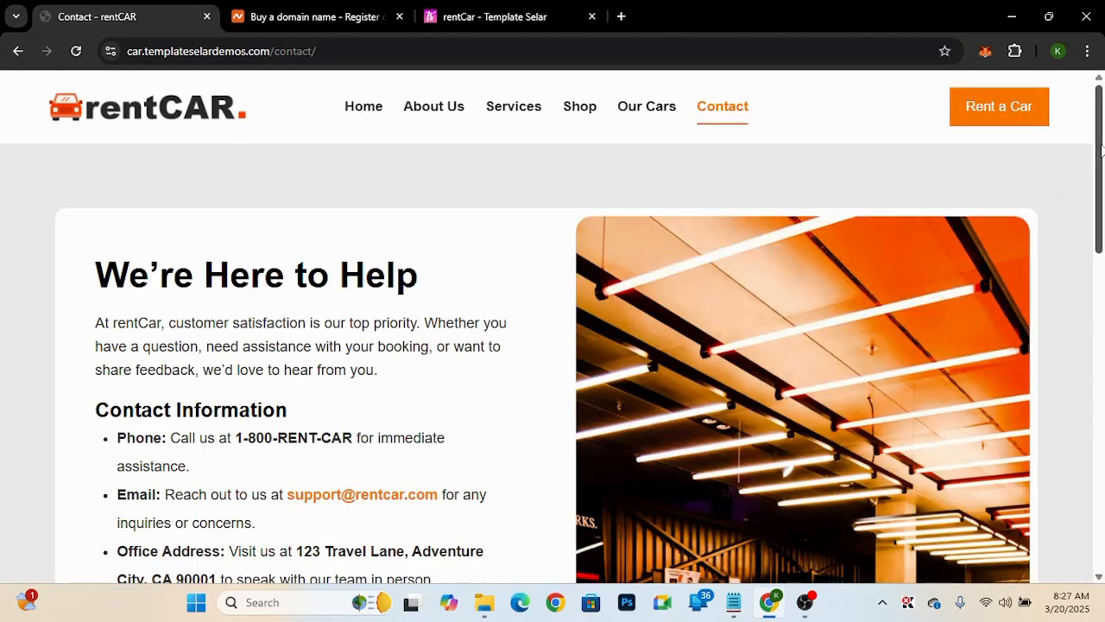
scroll(1094, 186, down, 3)
drag(1103, 220, 1104, 138)
- Go back to the rentCAR home page and switch to the already open Namecheap domain registration site
click(364, 106)
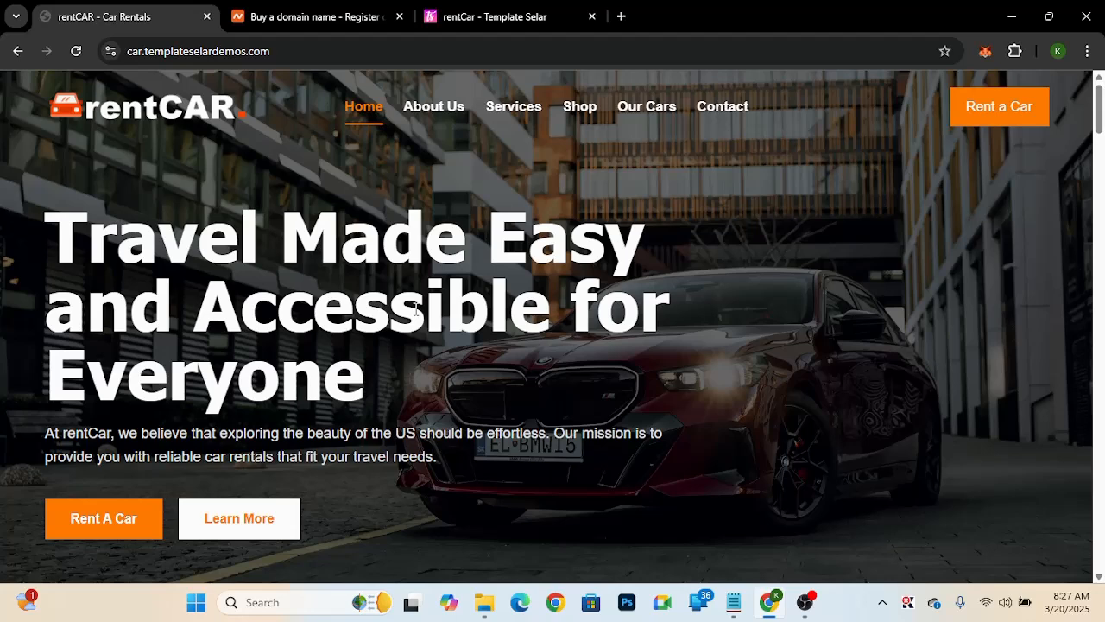
click(328, 17)
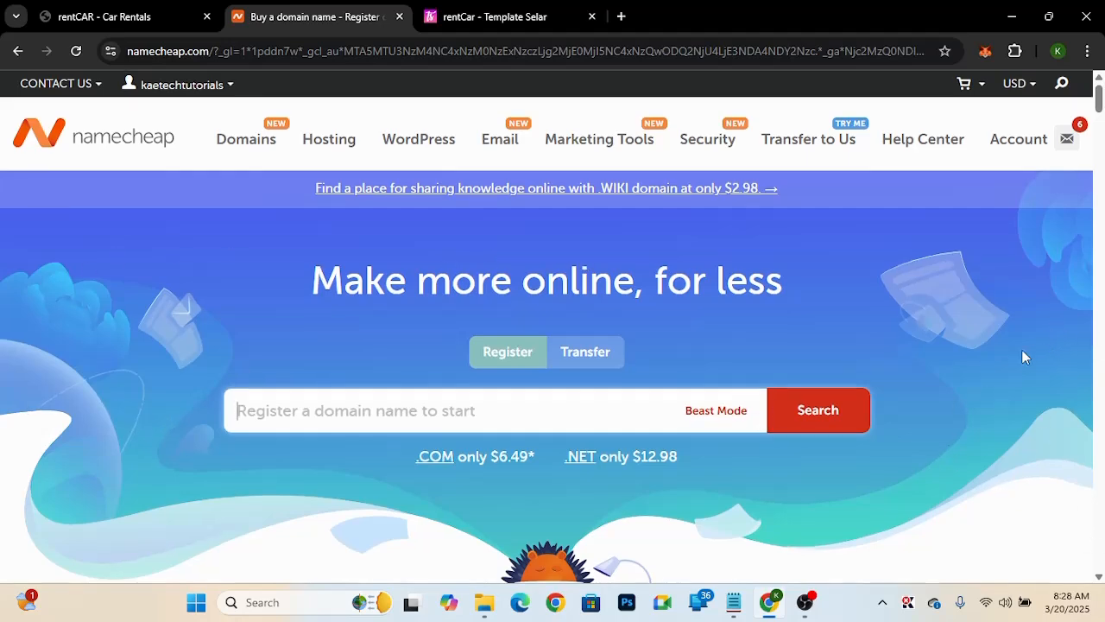
- Search for the domain rentcarsgh.com and check the coupon offer and pricing for it
scroll(1021, 349, down, 6)
scroll(1026, 356, up, 6)
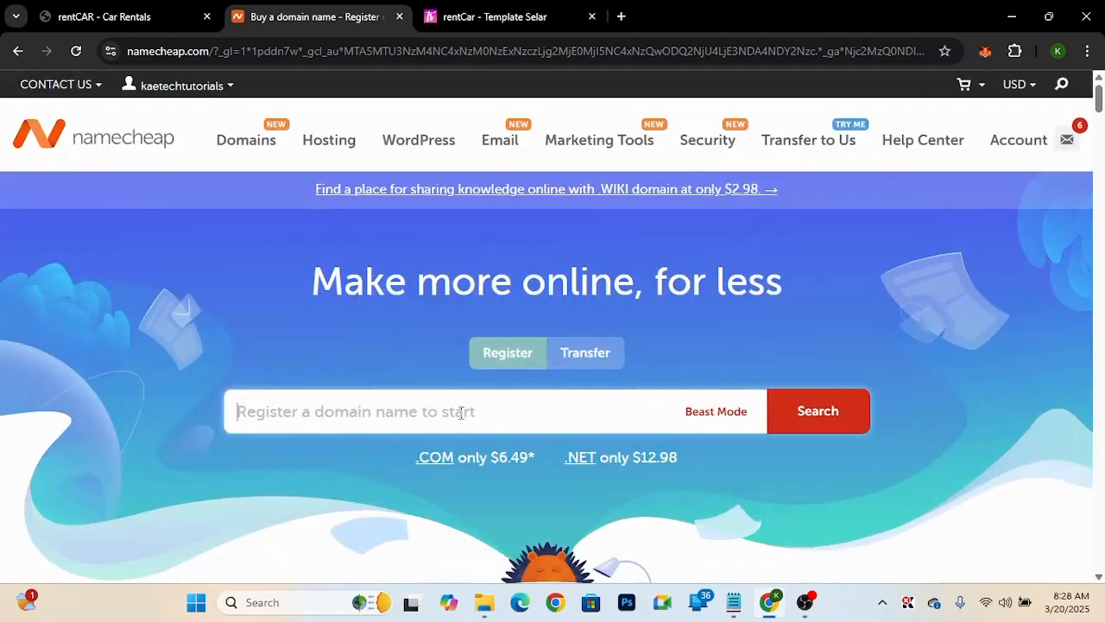
text(ren)
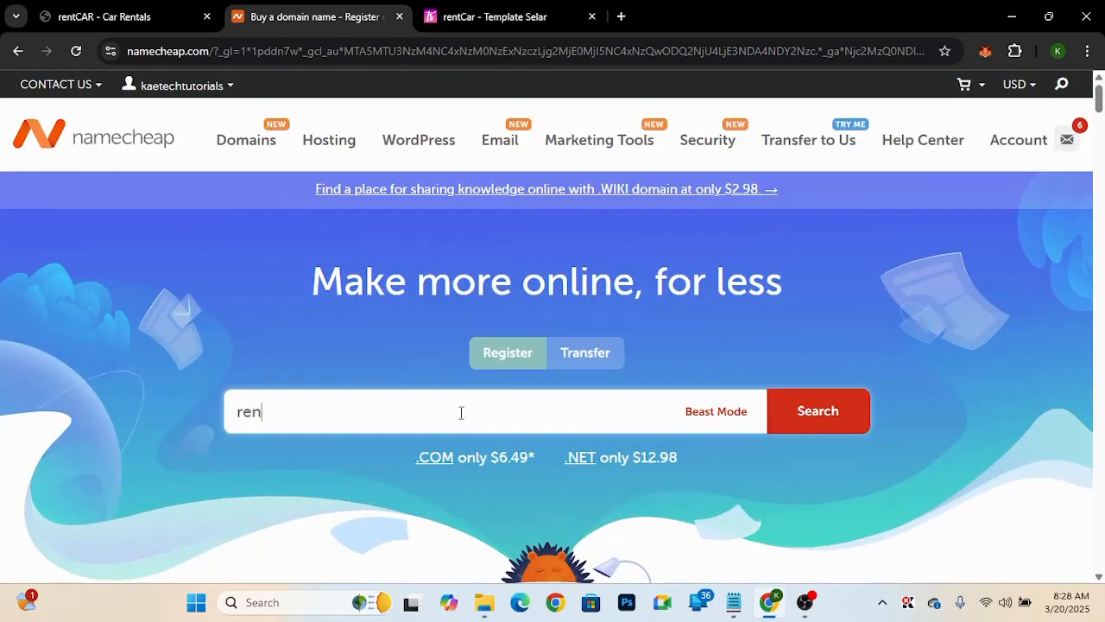
text(tcarsgh.com)
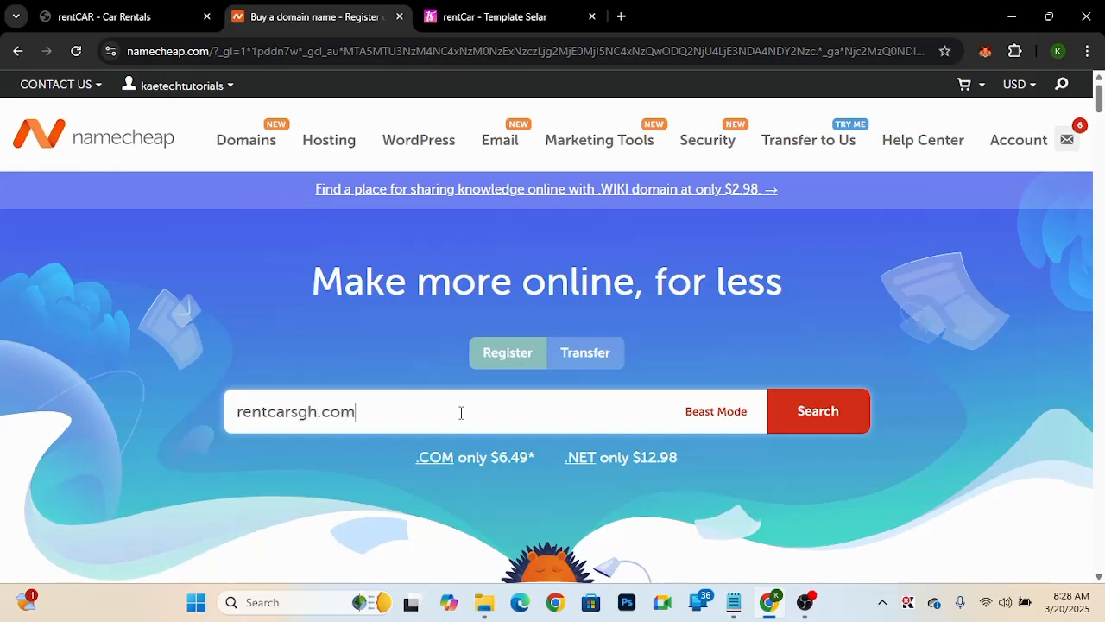
click(826, 418)
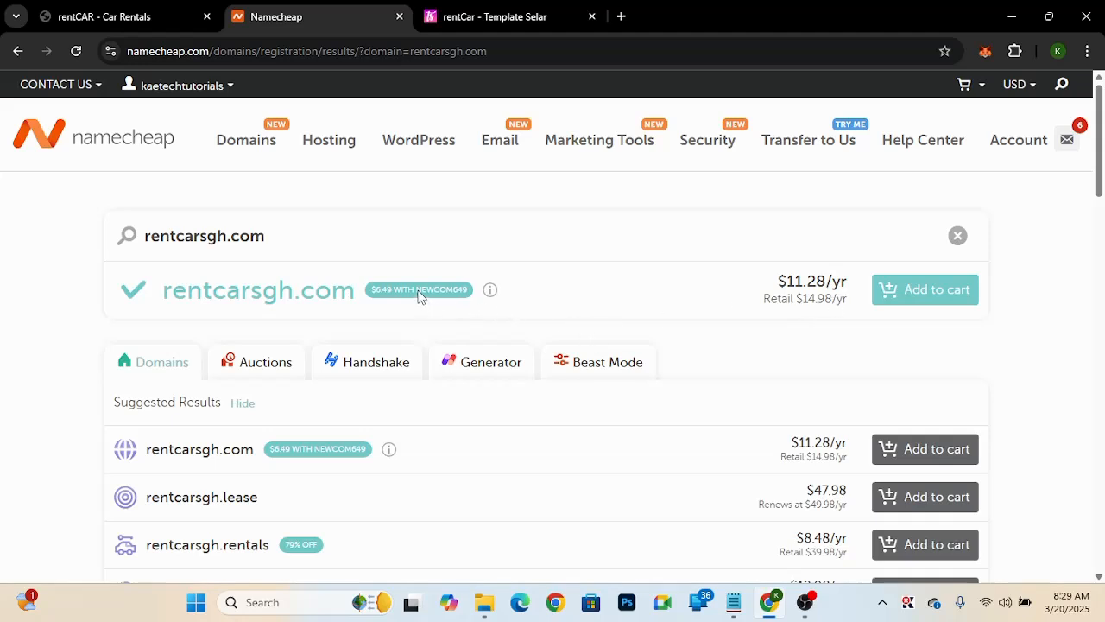
double_click(447, 286)
click(655, 294)
- Open the Shared Hosting page and compare the prices and features of the hosting plans
mouse_move(332, 141)
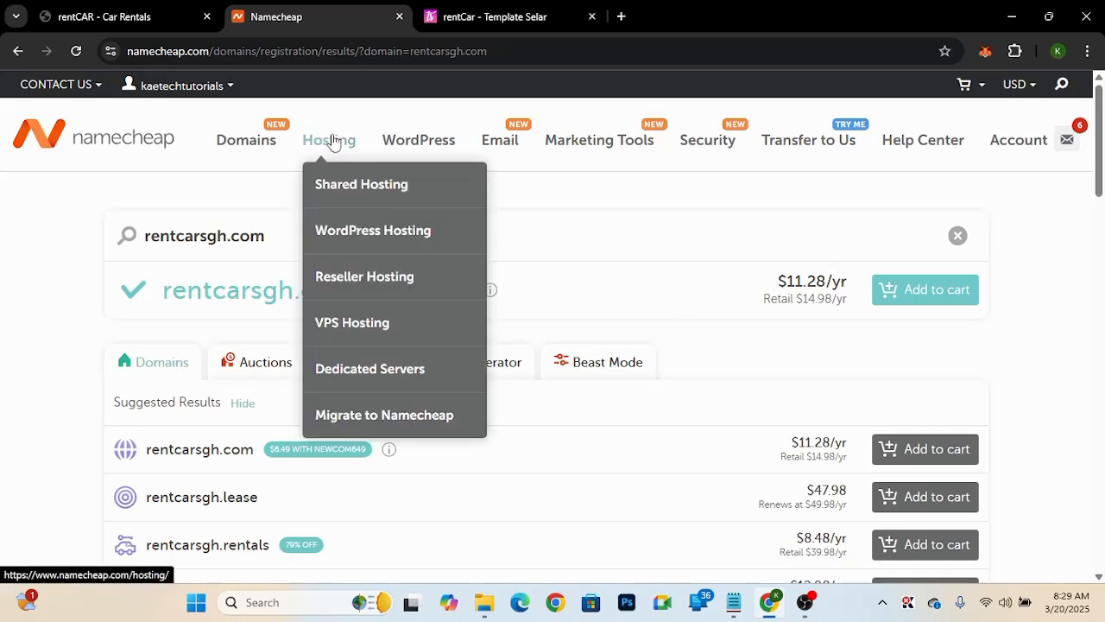
click(342, 191)
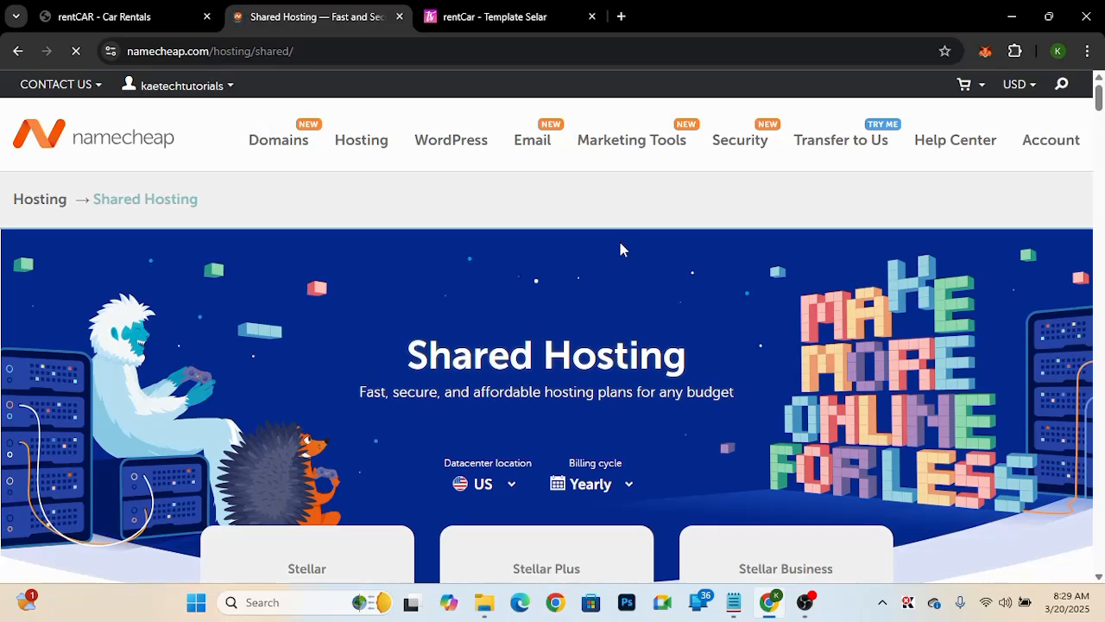
scroll(620, 248, down, 5)
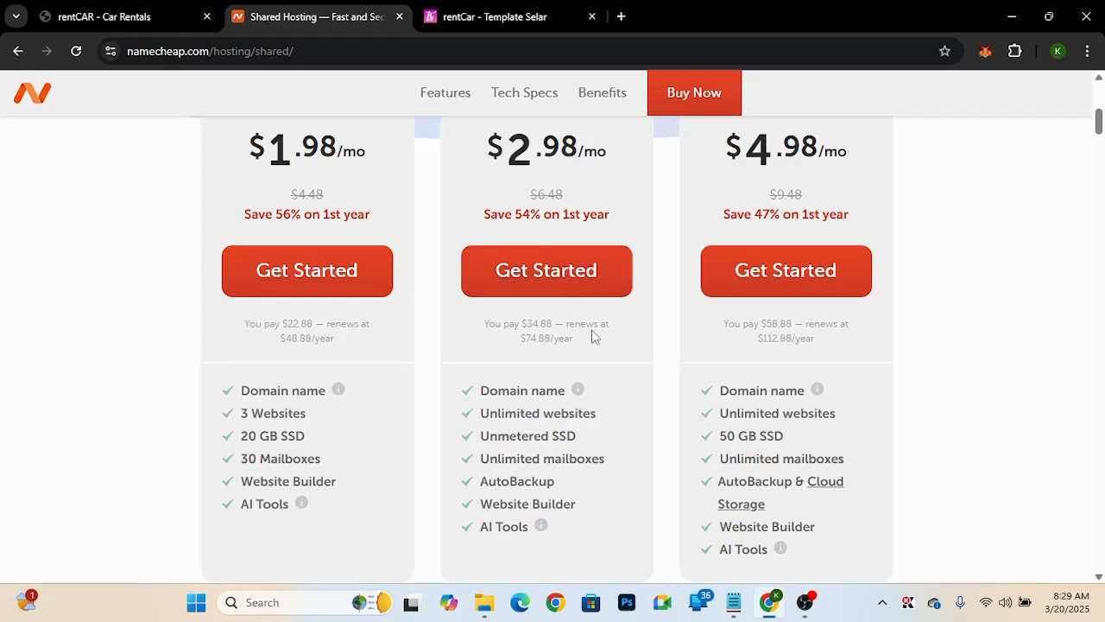
scroll(592, 336, up, 6)
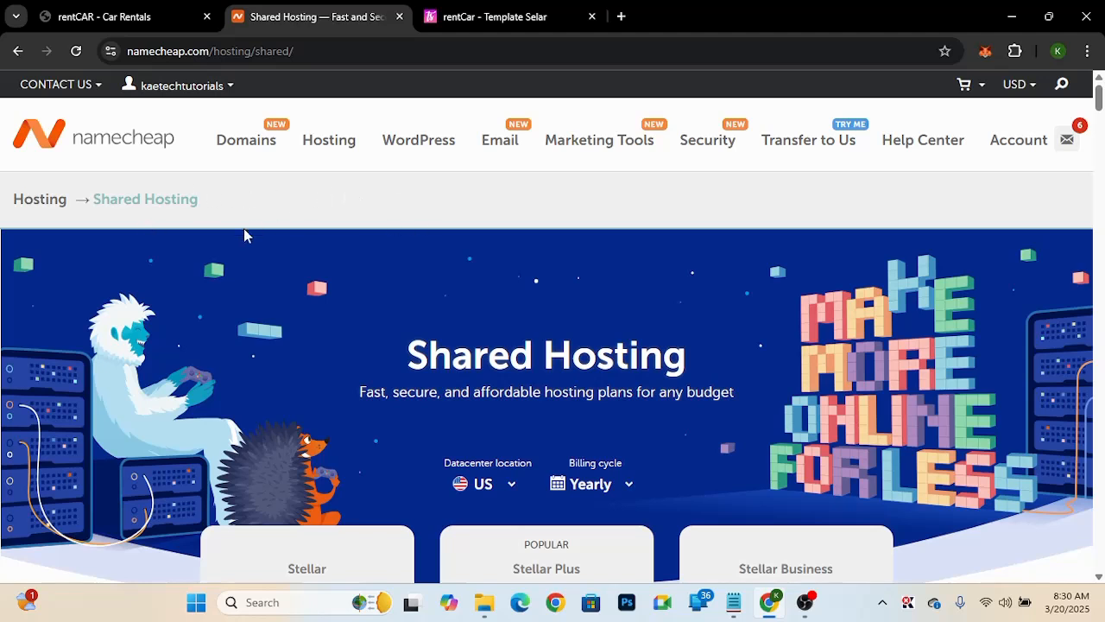
- Open the account dashboard and check the products attached to kaetechtutorials.com
mouse_move(188, 91)
click(154, 252)
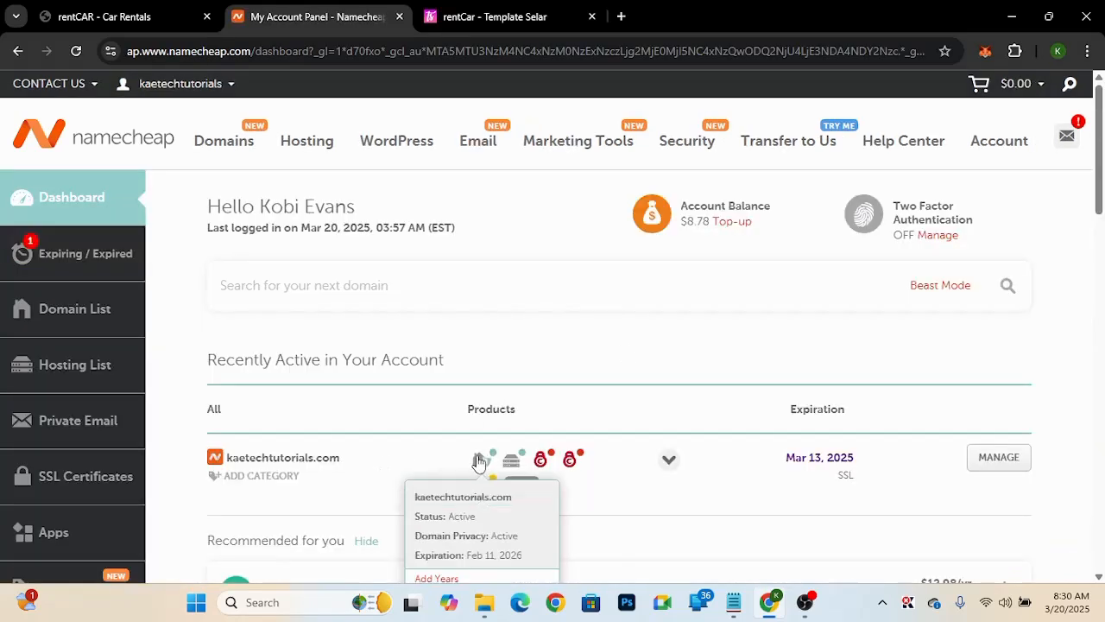
mouse_move(511, 463)
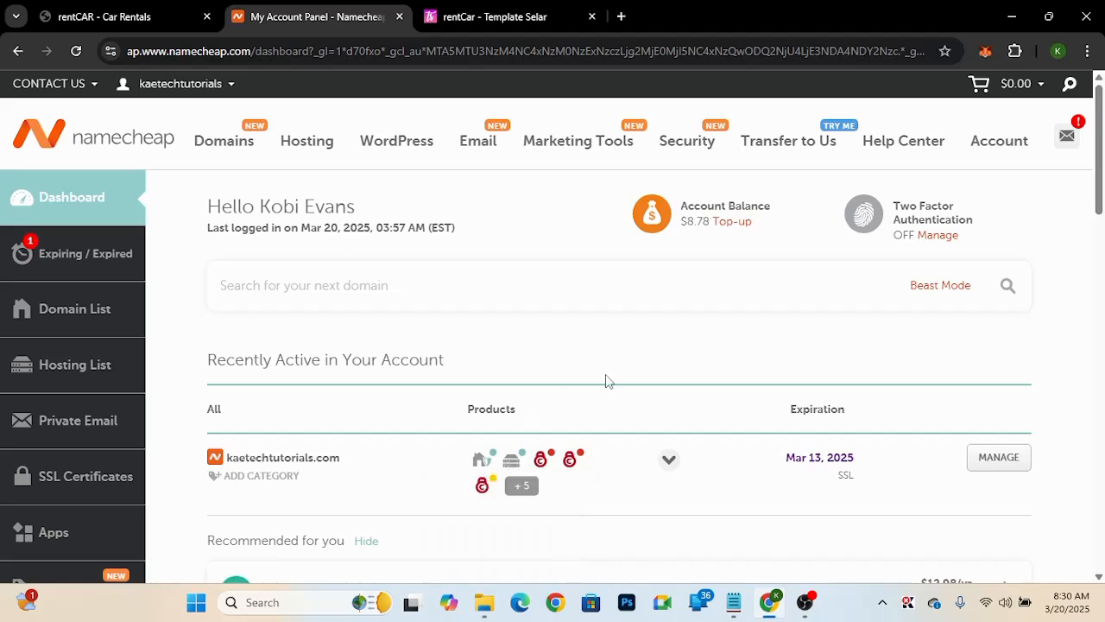
mouse_move(544, 457)
scroll(557, 413, down, 2)
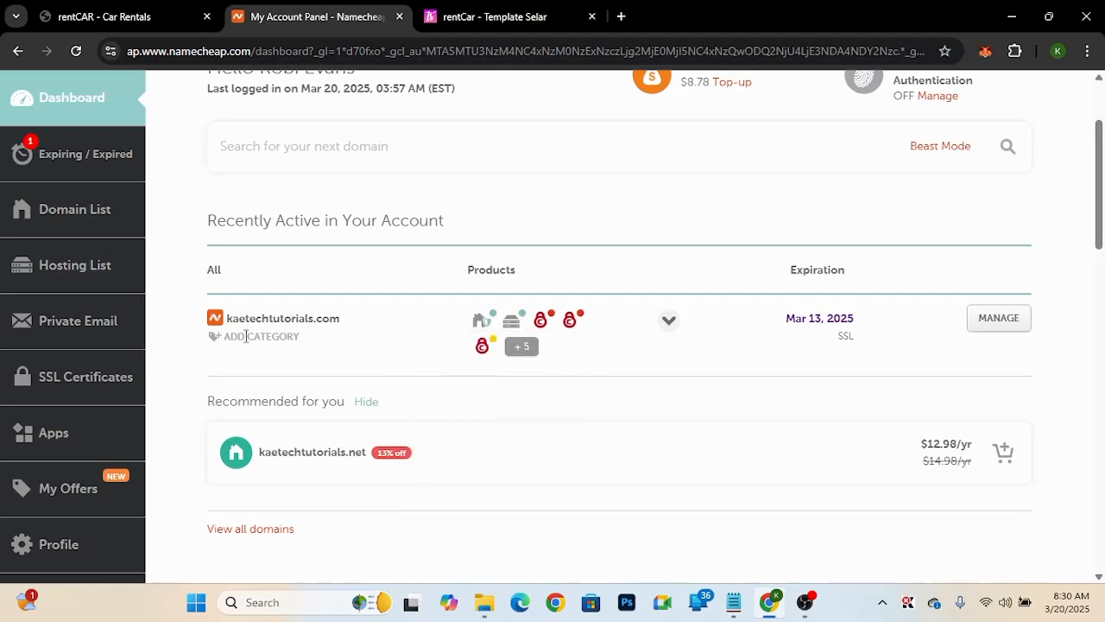
- Open cPanel for the Stellar hosting of kaetechtutorials.com and look over the available tools
mouse_move(516, 322)
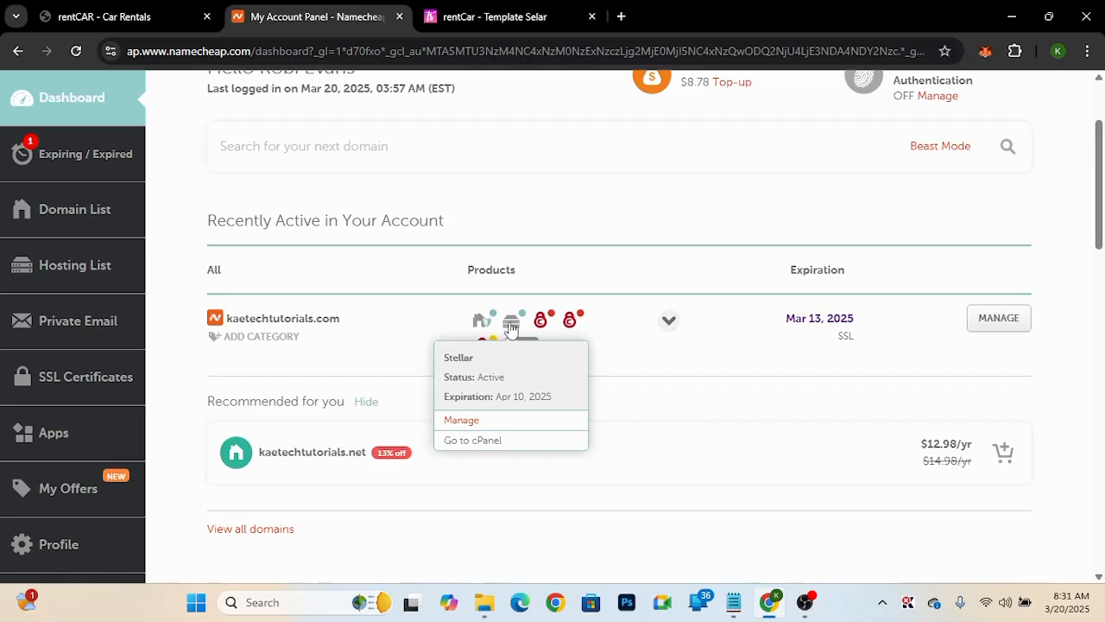
click(467, 442)
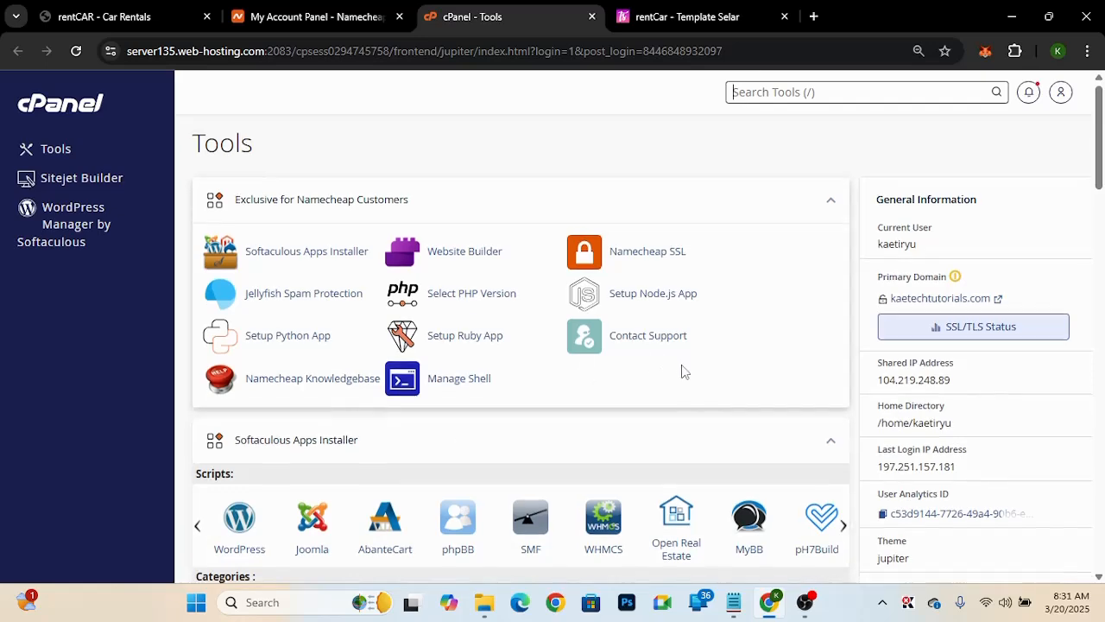
scroll(682, 372, down, 4)
scroll(682, 371, up, 4)
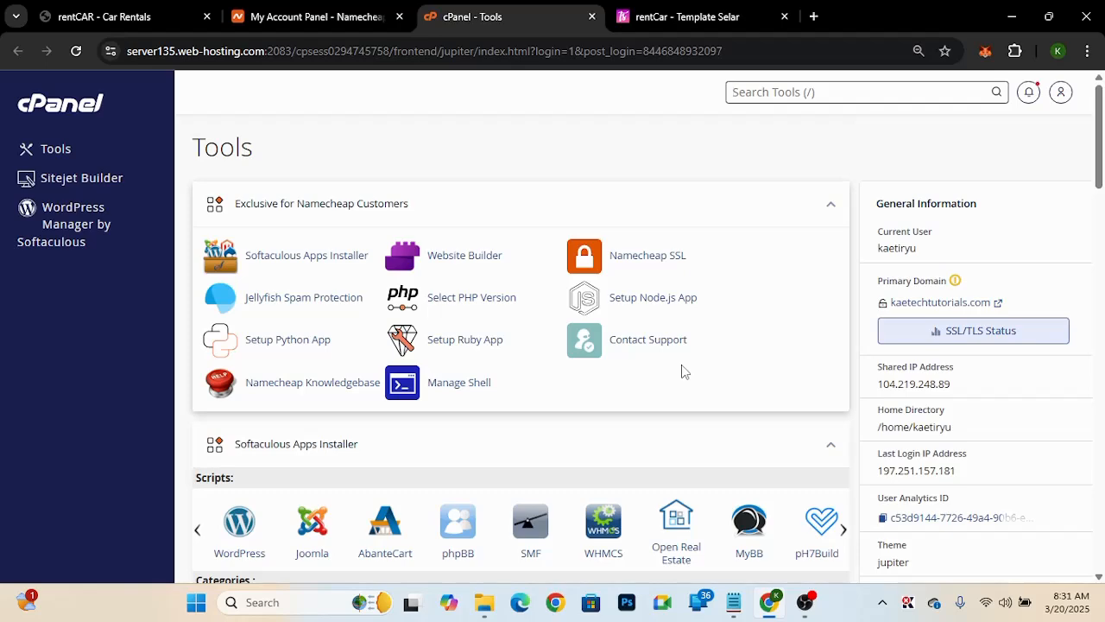
- Open WordPress in the Softaculous Apps Installer and start a new installation
scroll(682, 372, down, 3)
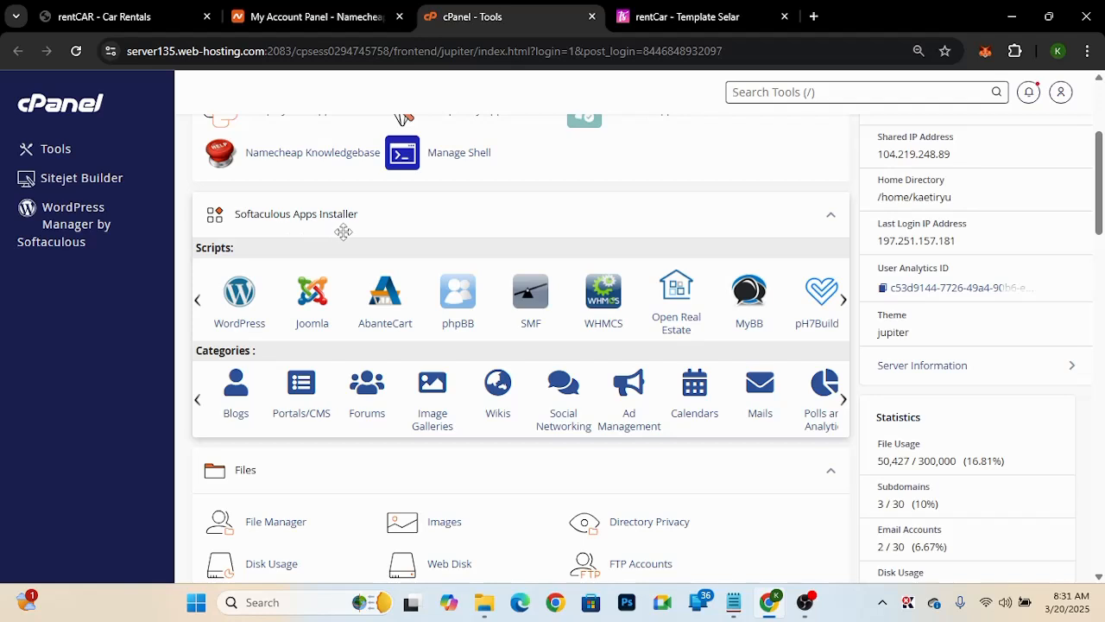
key(/)
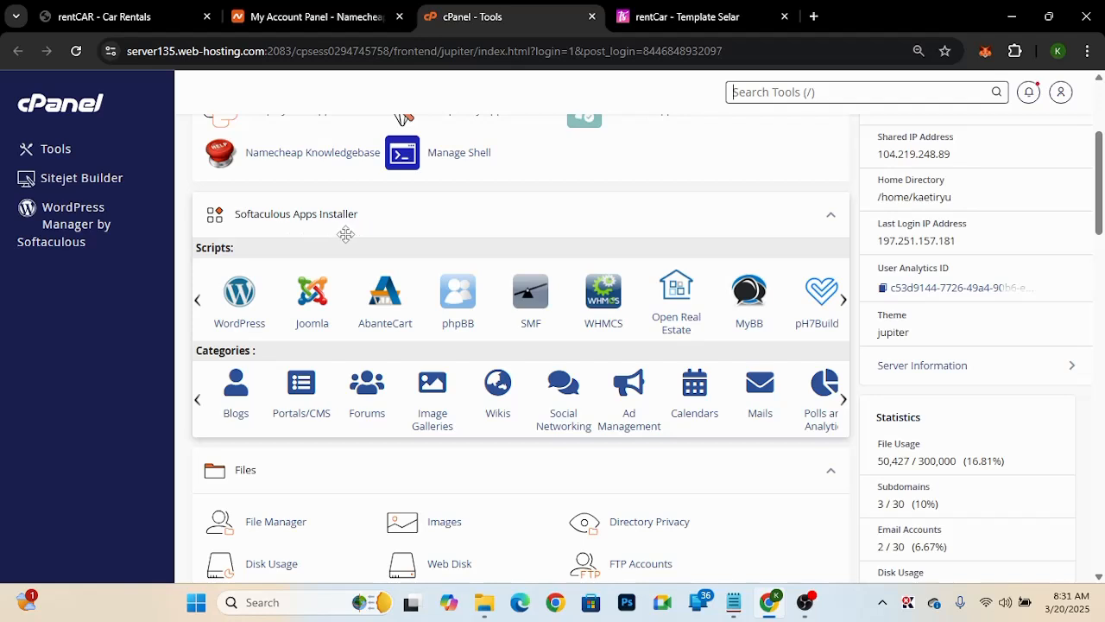
click(240, 298)
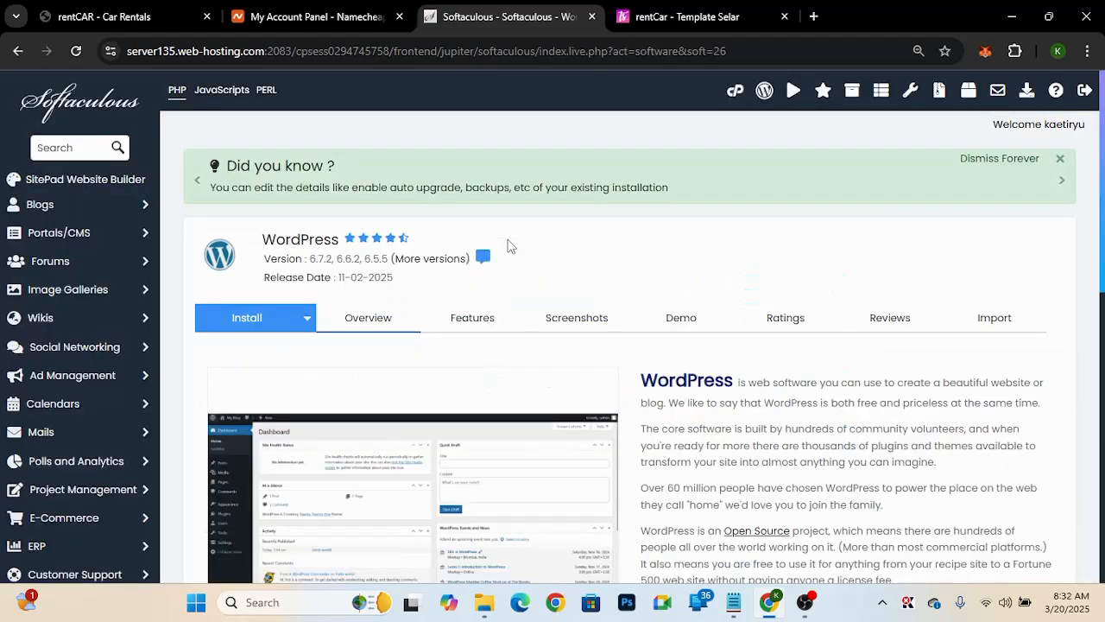
scroll(318, 397, down, 3)
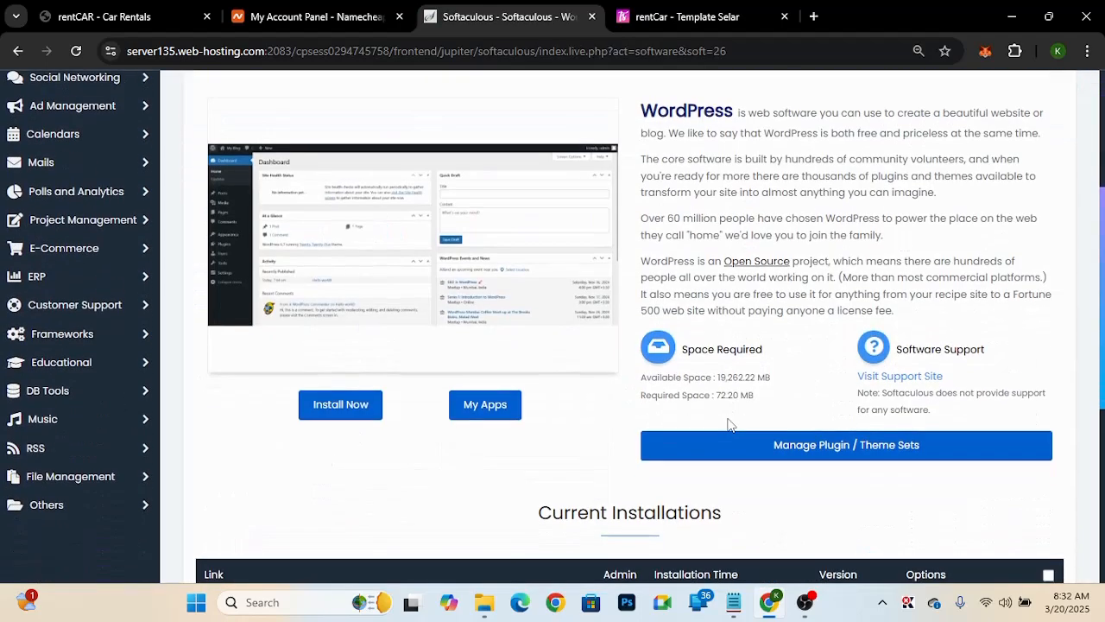
click(335, 412)
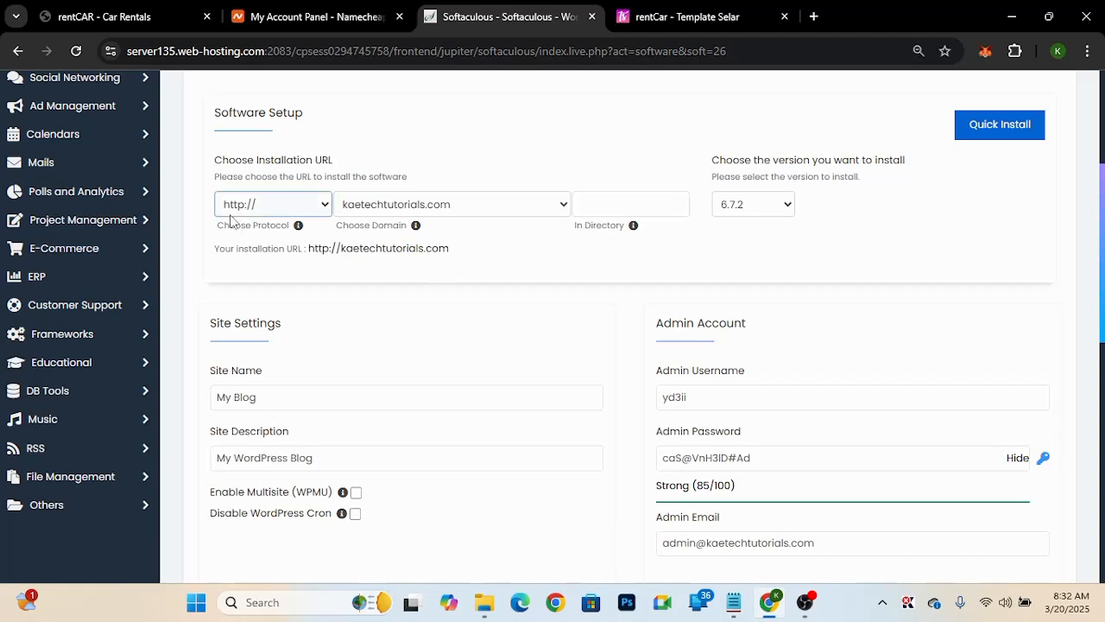
click(231, 221)
click(348, 207)
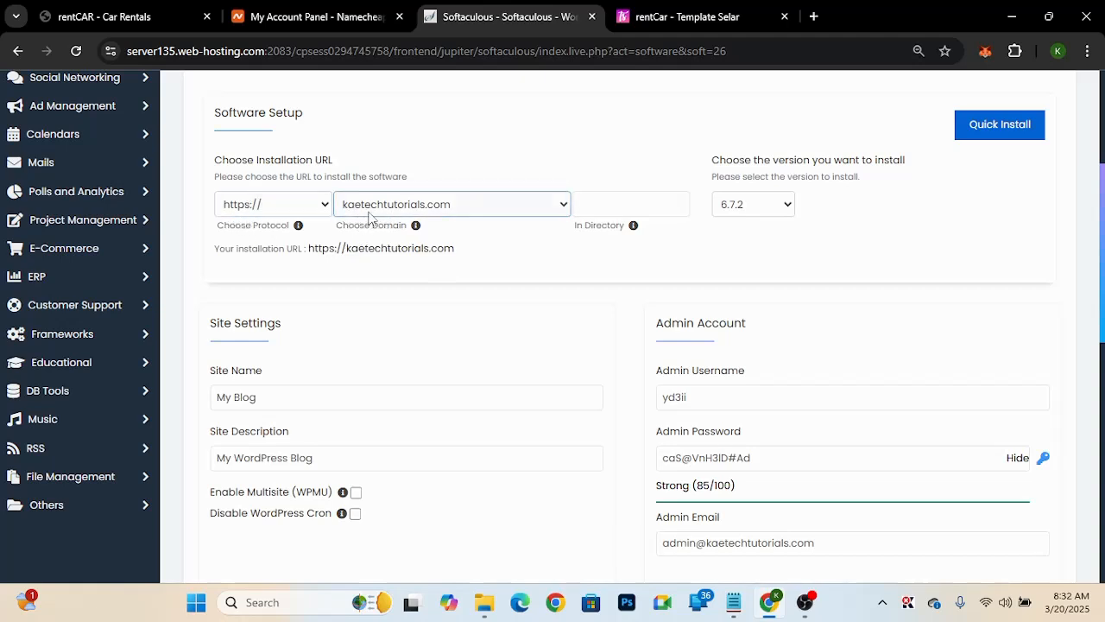
click(421, 213)
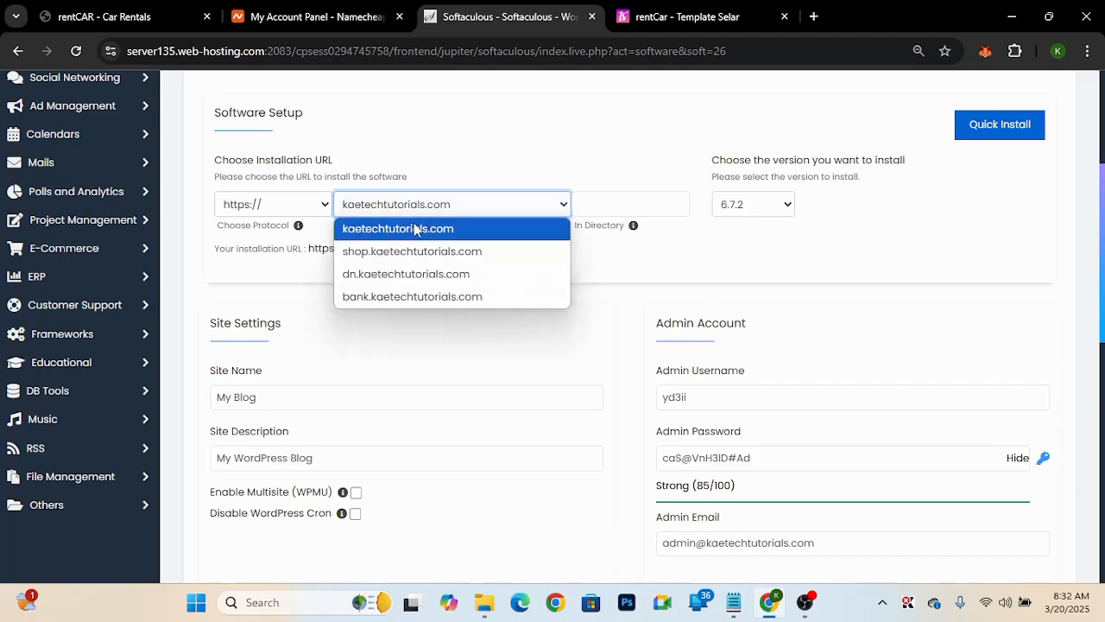
click(415, 229)
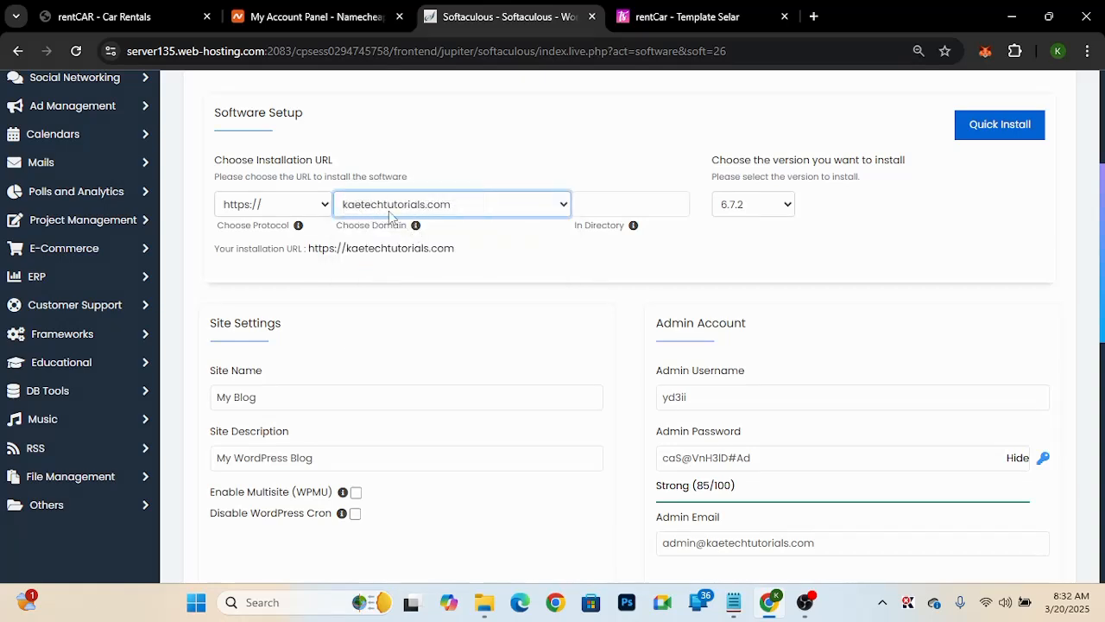
click(782, 204)
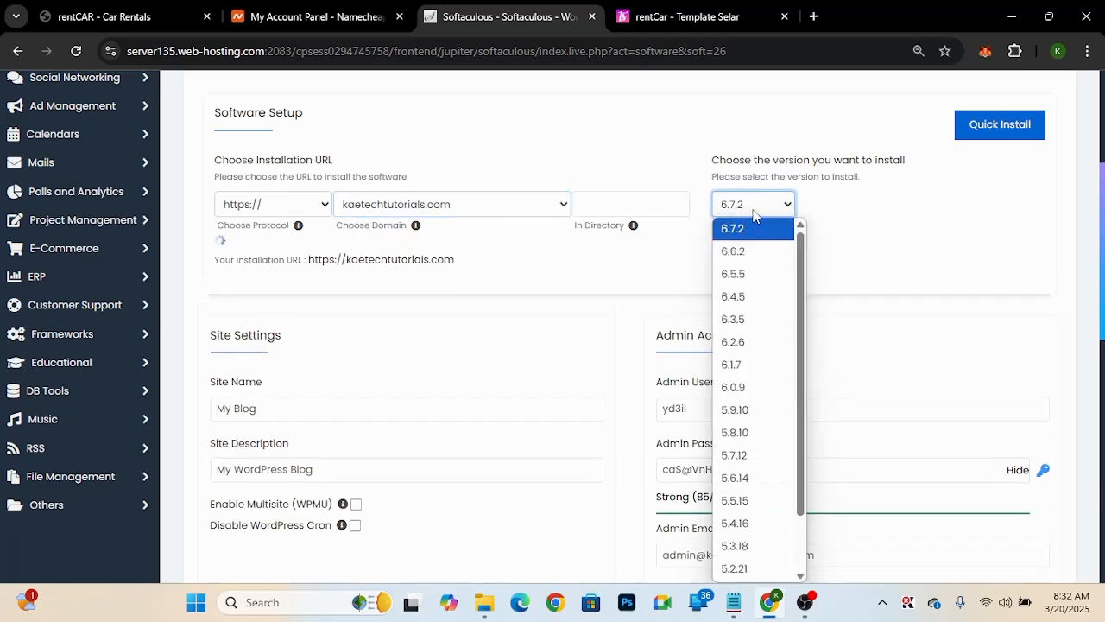
click(755, 214)
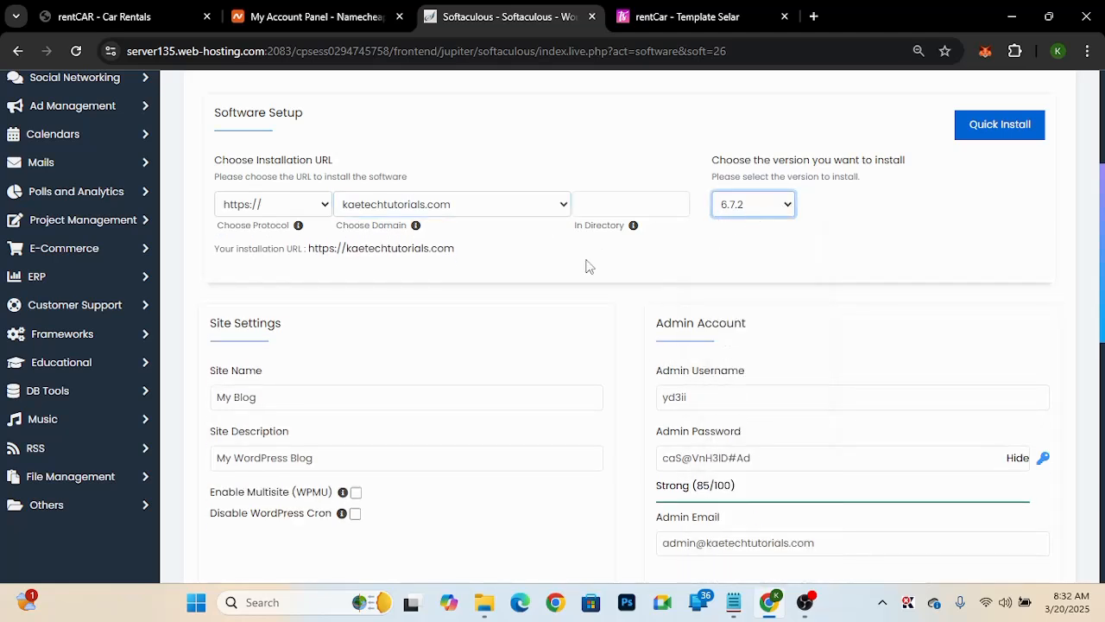
- Review the site name, site description, admin username and admin password fields of the installation form
scroll(513, 380, down, 3)
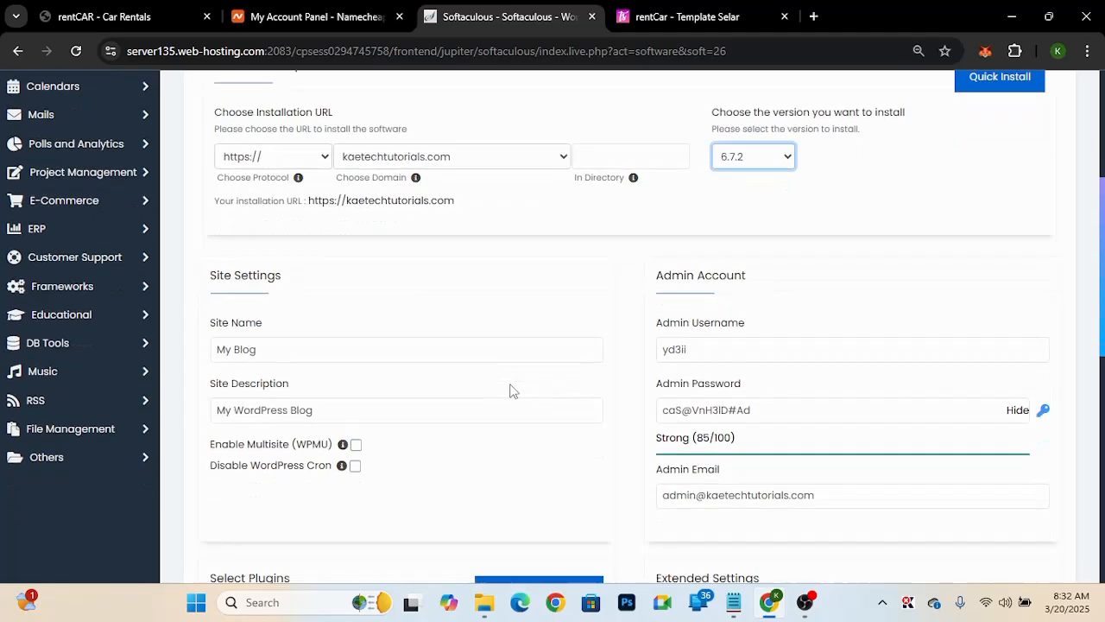
click(268, 273)
drag(268, 275, 180, 265)
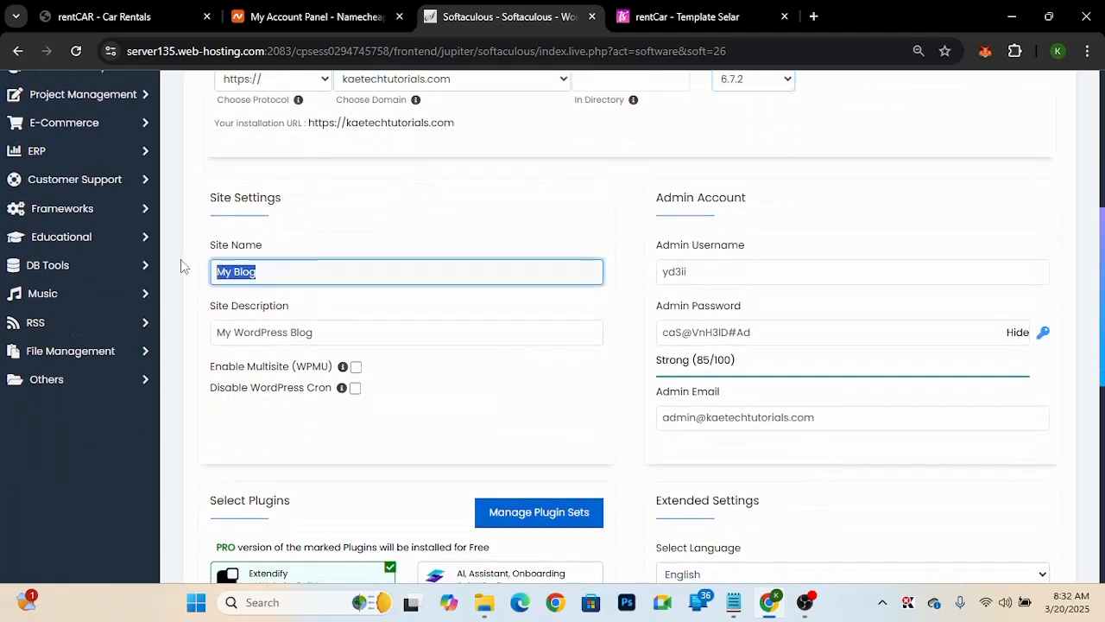
drag(328, 332, 177, 316)
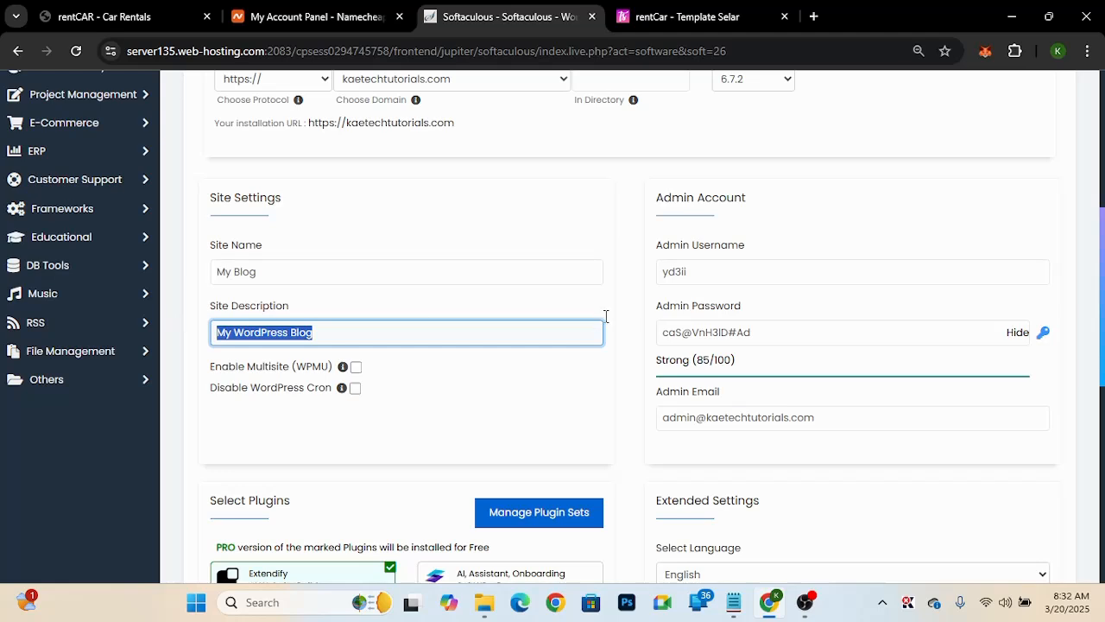
drag(687, 272, 665, 273)
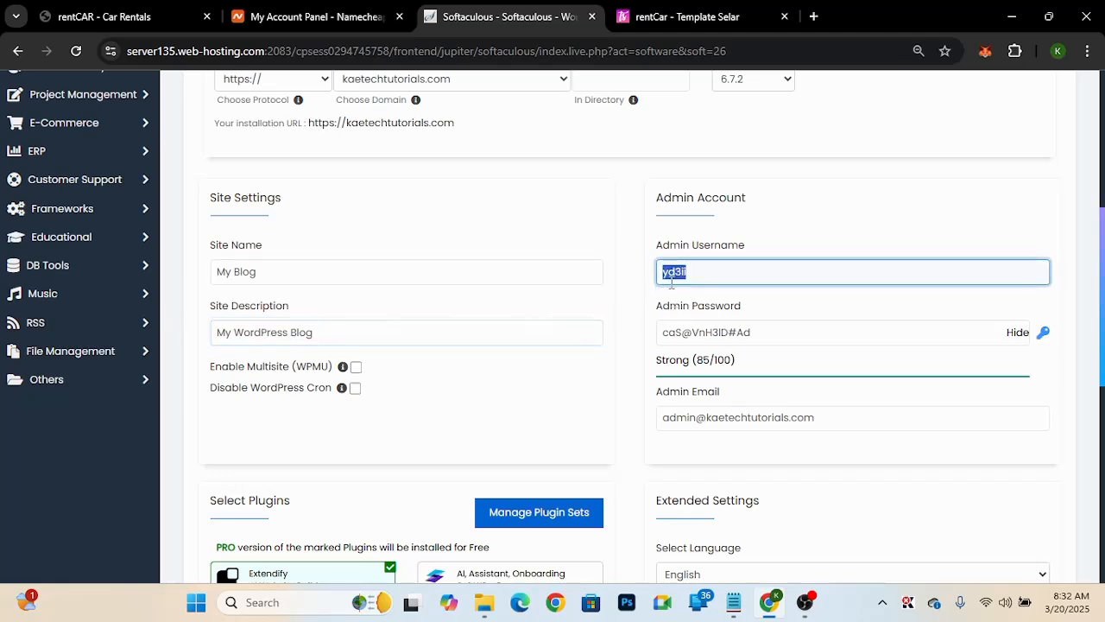
drag(796, 331, 666, 336)
- Set the site name to "rentCar" and the site description to "Car renting website"
drag(271, 271, 197, 276)
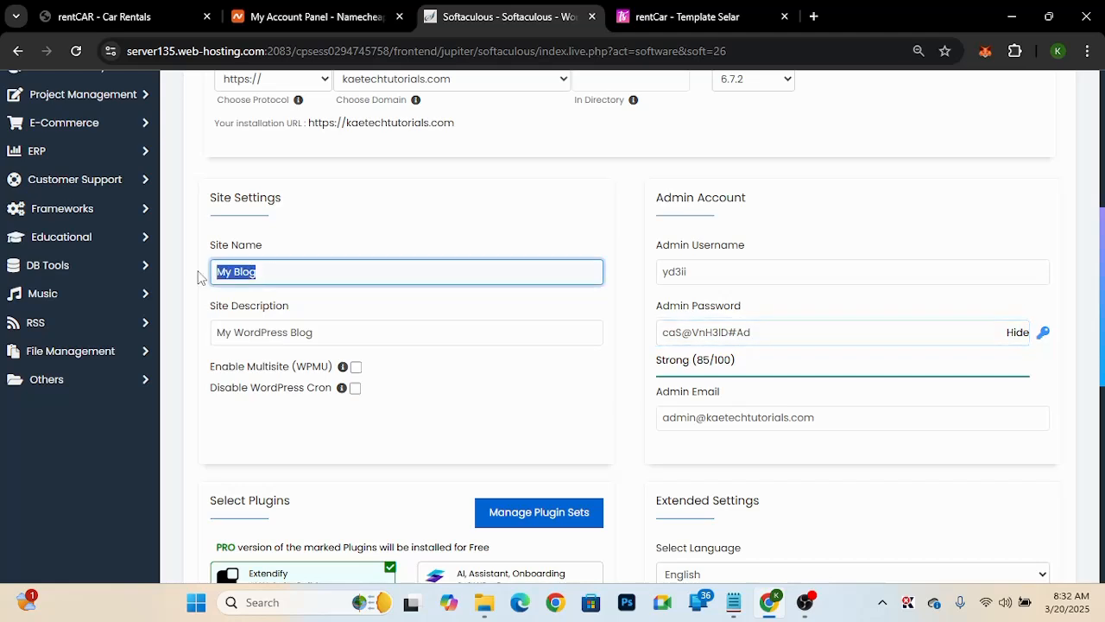
text(RentCar)
drag(328, 333, 185, 338)
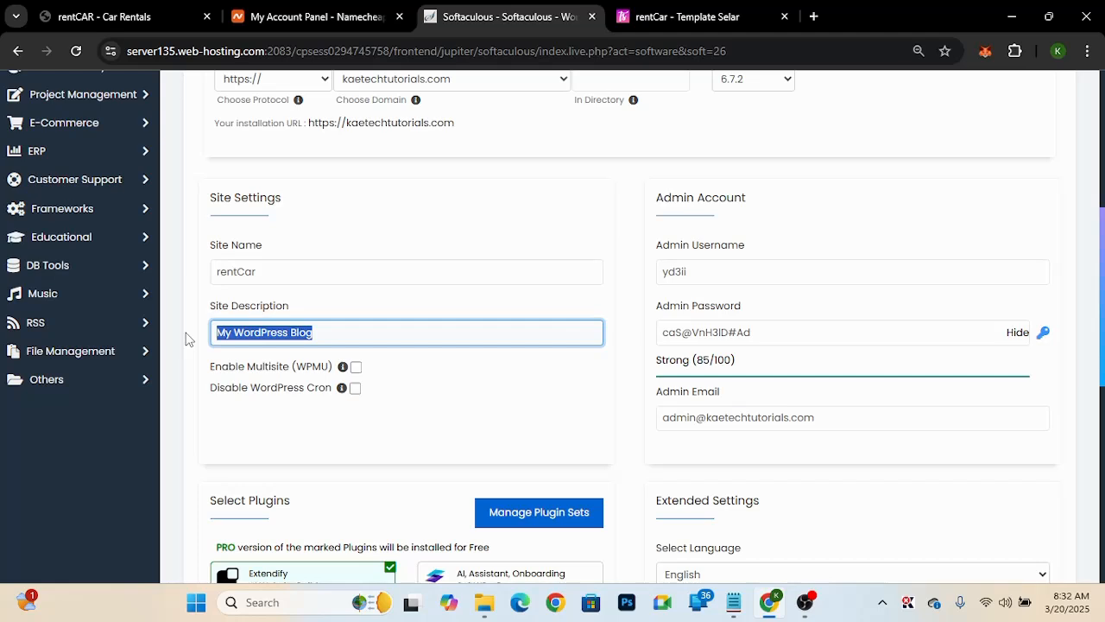
text(Car )
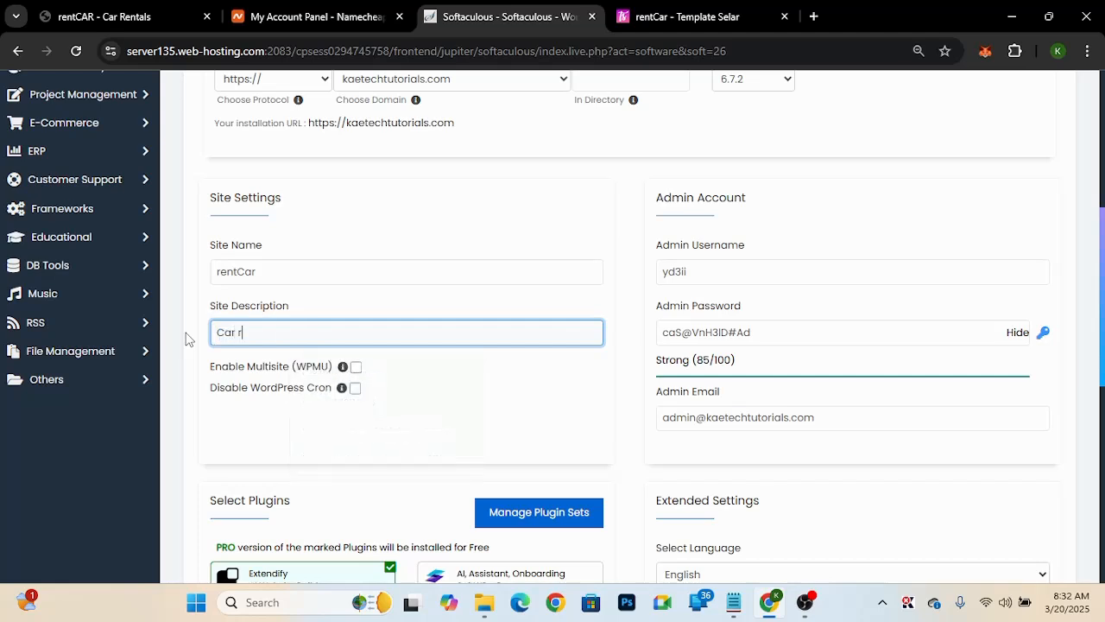
text(renting website)
- Set the admin username to "rentcar" and hide the admin password from view
drag(693, 271, 646, 274)
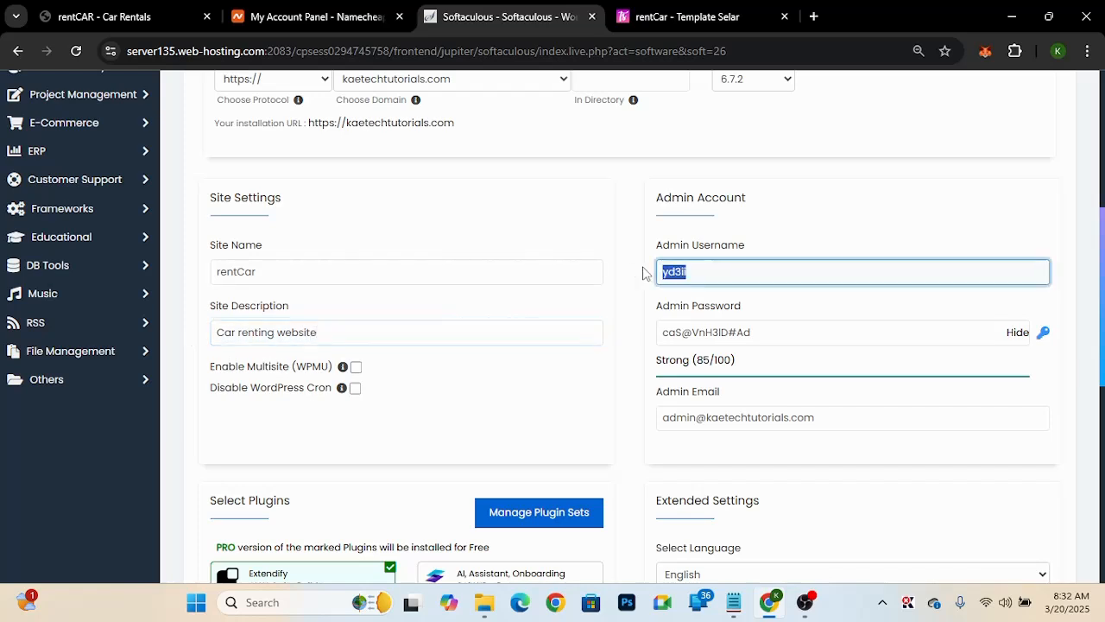
text(rentcar)
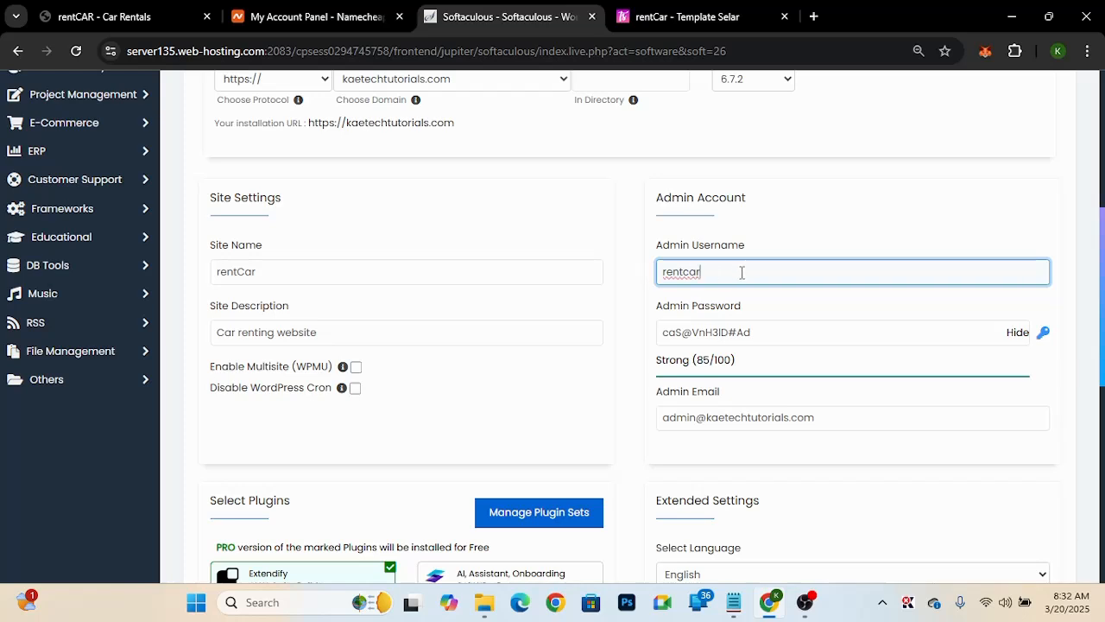
drag(765, 335, 642, 349)
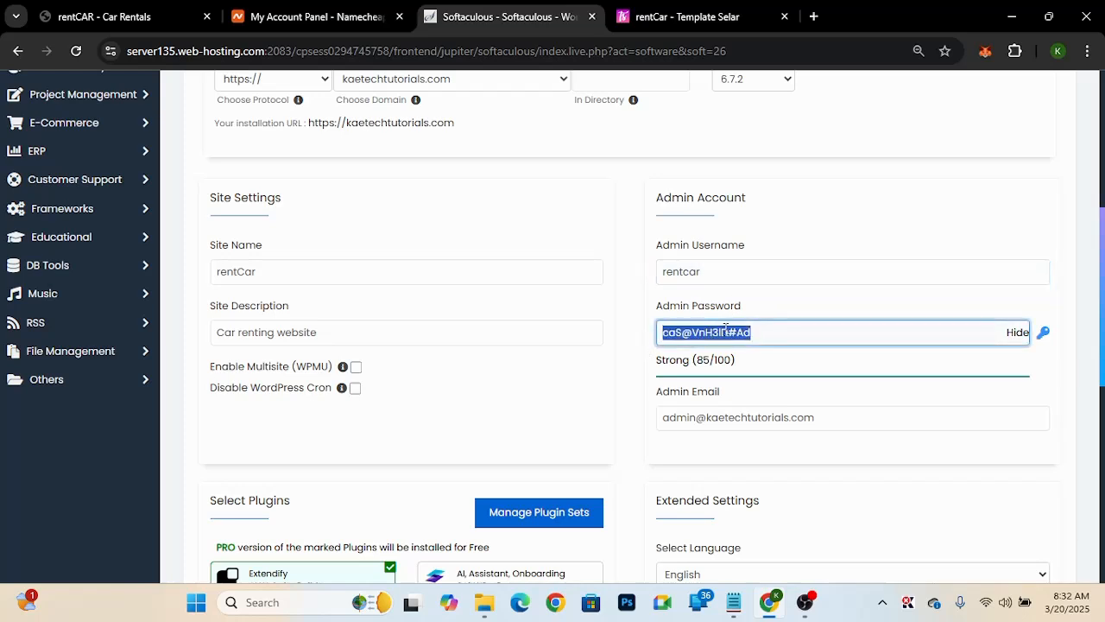
click(1015, 334)
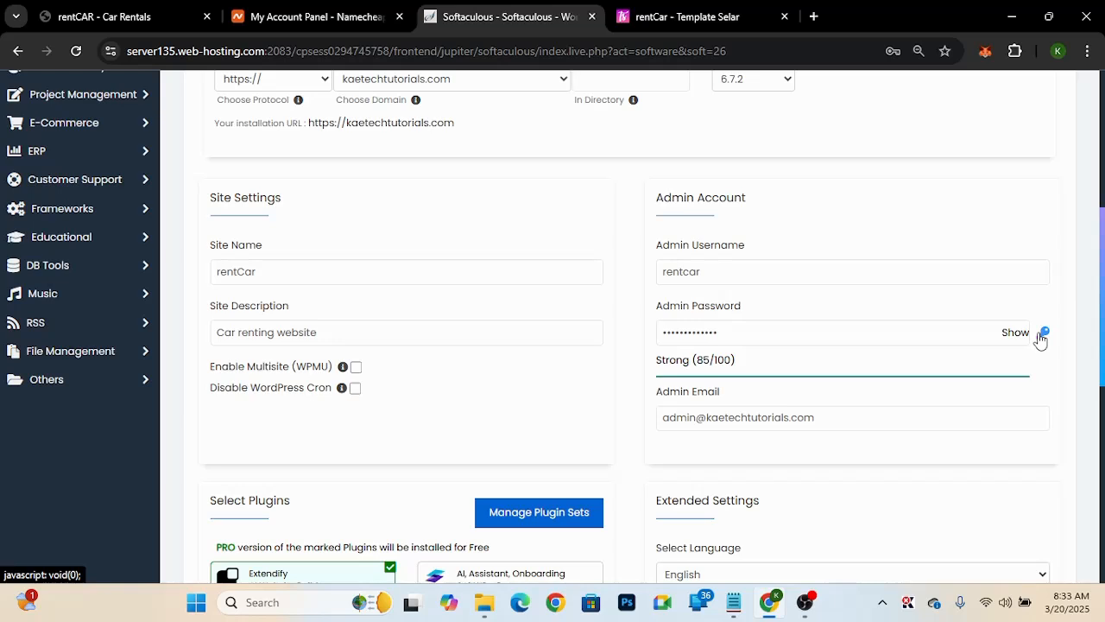
- Generate a new random strong password for the WordPress admin account and hide it from view
click(1023, 337)
click(1044, 335)
click(1044, 335)
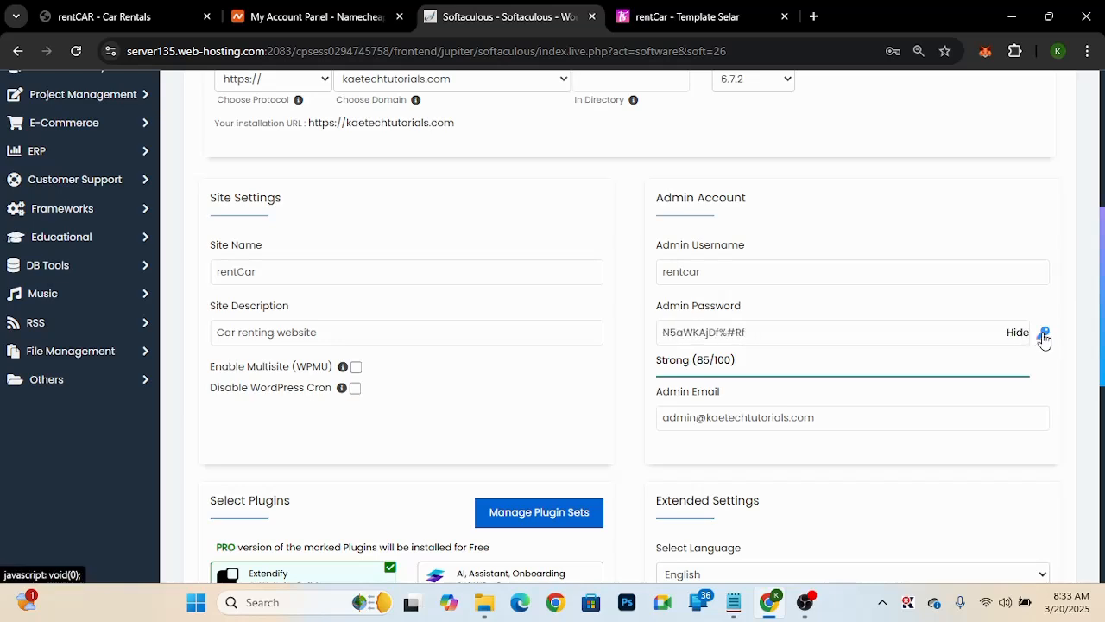
click(1043, 335)
click(1044, 335)
click(814, 333)
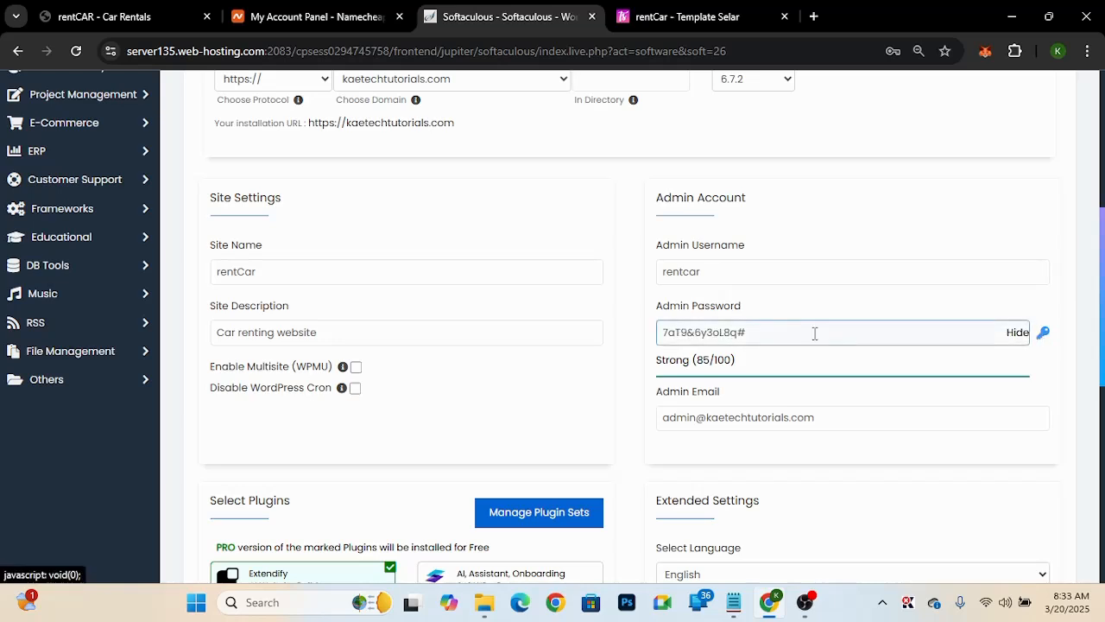
click(1045, 340)
click(1047, 341)
click(1047, 340)
click(1045, 340)
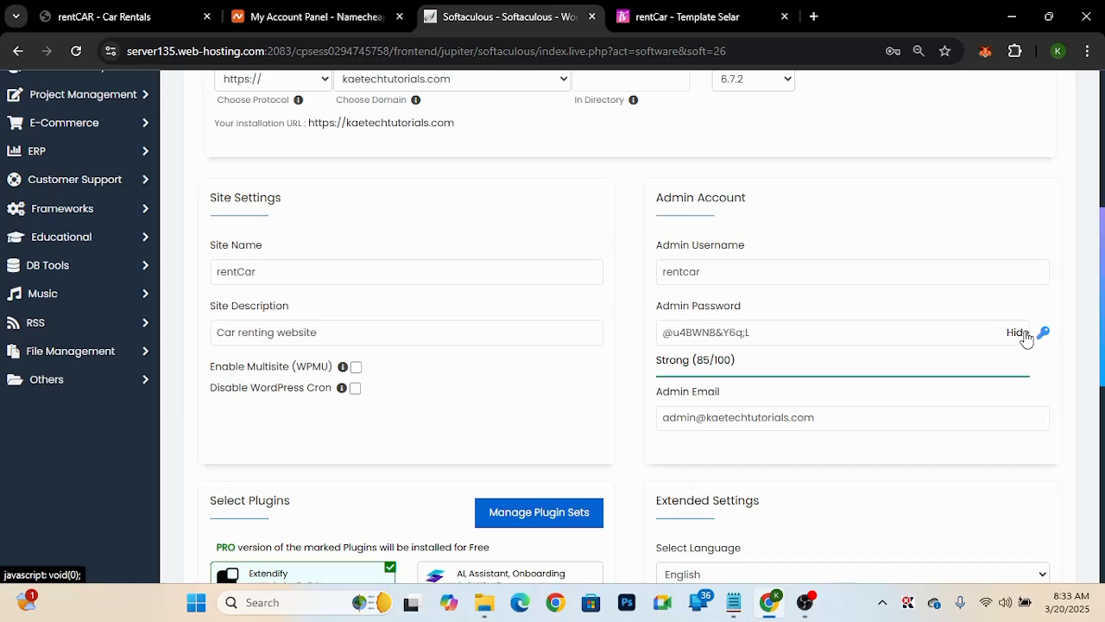
click(1022, 336)
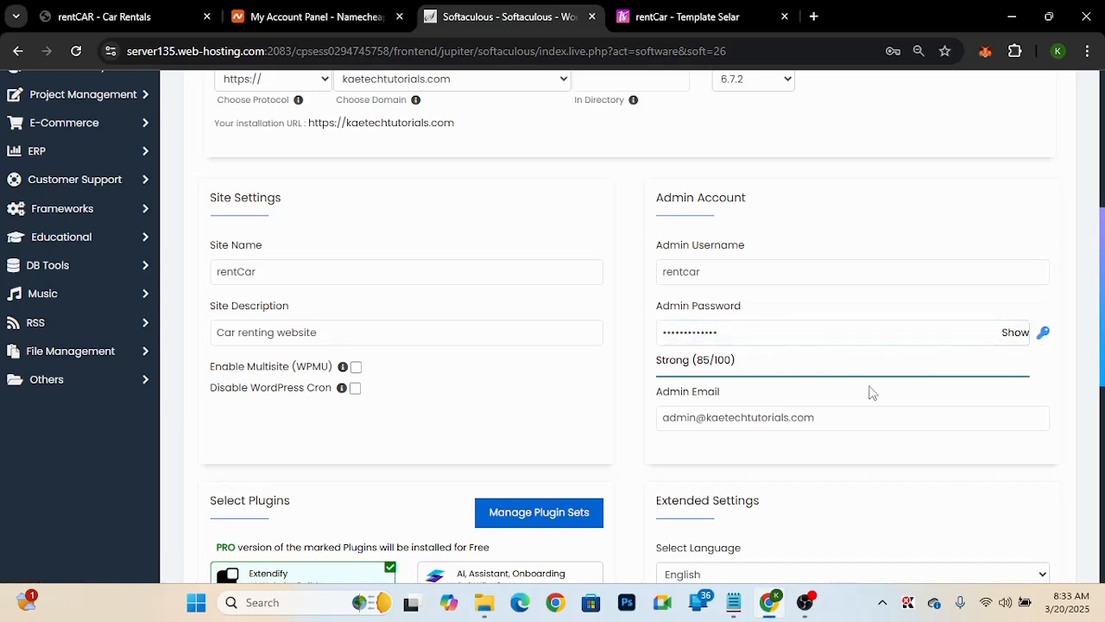
- Replace the mailbox name in the admin email with the site's contact mailbox, keeping the same domain
scroll(833, 399, down, 1)
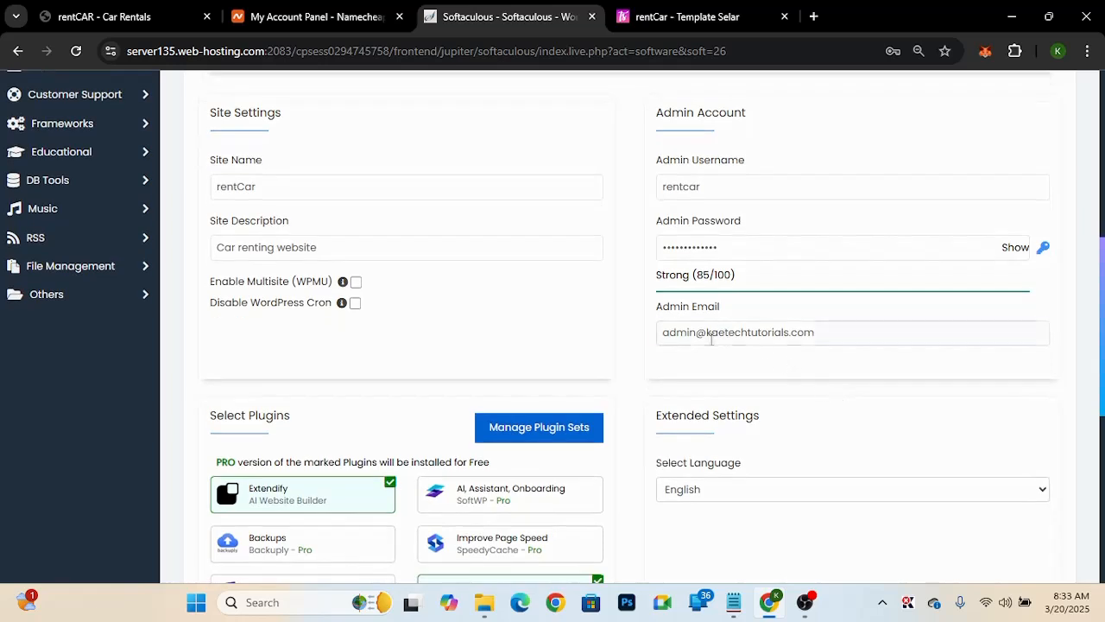
click(708, 335)
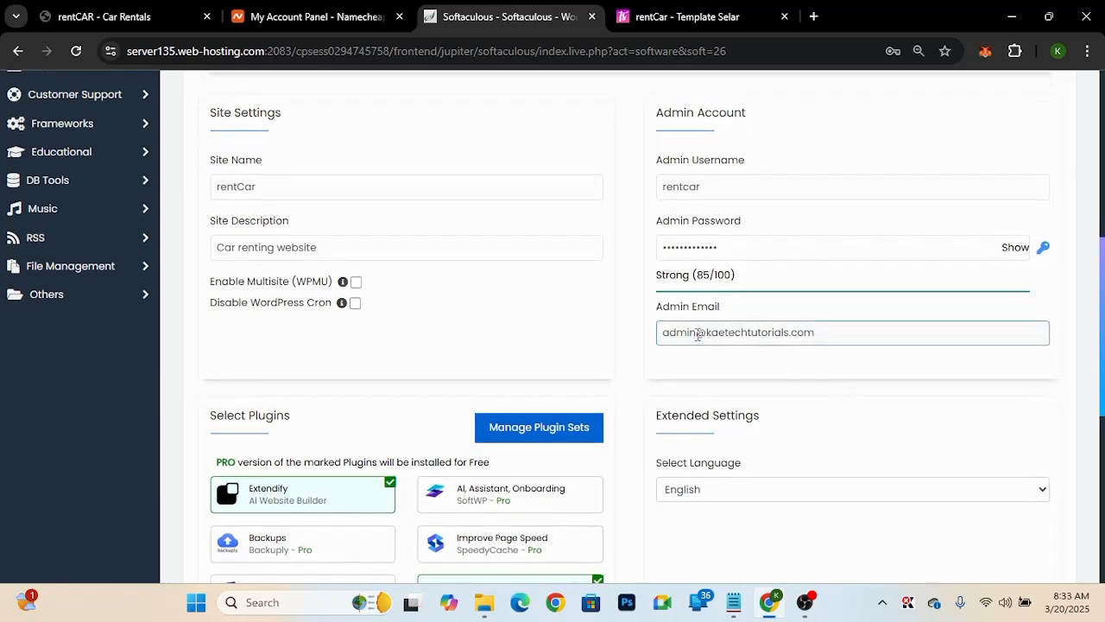
drag(697, 335, 592, 345)
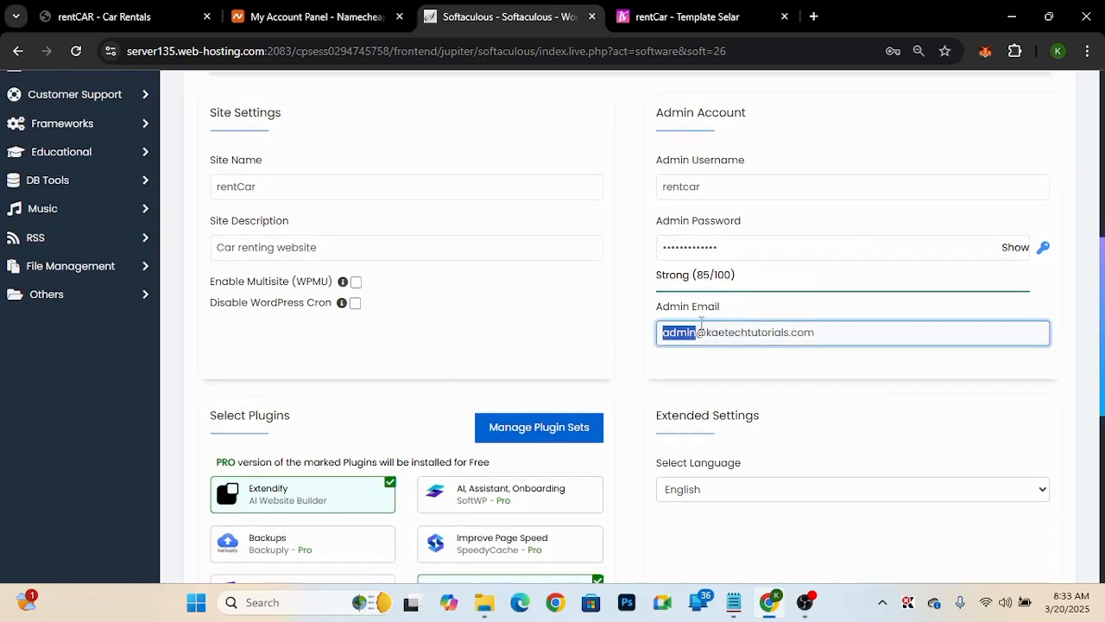
text(info)
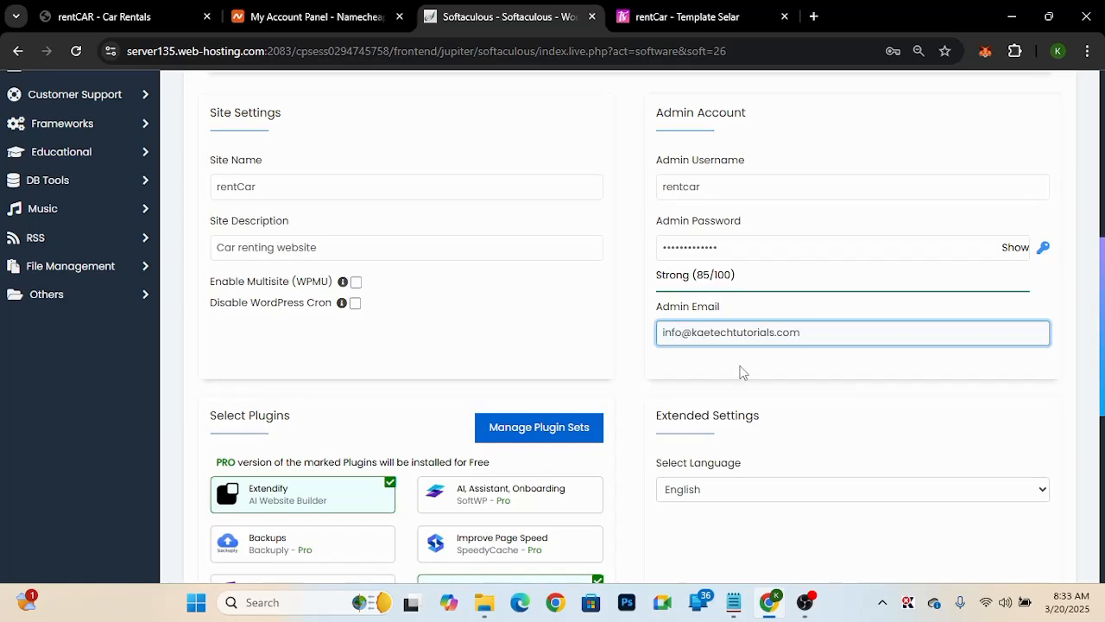
- Deselect the preselected Extendify and Loginizer (Limit Login Attempts) plugins so no extra plugins are installed
scroll(740, 371, down, 3)
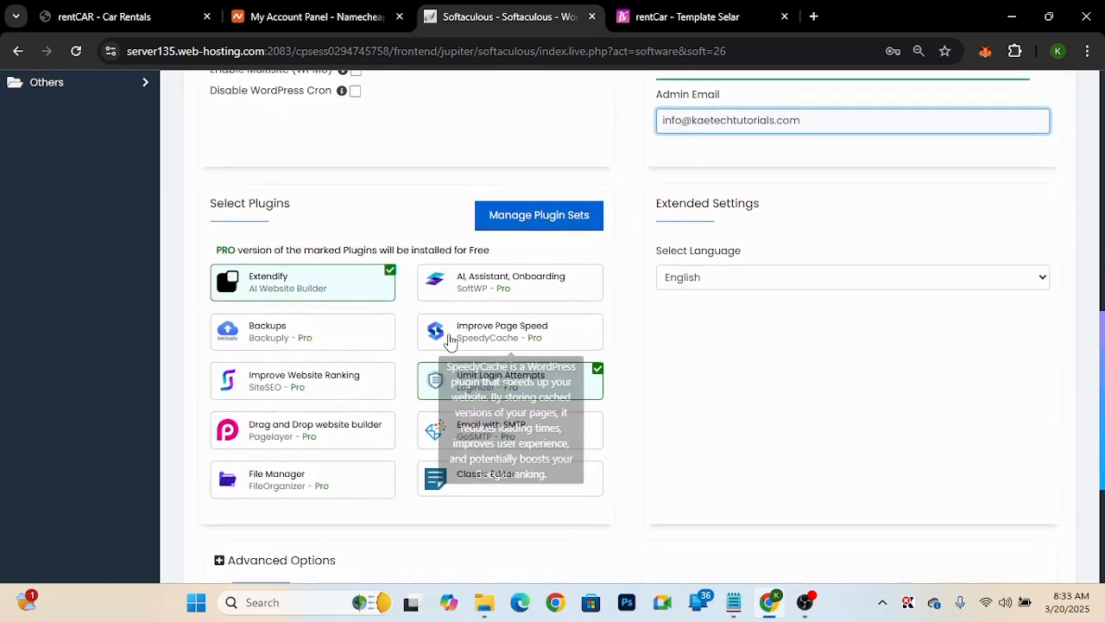
click(323, 290)
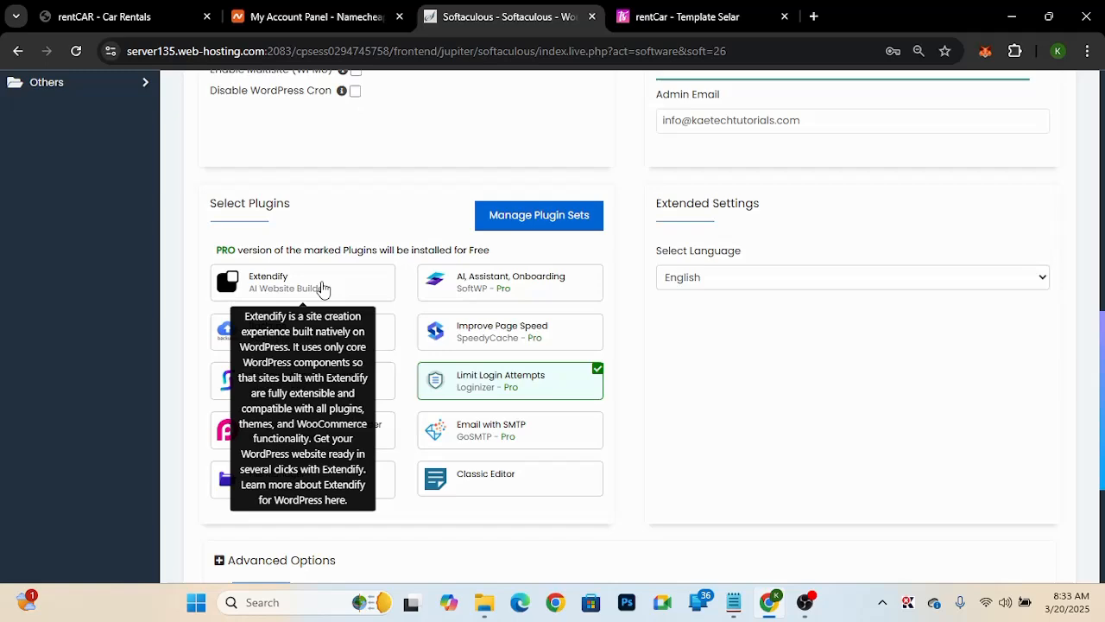
click(516, 381)
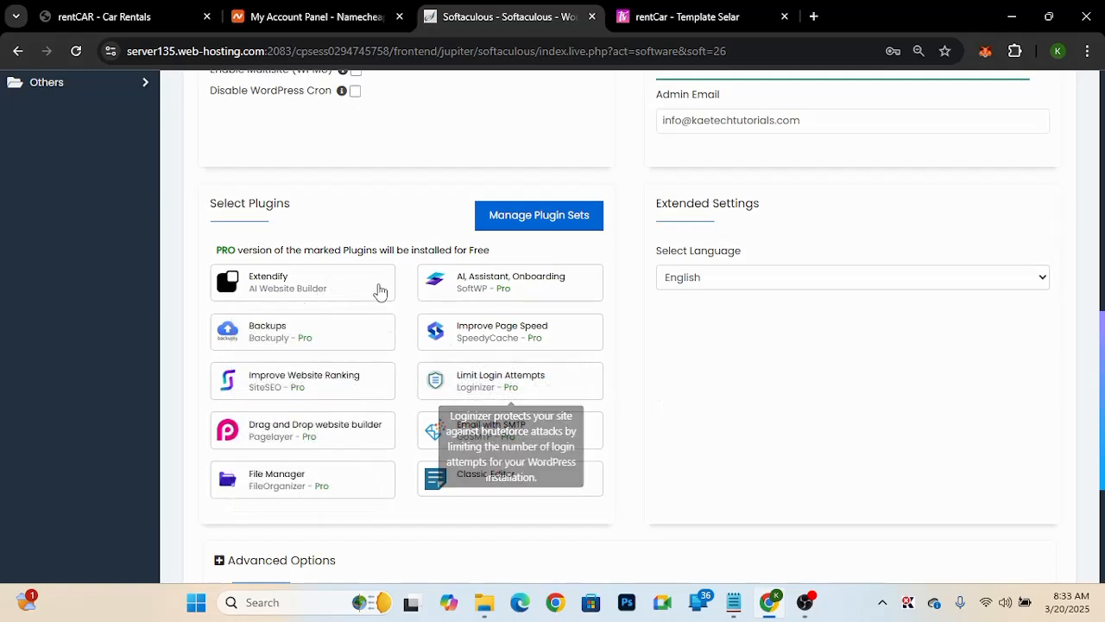
- Enter the site's contact email as recipient of the installation details, install WordPress and dismiss the browser's offer to save the password
scroll(672, 404, down, 2)
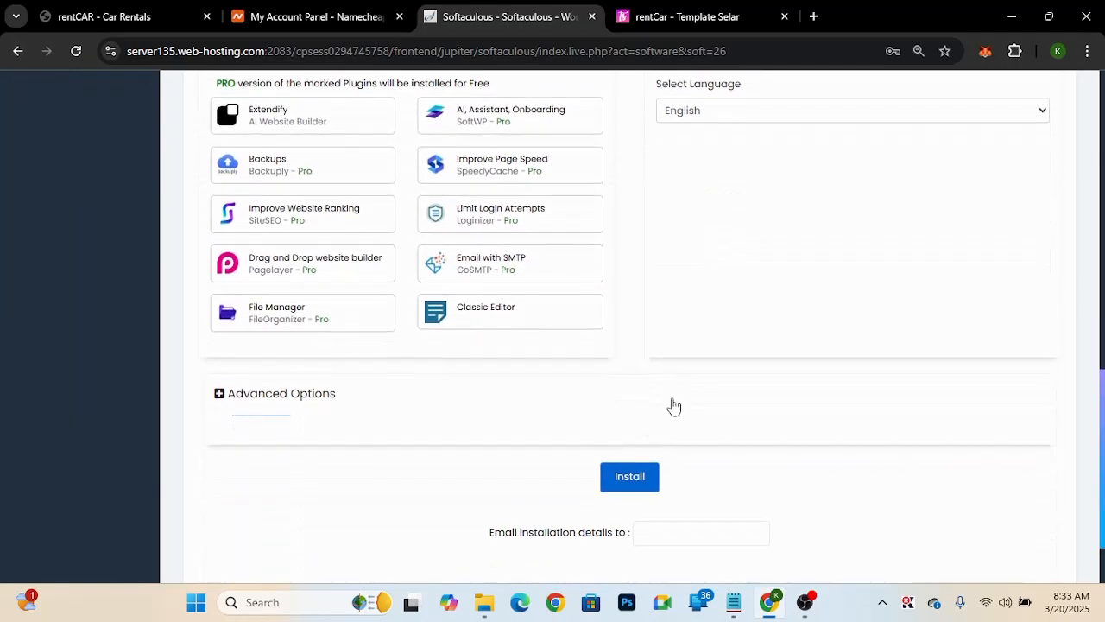
scroll(671, 405, down, 1)
click(656, 436)
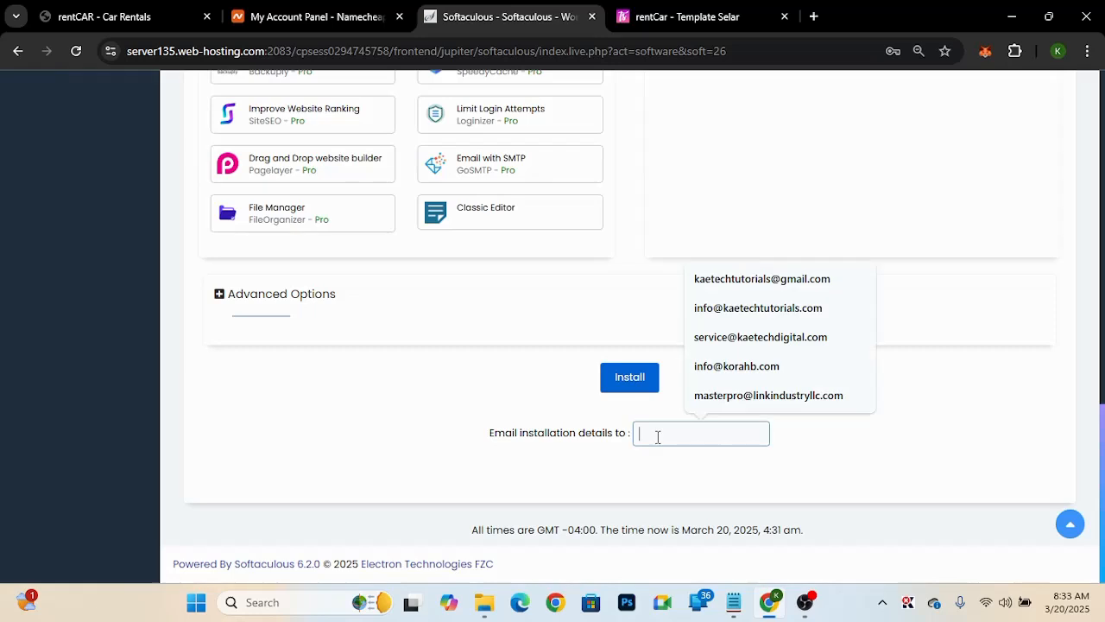
click(758, 308)
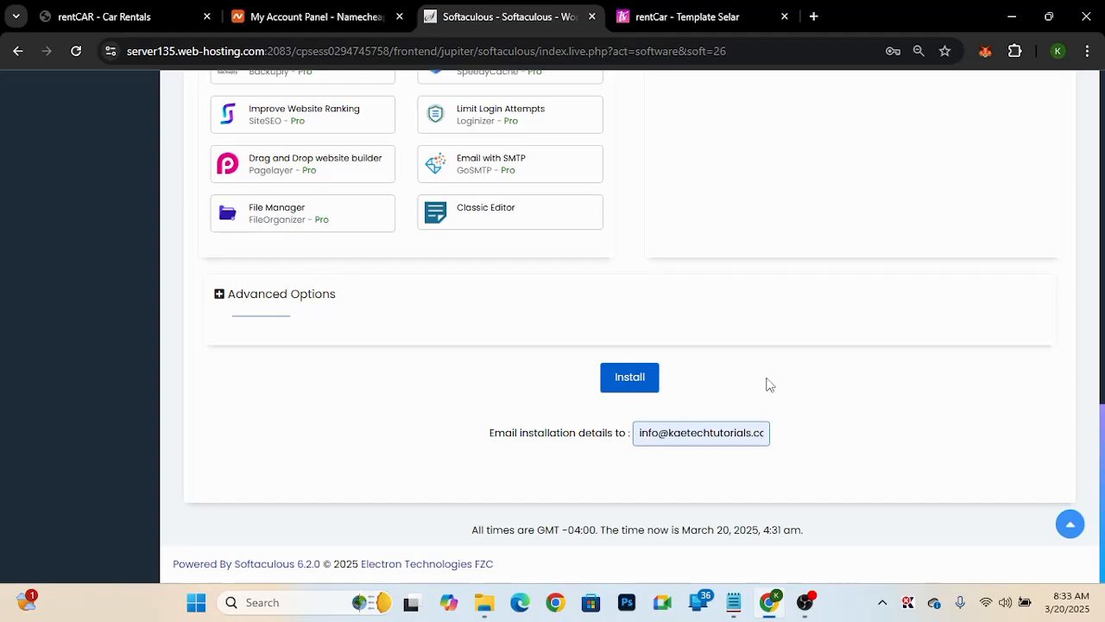
click(626, 380)
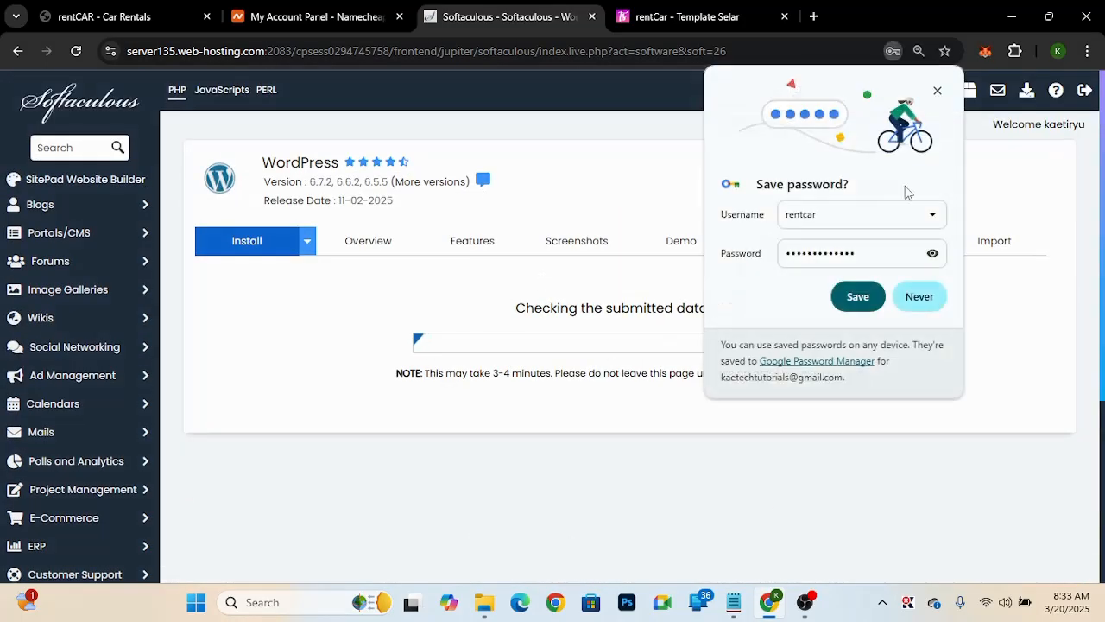
click(938, 90)
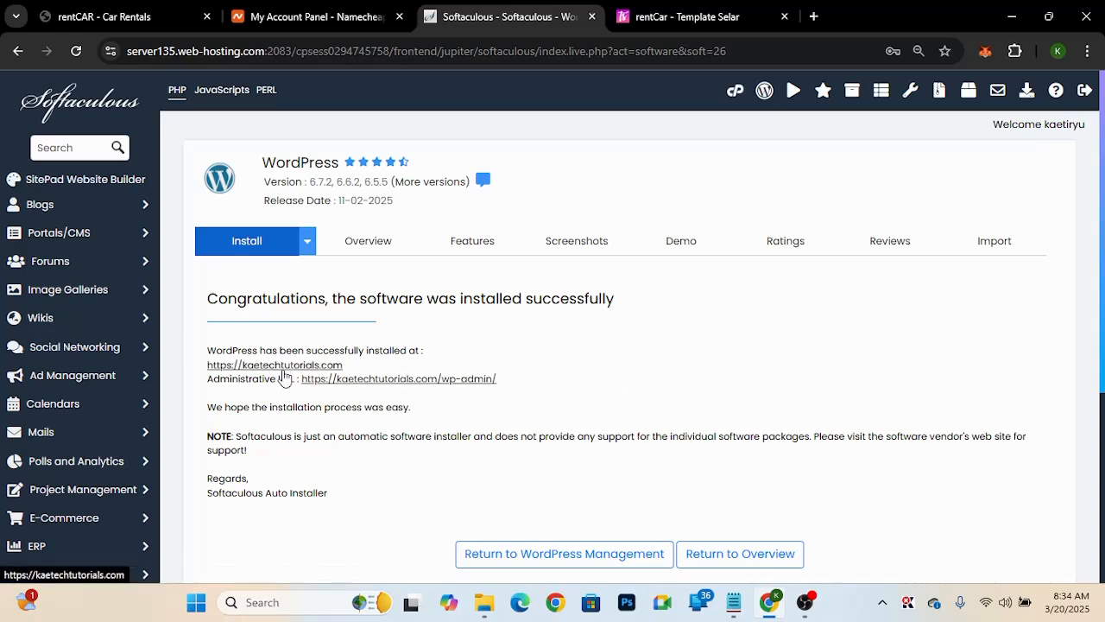
- Open the newly installed site at kaetechtutorials.com and look over its default homepage from header to footer
click(282, 370)
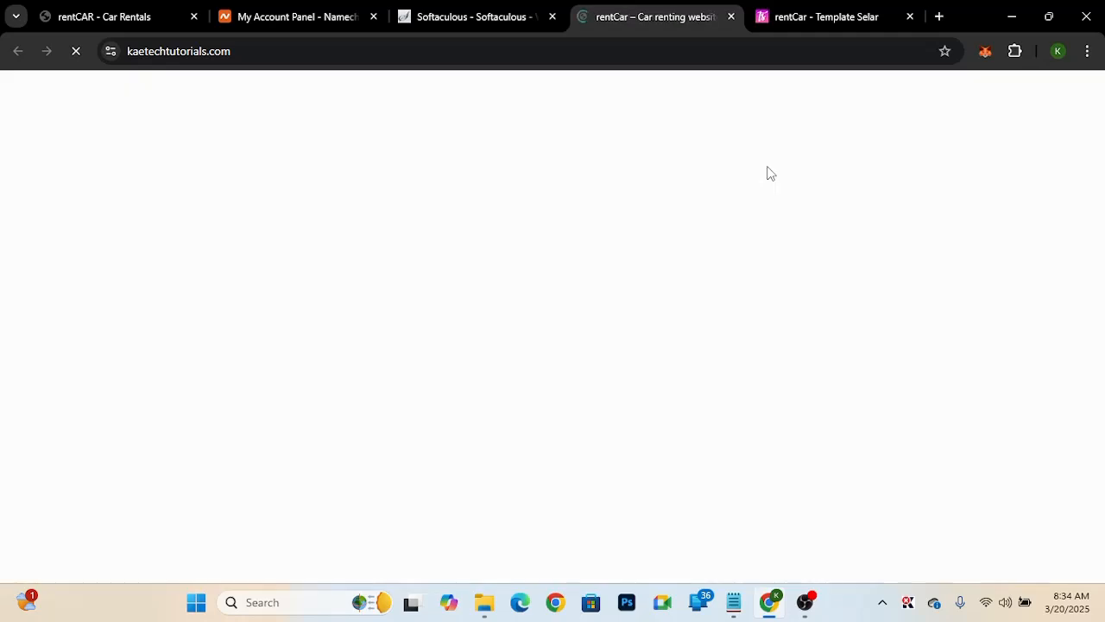
scroll(695, 288, down, 5)
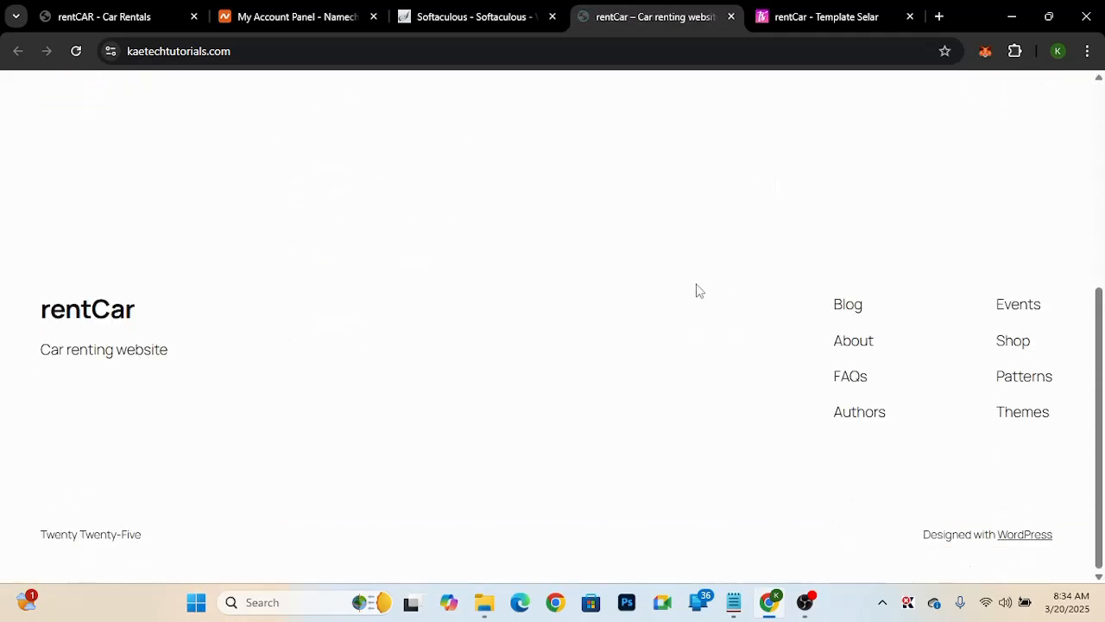
scroll(696, 288, up, 5)
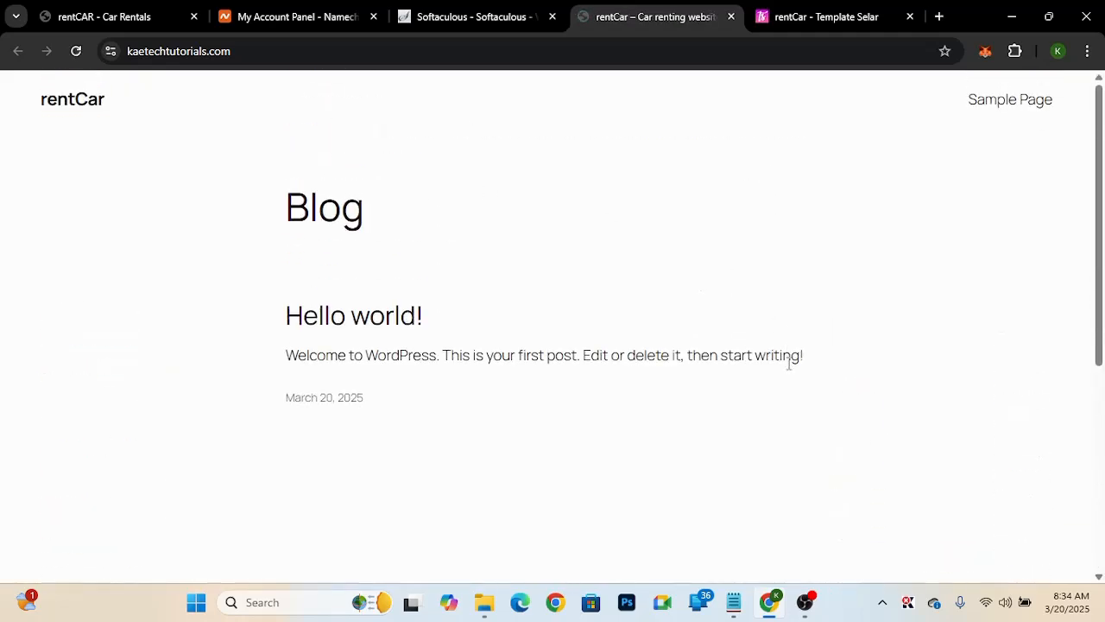
scroll(788, 363, down, 5)
scroll(788, 364, up, 5)
- Open the WordPress admin dashboard through the administrative URL on the installation result page and look through its widgets
click(472, 21)
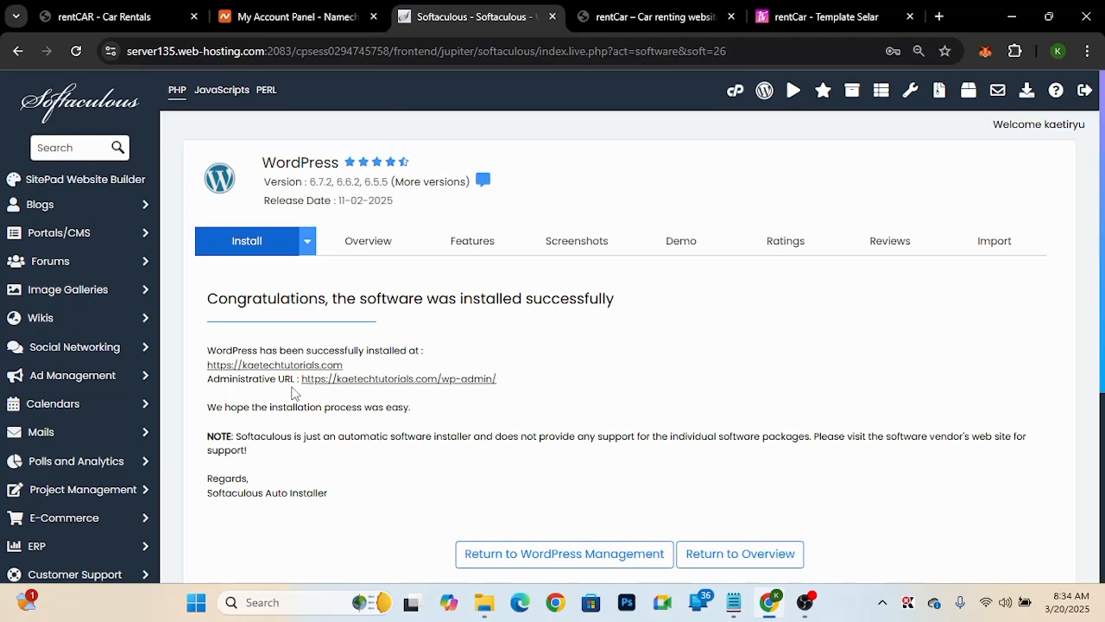
click(444, 379)
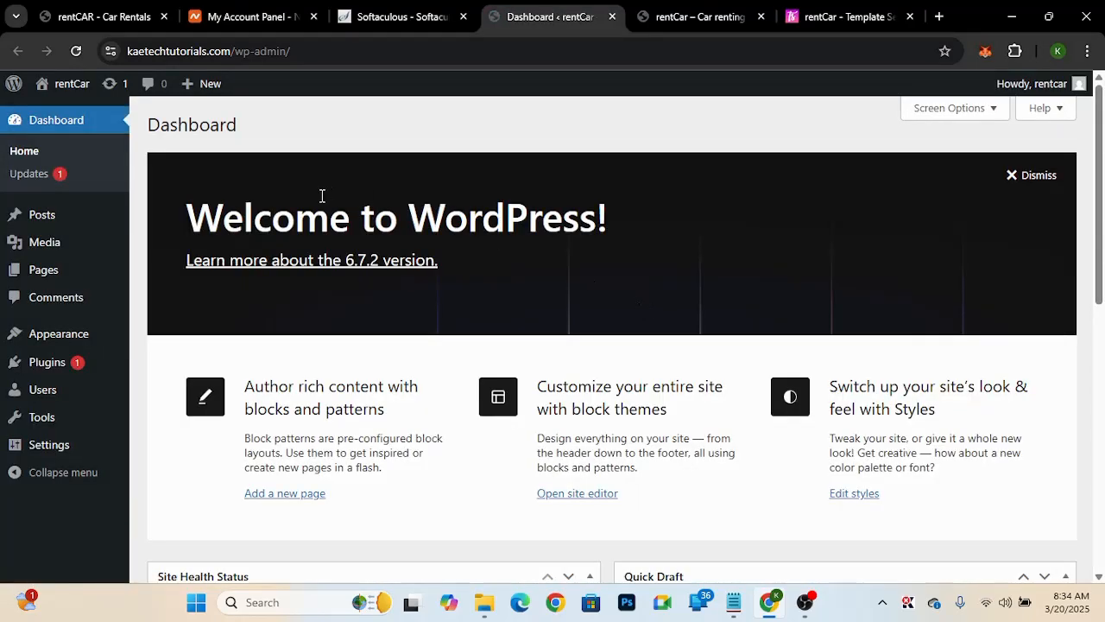
scroll(452, 377, down, 5)
scroll(452, 376, down, 2)
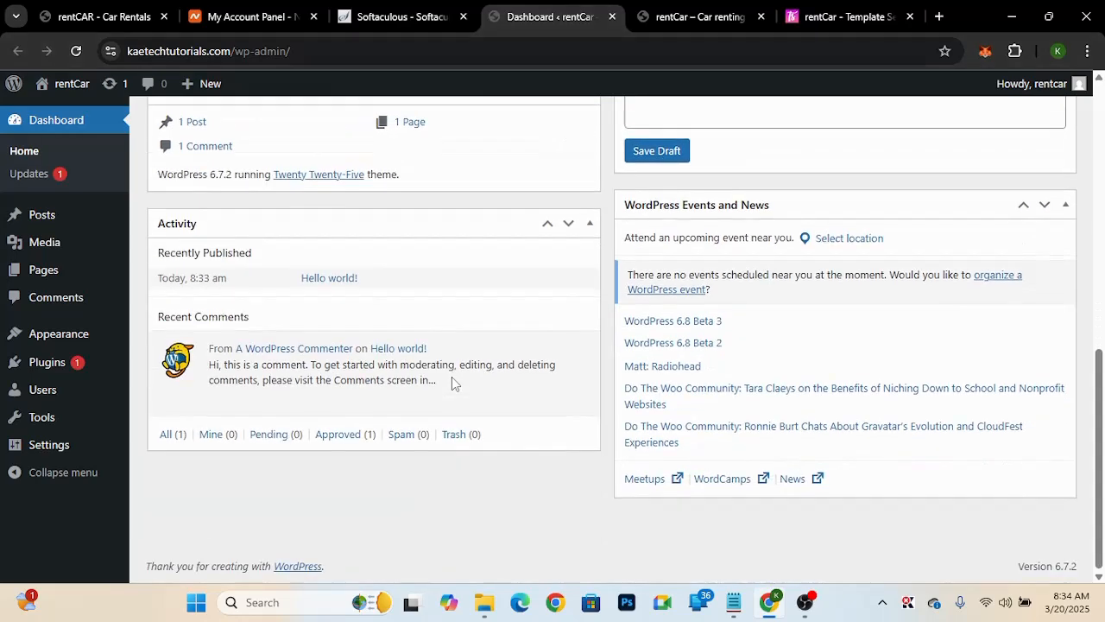
scroll(451, 376, up, 7)
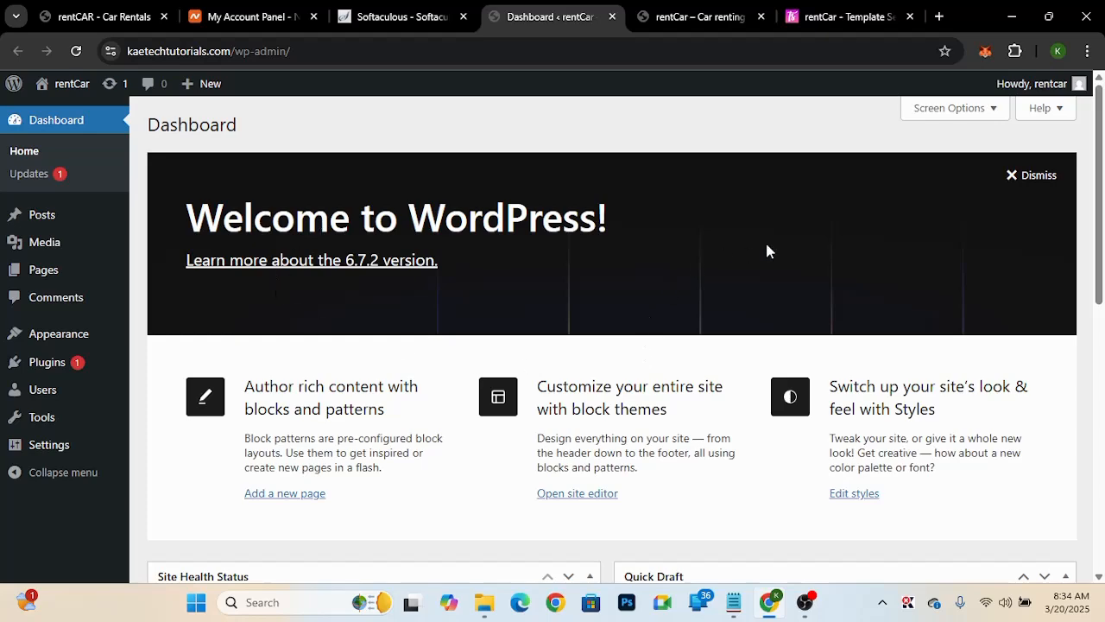
scroll(766, 251, down, 5)
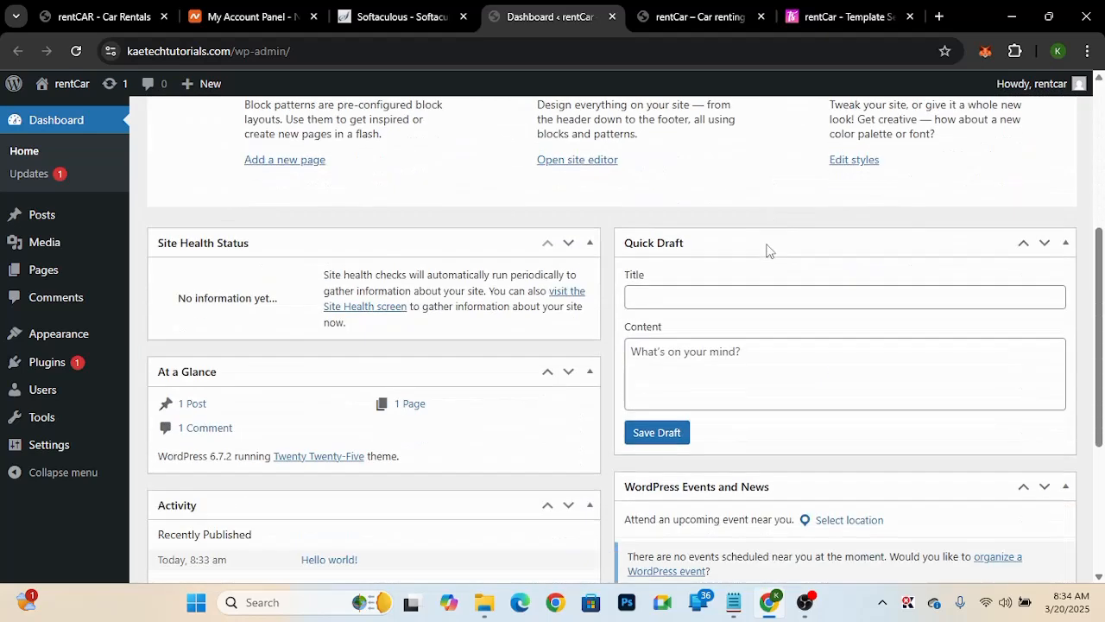
scroll(767, 251, up, 5)
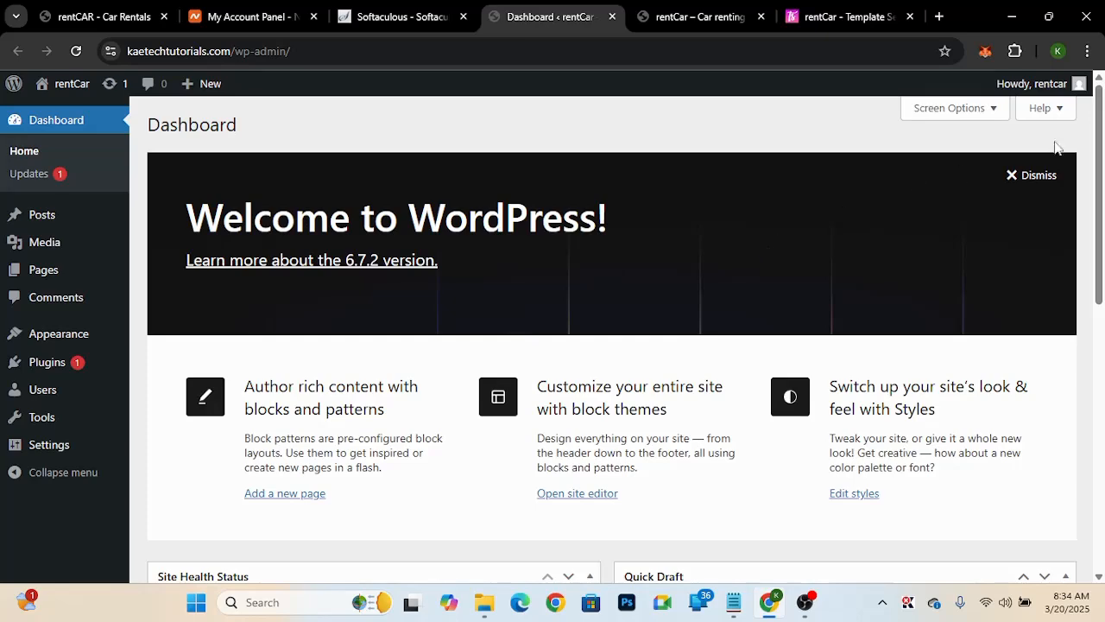
- Dismiss the welcome banner and hide the Site Health Status, At a Glance, Activity, Quick Draft, and WordPress Events and News widgets
click(1034, 174)
click(975, 107)
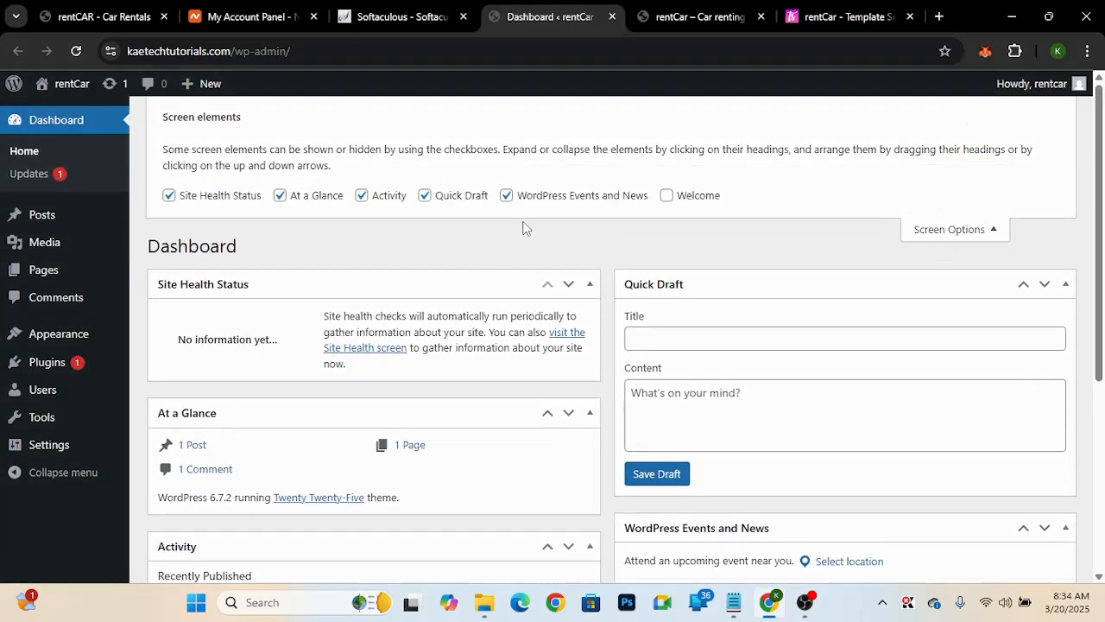
click(505, 195)
click(423, 195)
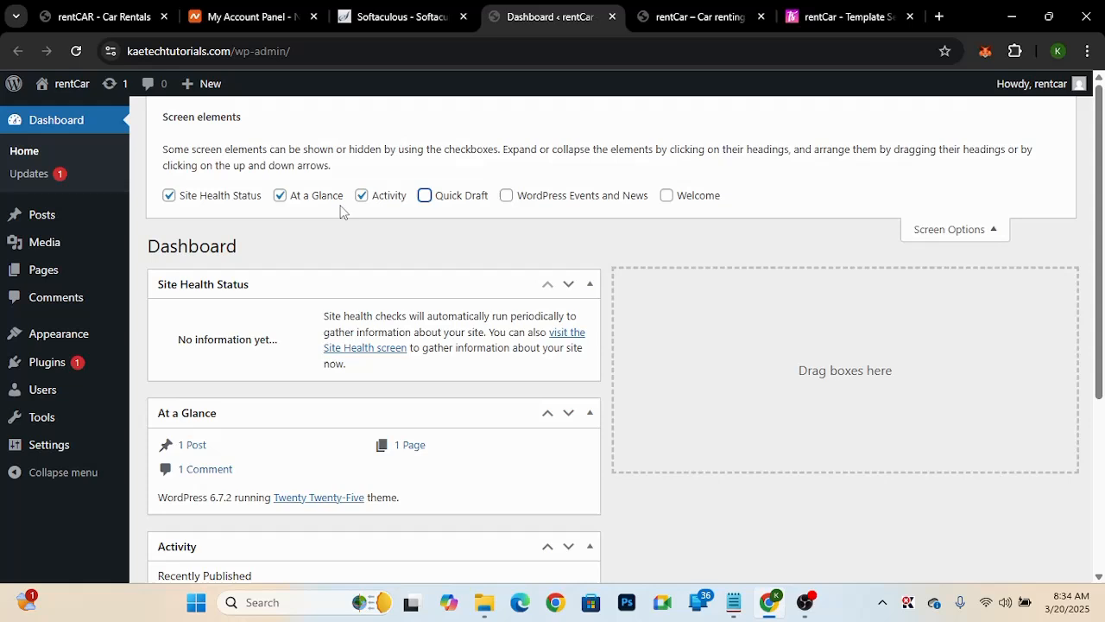
click(281, 197)
click(366, 197)
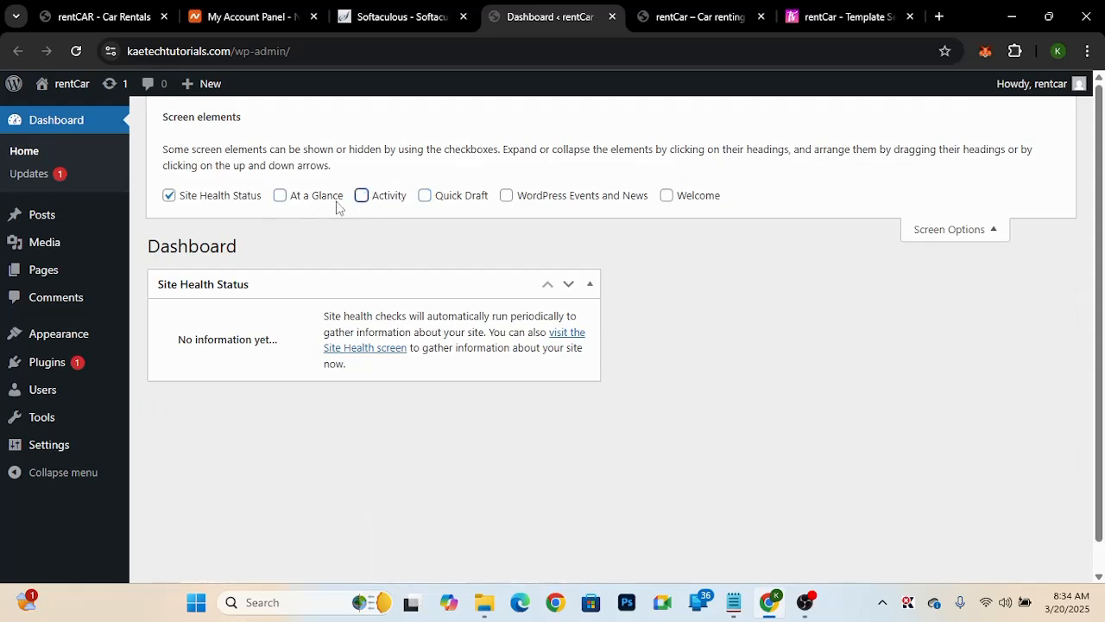
click(169, 196)
click(946, 235)
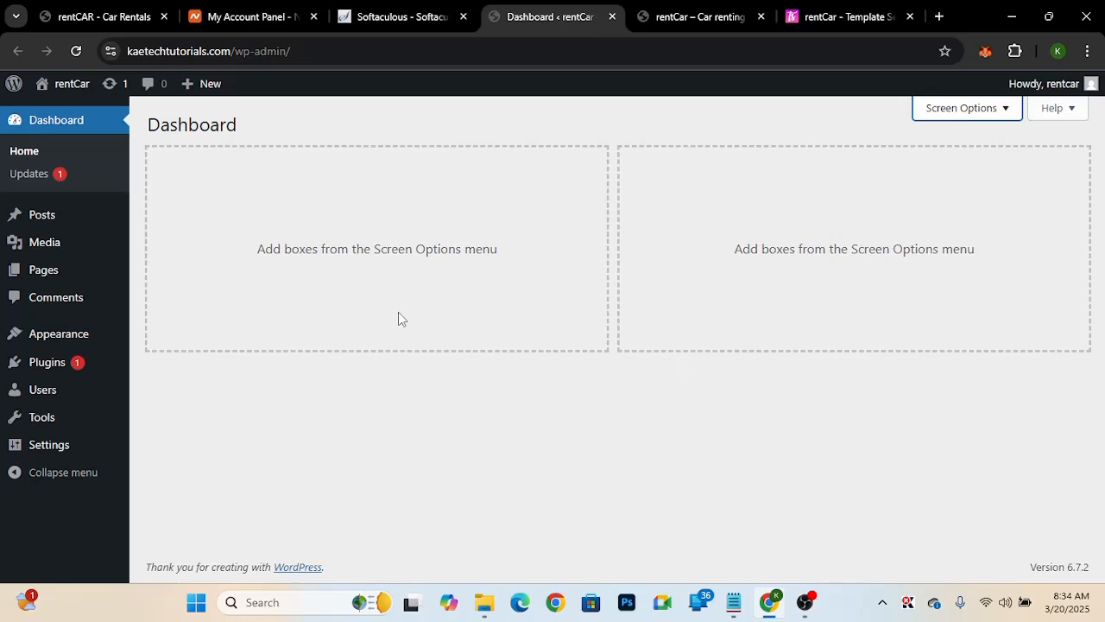
- Open the General Settings page and look through the site title, tagline, addresses, admin email, membership, language, timezone and date options
mouse_move(47, 444)
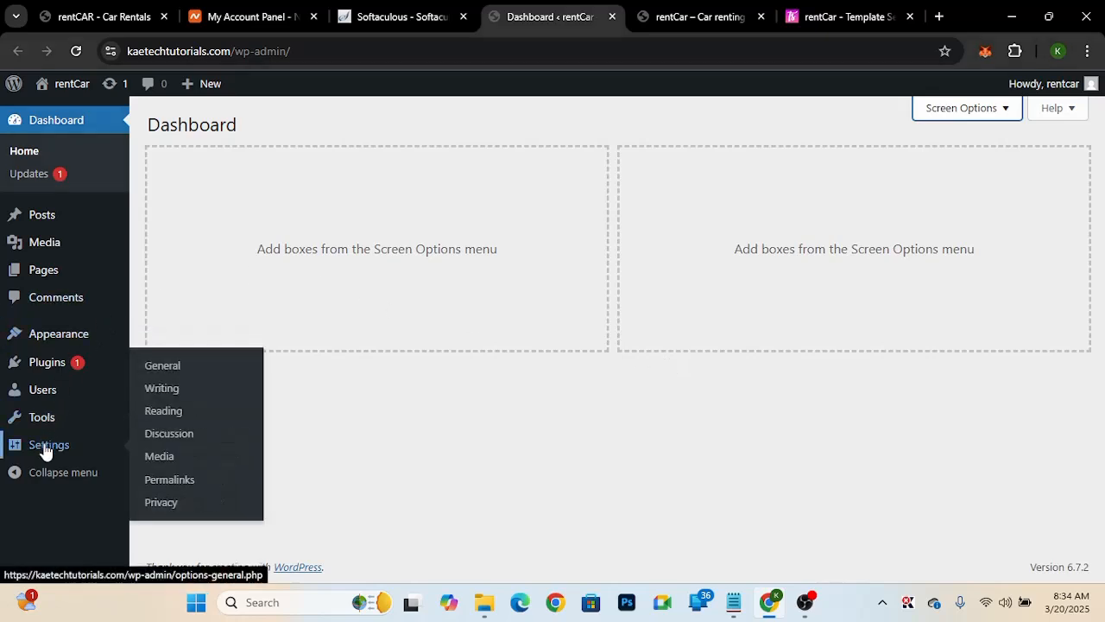
click(153, 365)
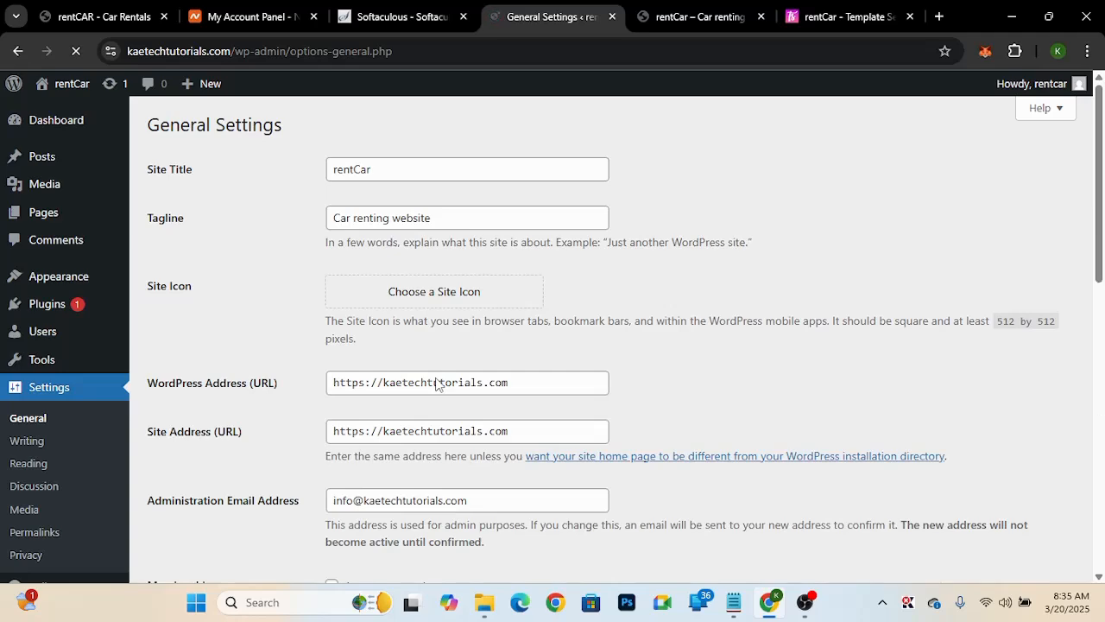
scroll(636, 439, down, 6)
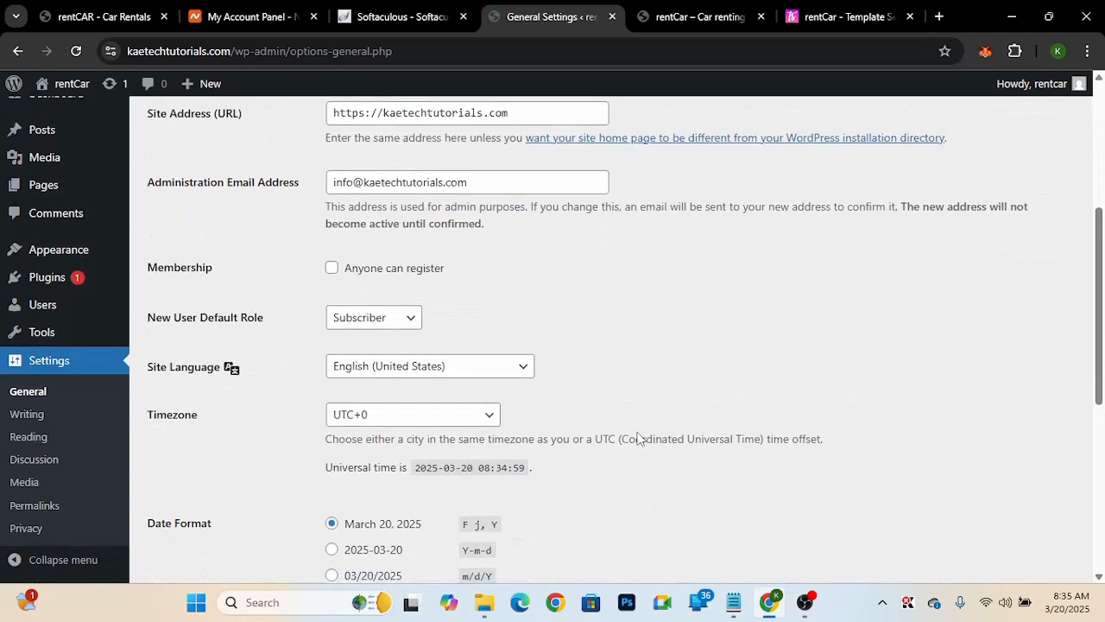
scroll(636, 439, down, 3)
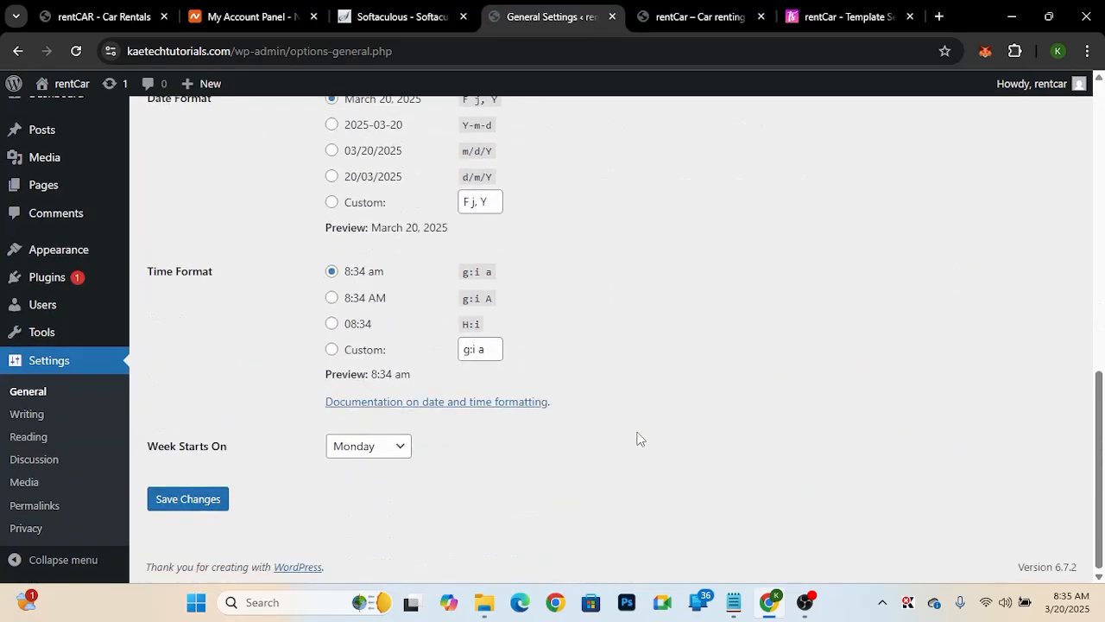
scroll(610, 302, up, 8)
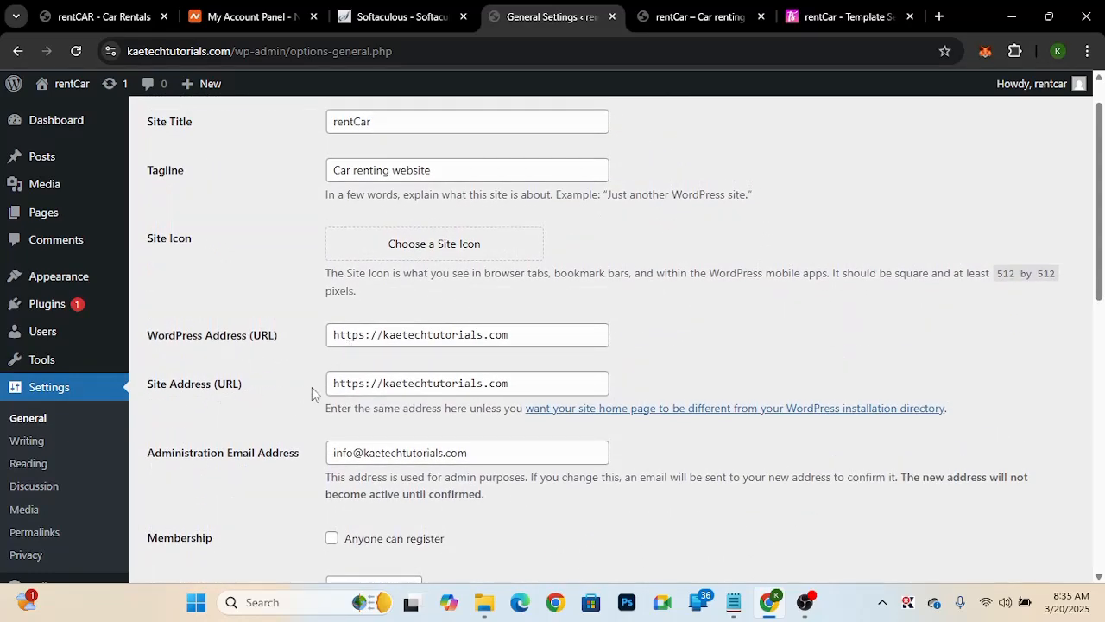
scroll(702, 402, down, 3)
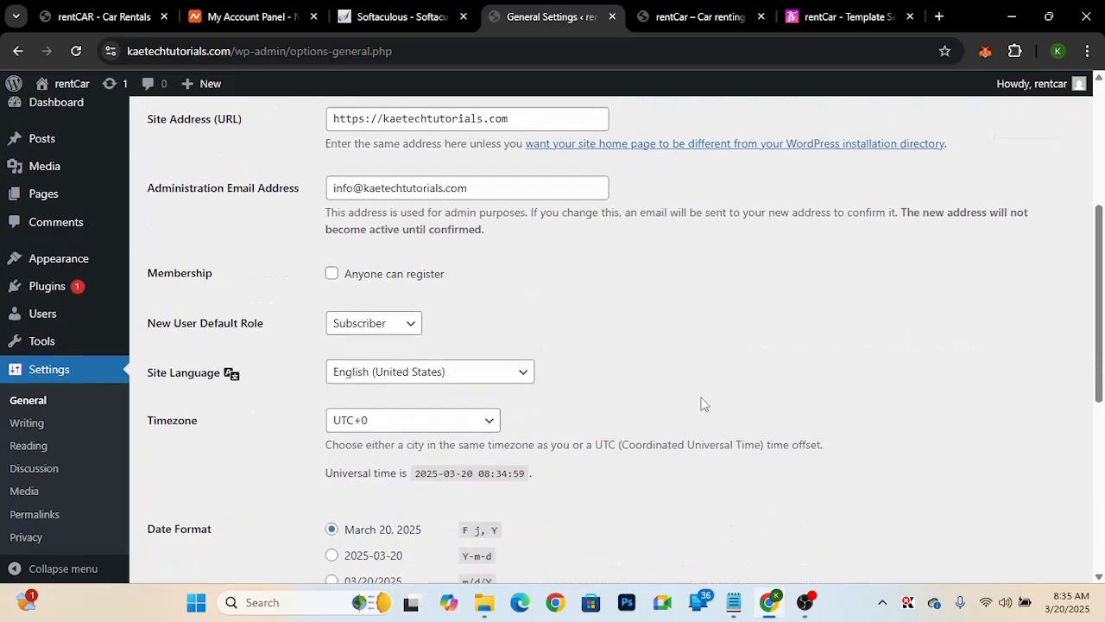
scroll(701, 404, up, 3)
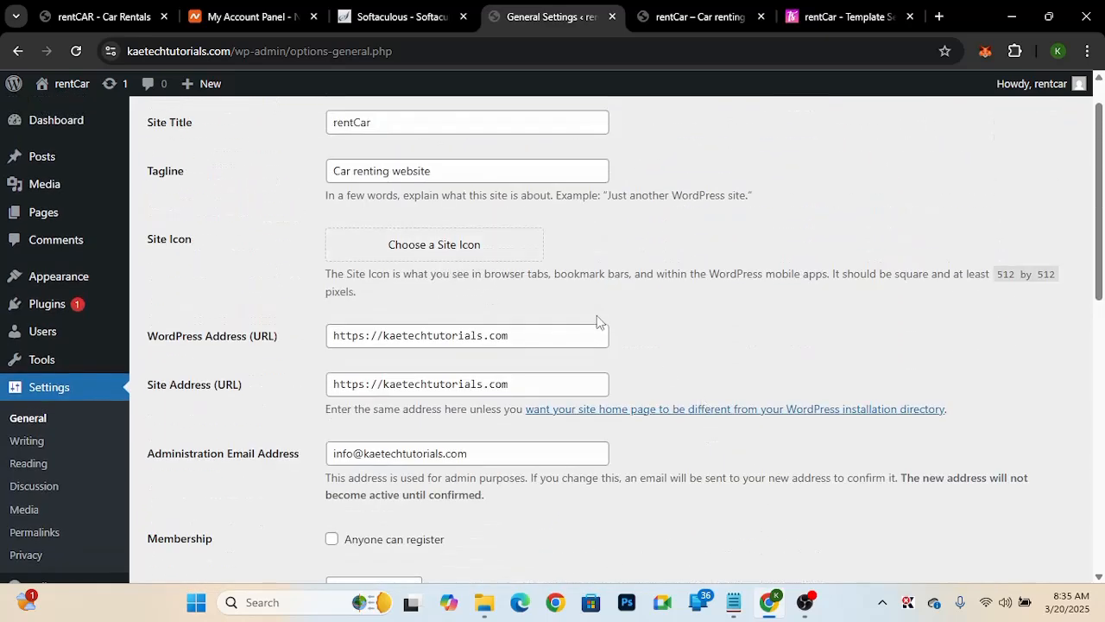
scroll(710, 355, down, 3)
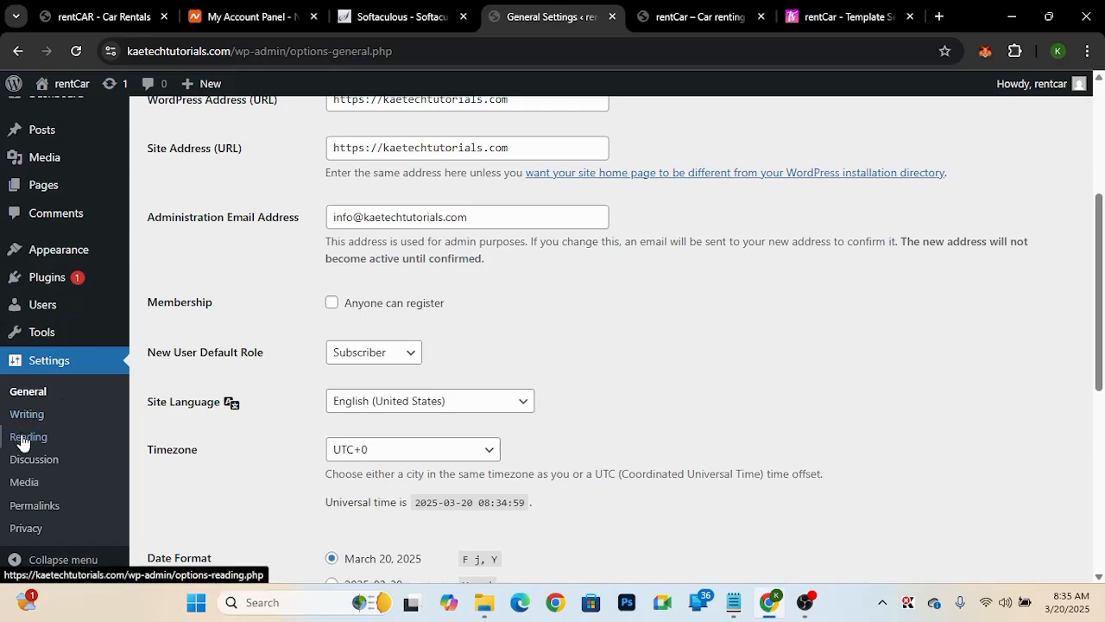
- Set the site's permalink structure to Post name in the Permalink Settings and save the changes
click(18, 508)
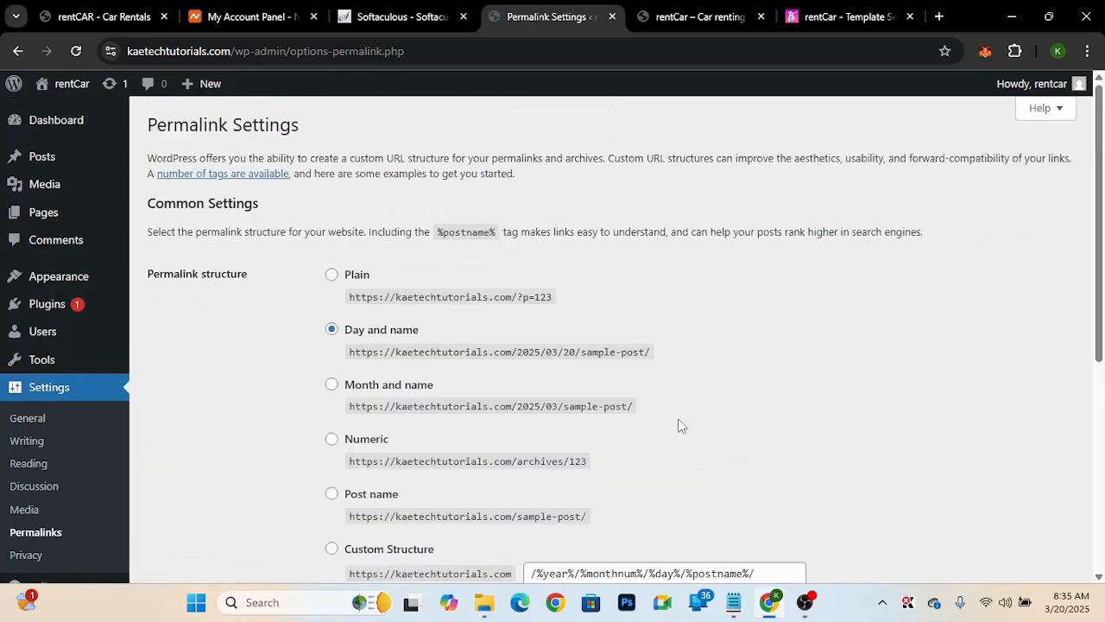
scroll(677, 425, down, 2)
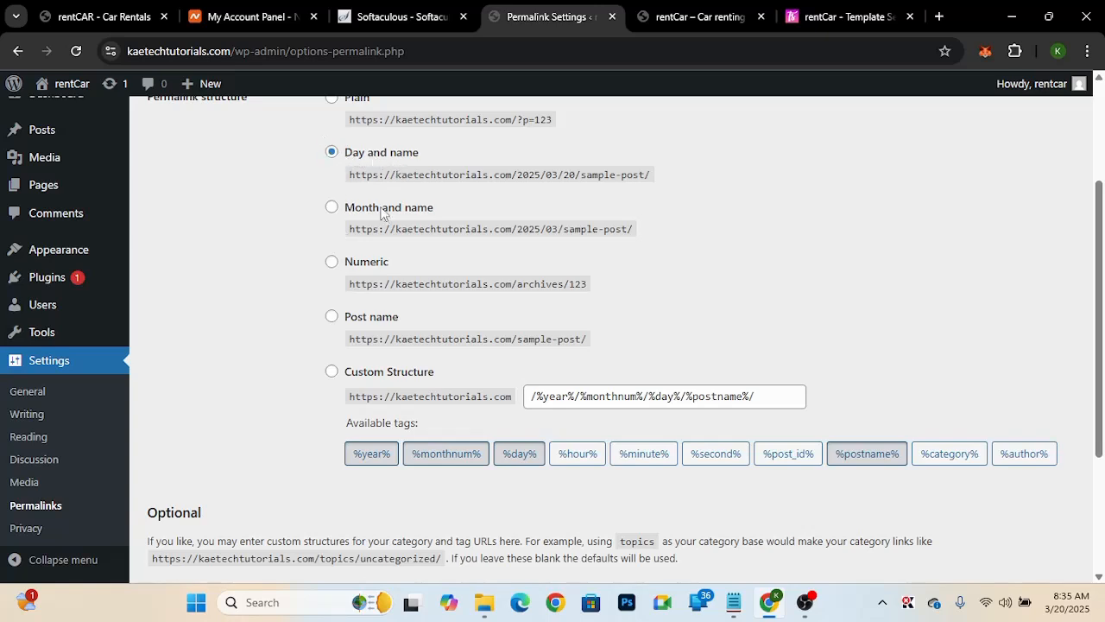
click(332, 316)
scroll(553, 335, down, 1)
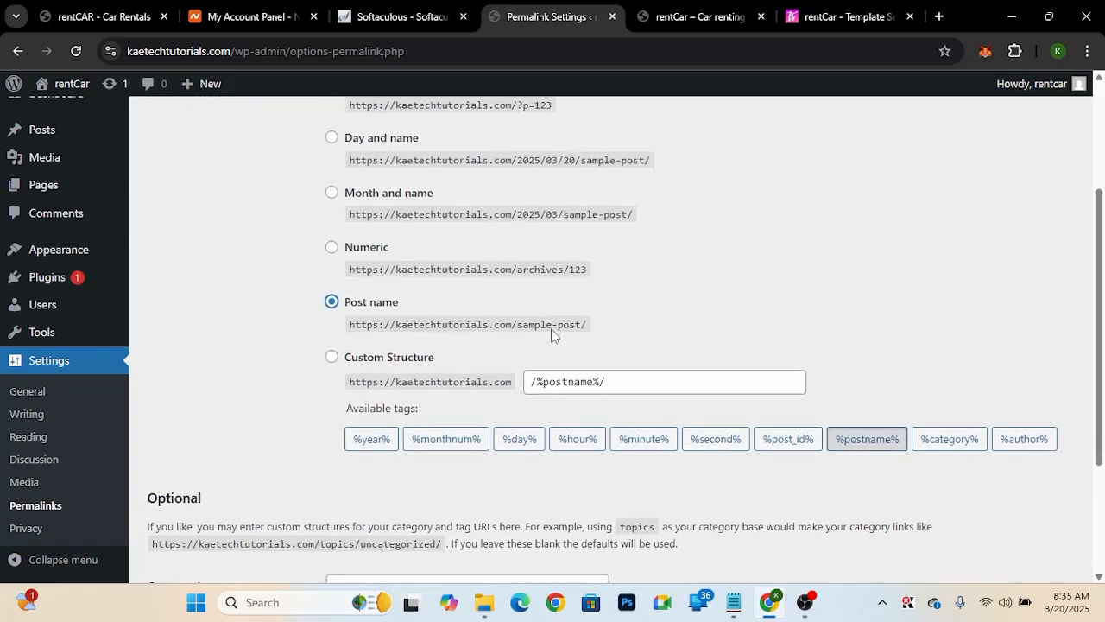
scroll(553, 335, down, 2)
drag(554, 337, 541, 338)
click(177, 499)
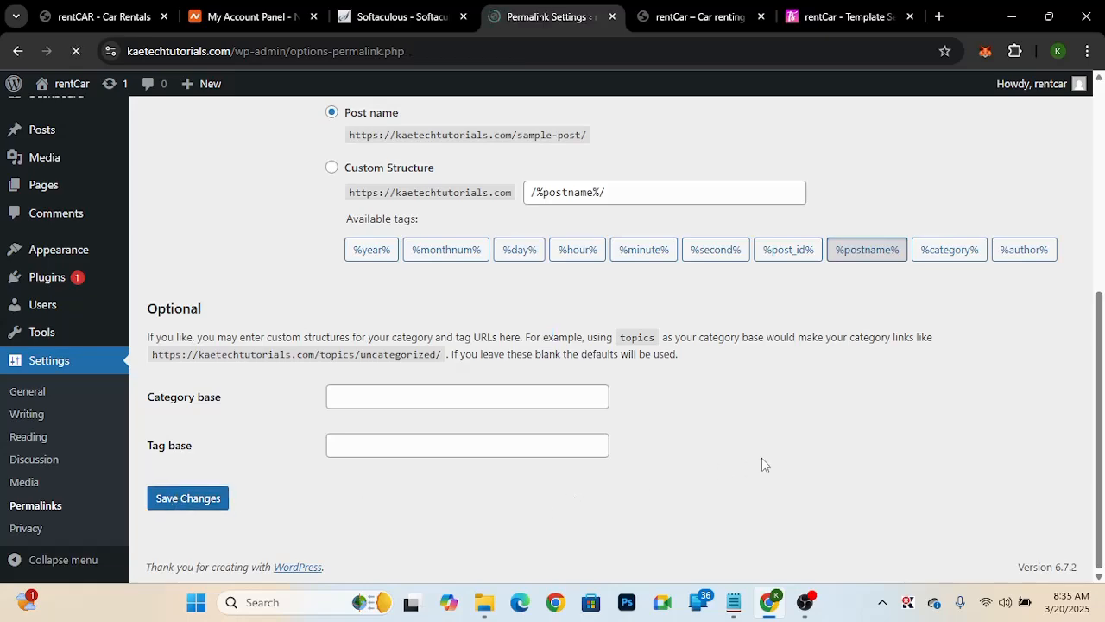
scroll(751, 380, down, 2)
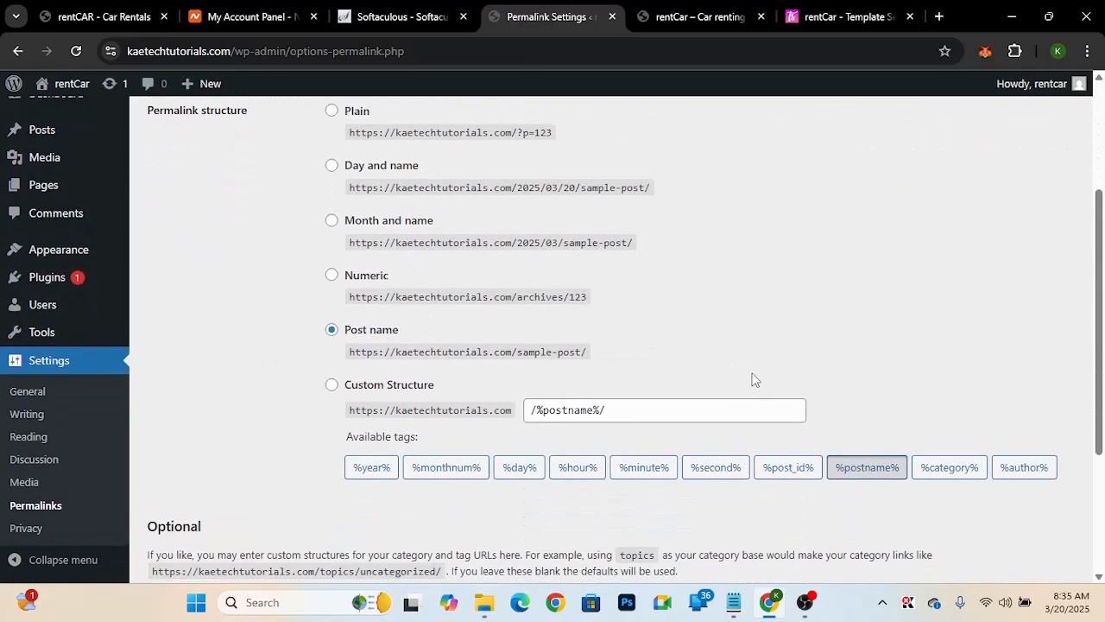
scroll(751, 379, up, 2)
scroll(751, 380, down, 3)
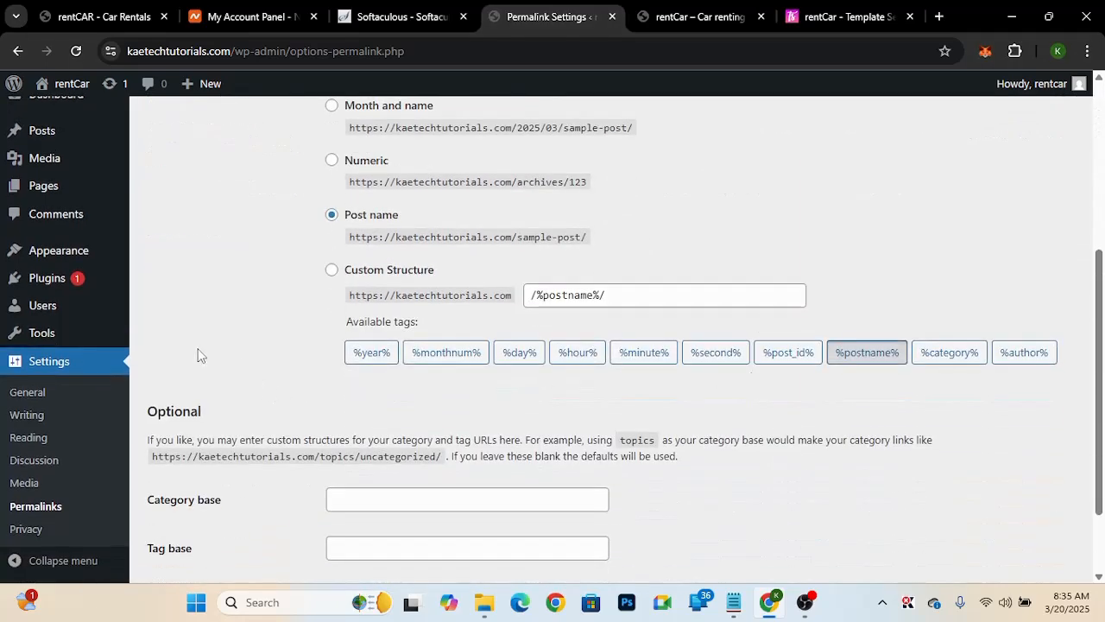
scroll(99, 356, up, 1)
scroll(100, 357, up, 2)
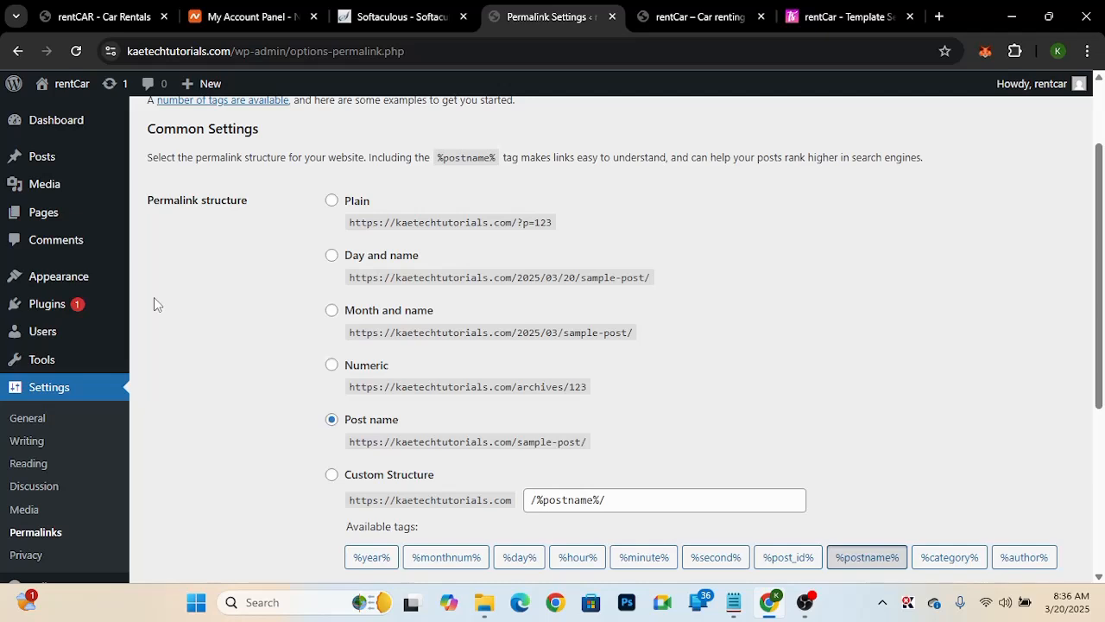
- Delete the unused Twenty Twenty-Four and Twenty Twenty-Three themes, confirming each deletion
mouse_move(42, 277)
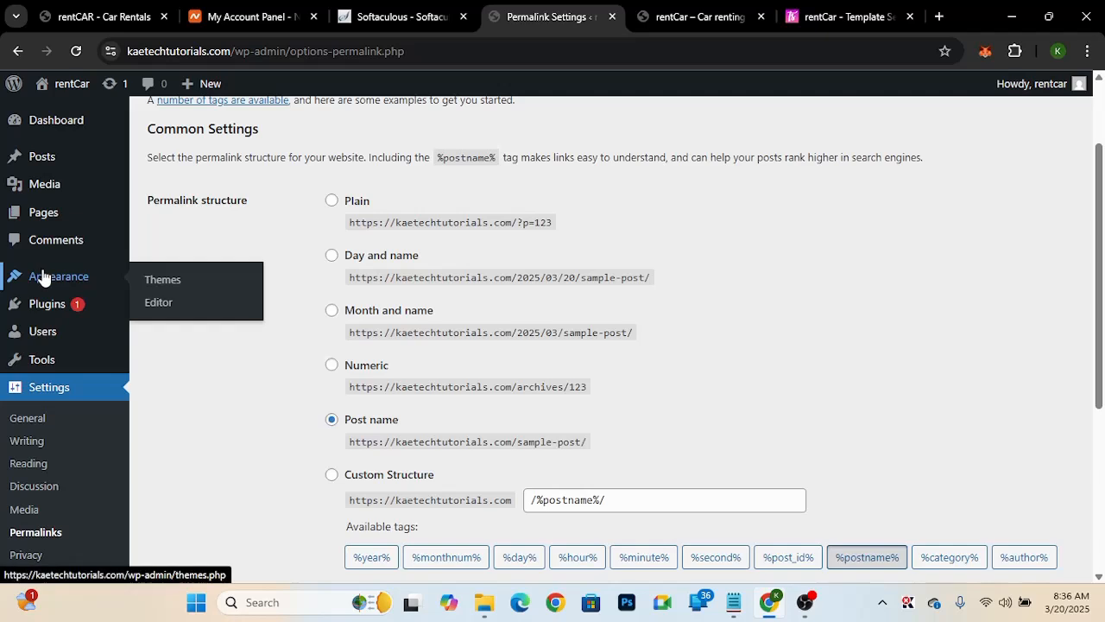
click(171, 281)
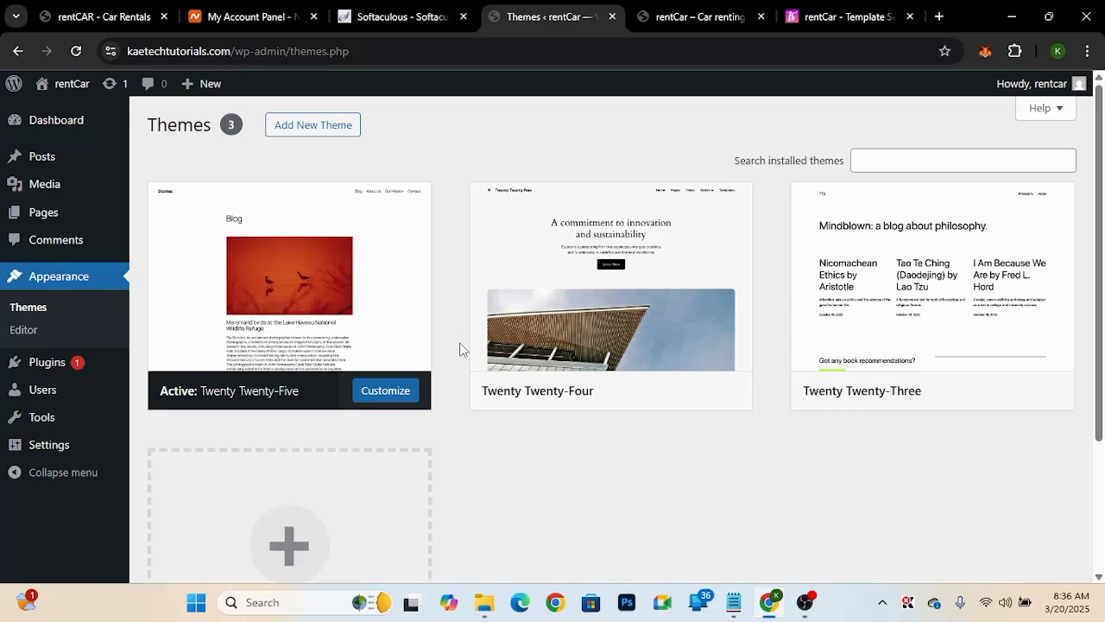
click(629, 288)
click(648, 547)
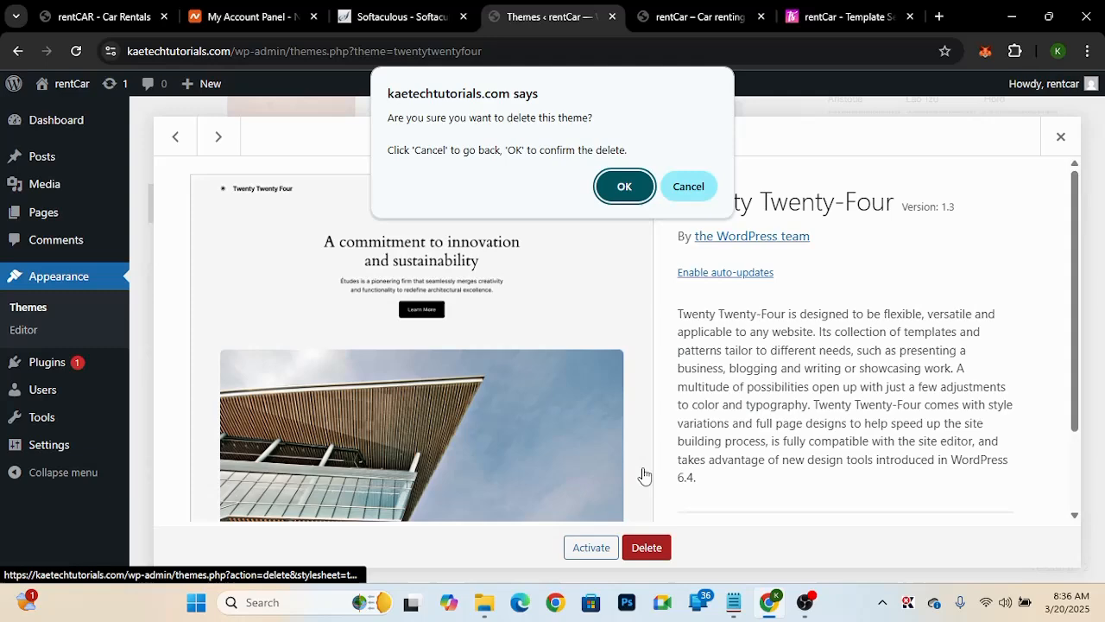
click(622, 188)
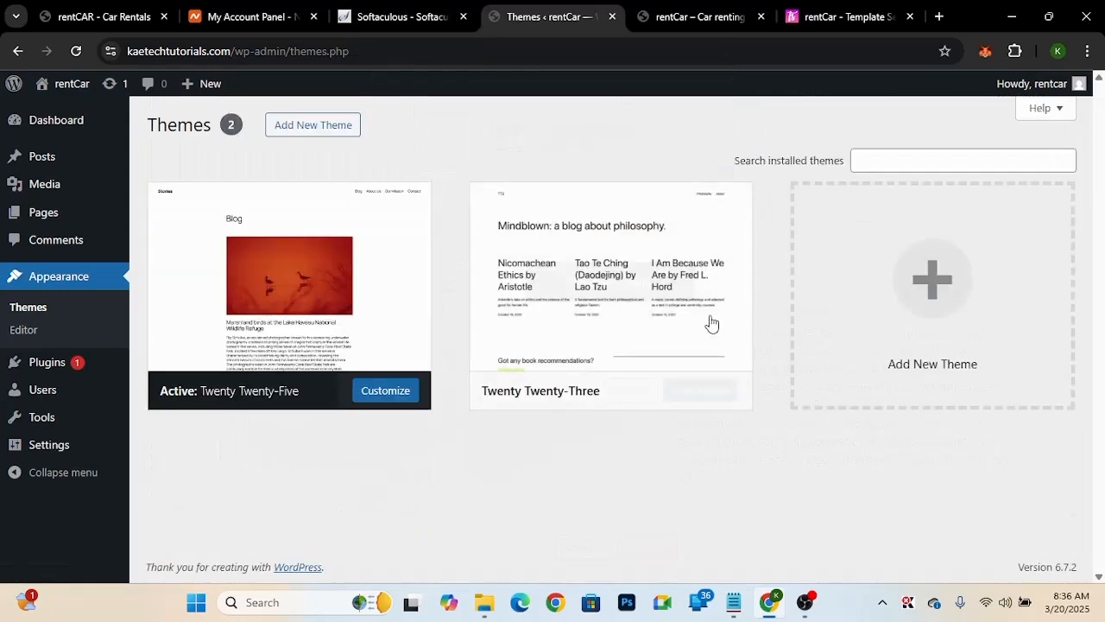
click(636, 279)
click(646, 547)
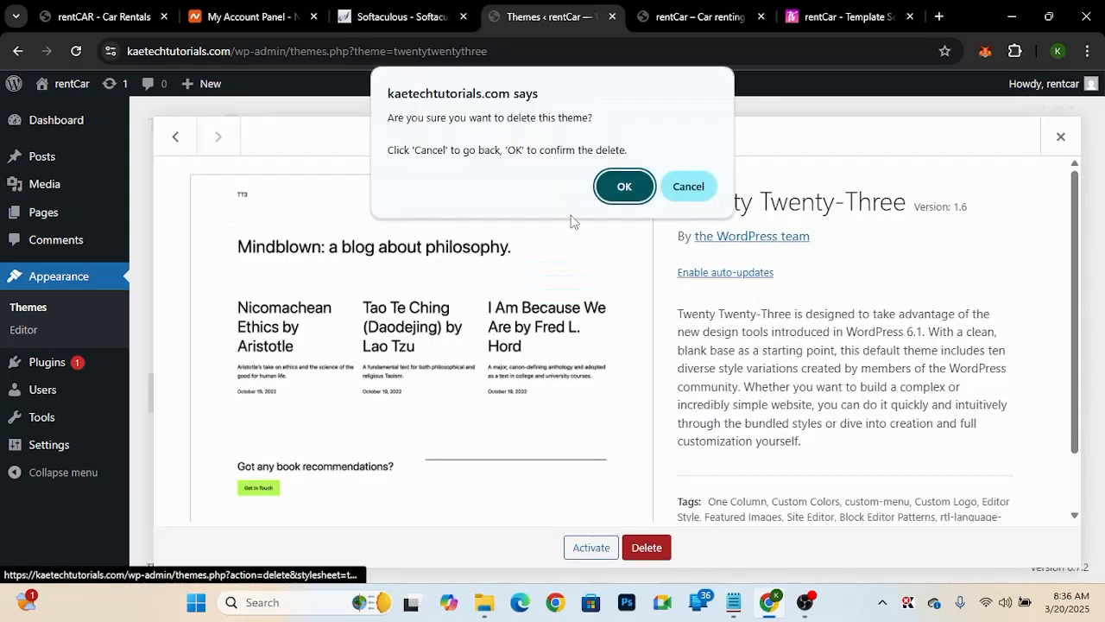
click(622, 186)
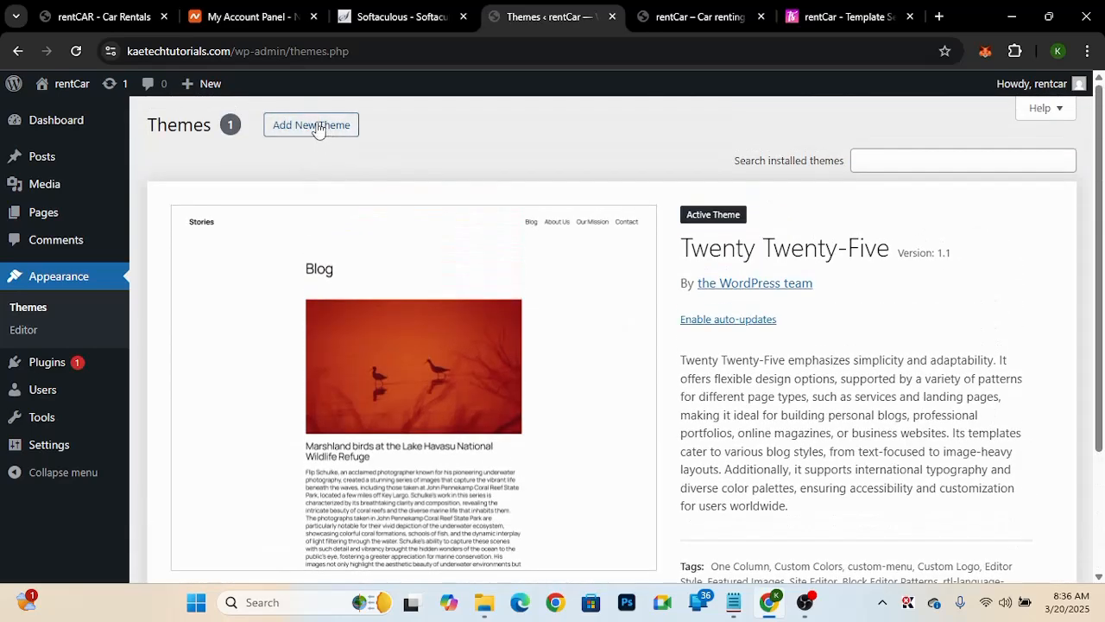
- Open the catalogue for adding a new theme, and compare the new site's homepage with the rentCAR demo homepage
click(318, 128)
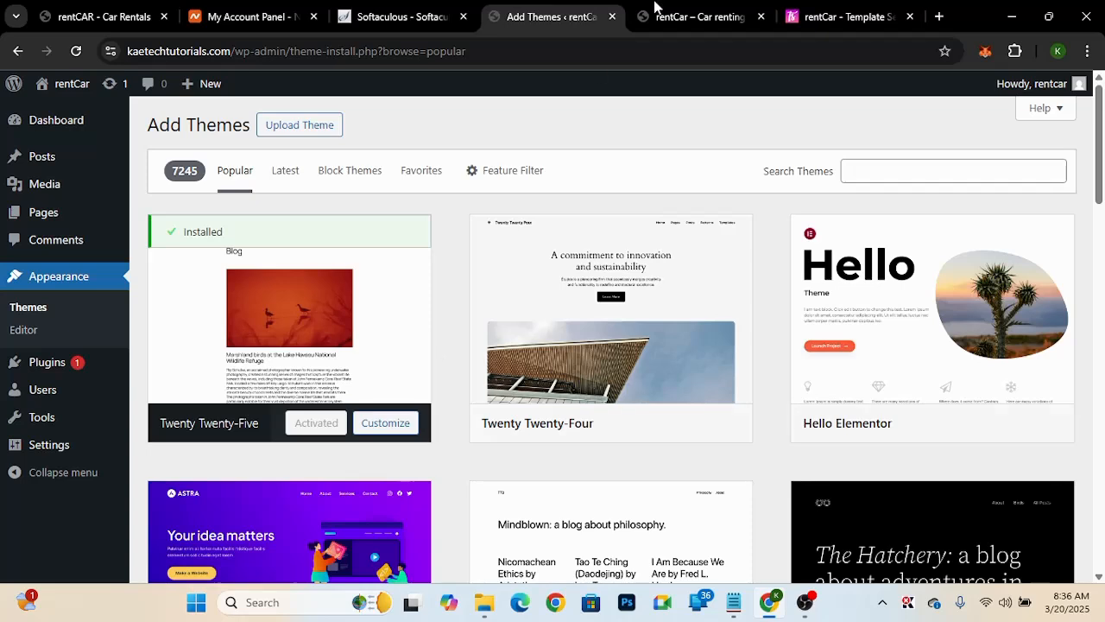
click(690, 20)
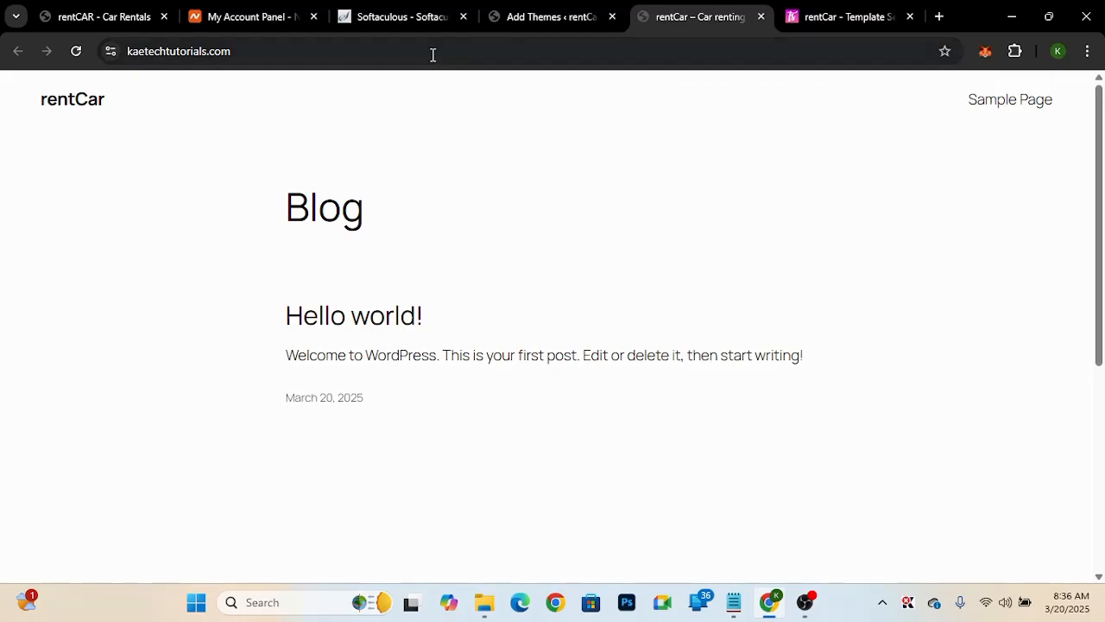
click(113, 24)
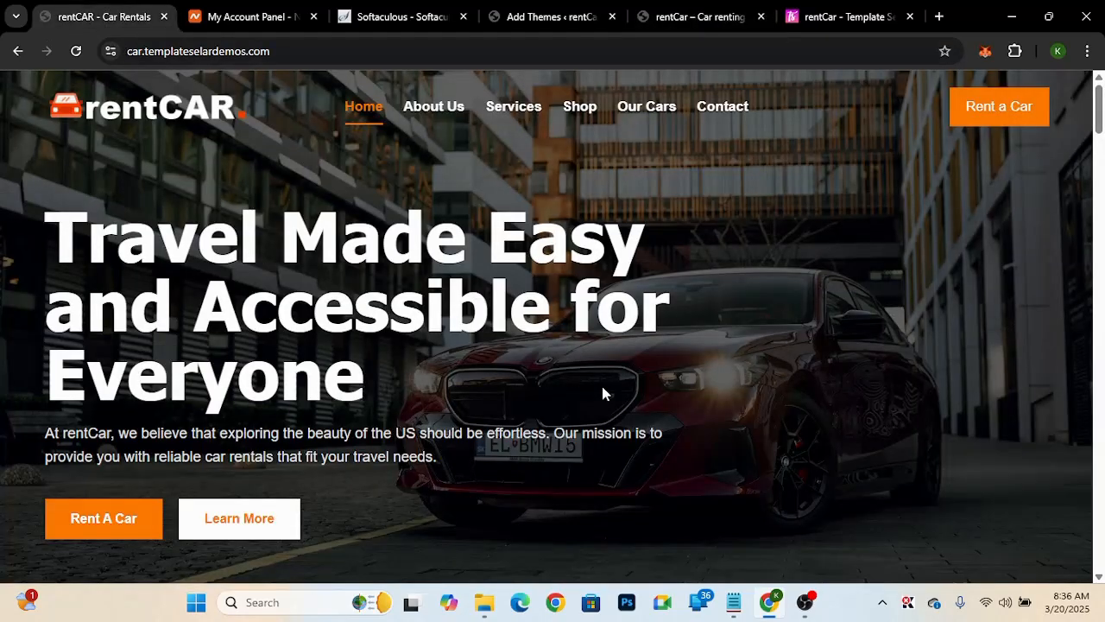
scroll(600, 383, down, 5)
scroll(603, 393, down, 10)
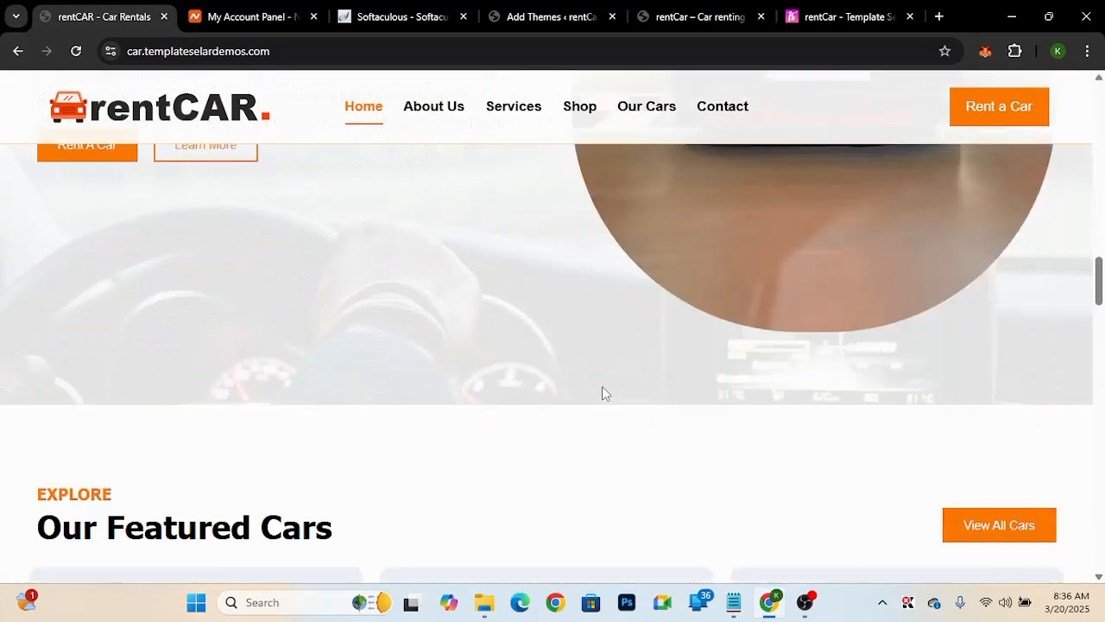
scroll(603, 392, up, 15)
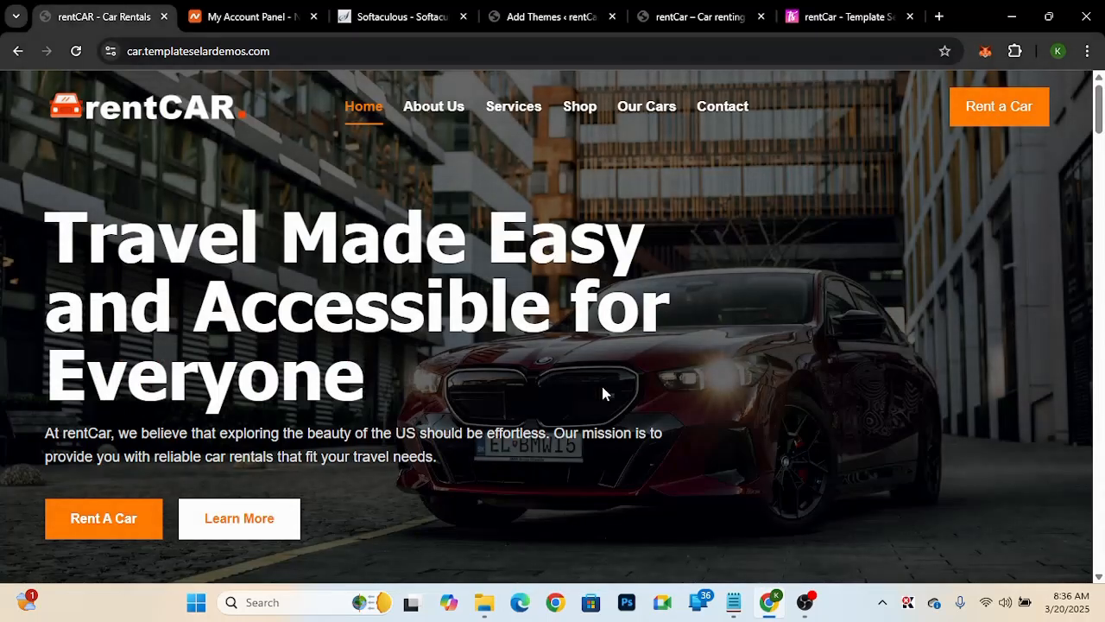
- Return to the popular themes in the WordPress admin and install the Kadence theme
click(528, 20)
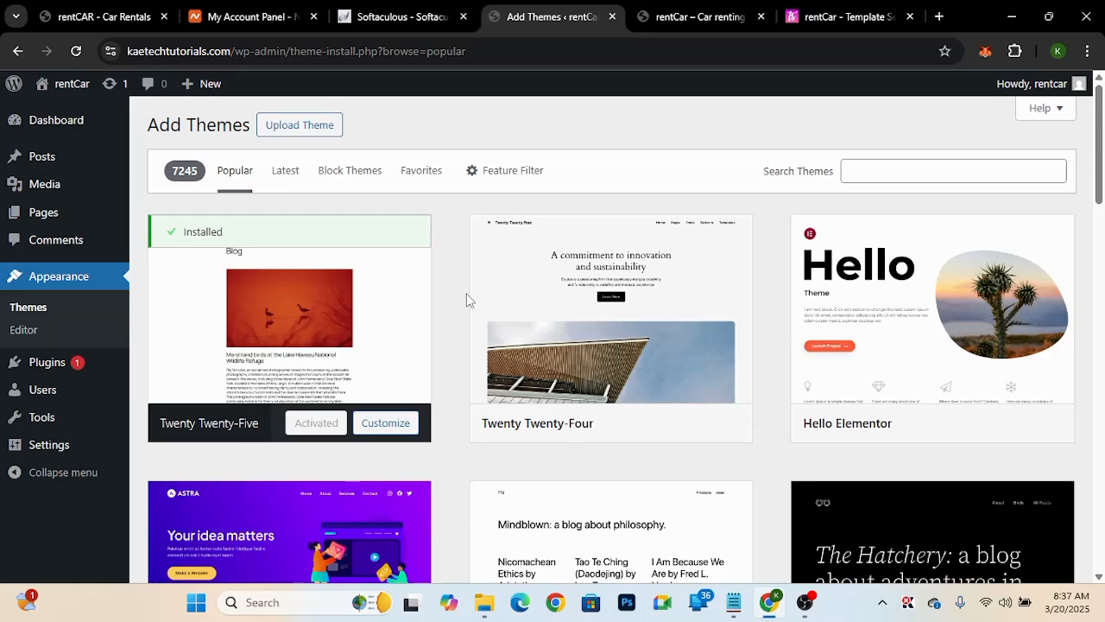
scroll(466, 300, down, 6)
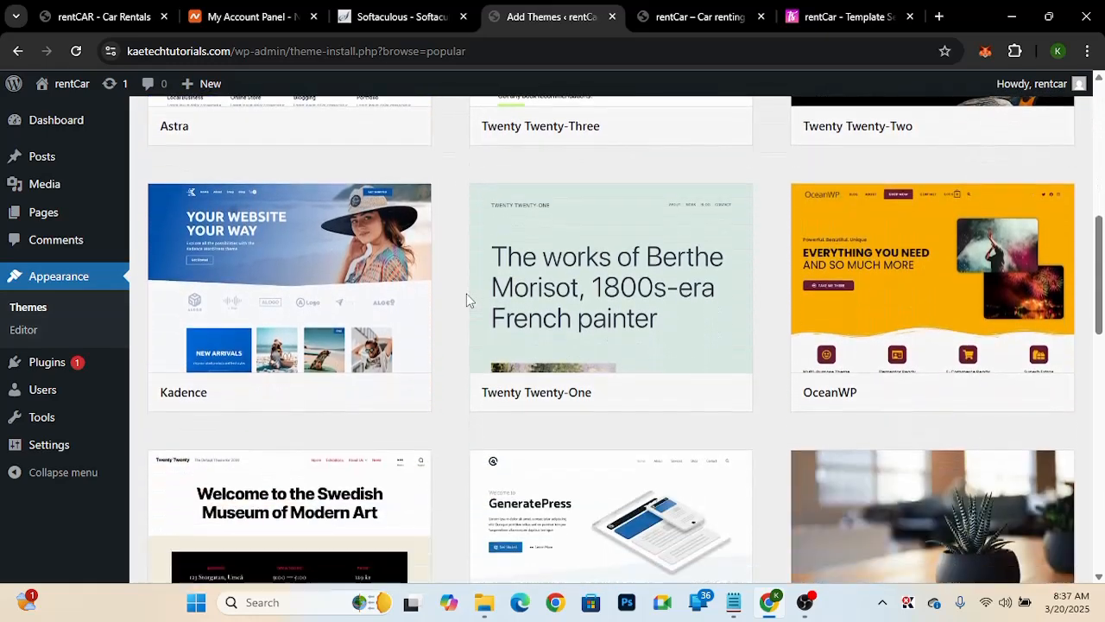
mouse_move(289, 230)
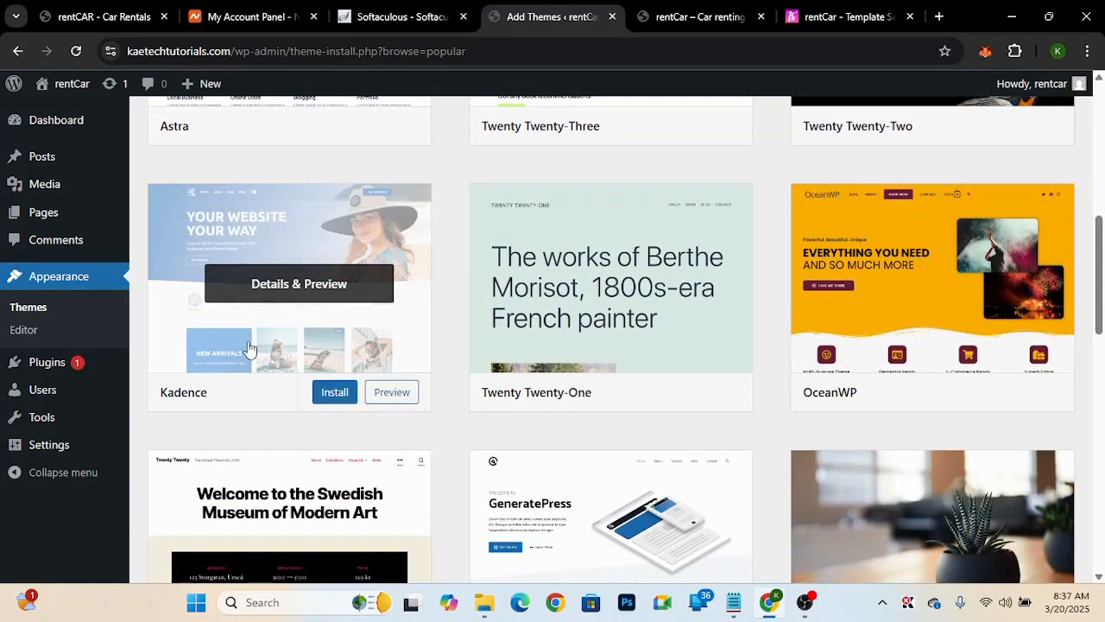
click(343, 394)
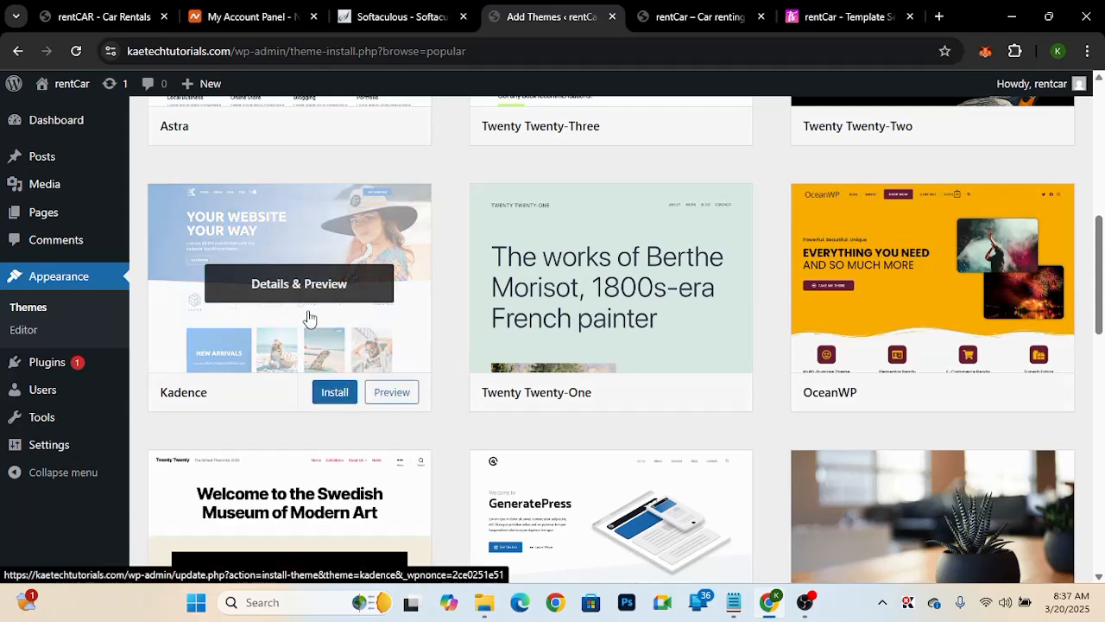
click(329, 393)
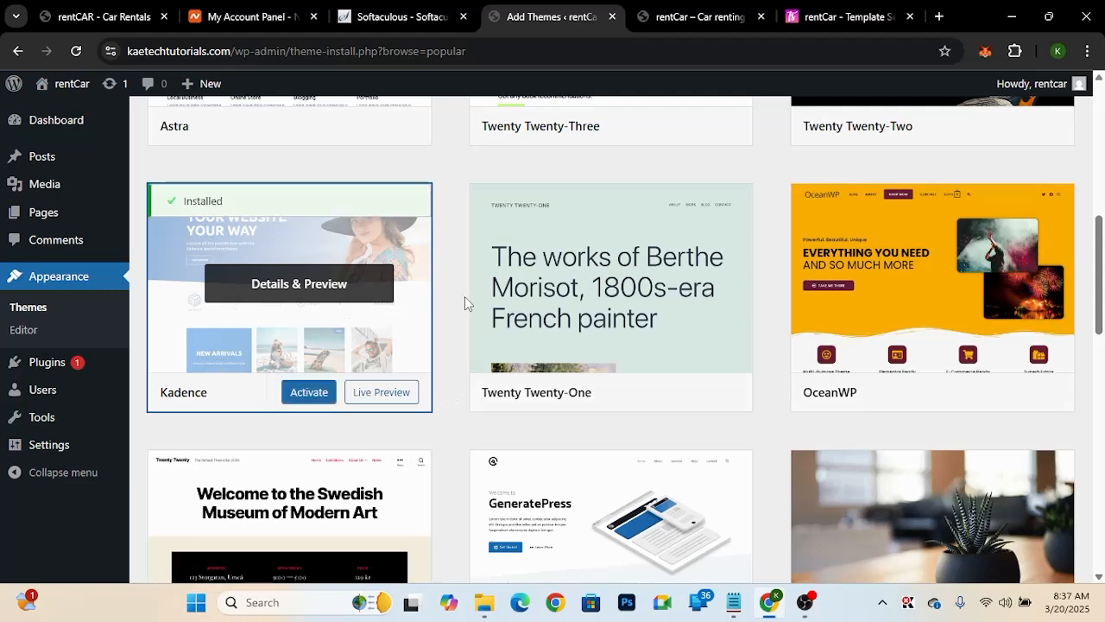
- Open the list of installed themes, view the rentCAR demo homepage again and return to the list
scroll(464, 296, up, 6)
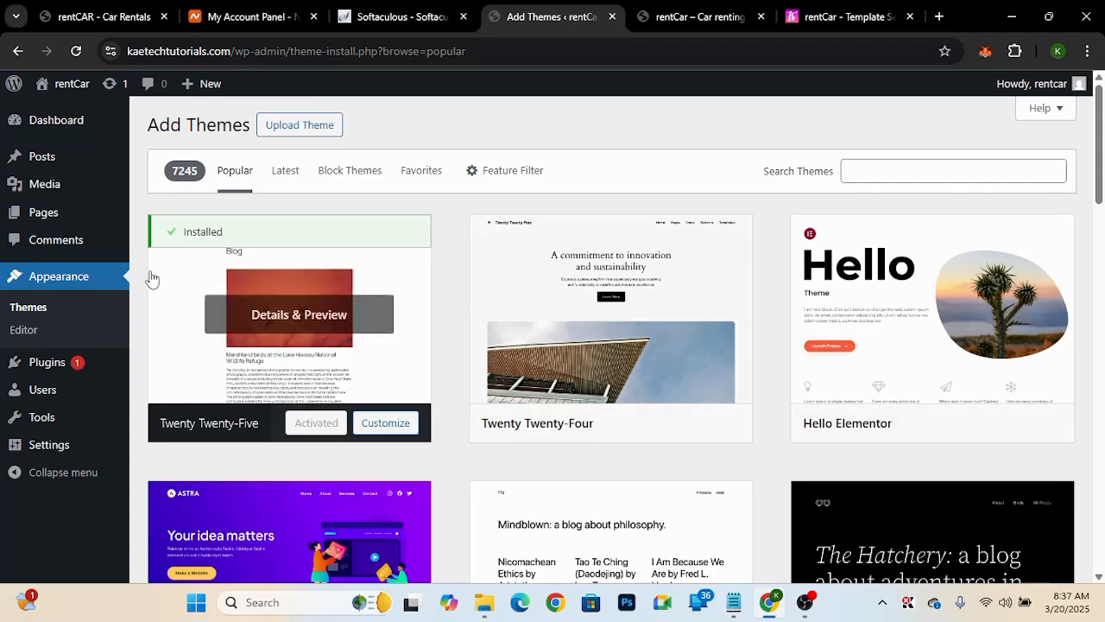
click(28, 308)
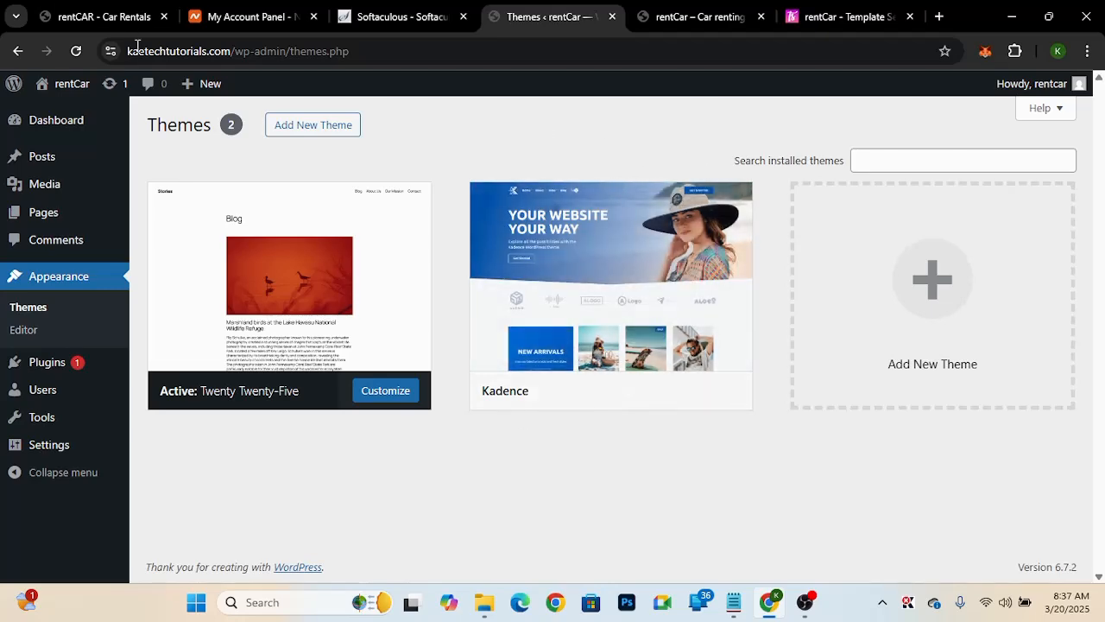
click(116, 14)
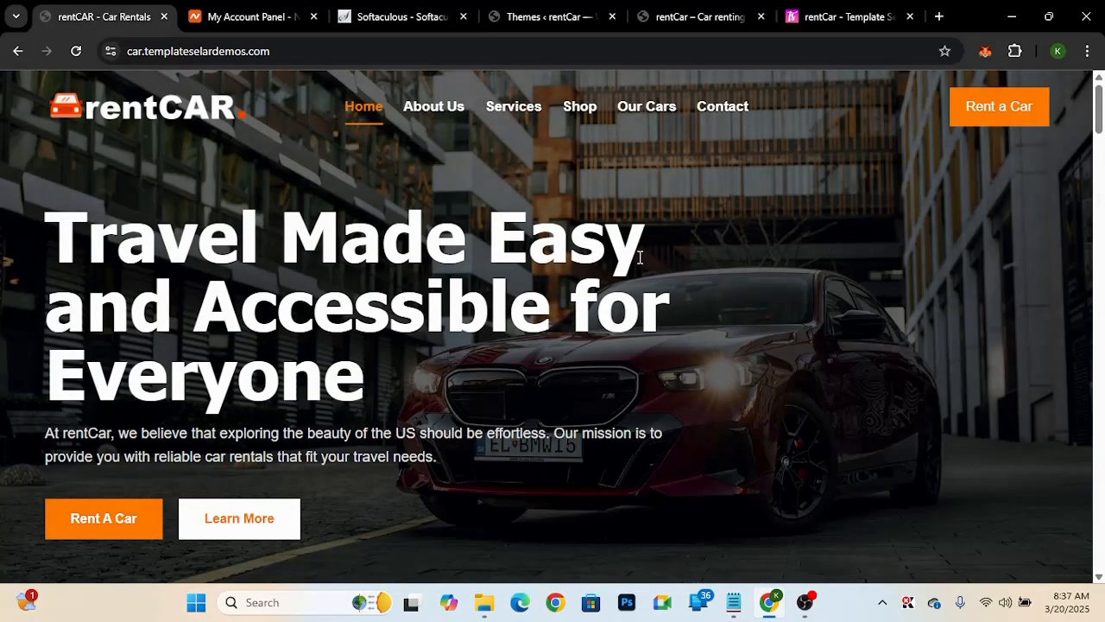
click(551, 20)
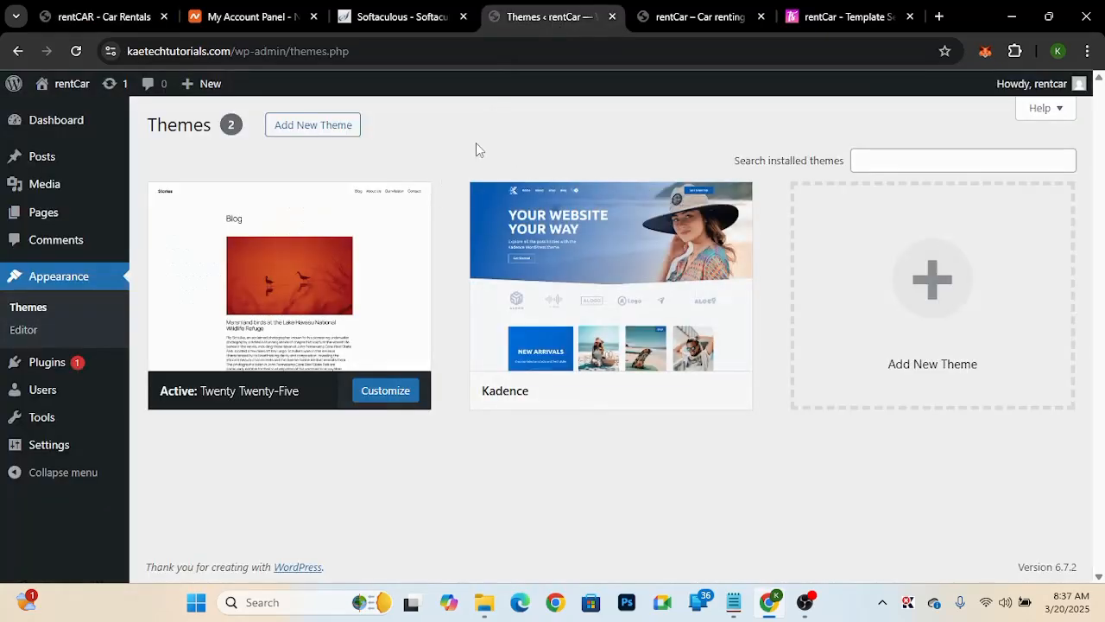
- Switch to the new rentCar site's browser tab and load templateselar.com in it
click(722, 21)
click(403, 52)
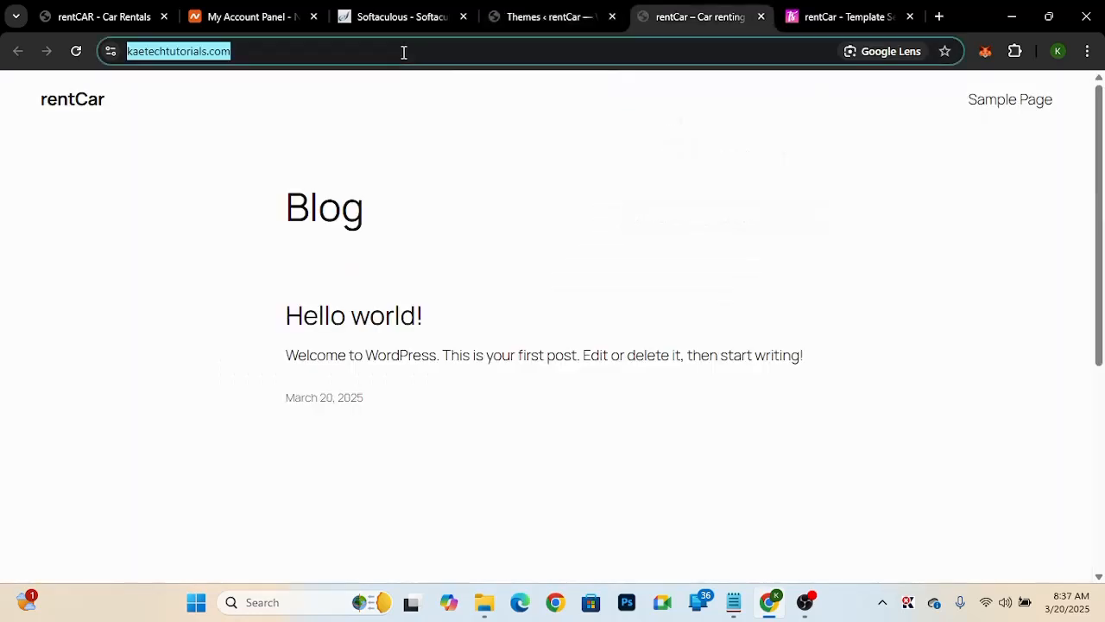
text(templates)
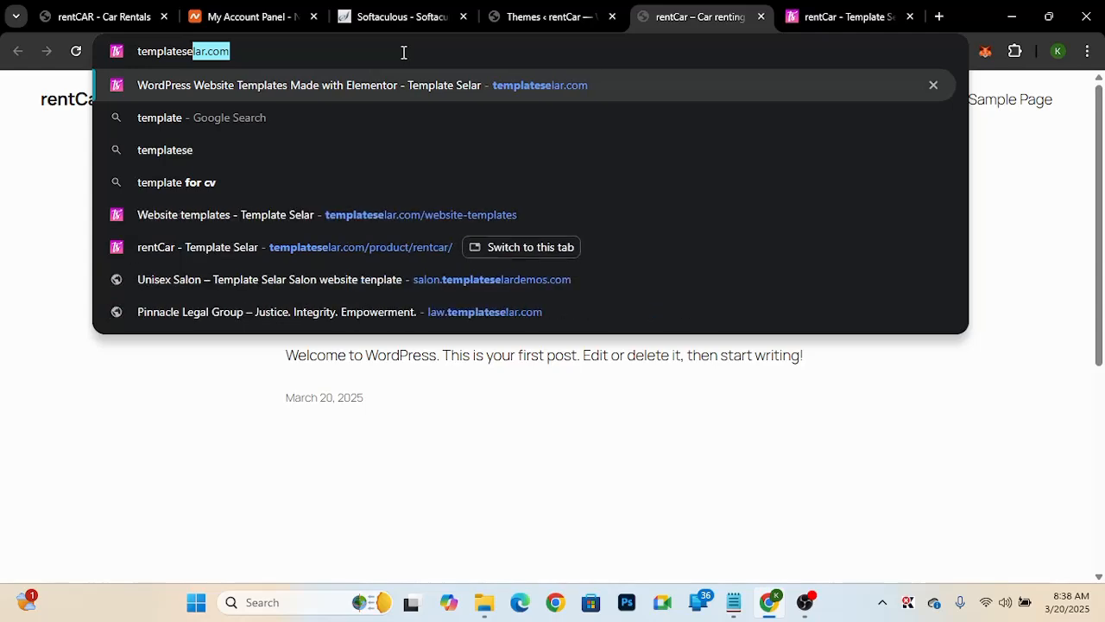
text(e)
key(Return)
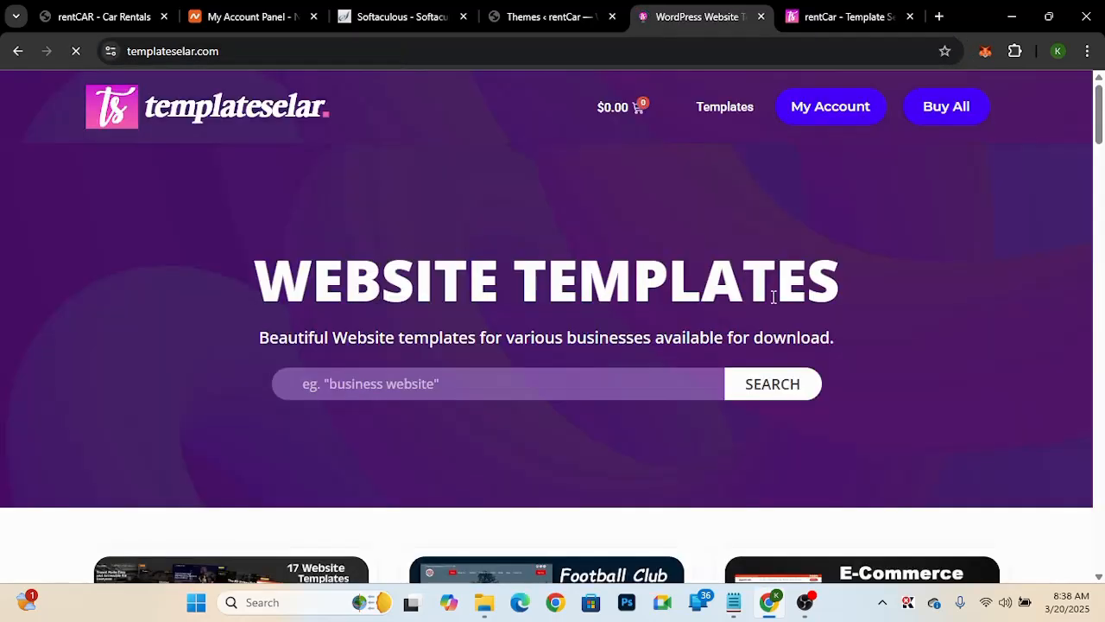
- Find the rentCar car rental template among the website templates and open its details page
scroll(773, 293, down, 5)
scroll(772, 299, down, 4)
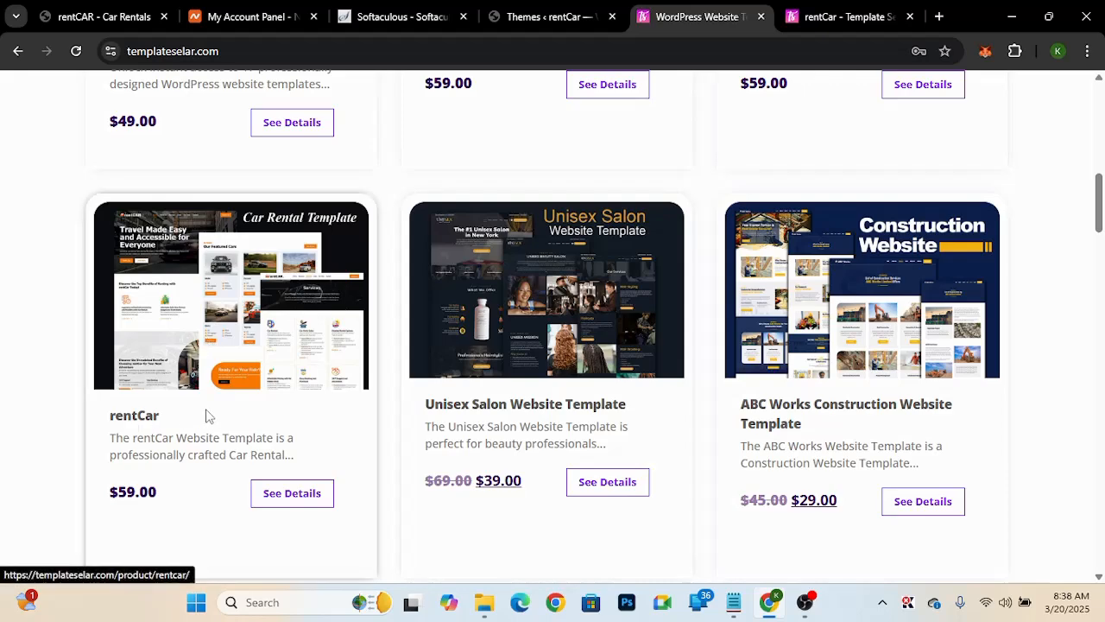
scroll(218, 435, down, 1)
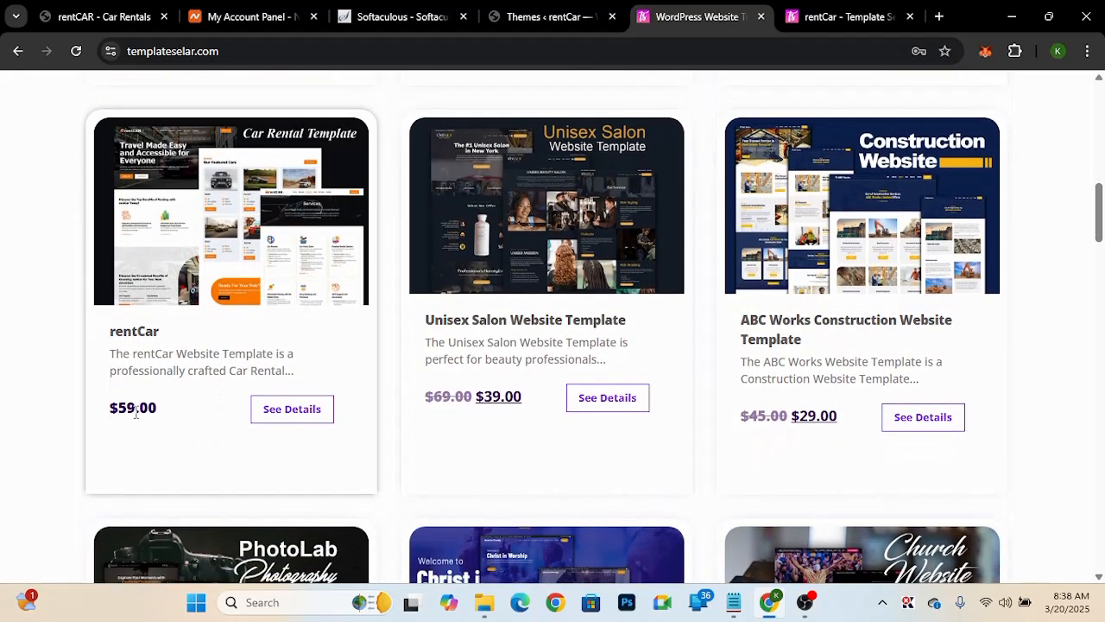
click(286, 417)
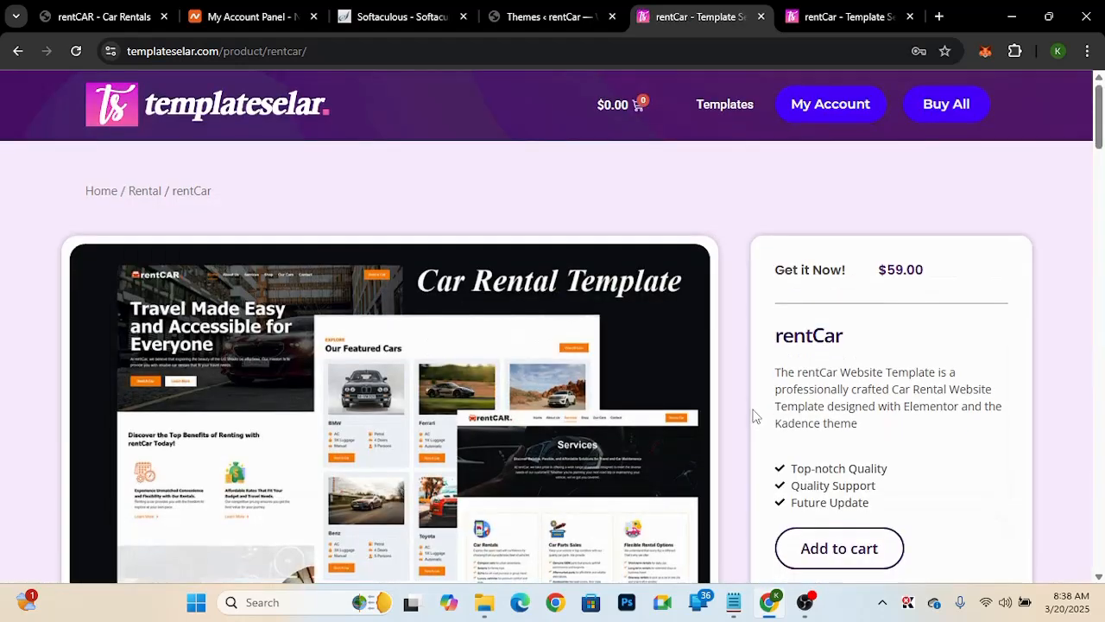
- Examine the rentCar template's preview, description, features, included templates and purchase options
scroll(753, 416, down, 2)
scroll(647, 405, down, 7)
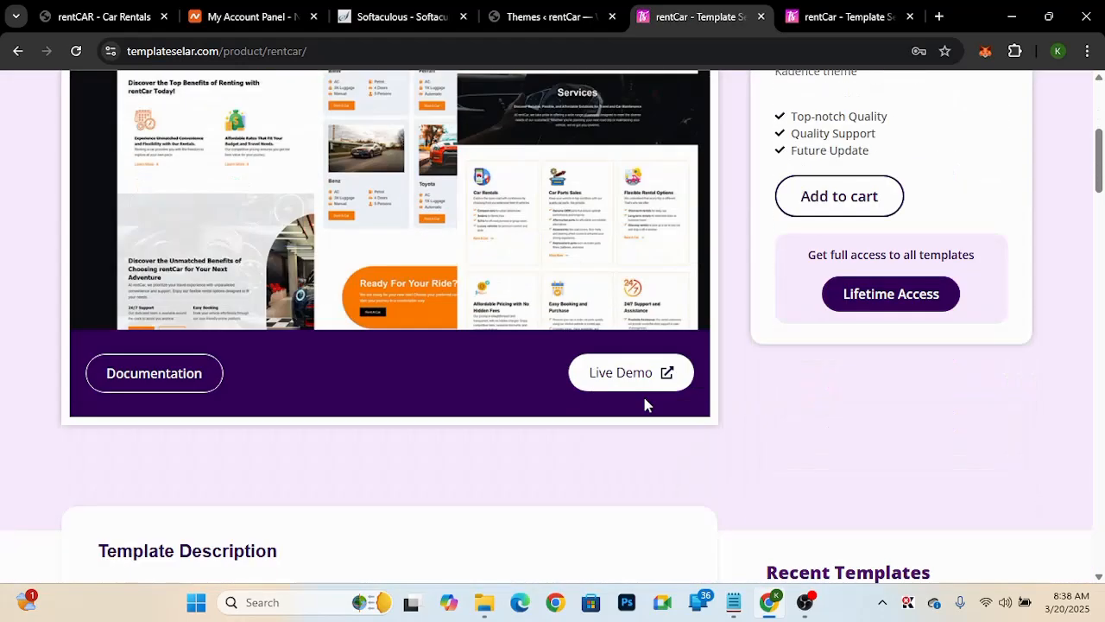
scroll(648, 405, down, 5)
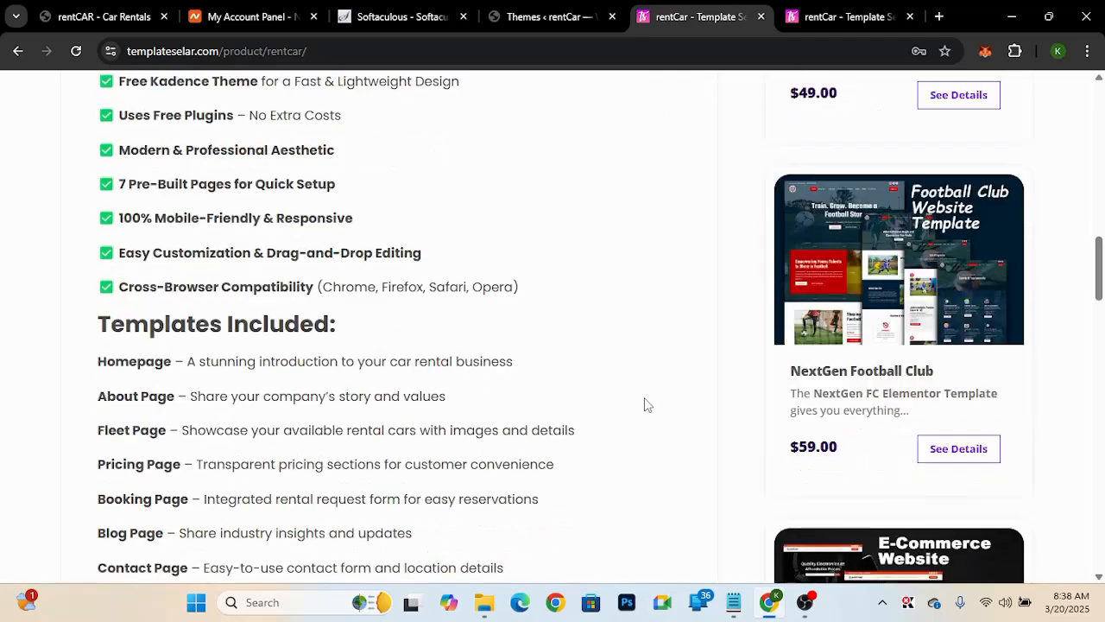
scroll(648, 405, down, 3)
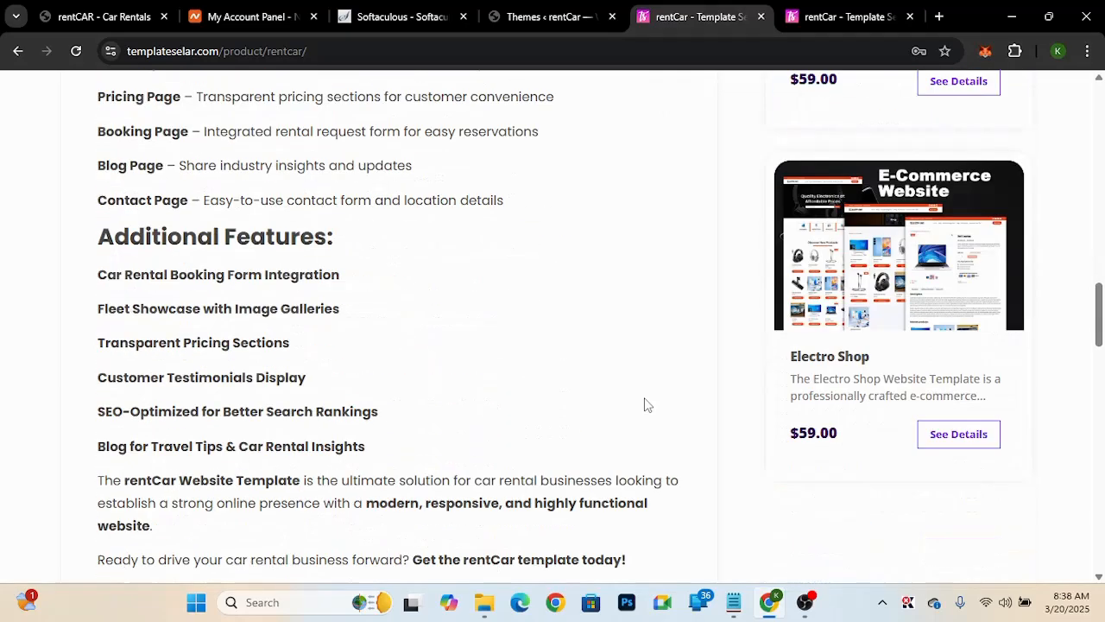
scroll(648, 405, up, 8)
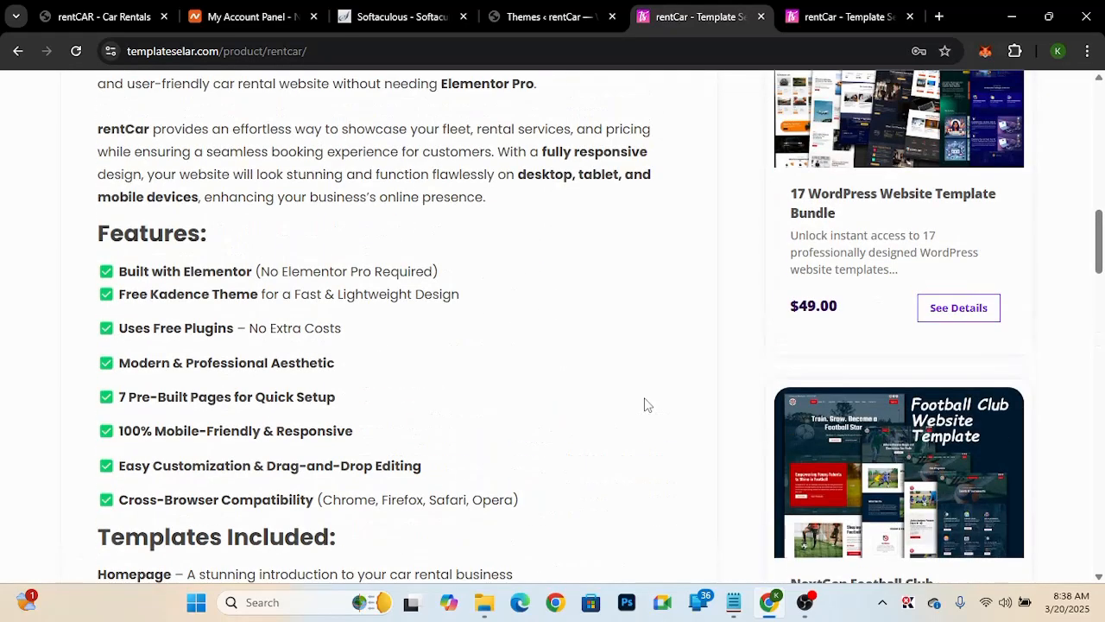
scroll(648, 405, up, 1)
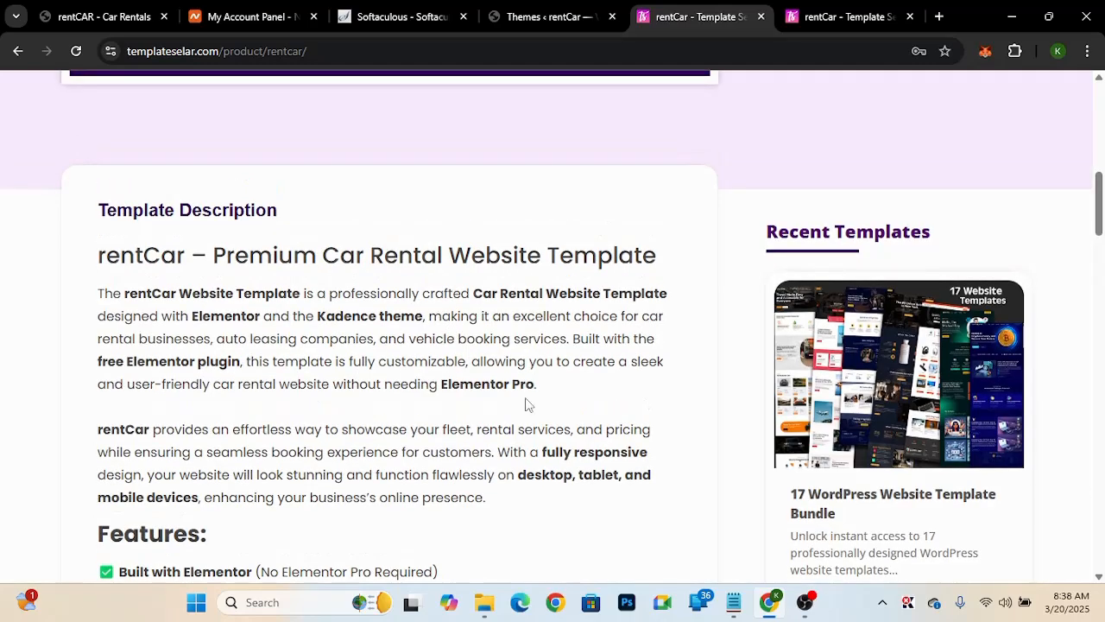
scroll(526, 404, down, 2)
scroll(526, 404, down, 8)
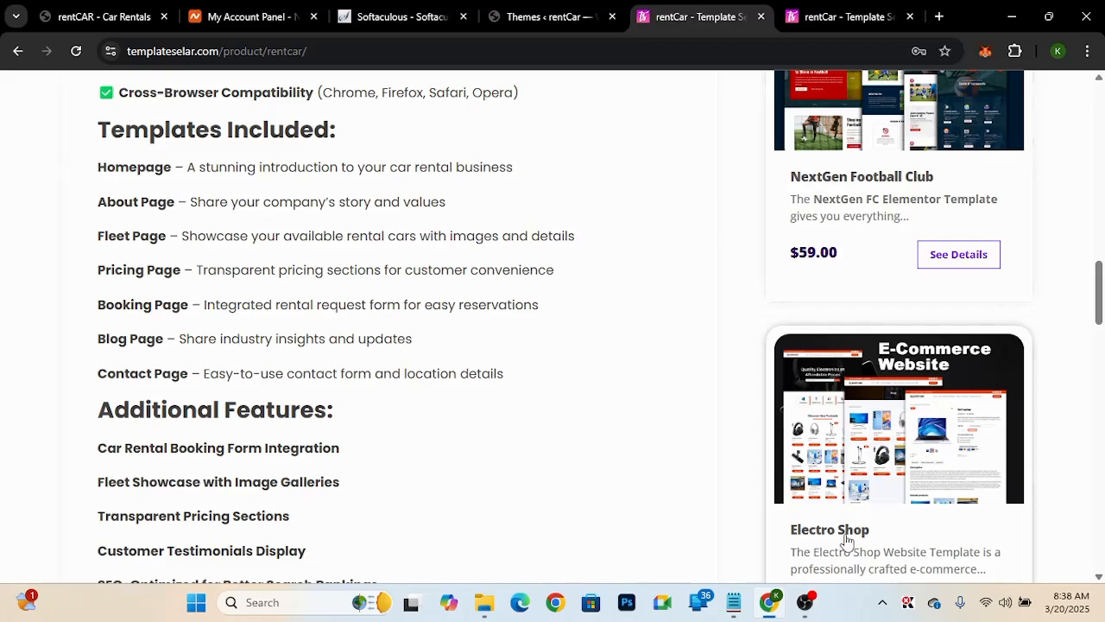
scroll(636, 405, up, 8)
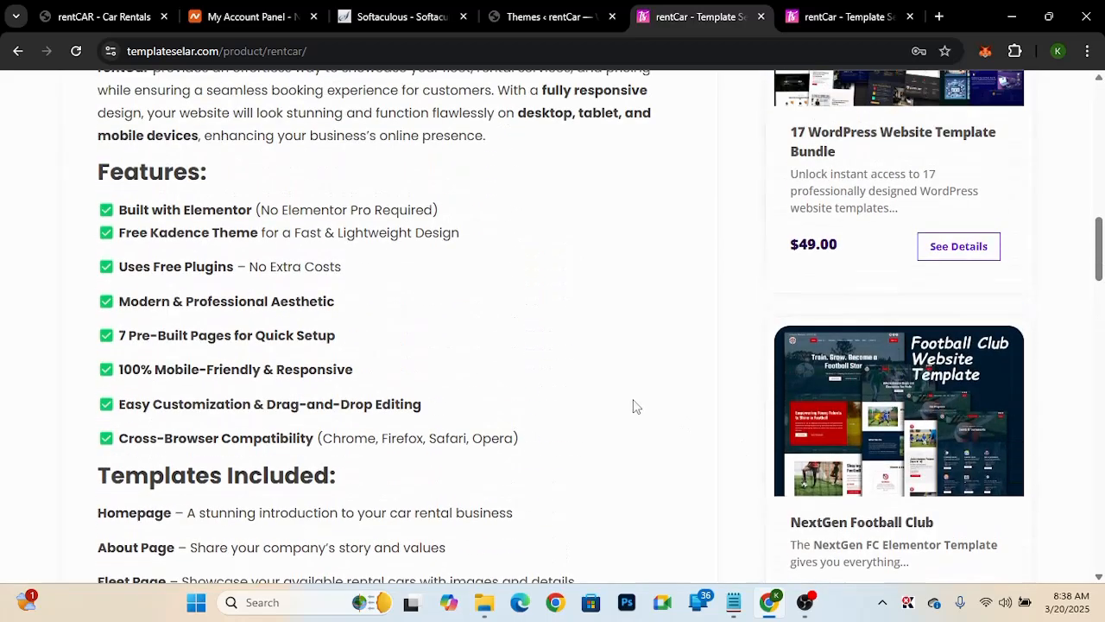
scroll(636, 406, up, 5)
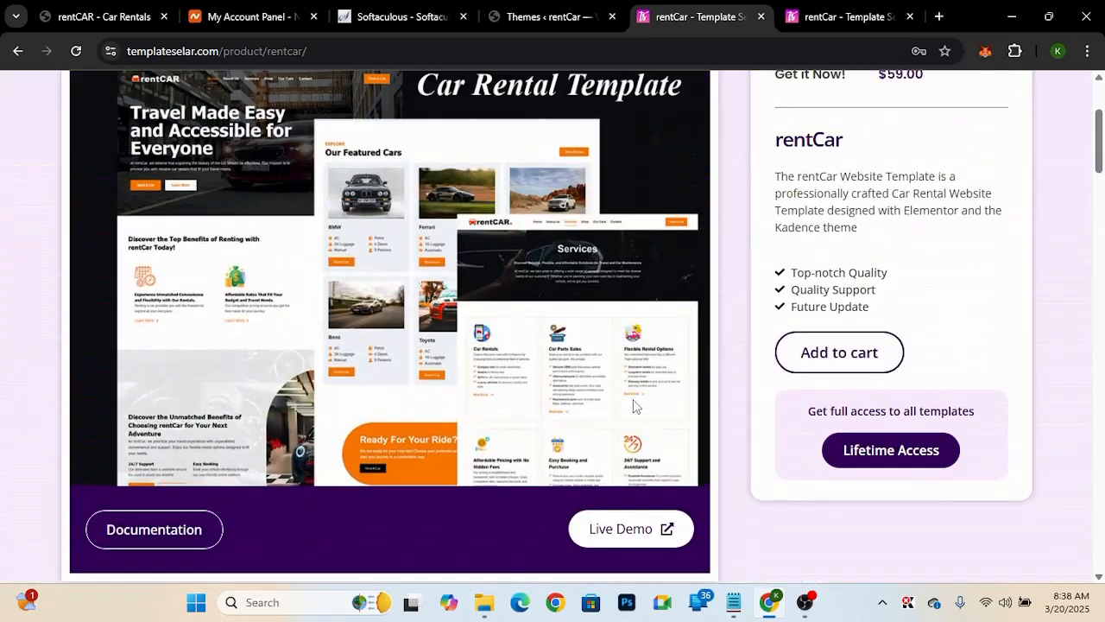
scroll(924, 157, up, 2)
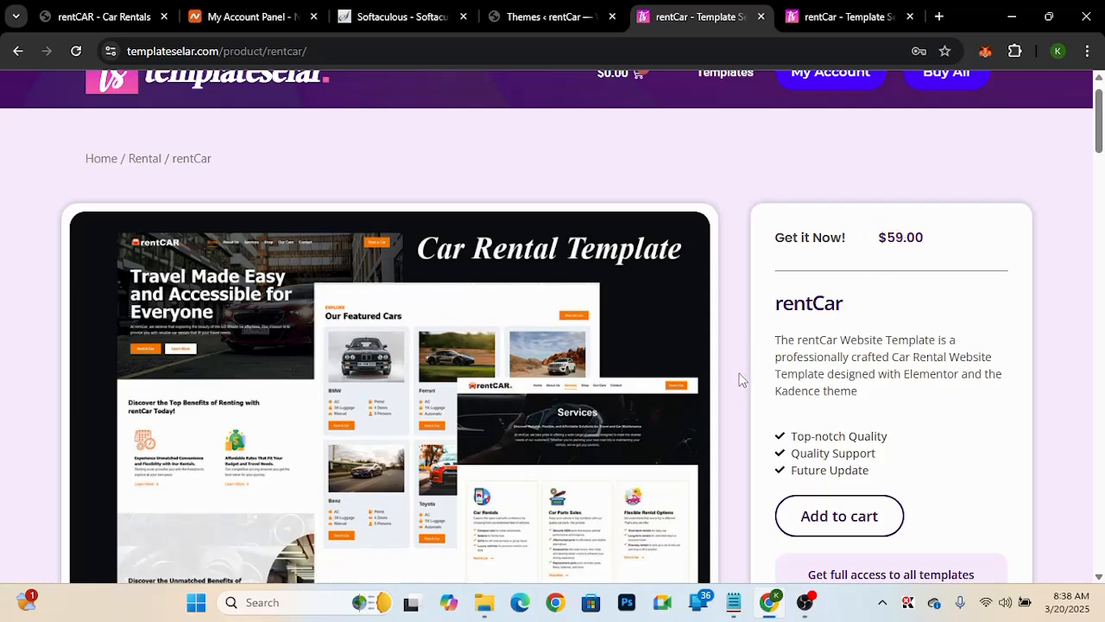
scroll(740, 380, down, 2)
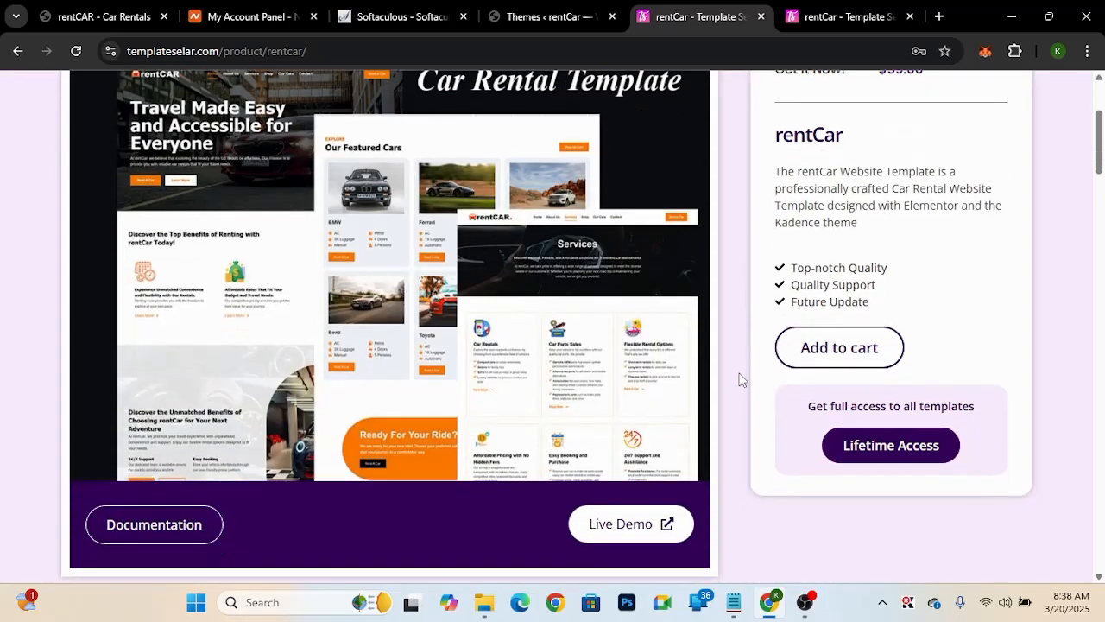
scroll(740, 380, down, 4)
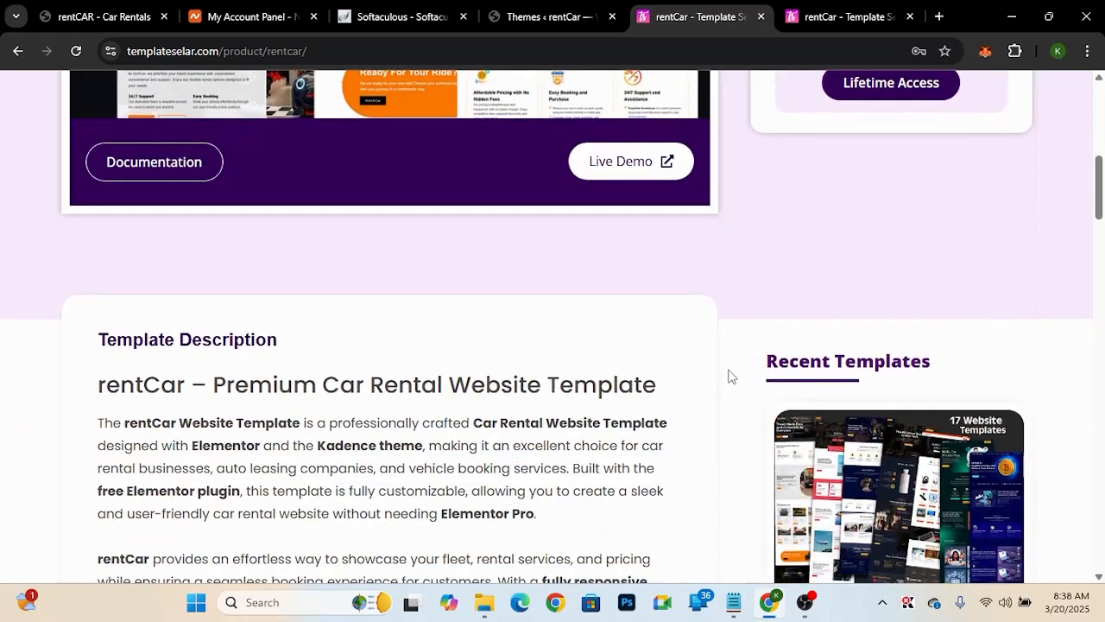
scroll(730, 377, down, 2)
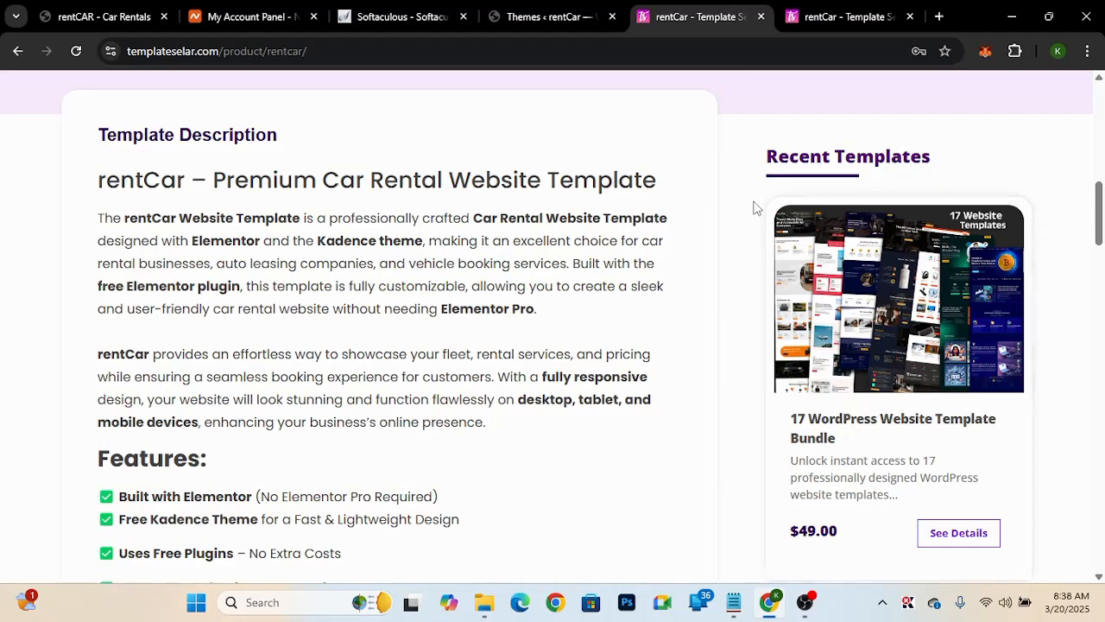
scroll(701, 148, up, 8)
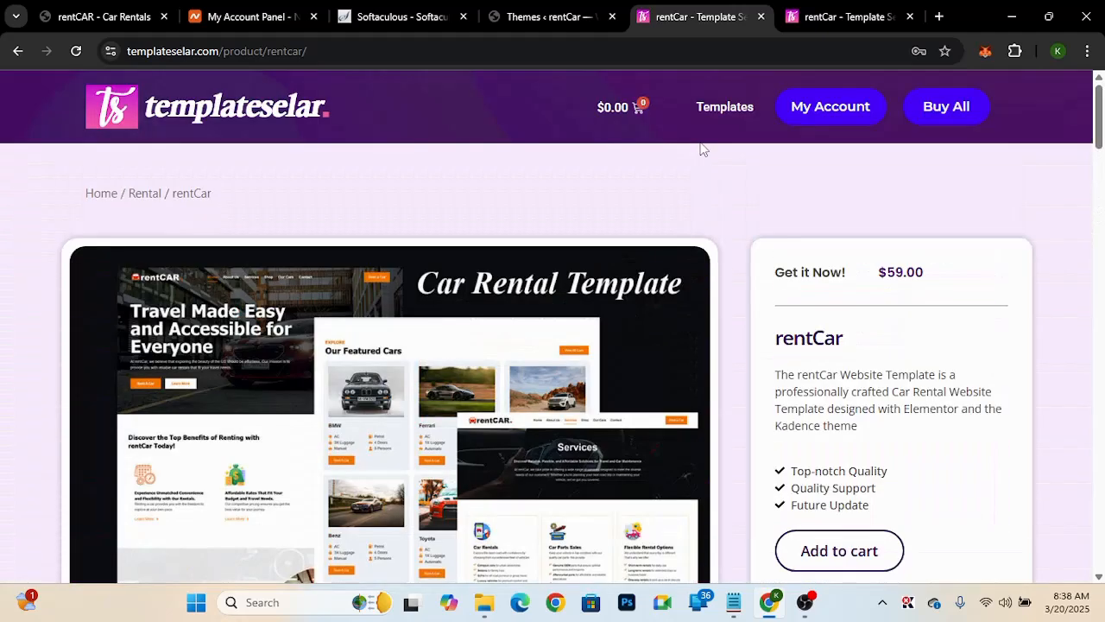
- Go to the shop of all templates and open the details of the 17 WordPress Website Template Bundle
click(725, 107)
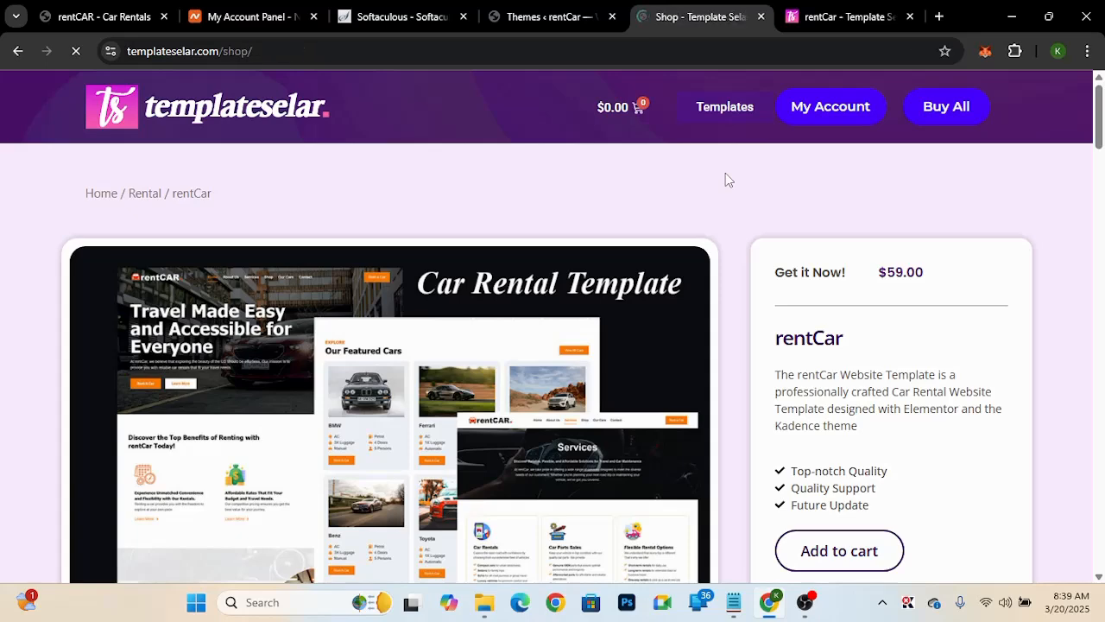
scroll(460, 359, down, 6)
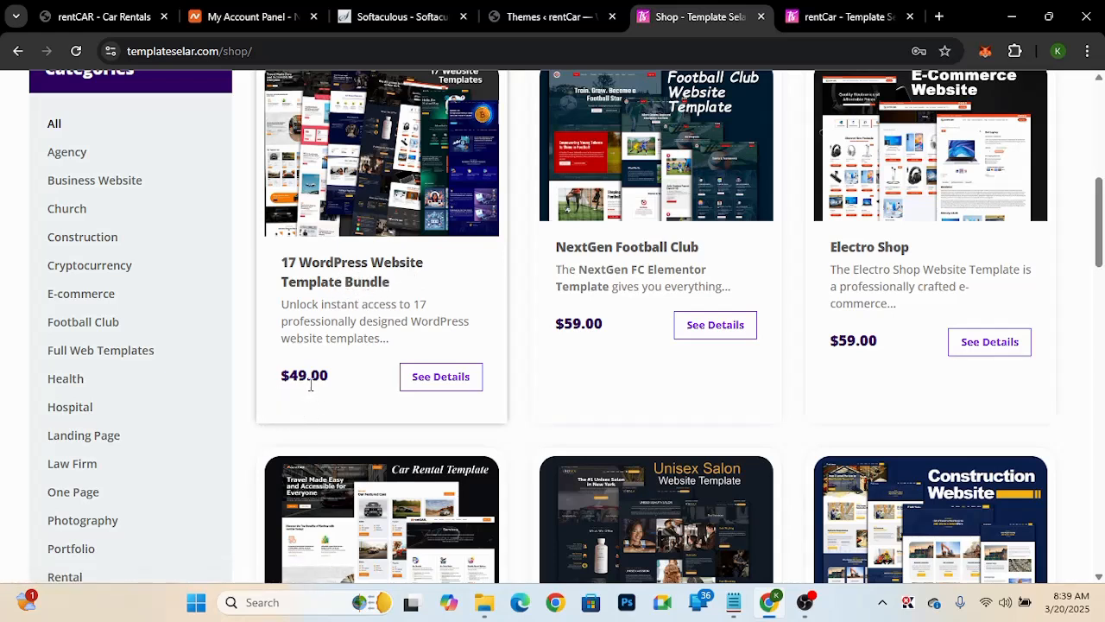
click(439, 375)
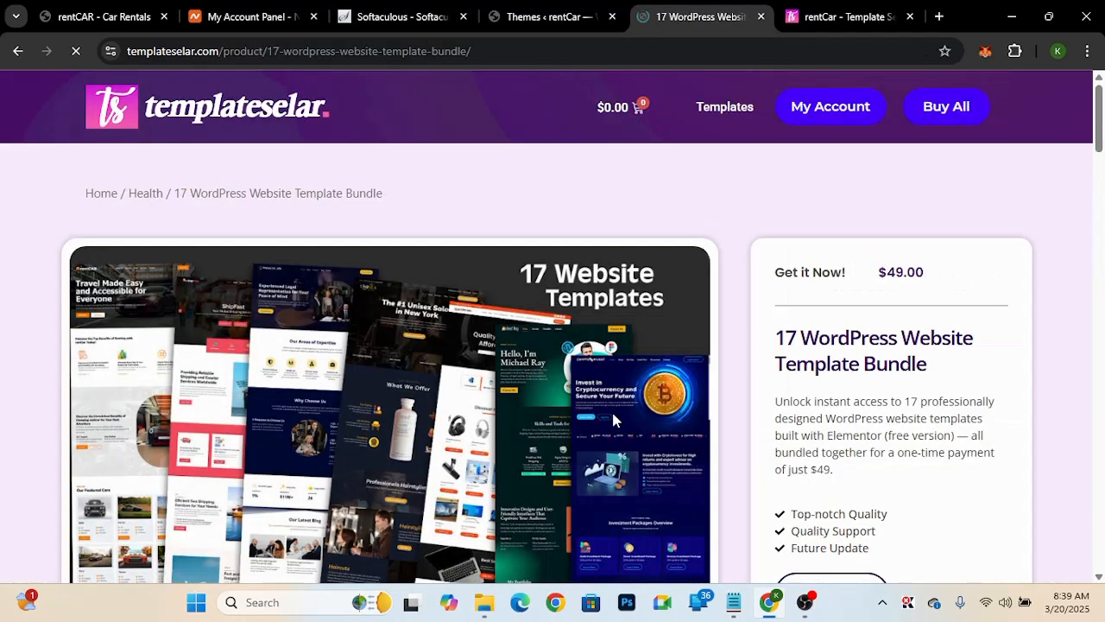
- Examine the bundle's description and list of included templates, highlighting the Car Rental Template entry, and review its purchase options
scroll(715, 432, down, 7)
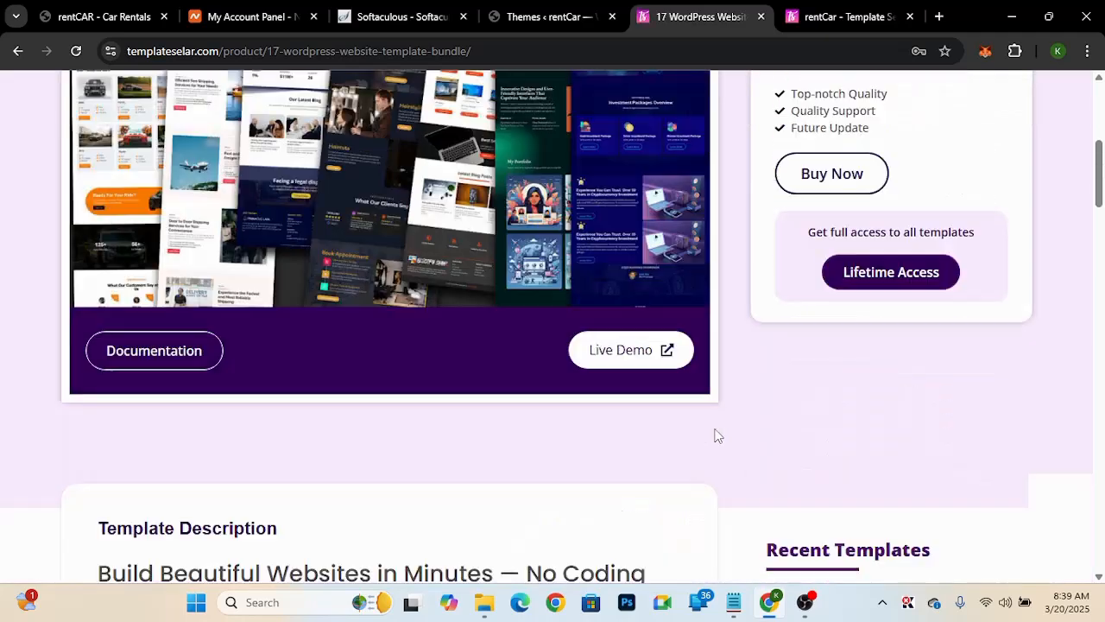
scroll(715, 436, down, 6)
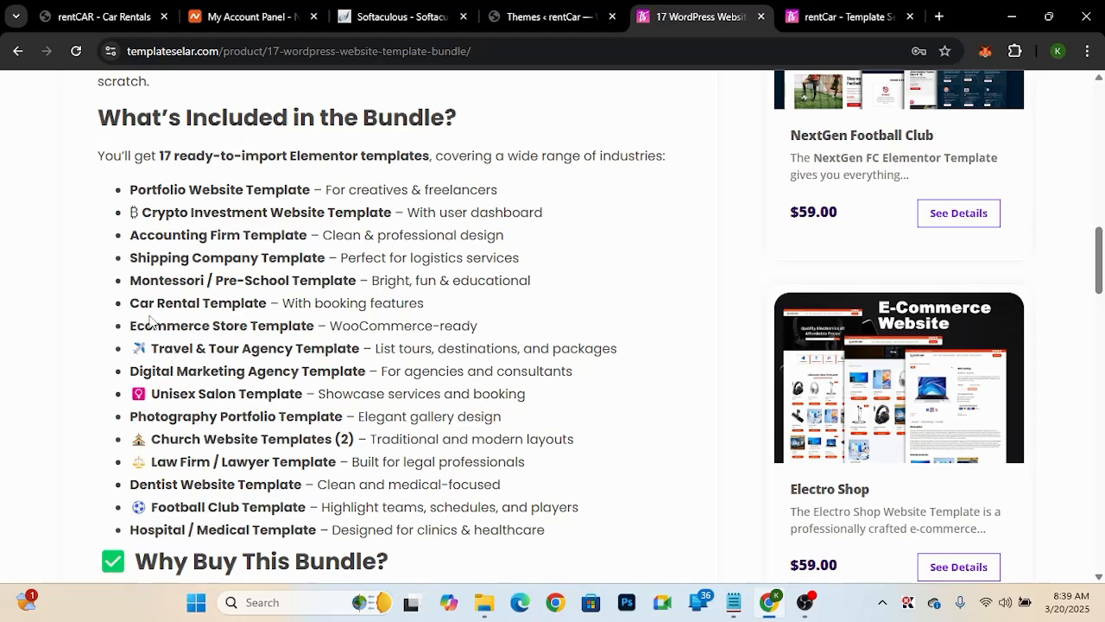
drag(132, 302, 268, 307)
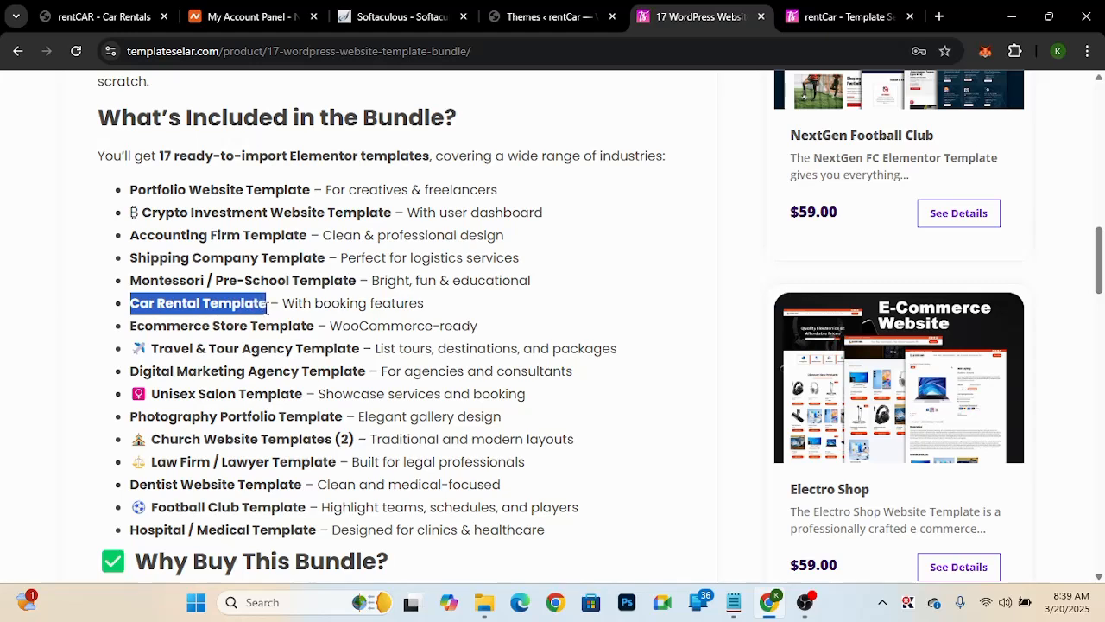
click(255, 307)
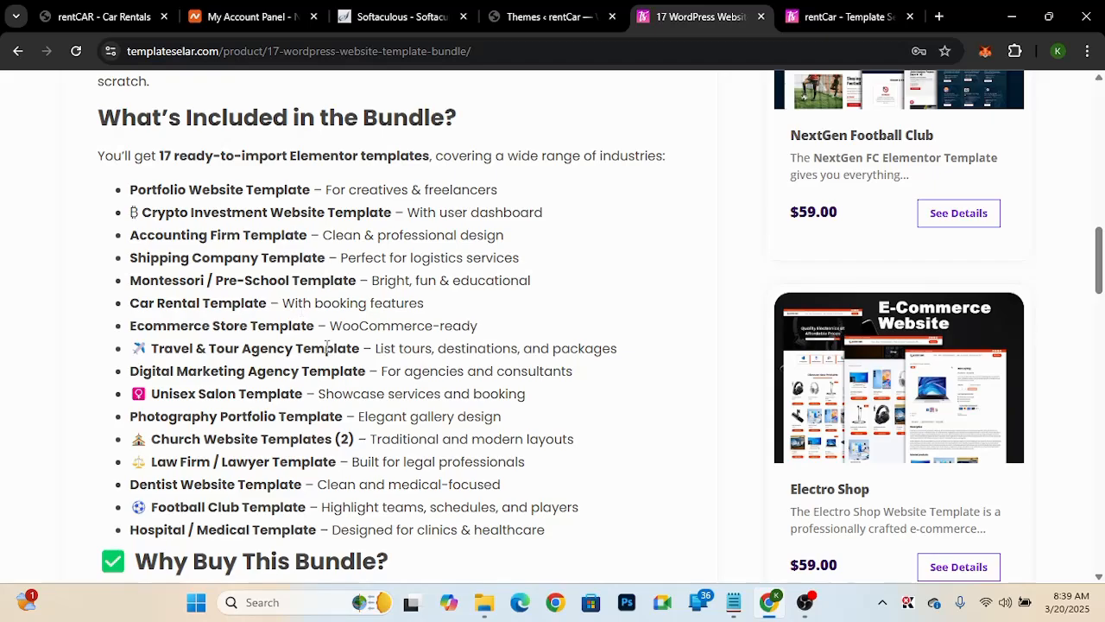
scroll(325, 346, up, 2)
scroll(326, 346, down, 1)
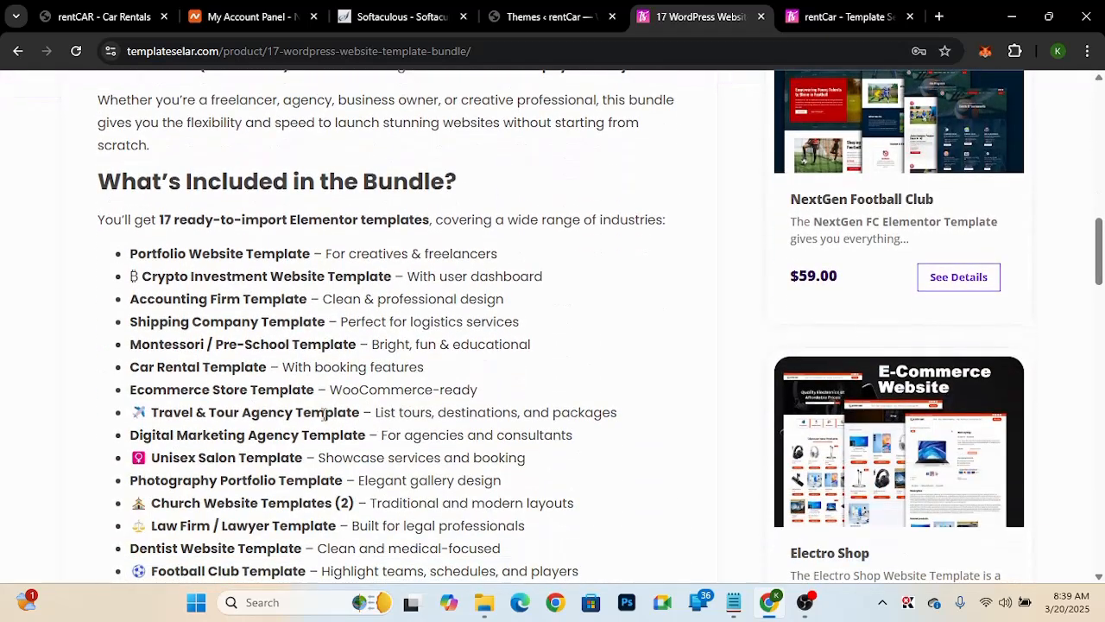
scroll(383, 270, up, 4)
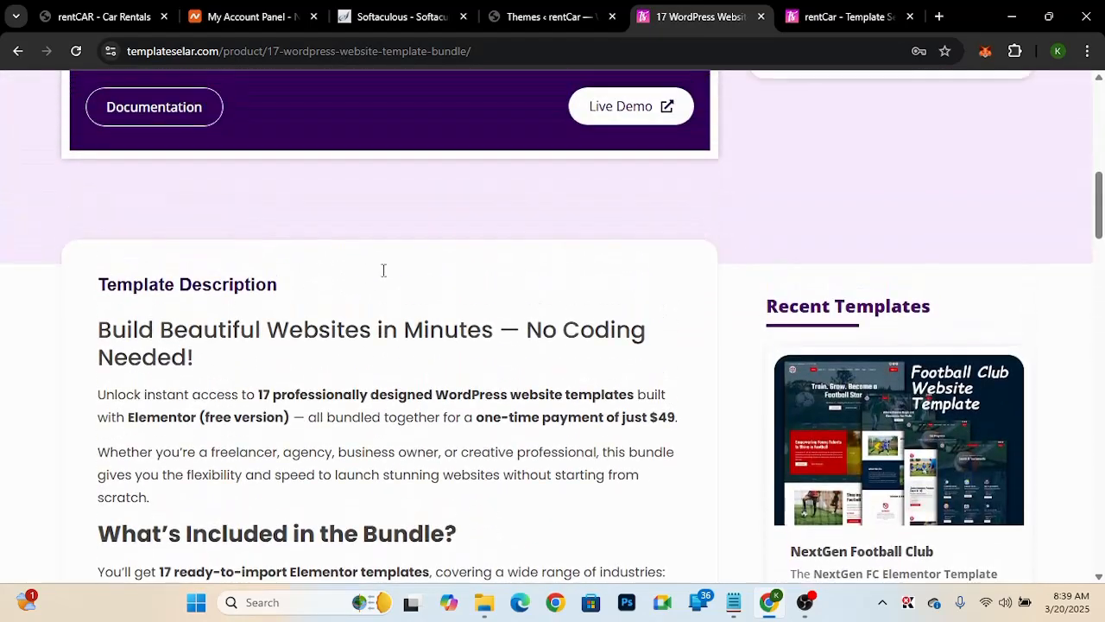
scroll(383, 271, up, 6)
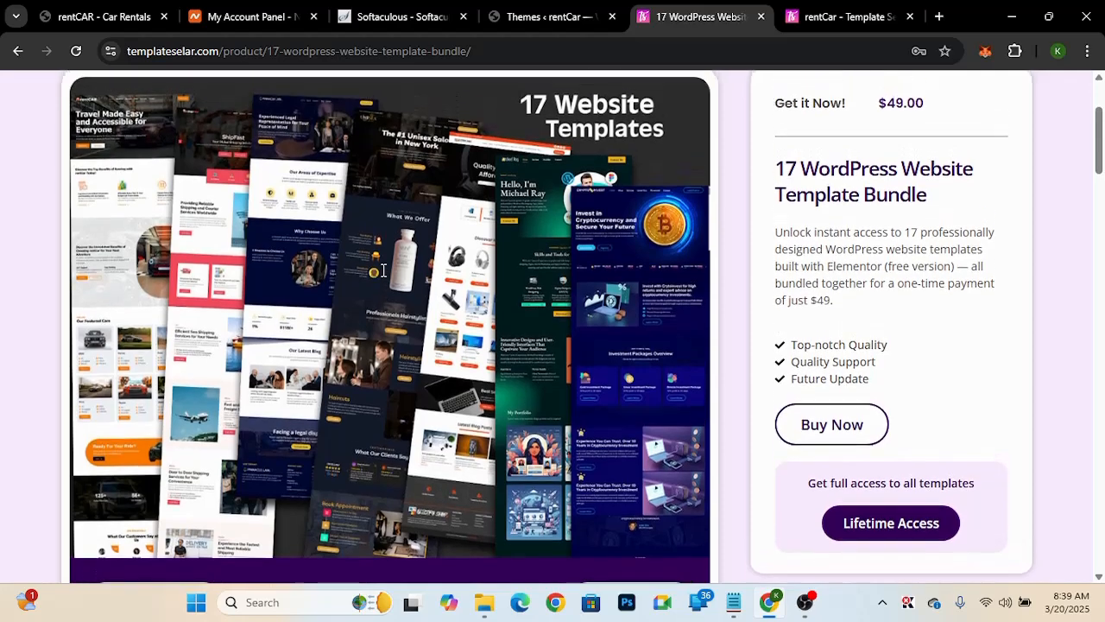
scroll(383, 270, up, 1)
scroll(382, 272, down, 3)
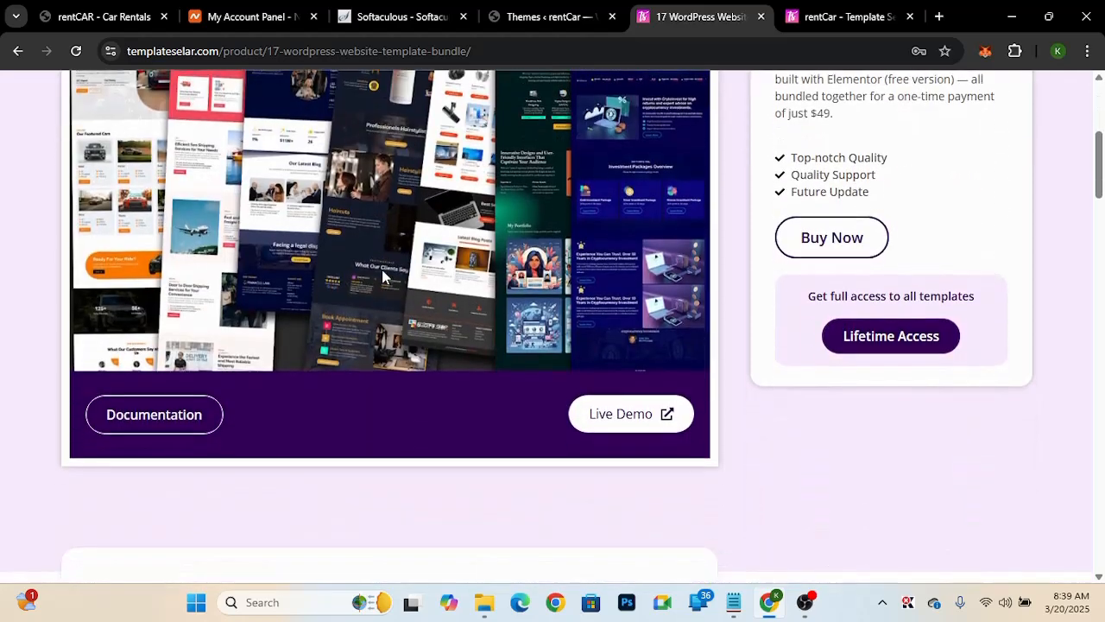
scroll(381, 270, down, 1)
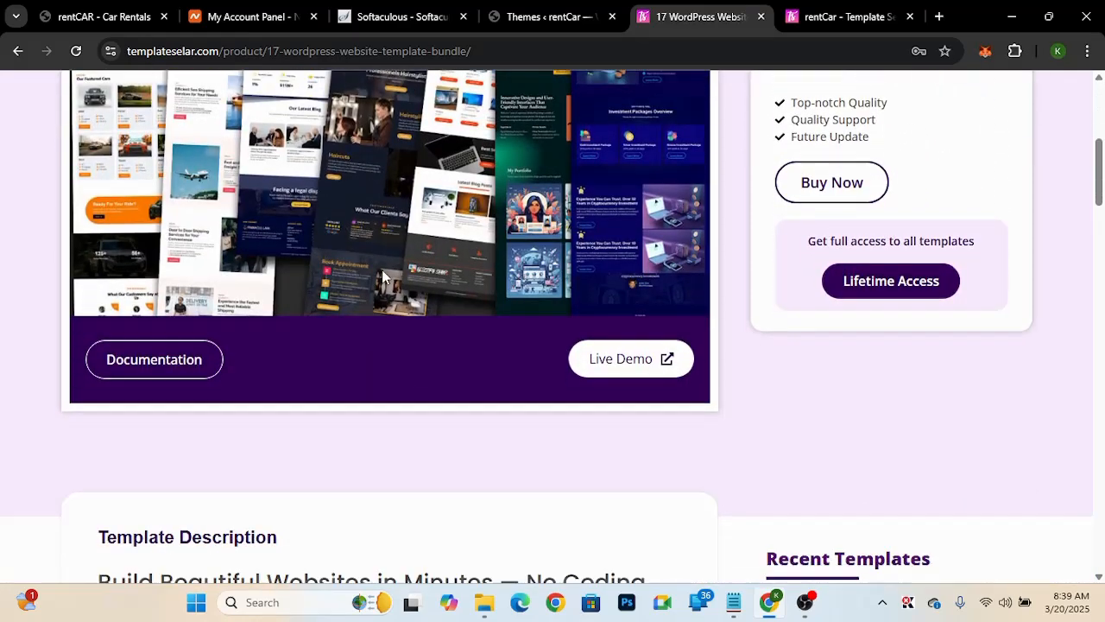
- Open the 17-template bundle's purchase page on Selar and highlight the price amount
click(829, 192)
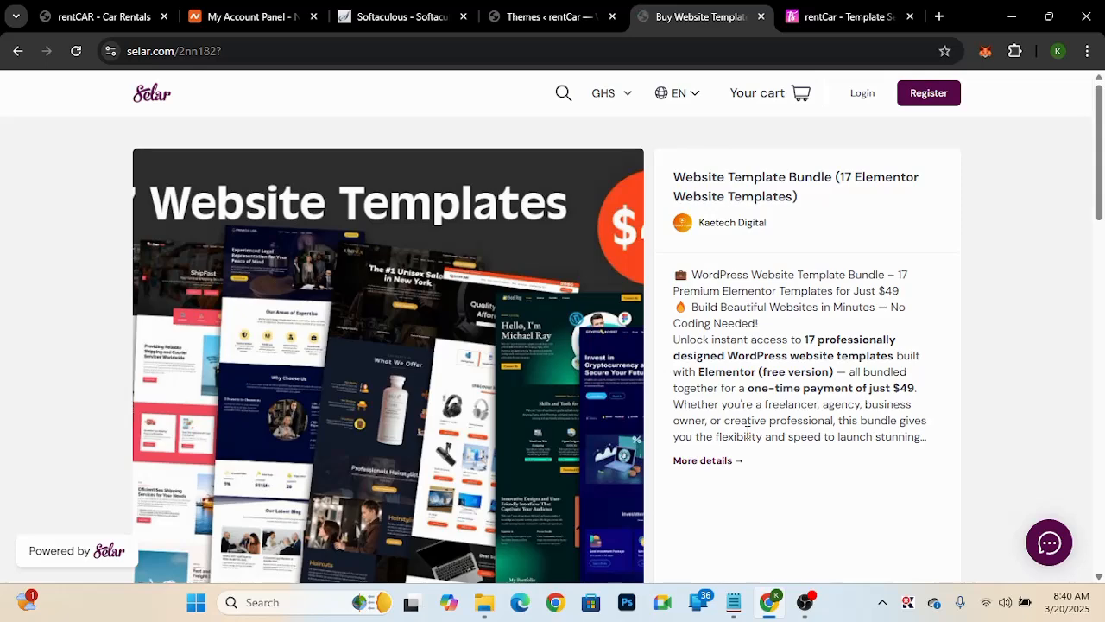
scroll(751, 414, down, 2)
scroll(749, 438, down, 1)
scroll(750, 439, up, 1)
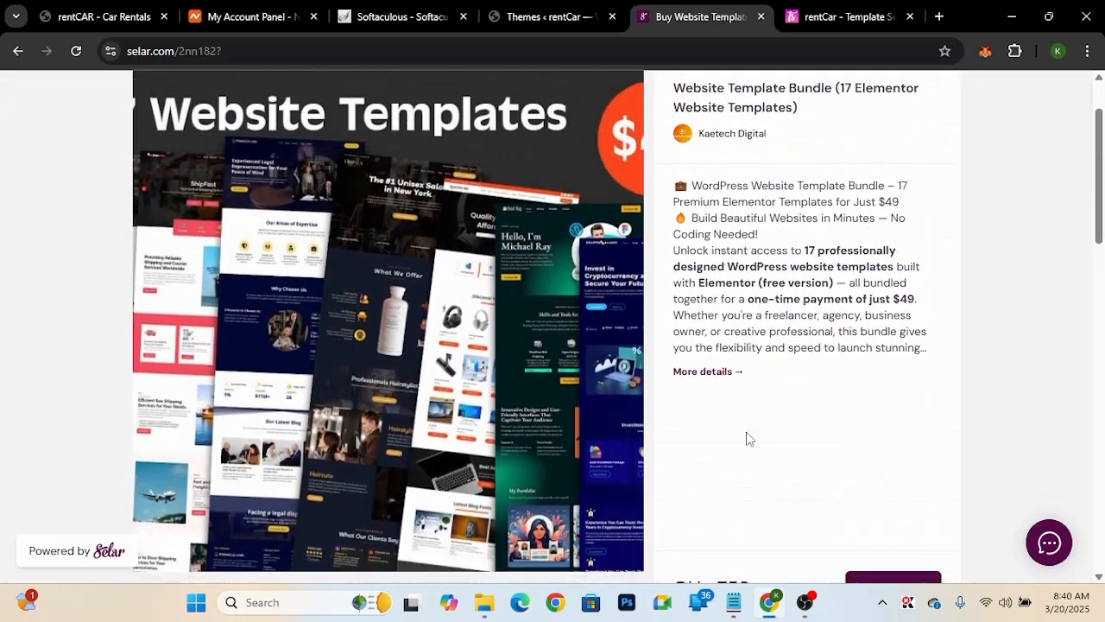
scroll(750, 438, down, 2)
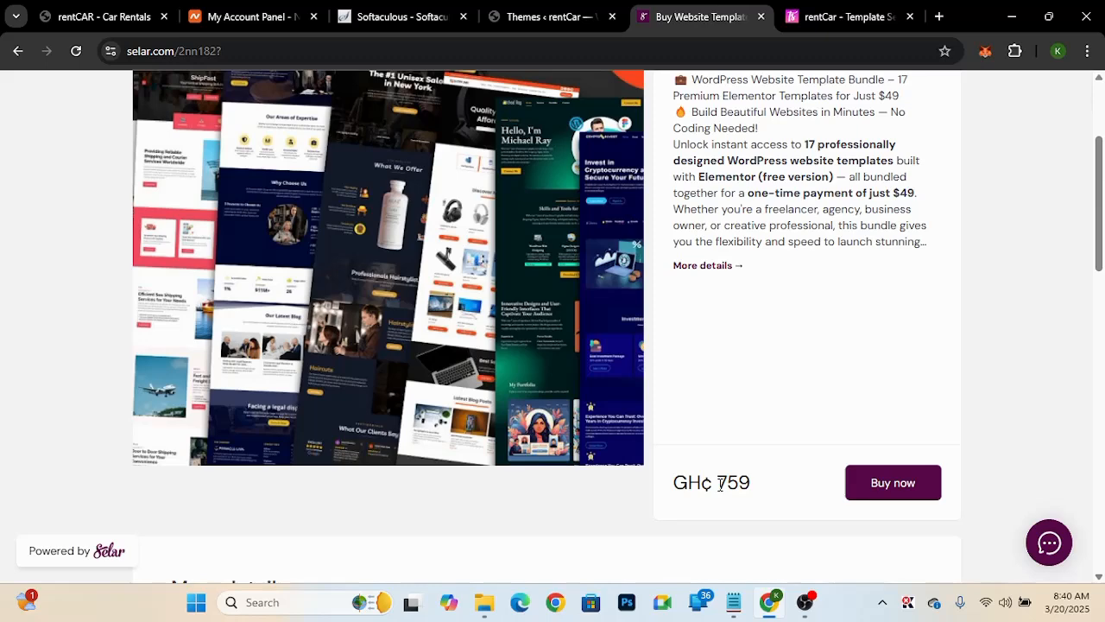
drag(719, 483, 756, 489)
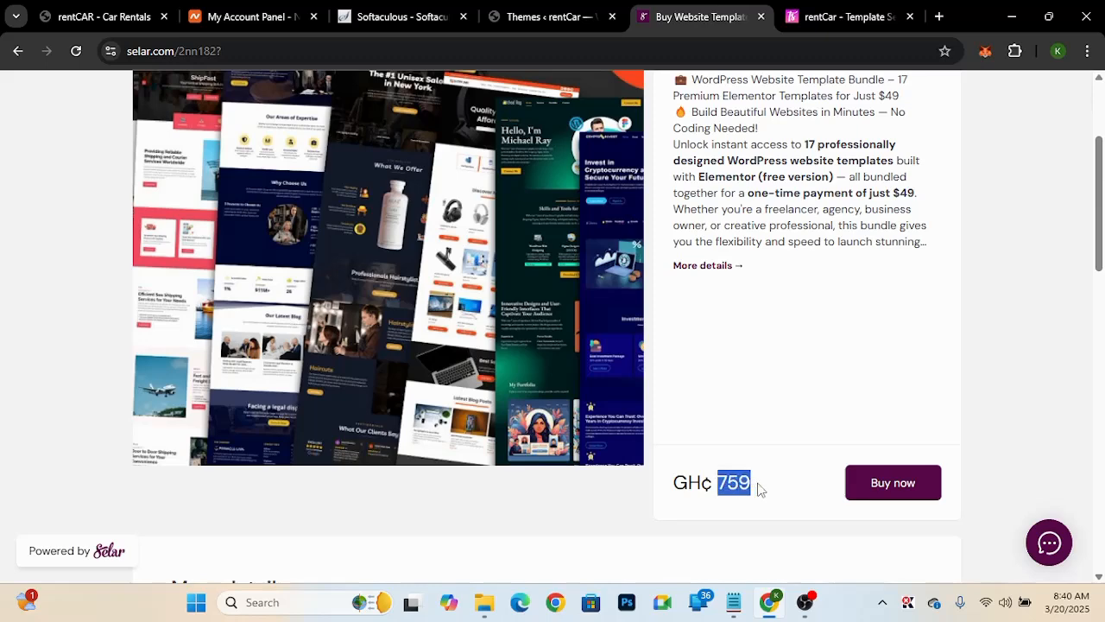
- Clear the price highlight and review the bundle's full description and list of included templates on the purchase page
click(758, 489)
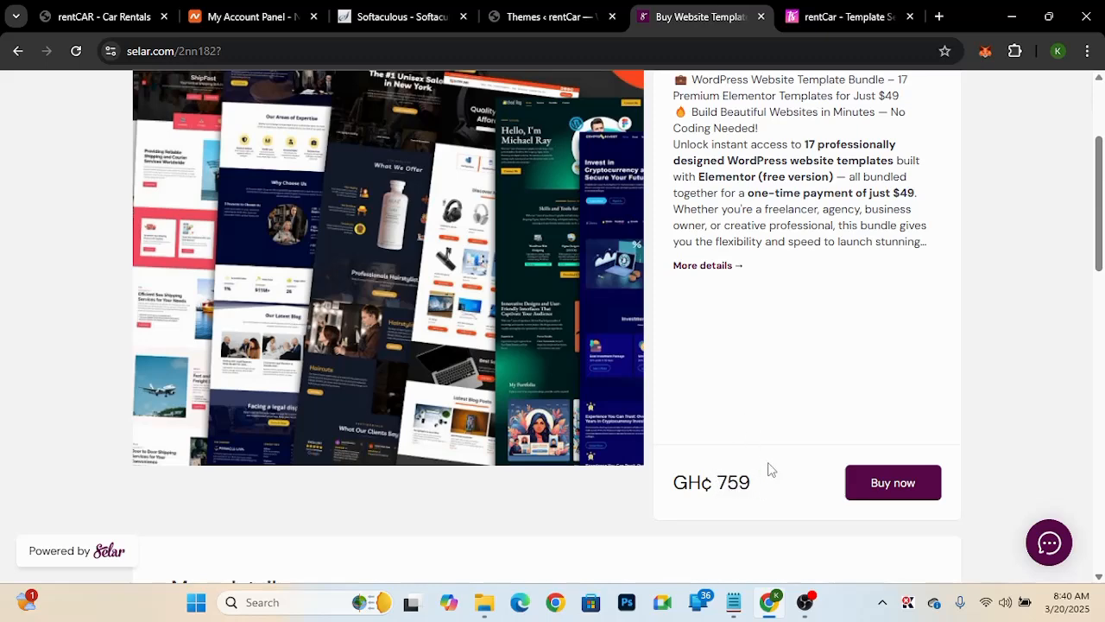
scroll(774, 430, up, 3)
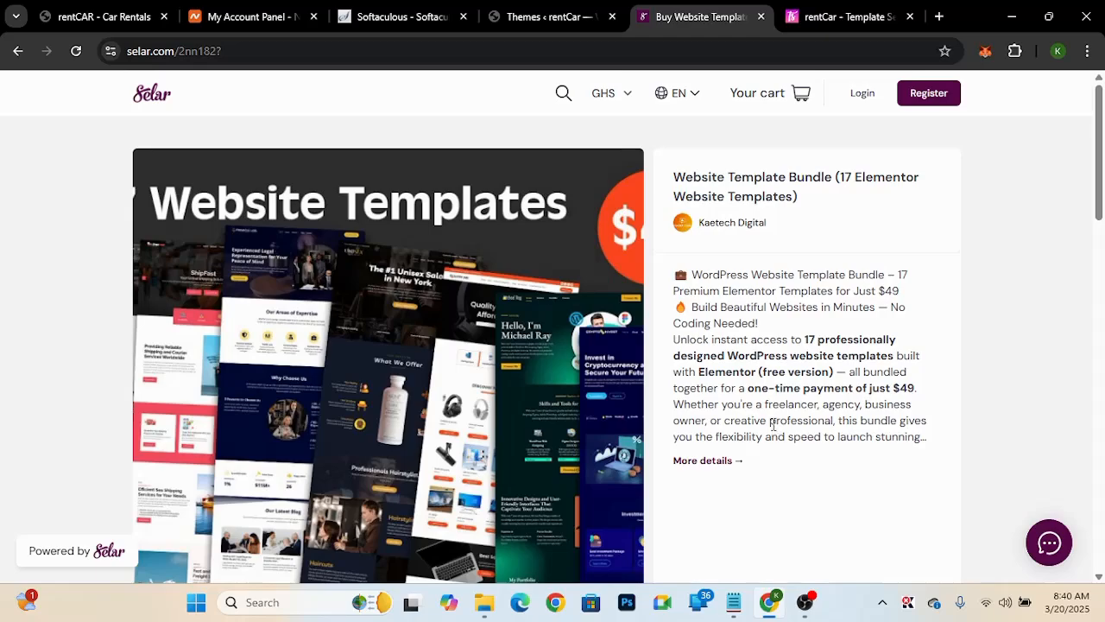
scroll(772, 425, down, 9)
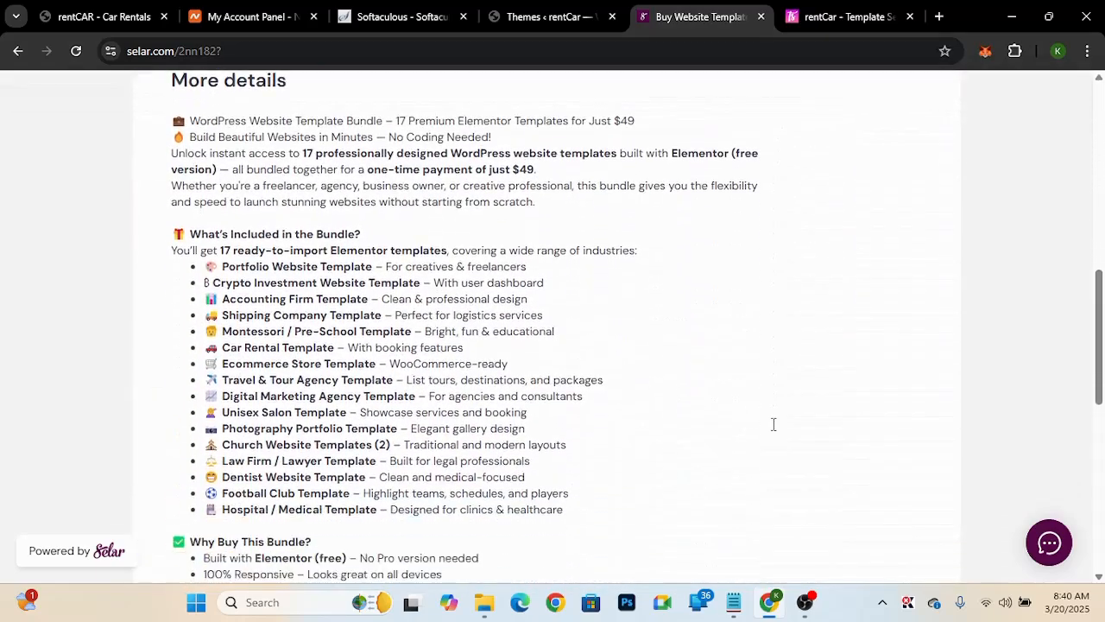
scroll(720, 366, up, 9)
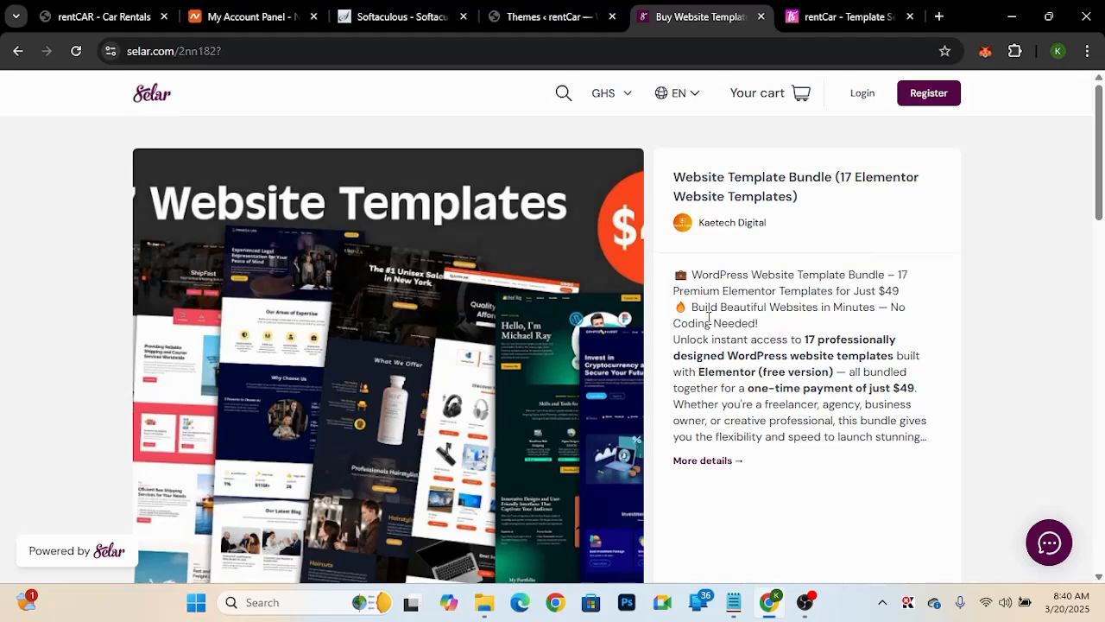
- Switch the store currency to NGN (₦) and check the bundle's price in naira
click(604, 96)
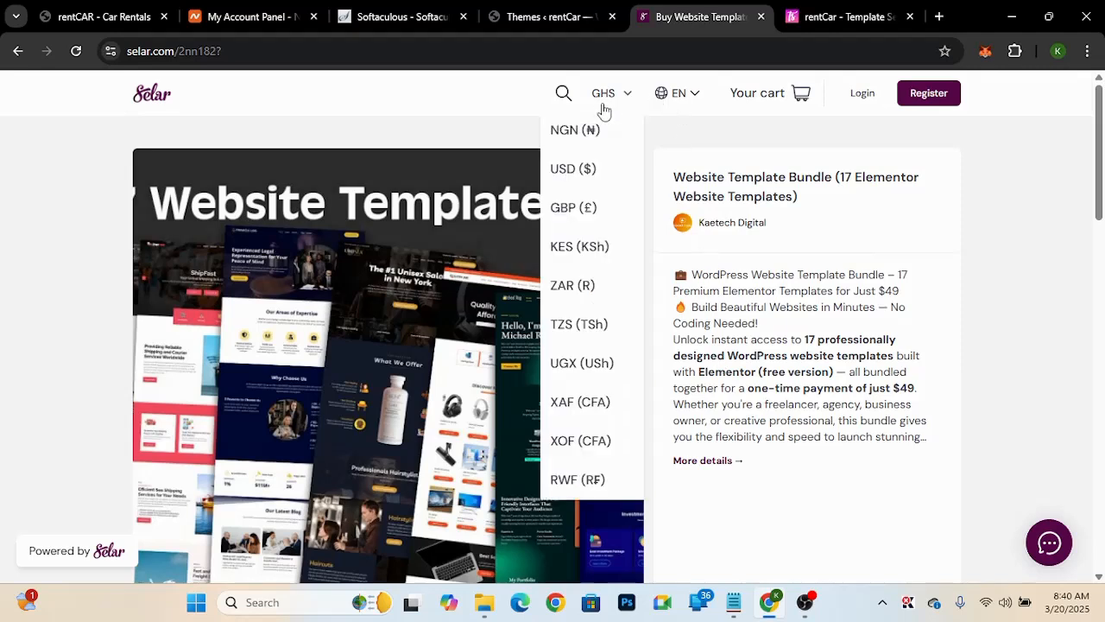
click(585, 131)
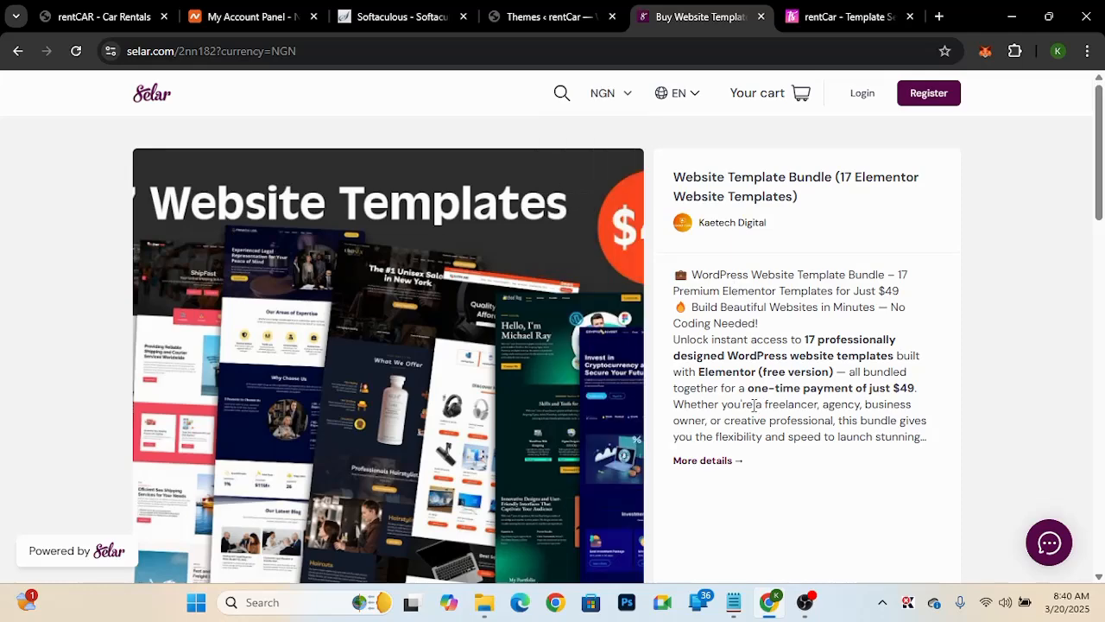
scroll(753, 405, down, 3)
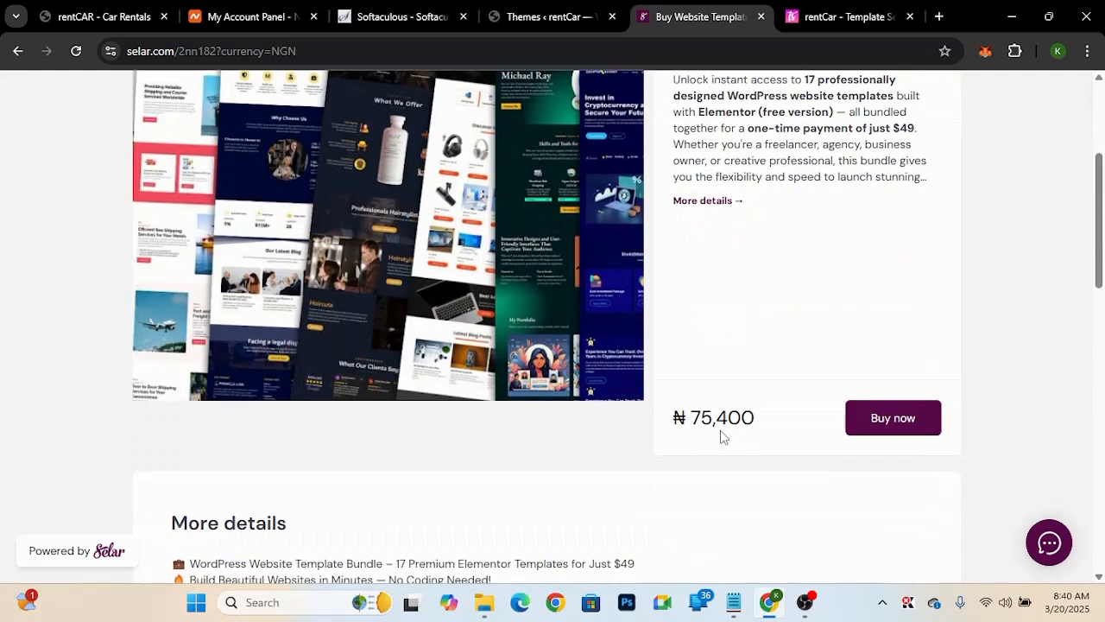
scroll(770, 348, up, 3)
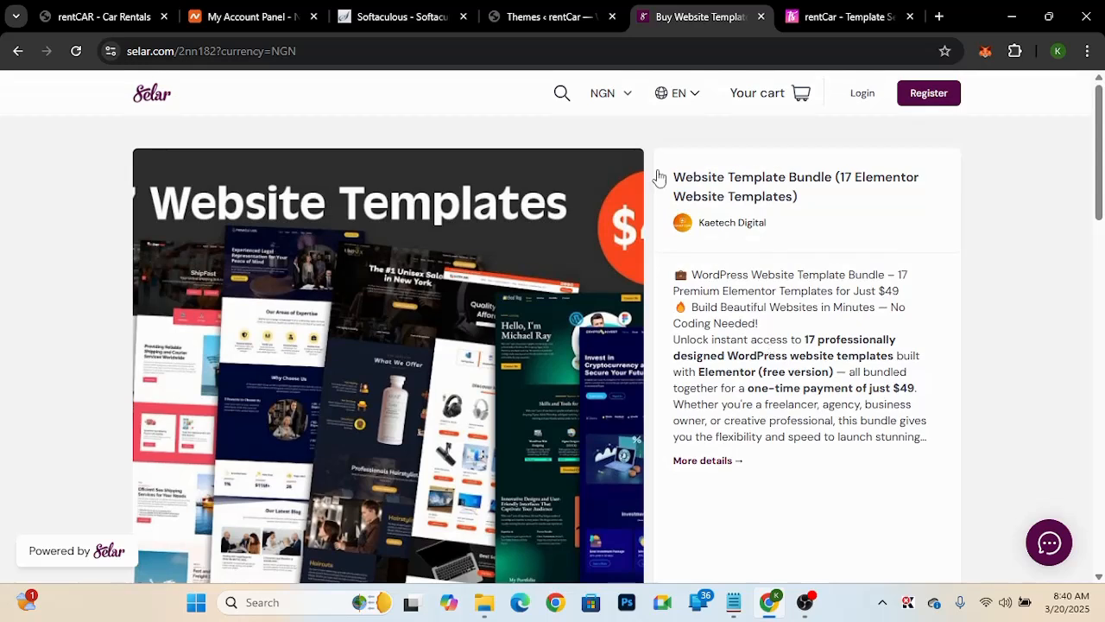
- Switch the store currency to USD ($) and check the bundle's price in dollars
click(628, 101)
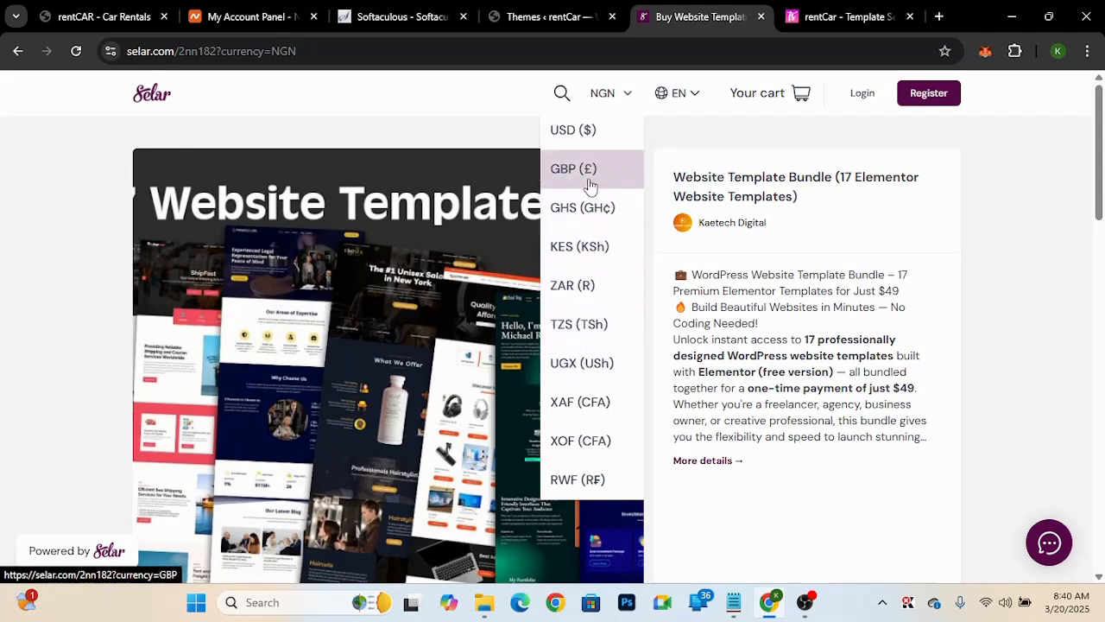
click(587, 140)
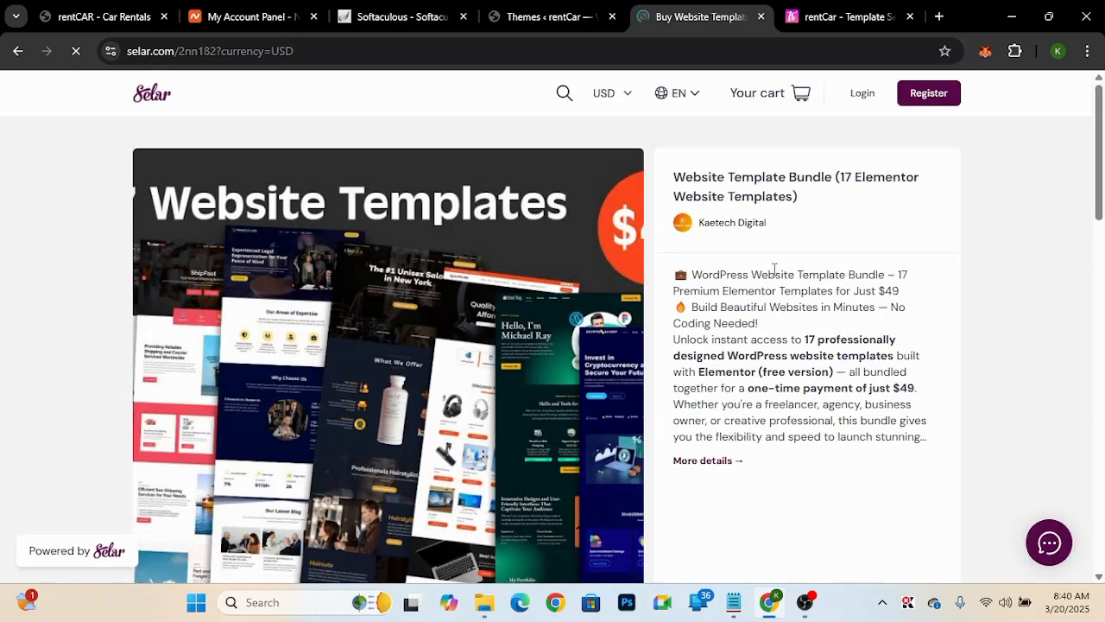
scroll(774, 269, down, 3)
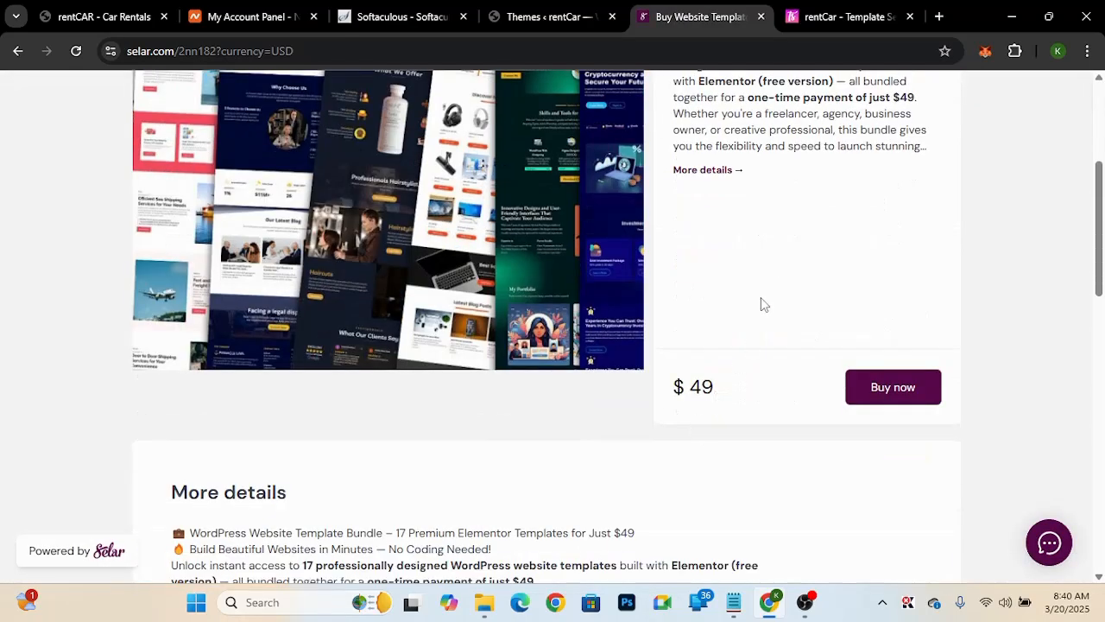
scroll(760, 297, up, 3)
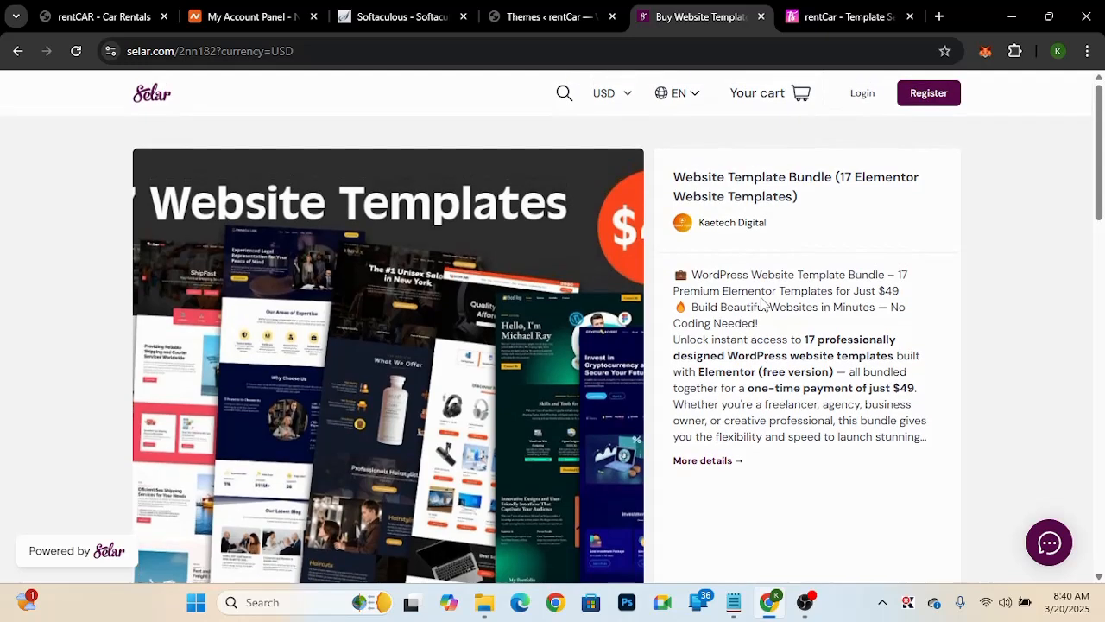
- Set the store currency back to GHS (GH¢) and check the bundle's price in cedis
click(625, 93)
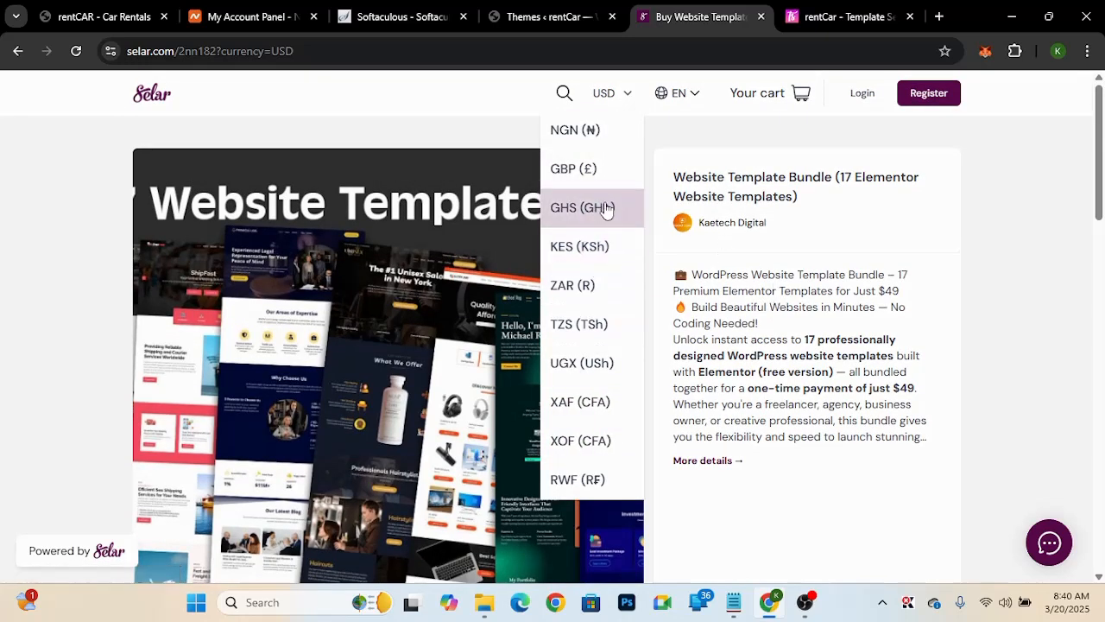
click(637, 222)
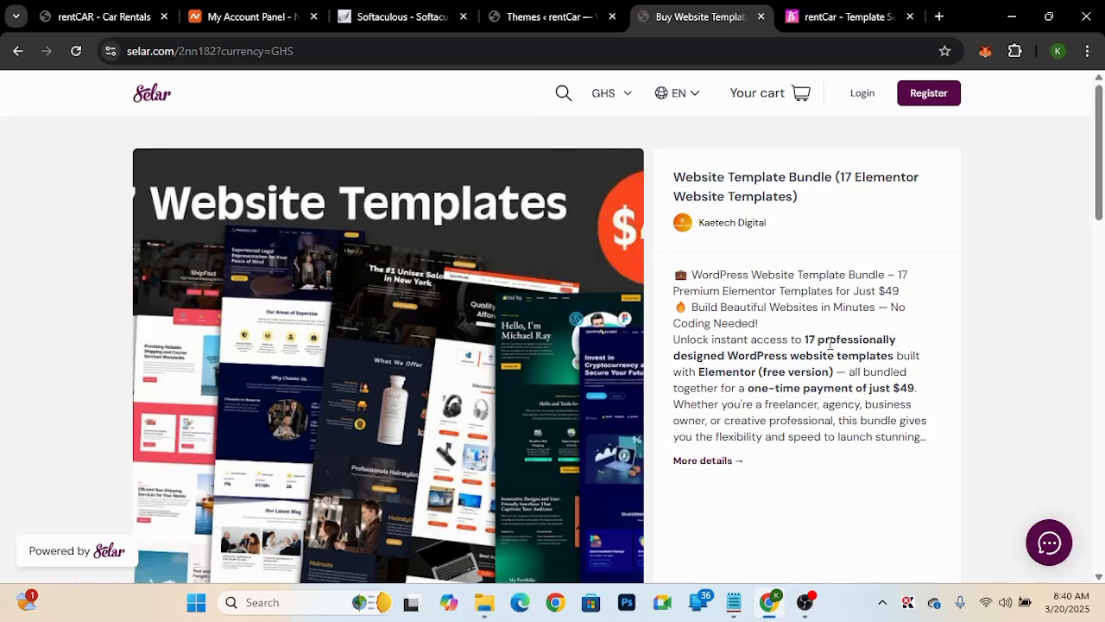
scroll(830, 345, down, 3)
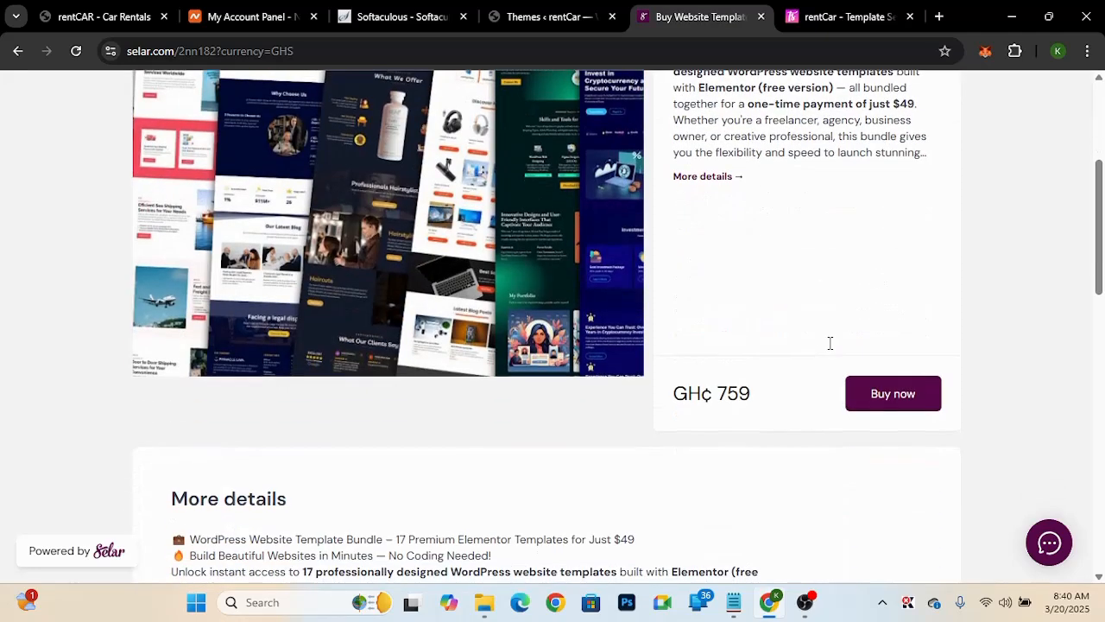
- Open the bundle's checkout to review the contact fields and payment total, and close it without paying
click(901, 407)
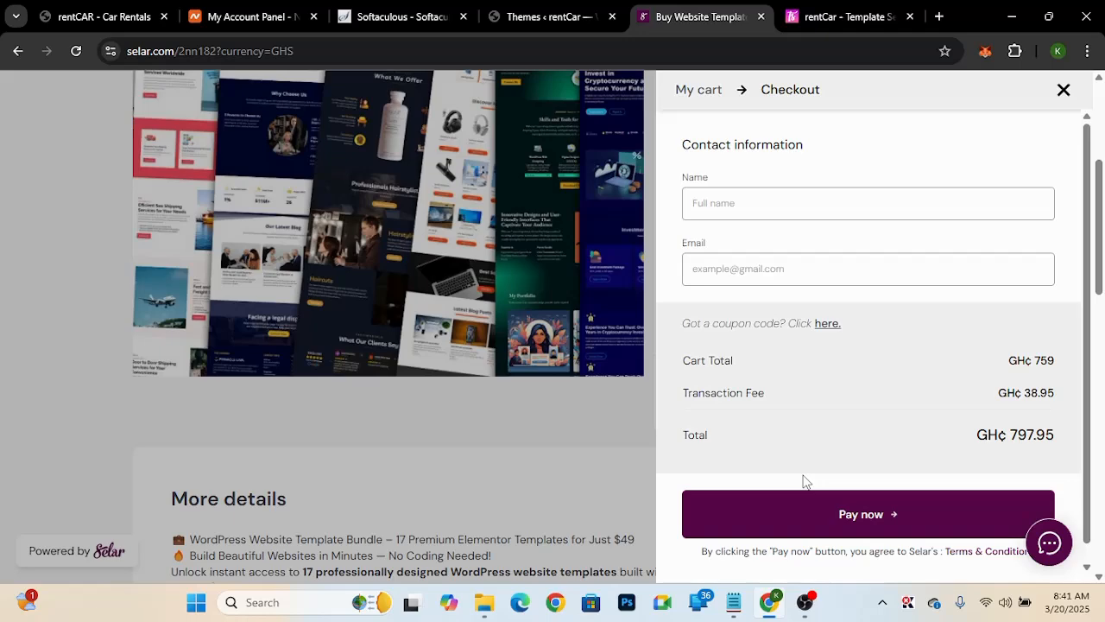
click(1063, 90)
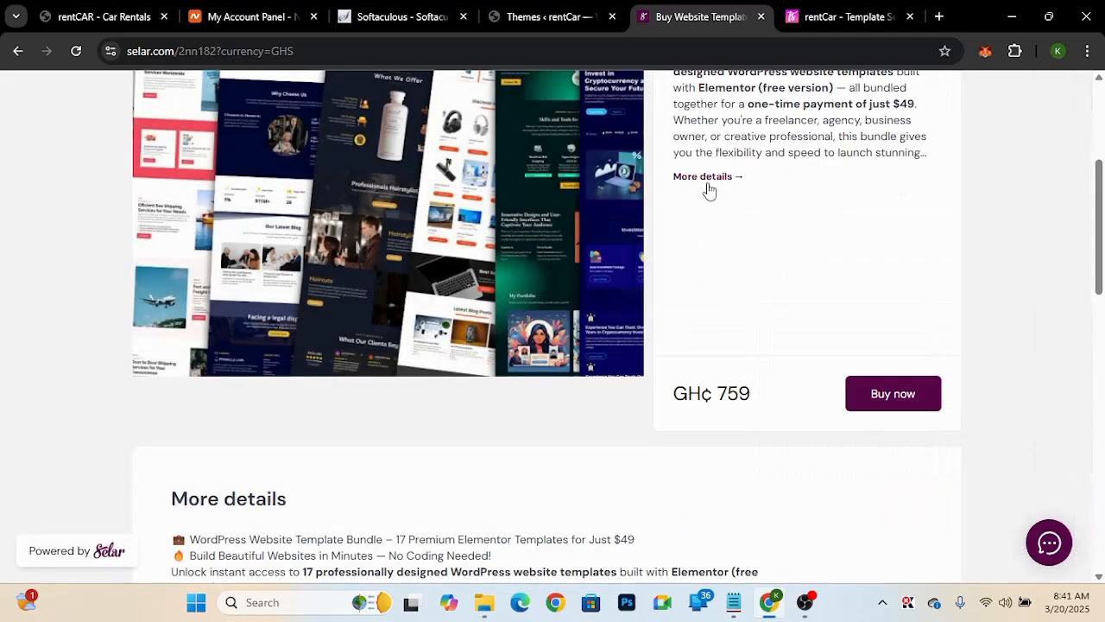
scroll(706, 201, up, 2)
scroll(706, 201, up, 1)
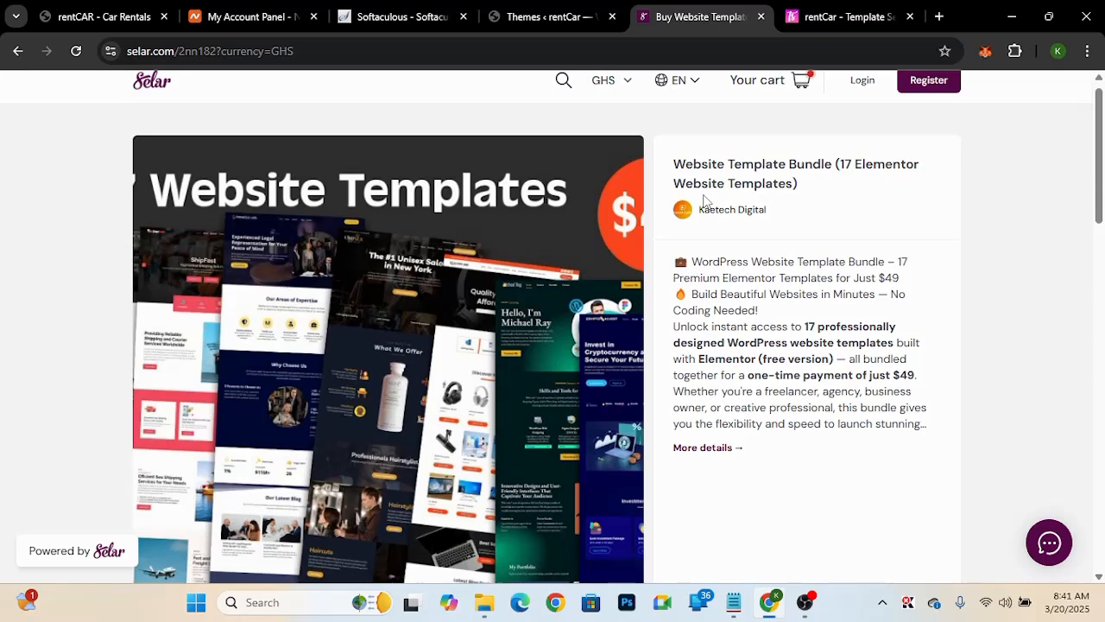
scroll(707, 201, up, 1)
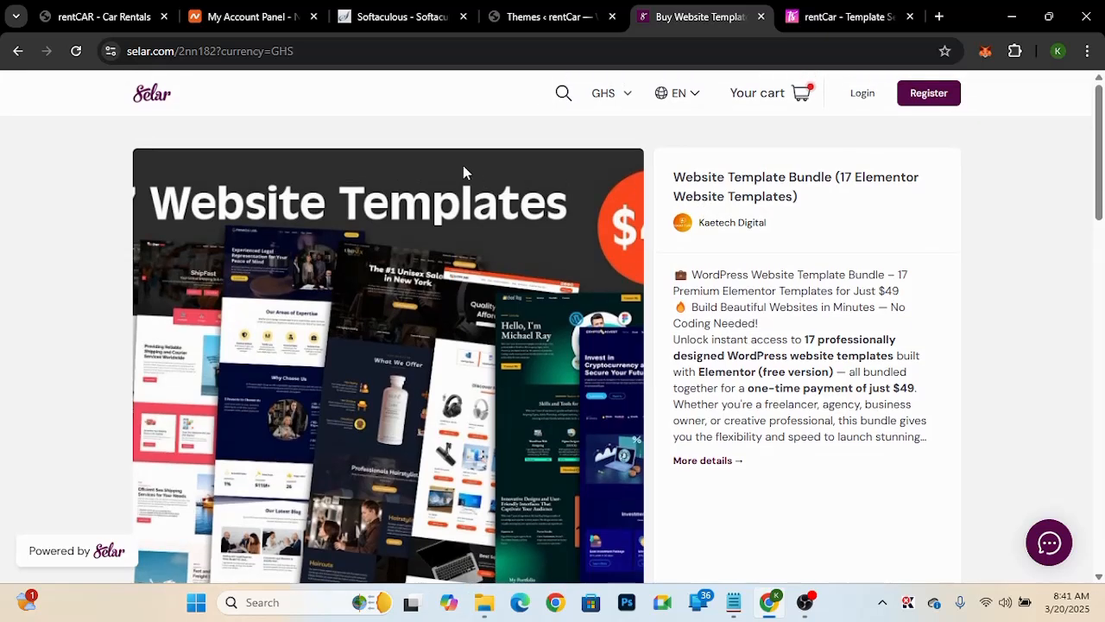
- Return to the rentCar site's WordPress Themes page and open the form for uploading a theme in .zip format
click(131, 28)
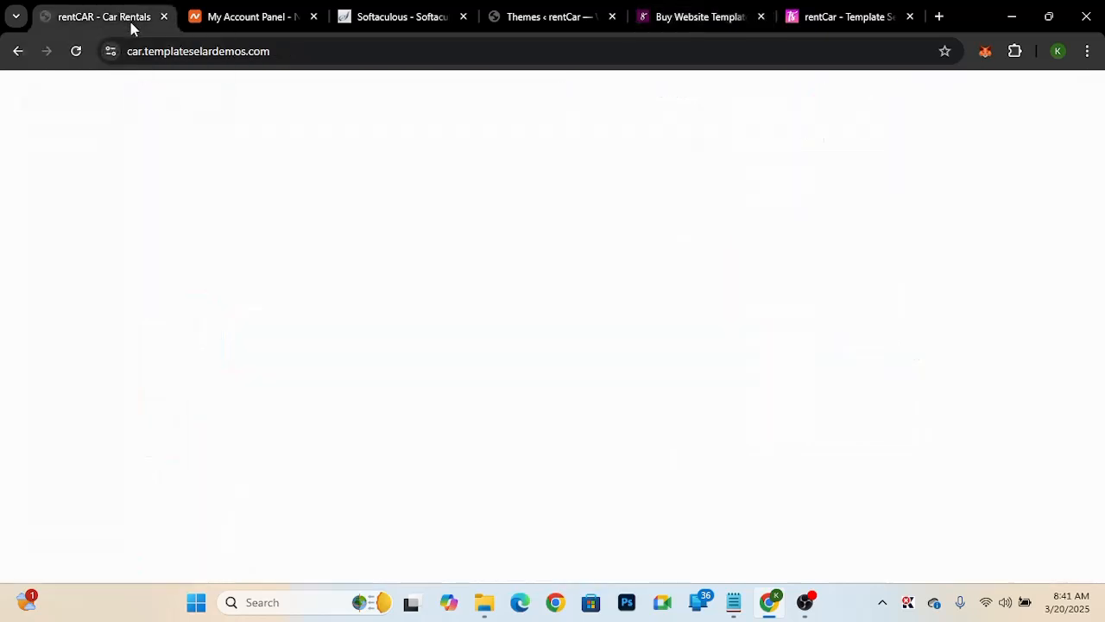
click(521, 24)
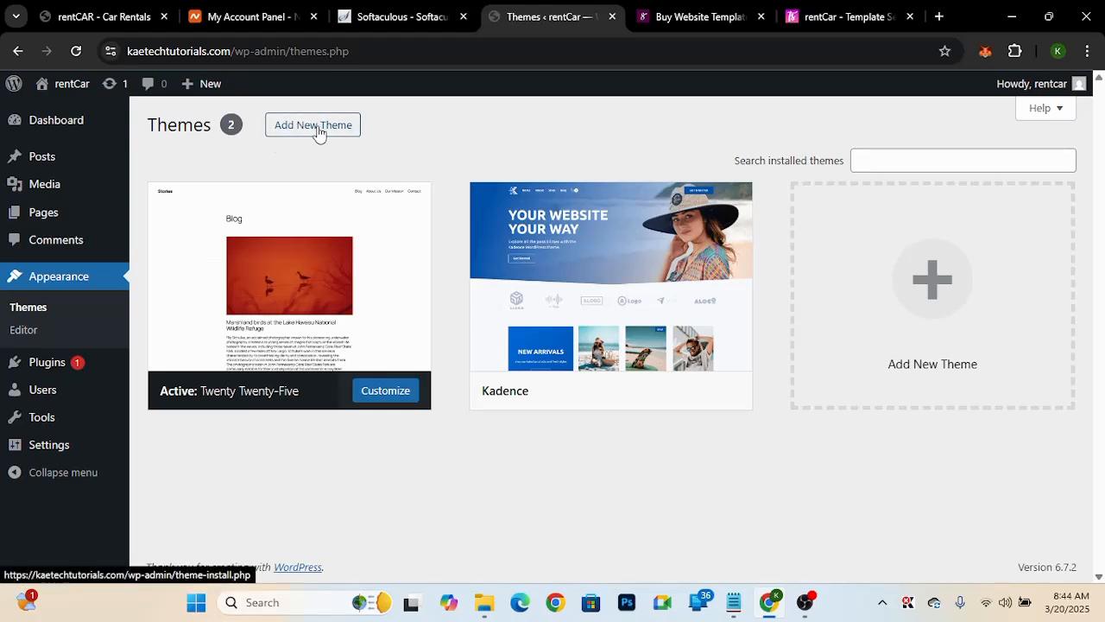
click(320, 128)
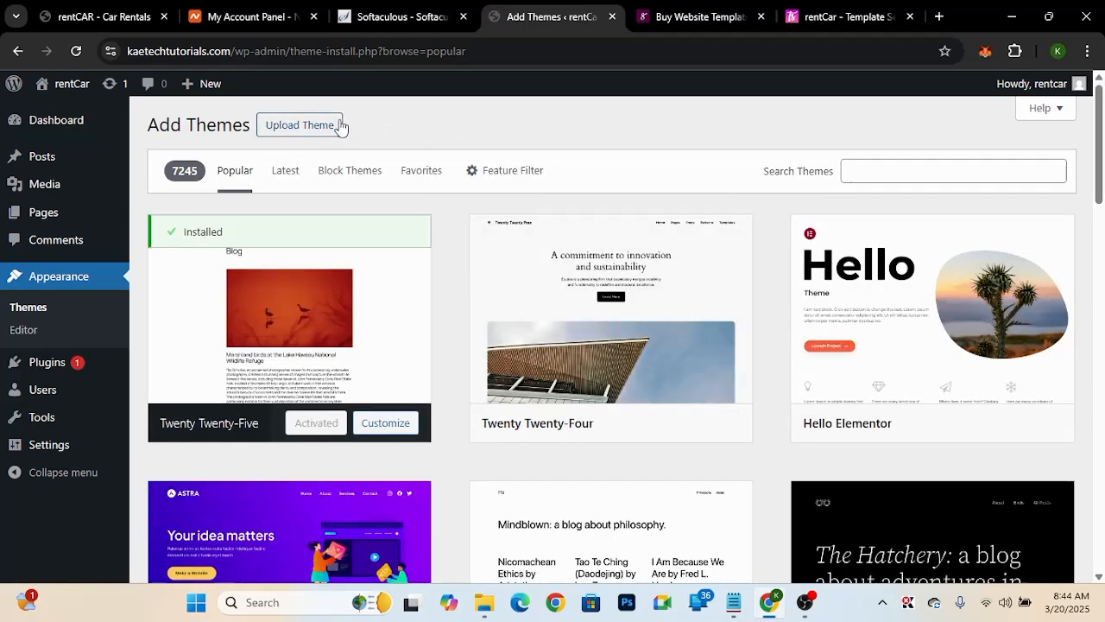
click(296, 129)
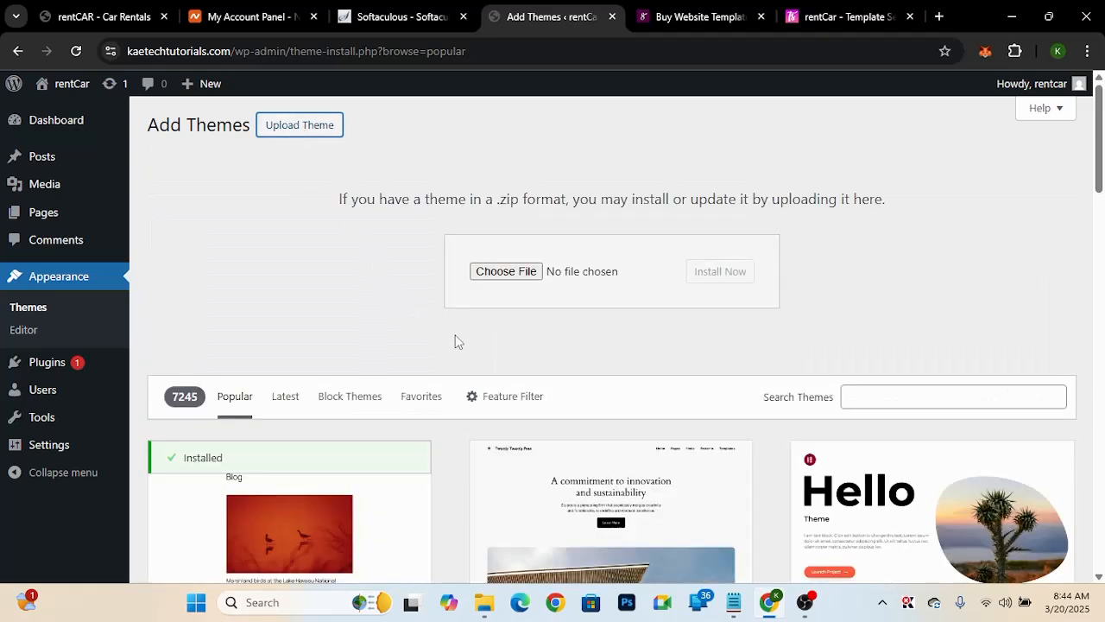
- Show the desktop and open the 17 website templates folder inside the Website templates folder
click(1102, 611)
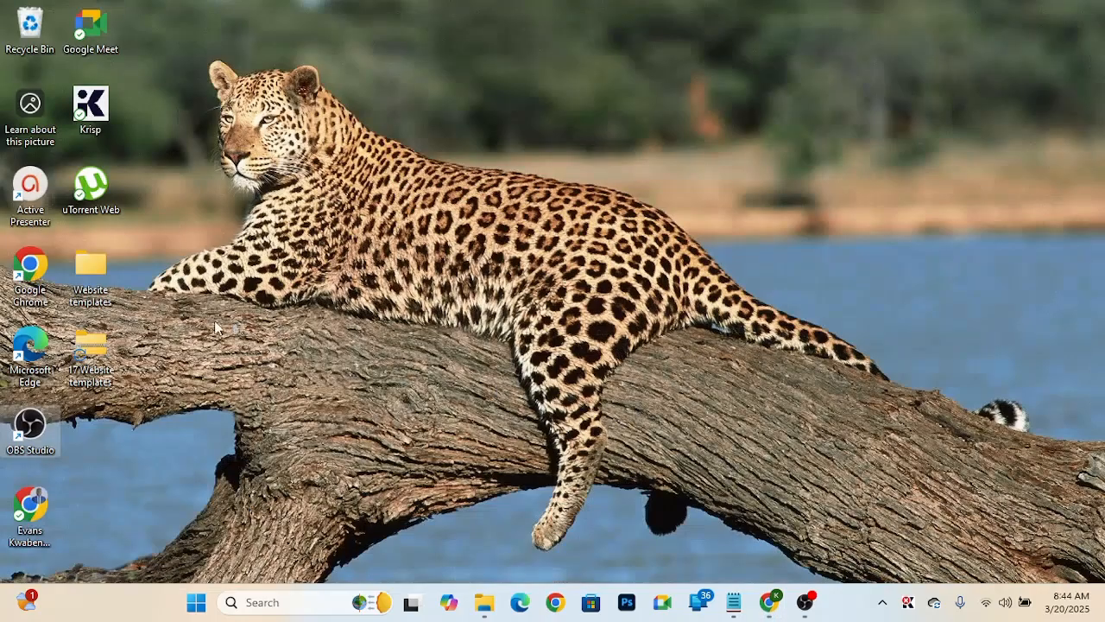
click(270, 313)
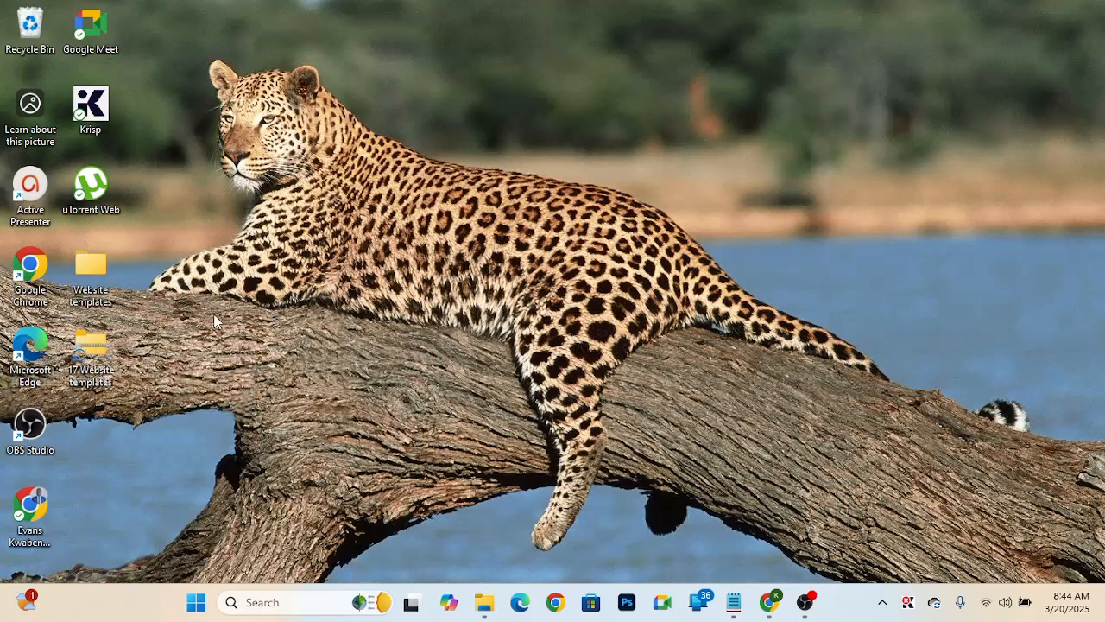
double_click(87, 271)
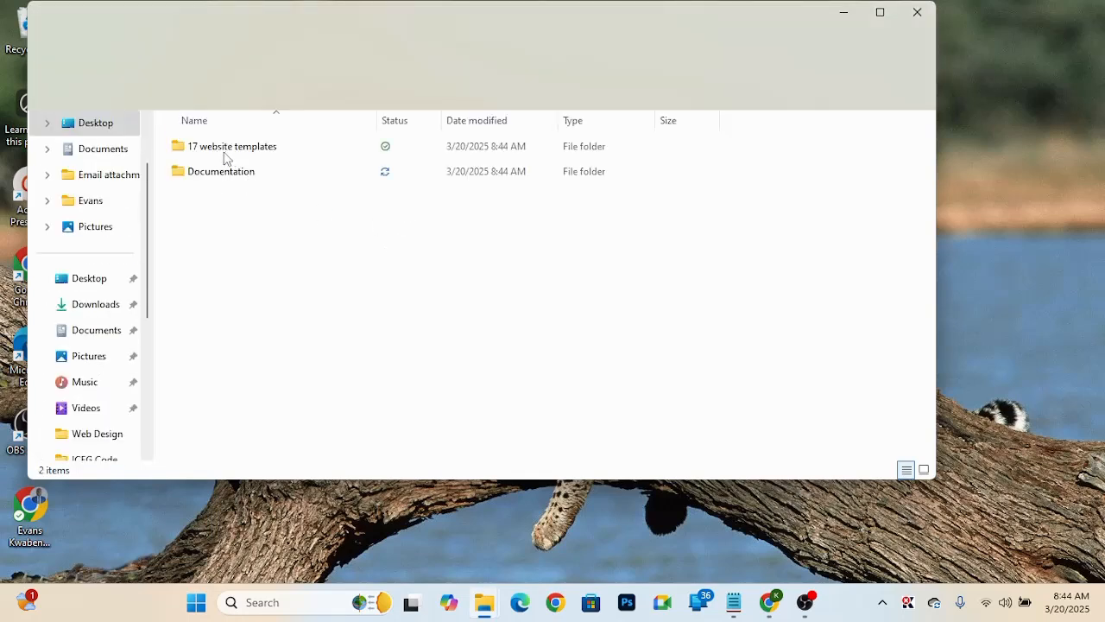
click(221, 172)
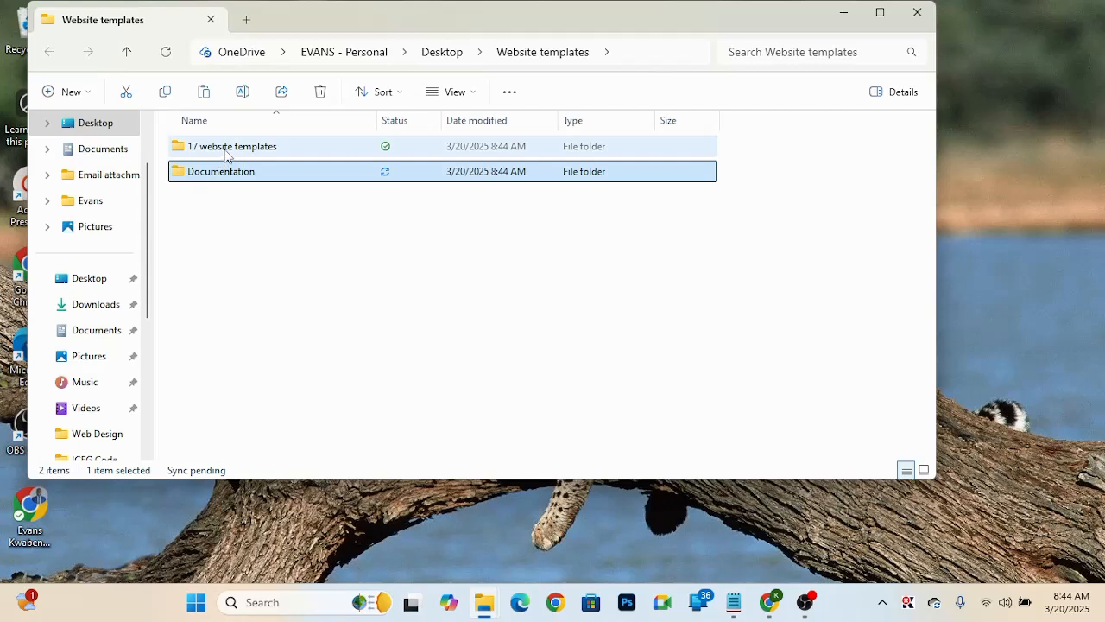
click(226, 149)
double_click(227, 148)
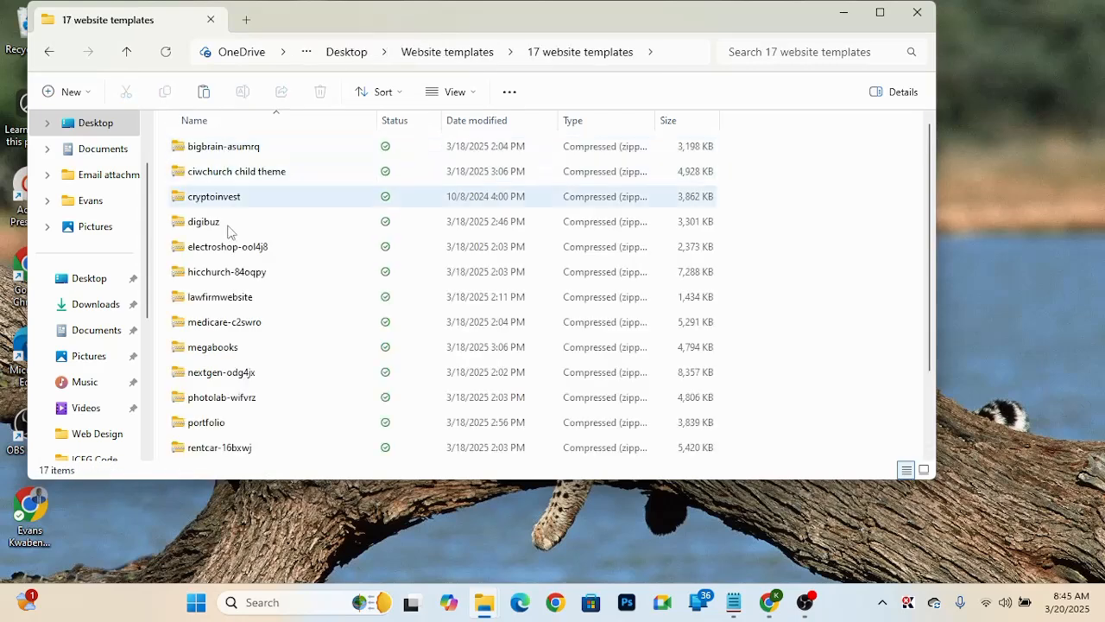
- Look through the zipped templates in the folder and select the rentcar-16bxwj archive
scroll(254, 311, down, 2)
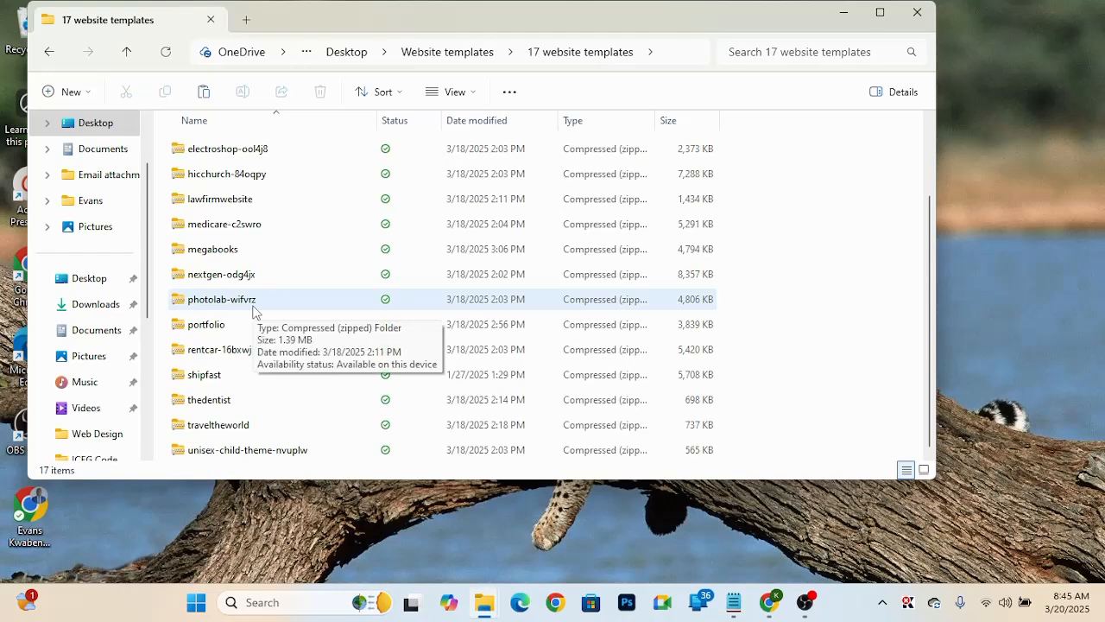
scroll(252, 315, up, 2)
scroll(242, 346, down, 2)
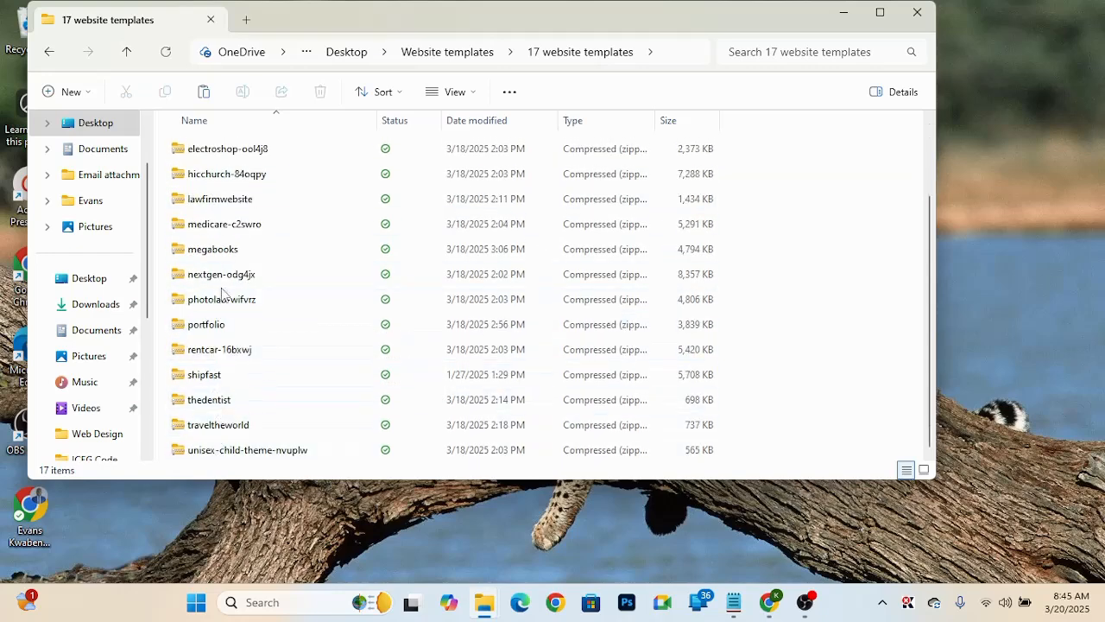
scroll(222, 294, up, 1)
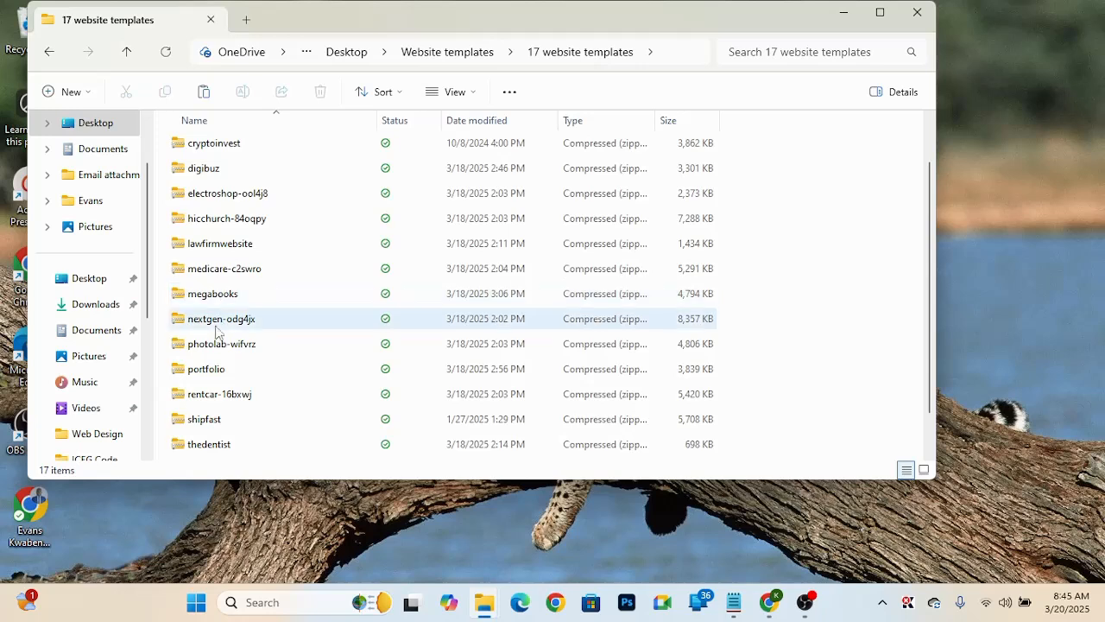
click(196, 399)
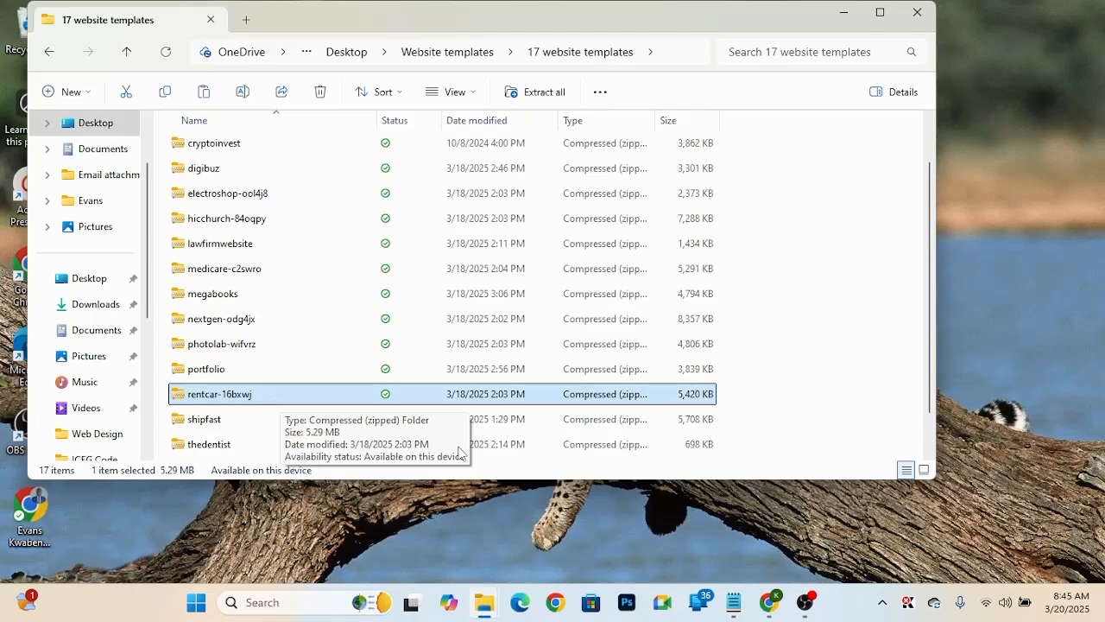
- Return to the WordPress theme upload form and choose the rentcar-16bxwj archive from the 17 website templates folder within Website templates on the Desktop
mouse_move(771, 598)
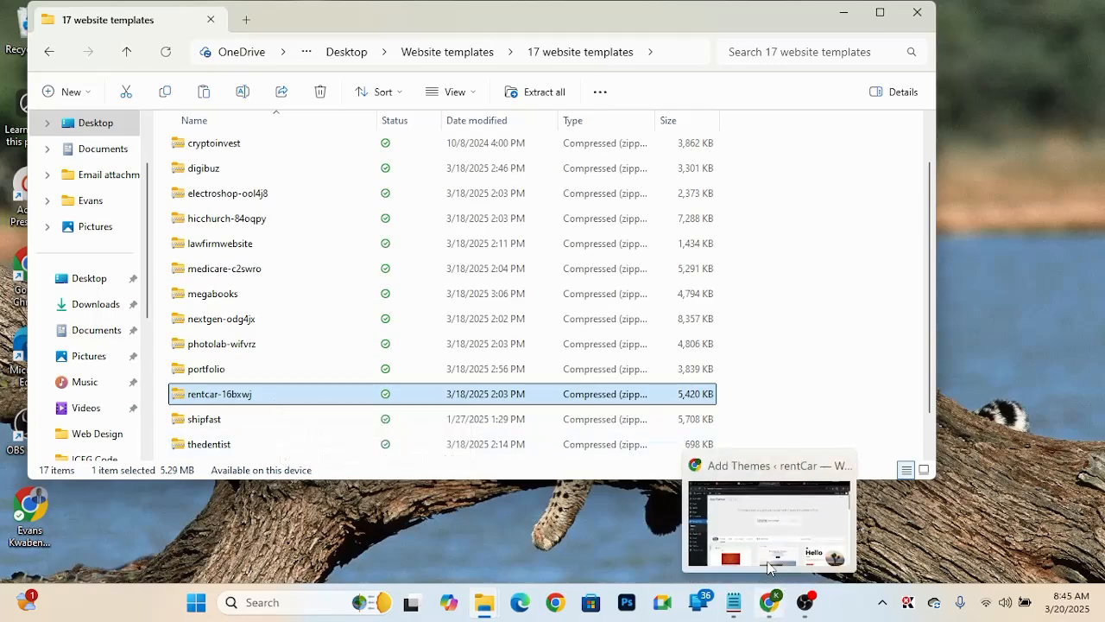
click(769, 561)
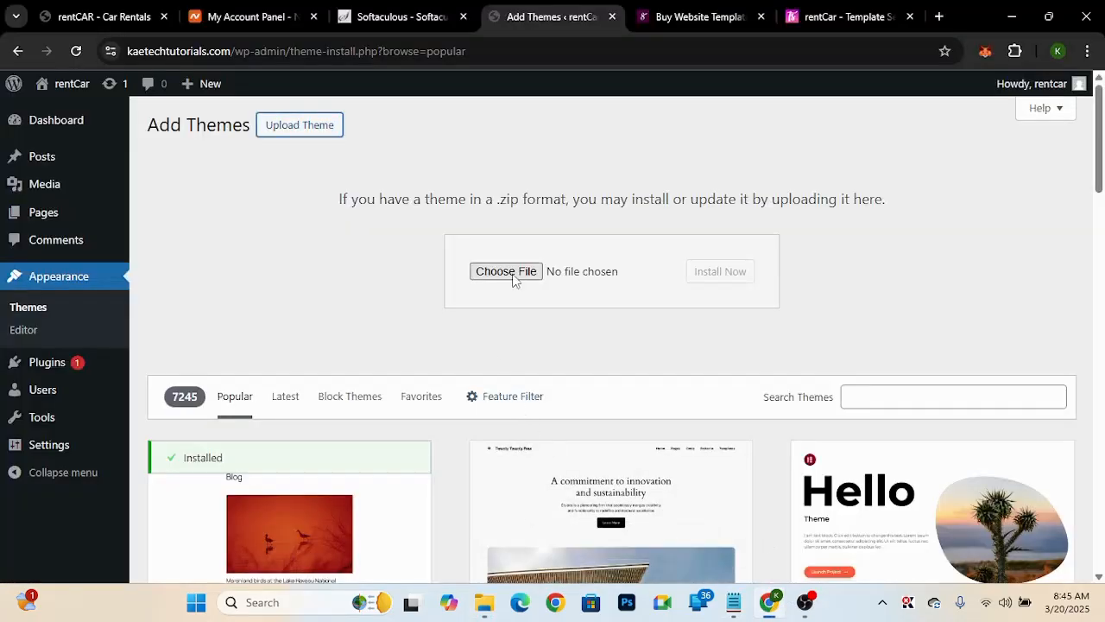
mouse_move(484, 609)
click(506, 271)
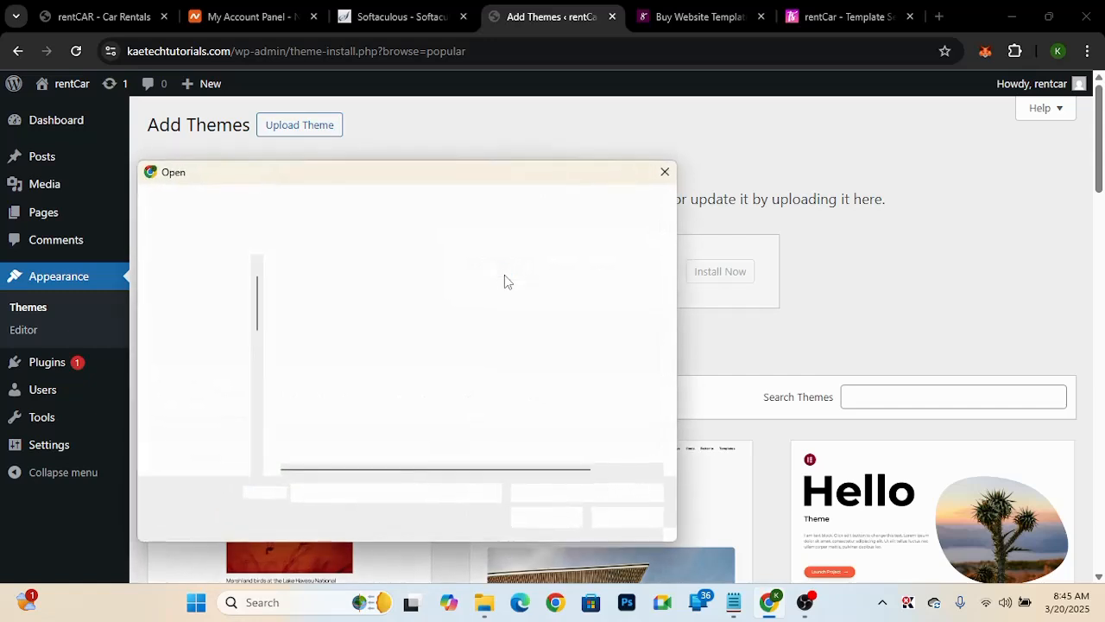
click(214, 321)
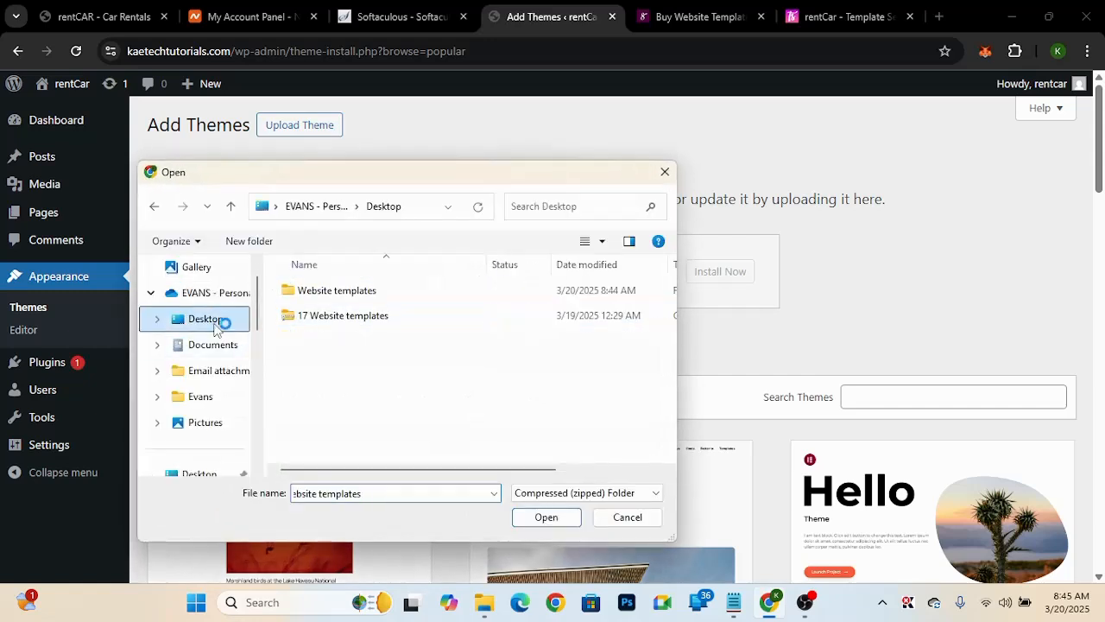
double_click(345, 291)
double_click(334, 294)
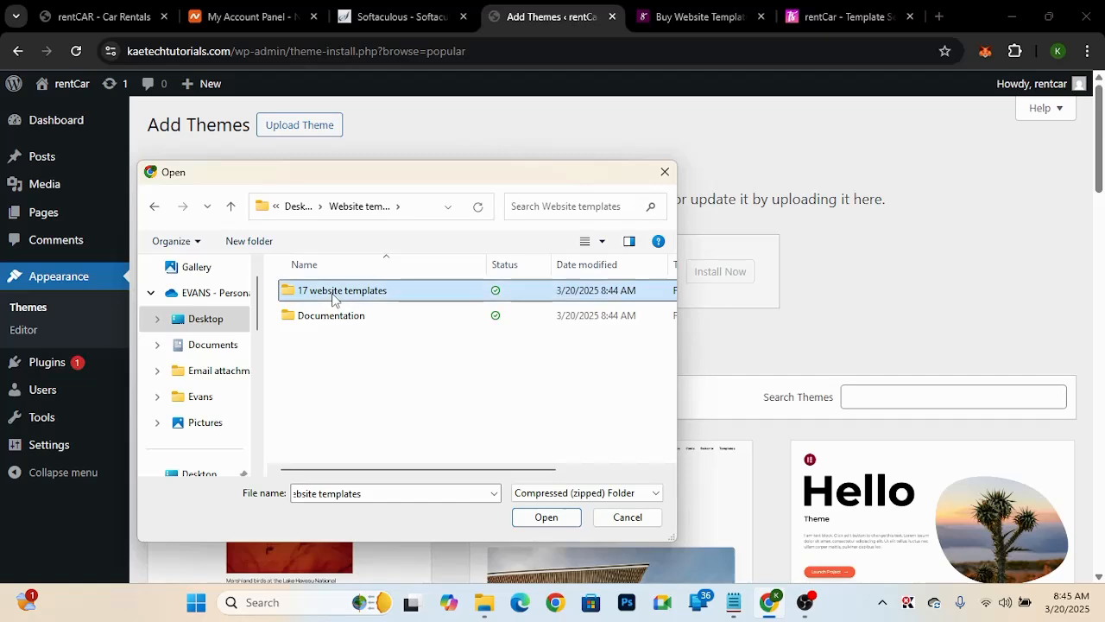
scroll(396, 447, down, 1)
scroll(395, 449, down, 3)
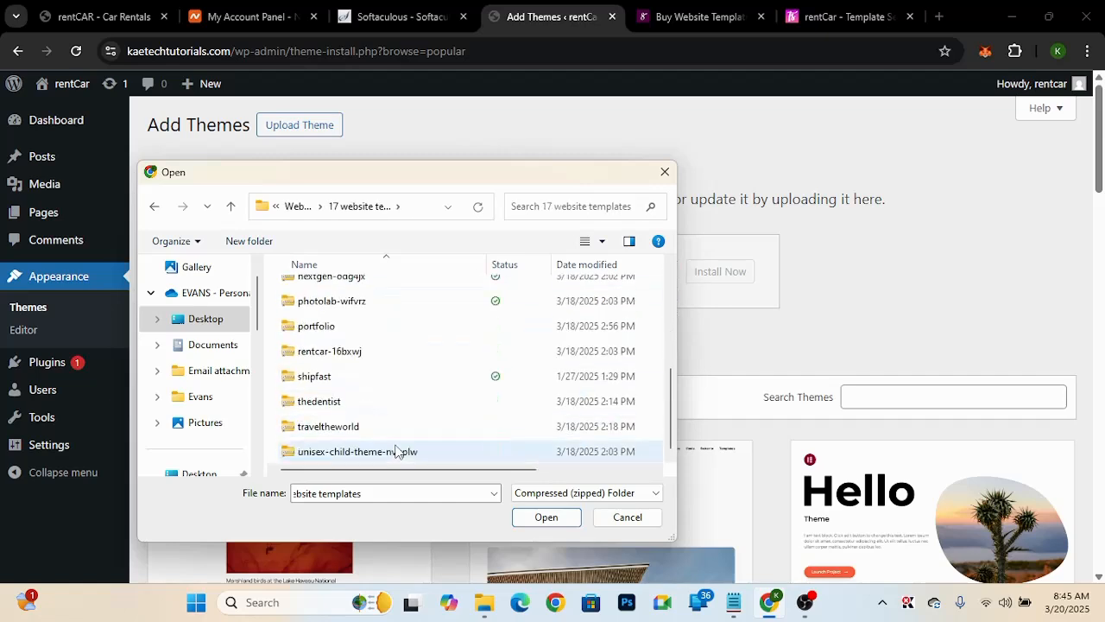
click(319, 352)
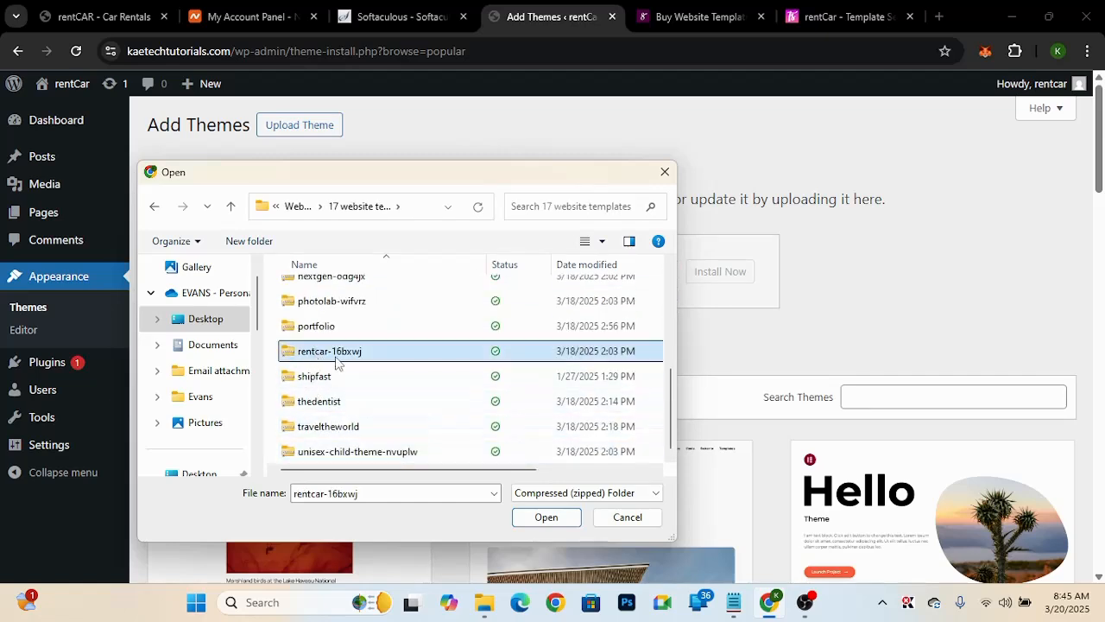
click(545, 517)
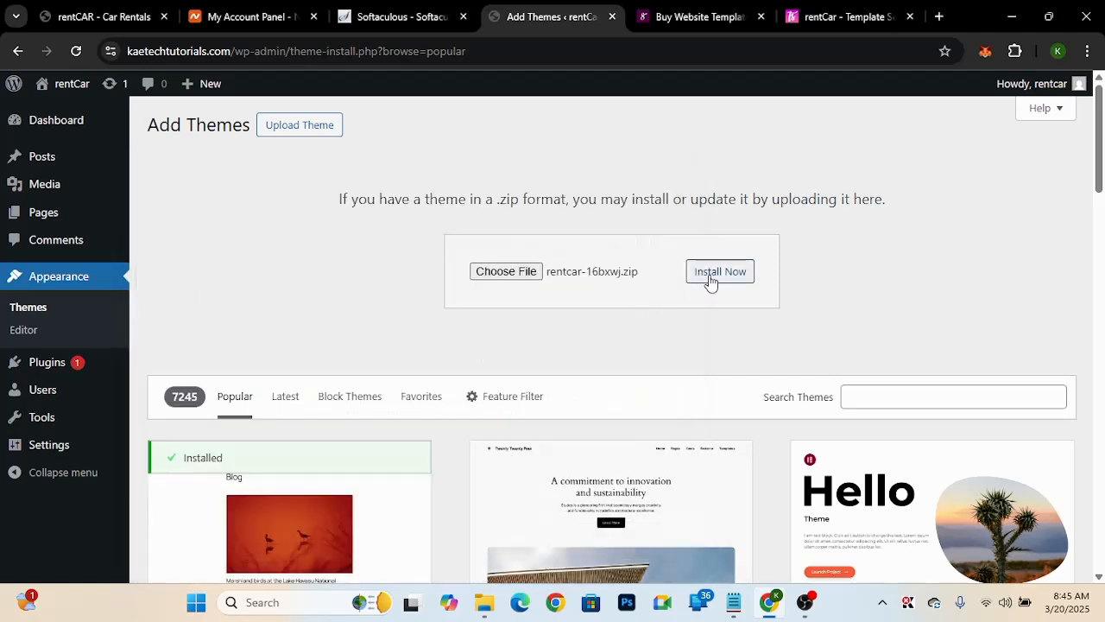
- Install the uploaded rentcar-16bxwj.zip theme, activate it, and check it among the installed themes
click(710, 275)
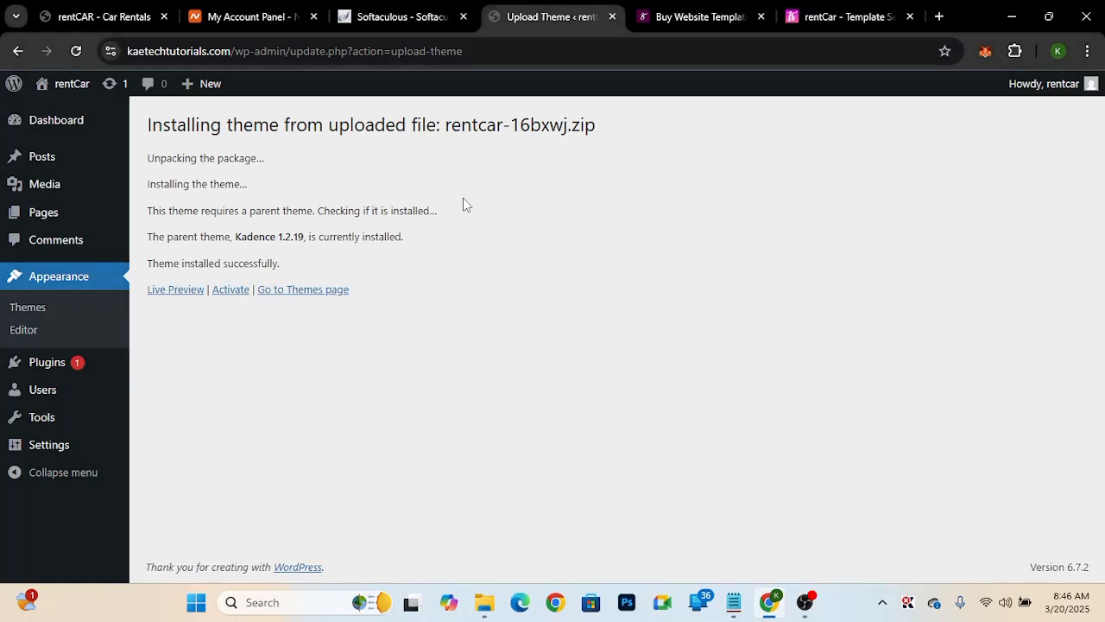
click(231, 291)
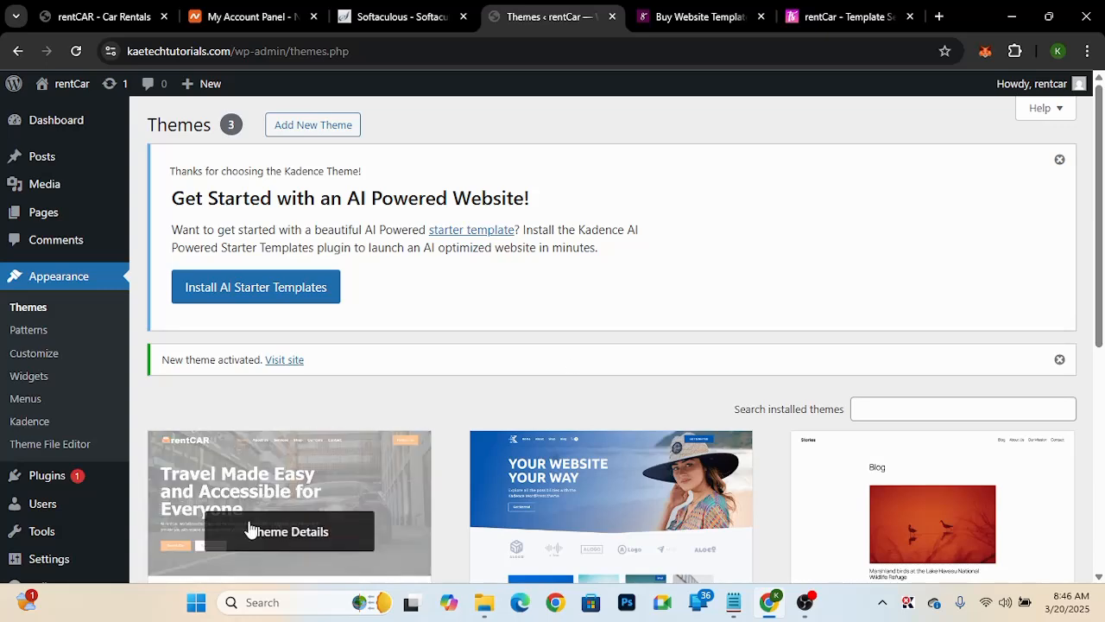
scroll(249, 528, down, 2)
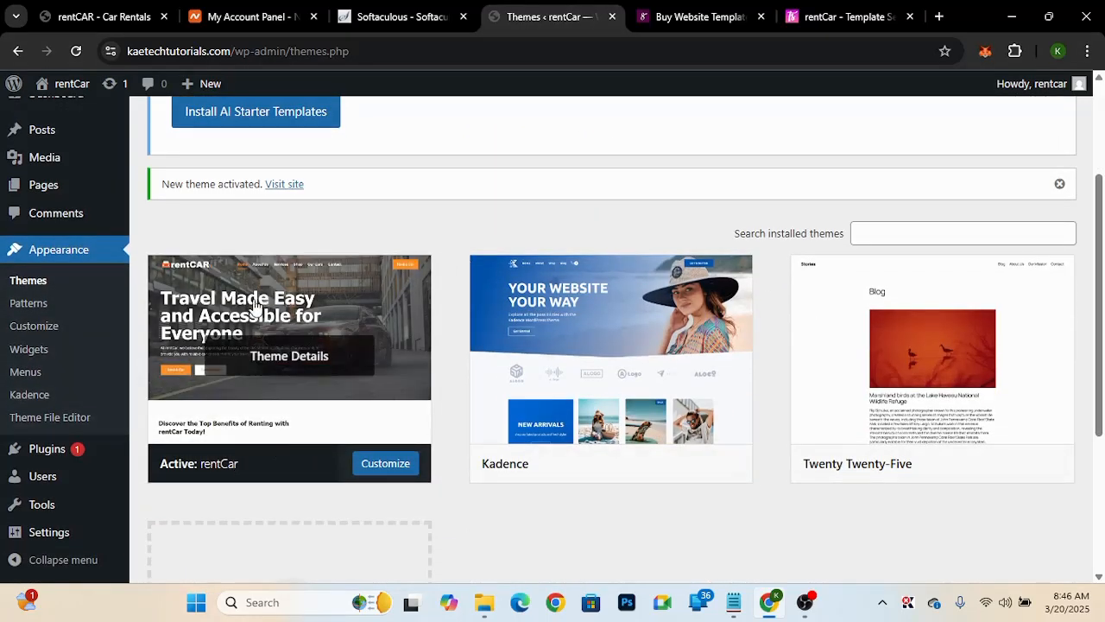
scroll(420, 234, up, 2)
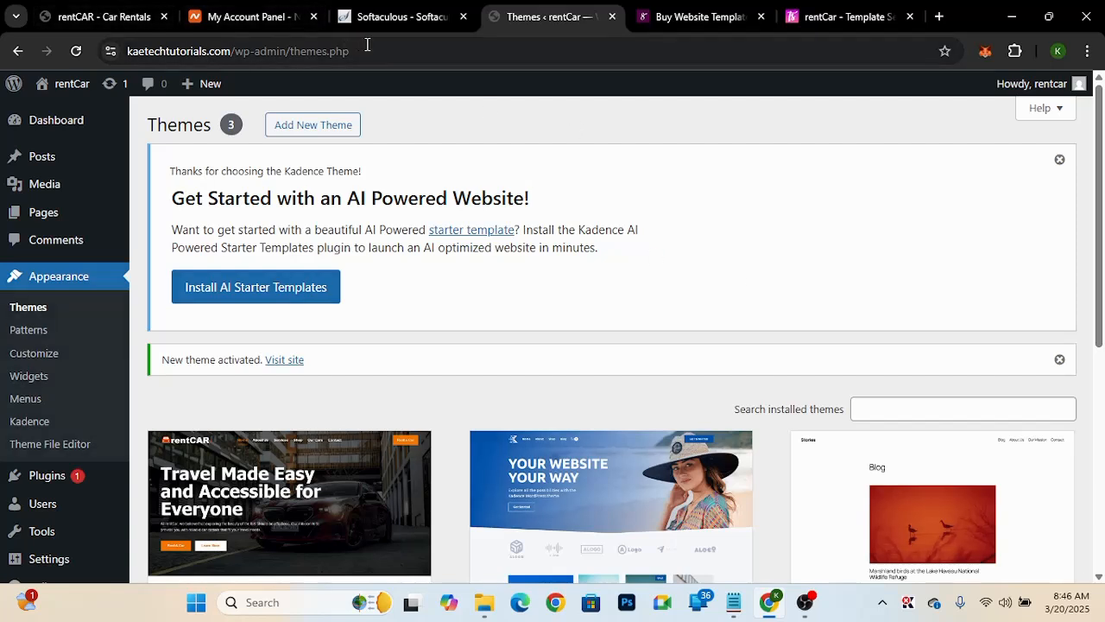
- Open the live rentCar site in a separate browser tab and look over its front page
mouse_move(69, 84)
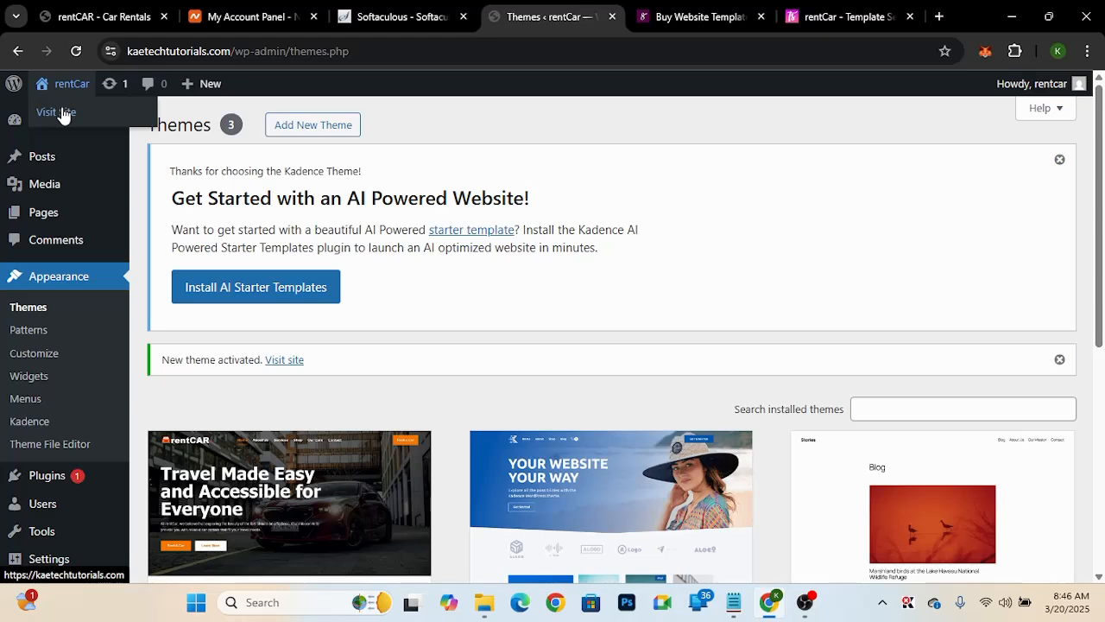
middle_click(62, 113)
click(598, 17)
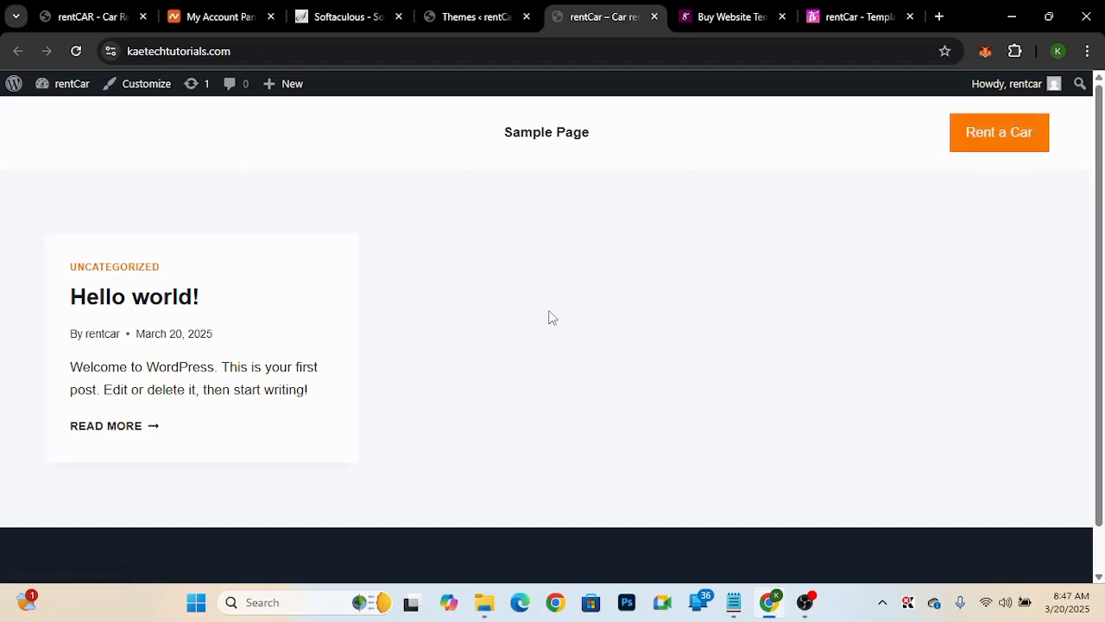
scroll(549, 318, down, 1)
scroll(549, 317, up, 1)
- Return to the WordPress Themes page and install the Kadence AI Starter Templates plugin from the Kadence notice
click(464, 12)
scroll(427, 350, down, 2)
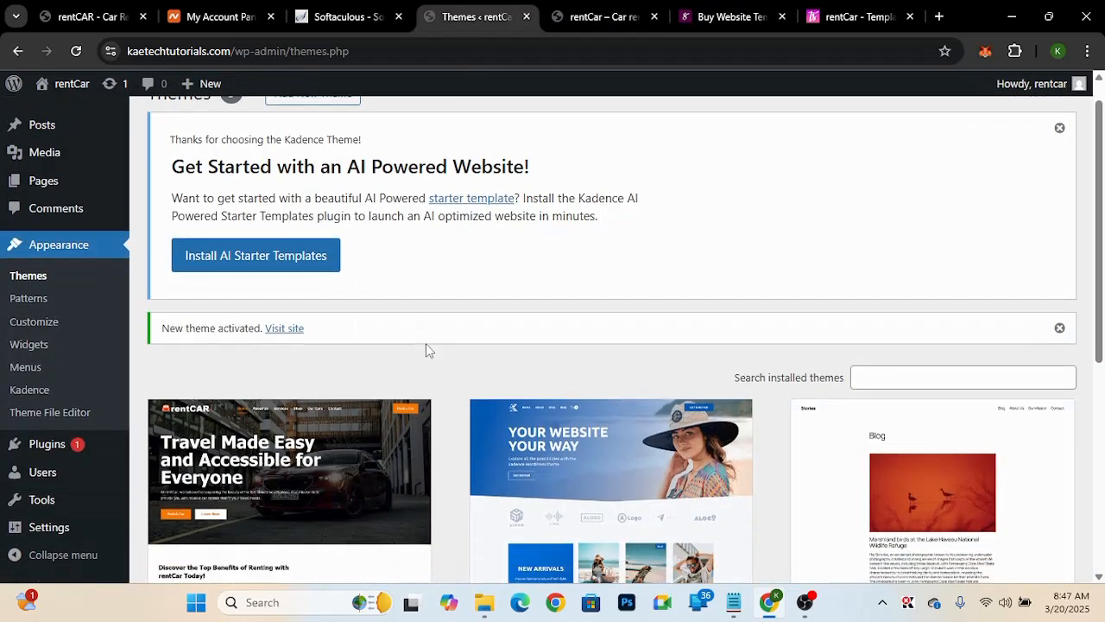
scroll(427, 349, up, 1)
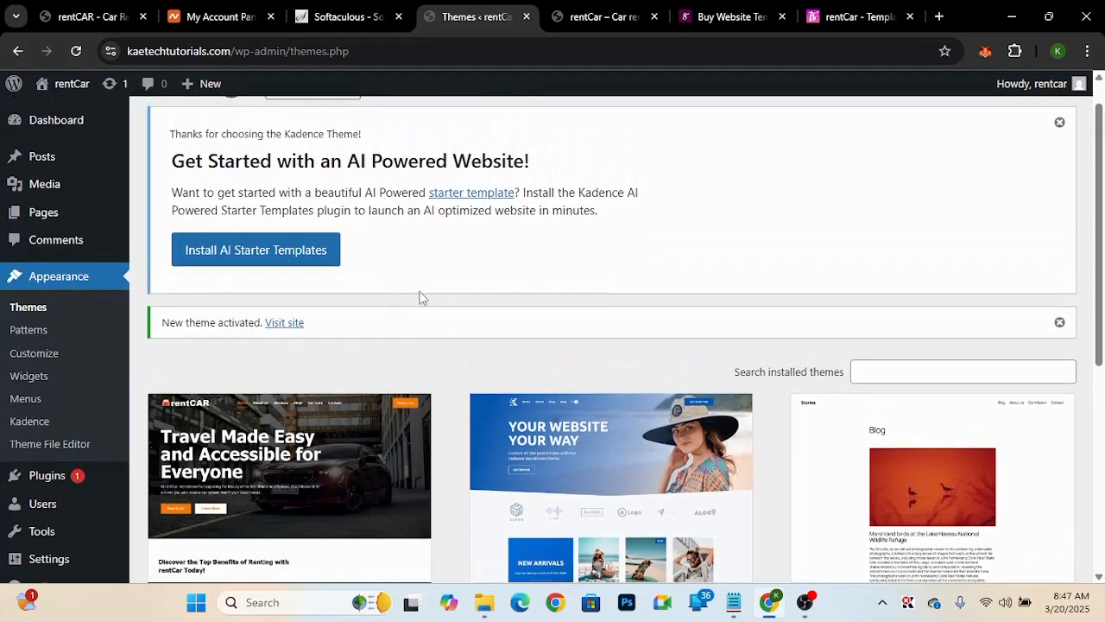
click(277, 251)
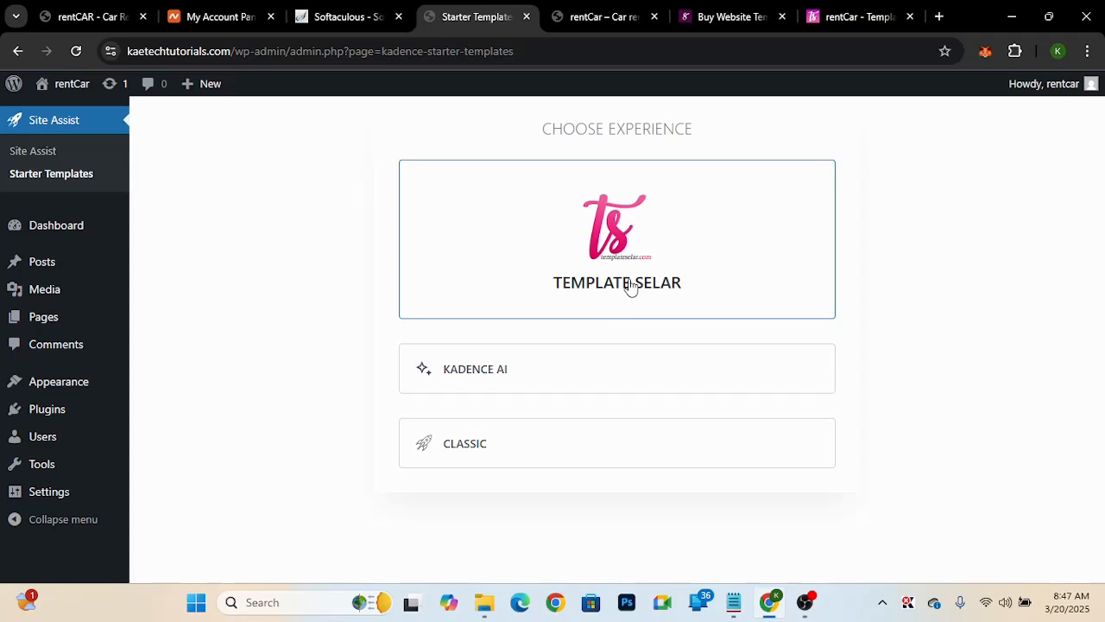
- Choose the Template Selar experience, open the rentCar starter template, and look through its full page preview
click(618, 233)
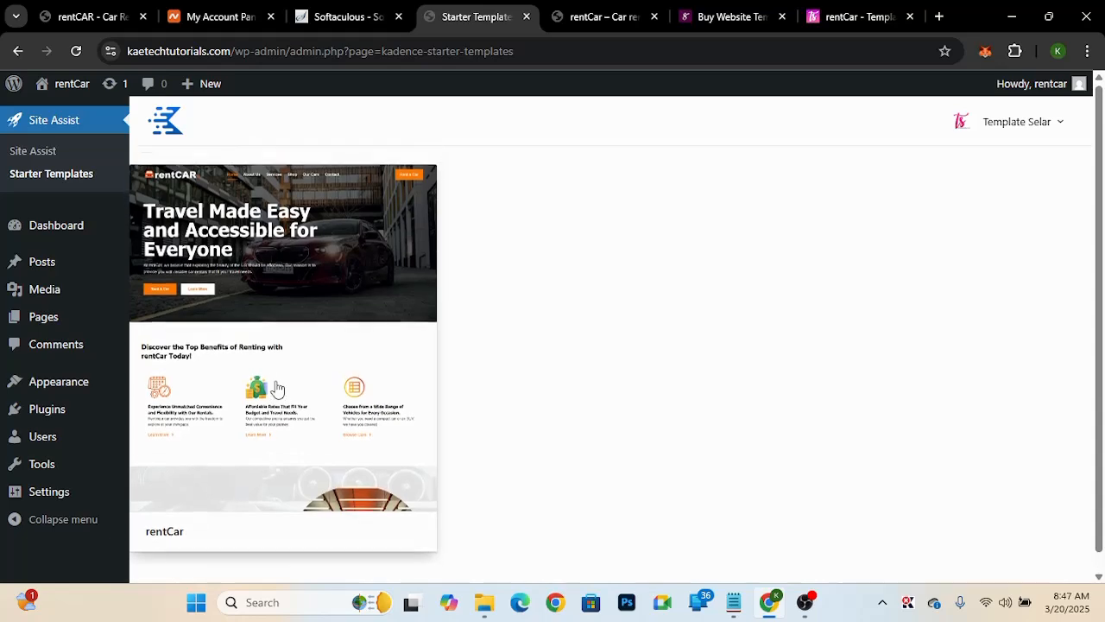
click(288, 316)
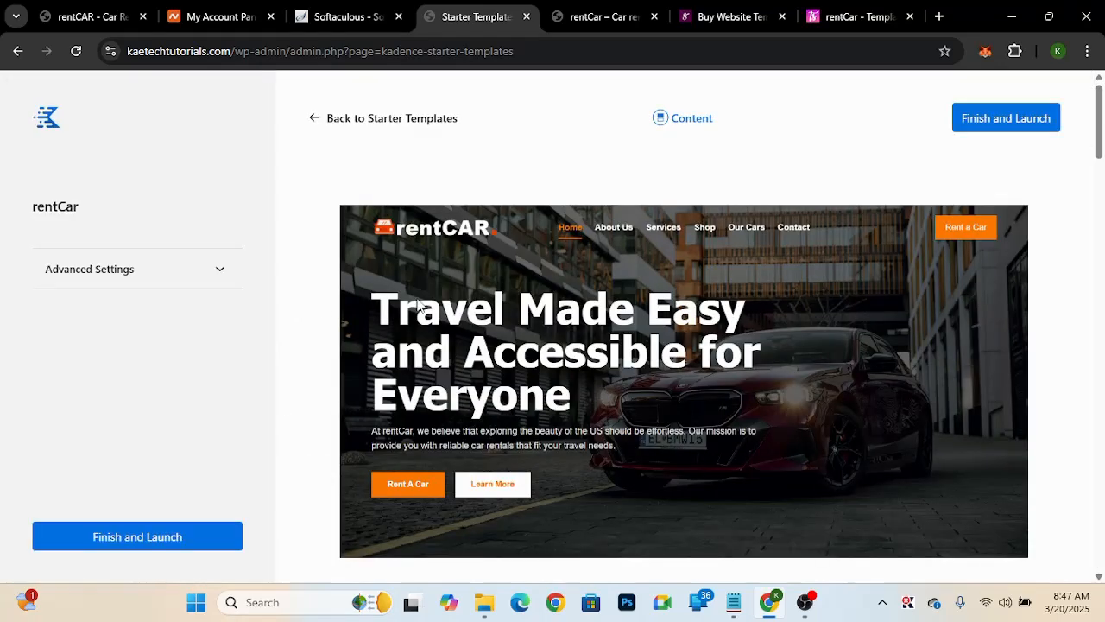
scroll(603, 350, down, 15)
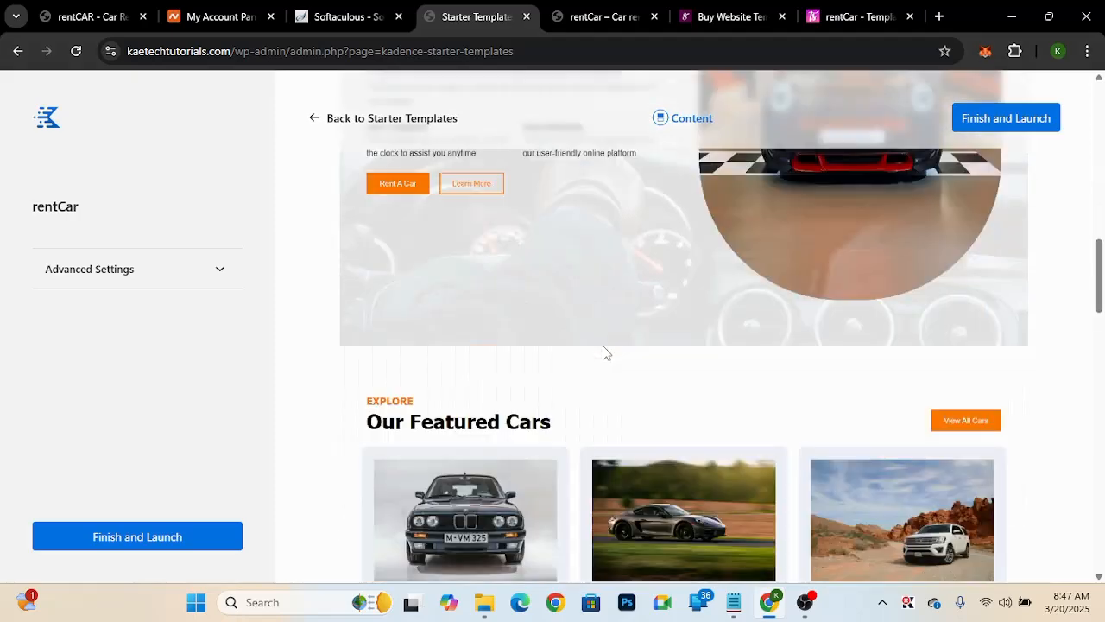
scroll(602, 350, down, 10)
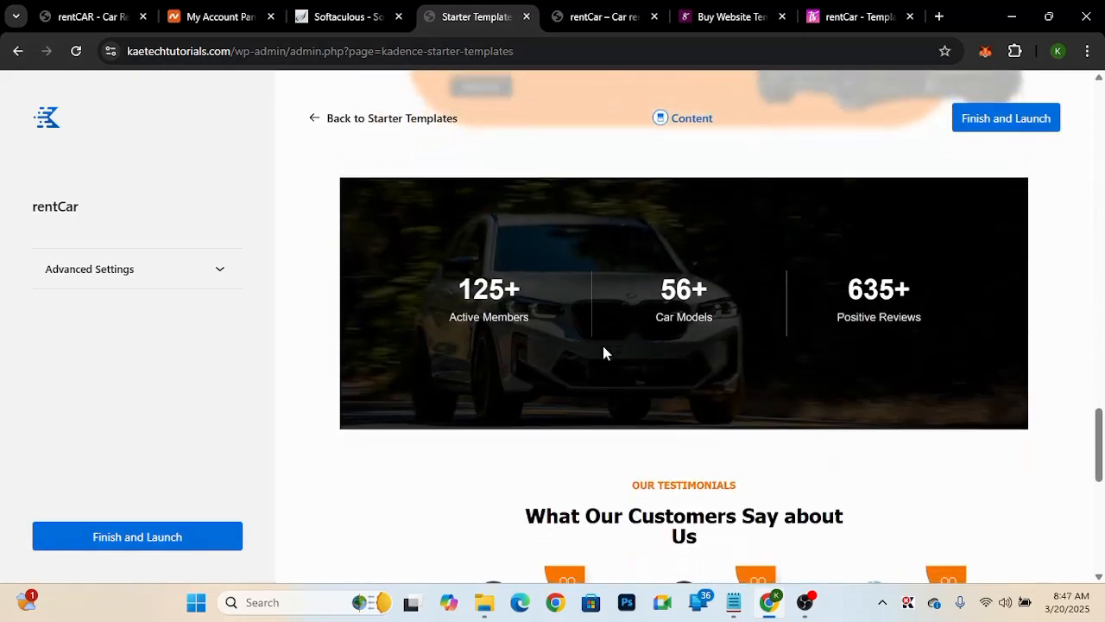
scroll(602, 350, down, 6)
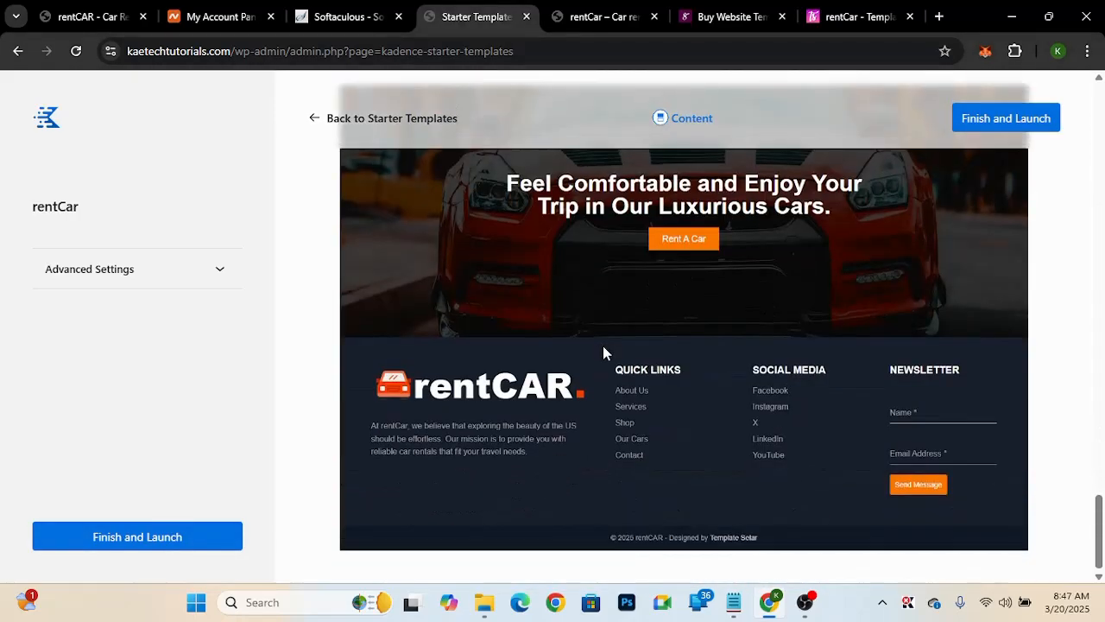
scroll(602, 350, up, 3)
scroll(603, 349, up, 20)
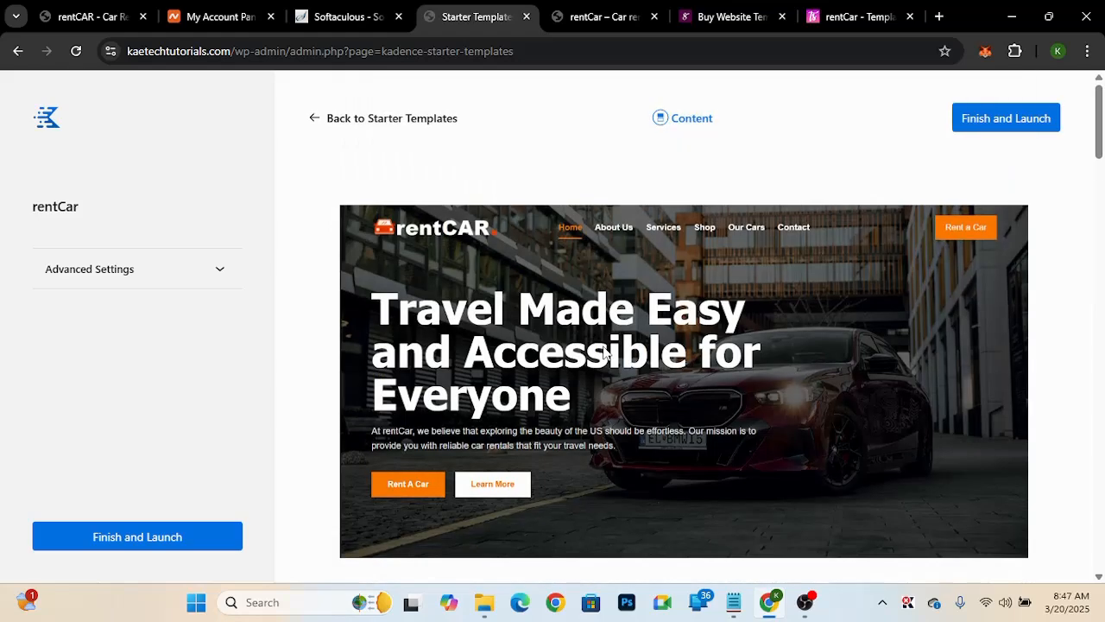
- Import the rentCar starter template into the site and reload the live home page to show it
click(139, 537)
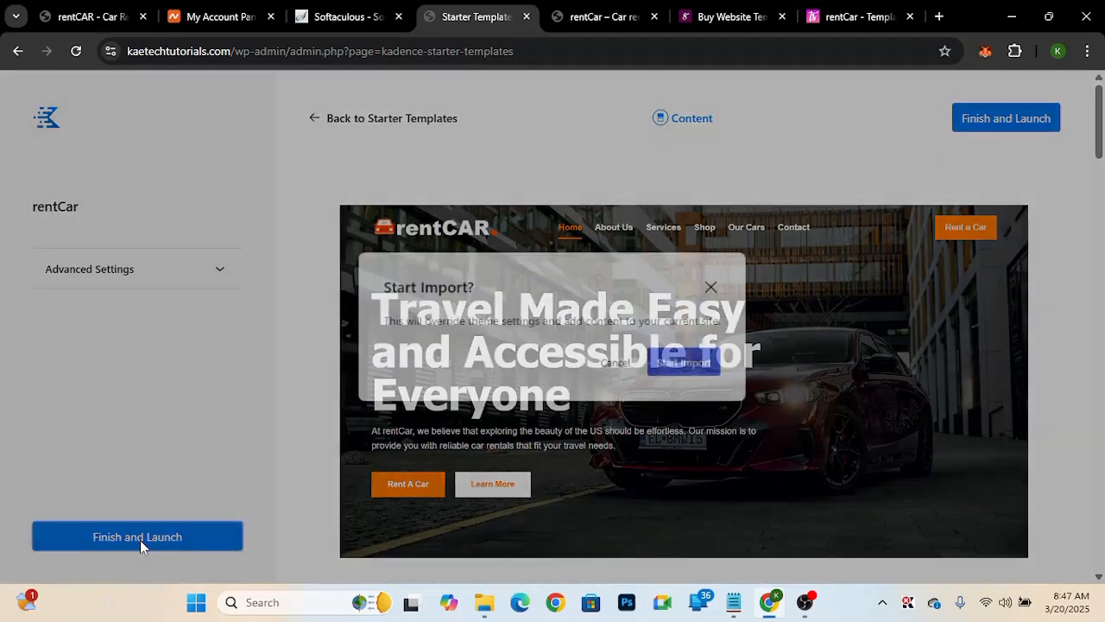
click(691, 370)
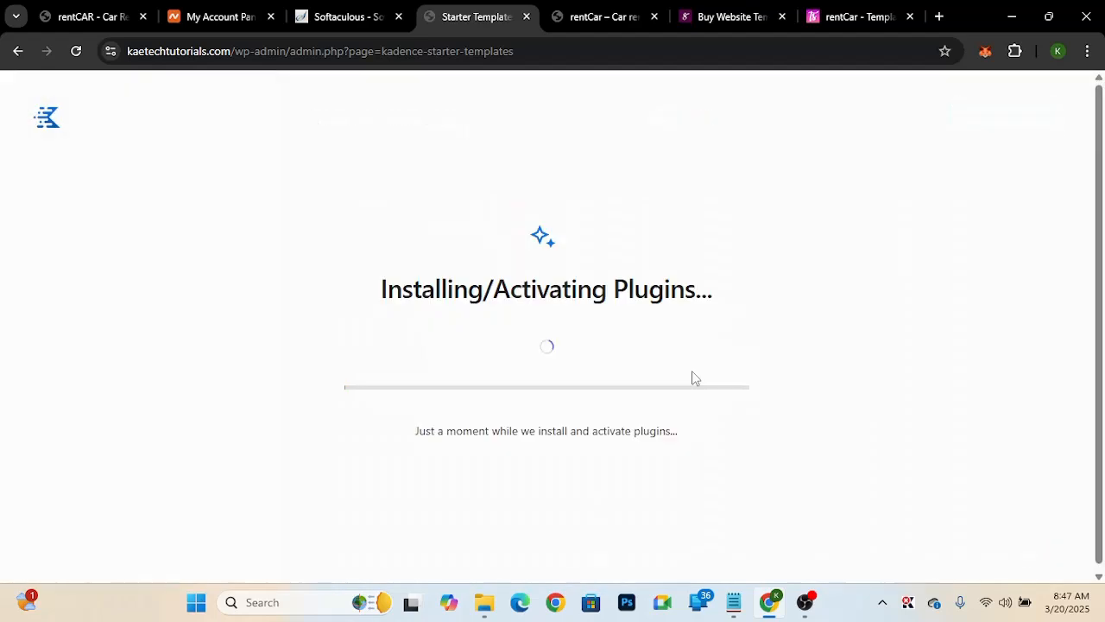
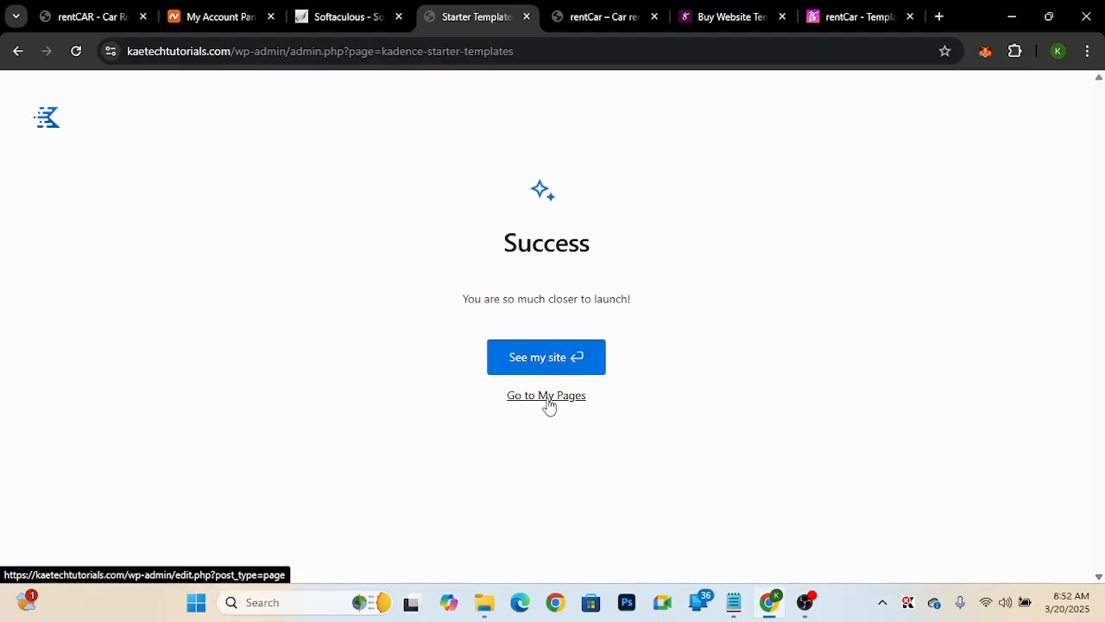
click(584, 19)
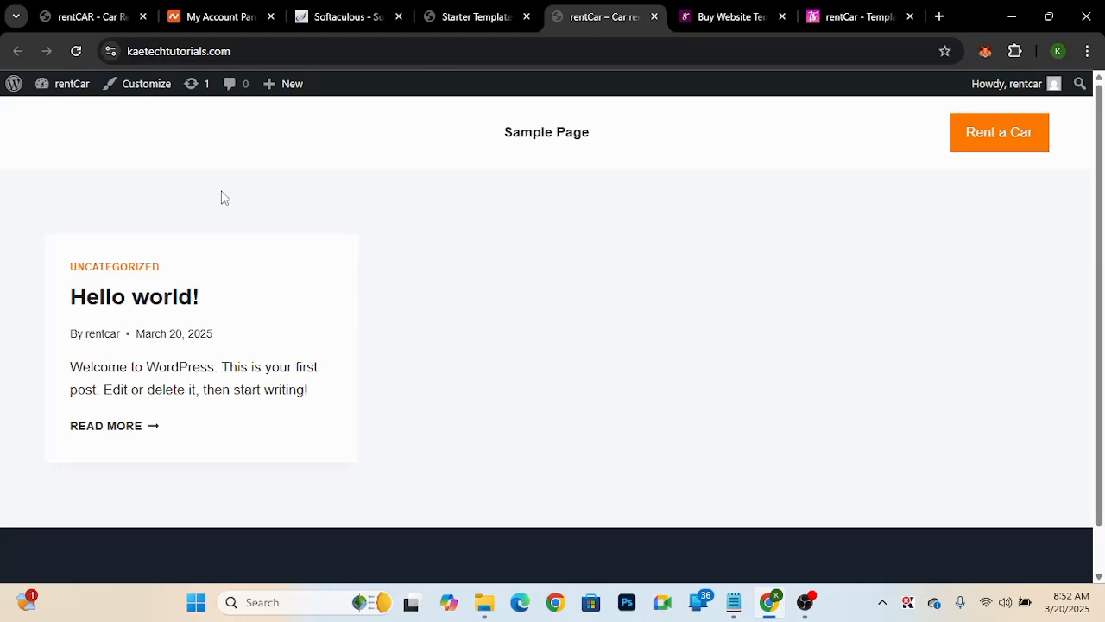
click(75, 53)
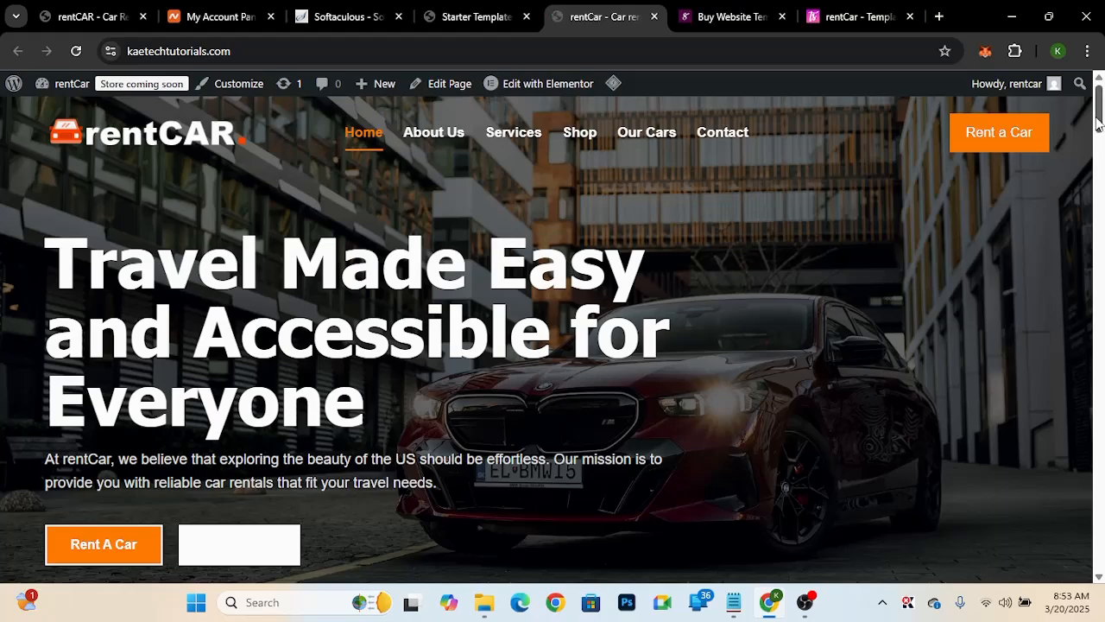
mouse_move(1100, 121)
mouse_down()
mouse_move(1098, 546)
mouse_move(1099, 103)
mouse_up()
- Open the Home page for editing with Elementor and dismiss the notifications pop-up
mouse_move(549, 90)
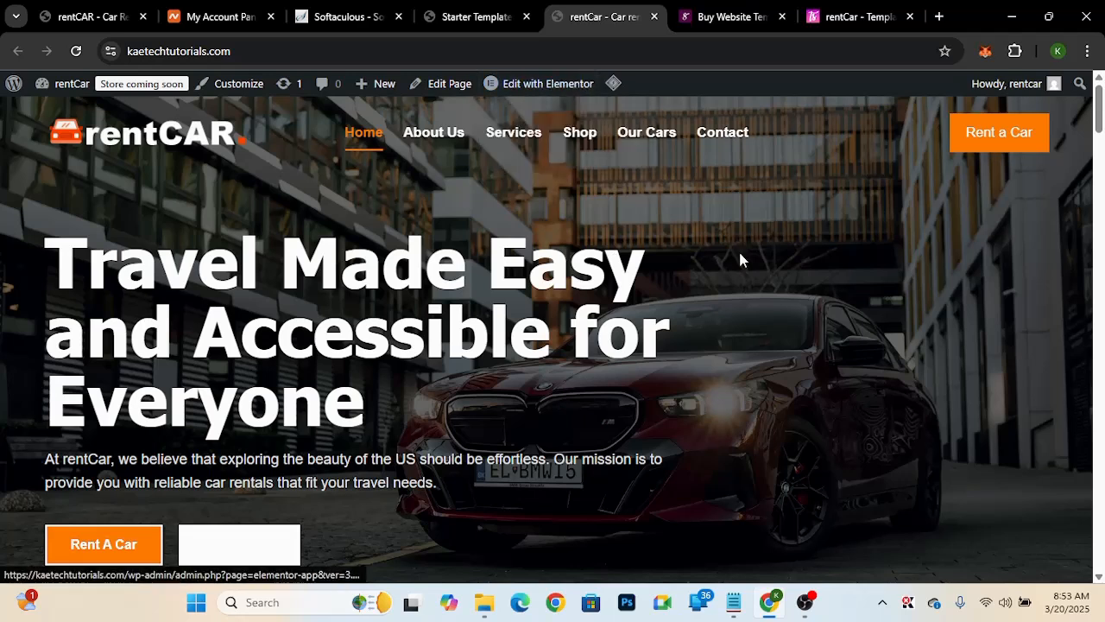
click(563, 90)
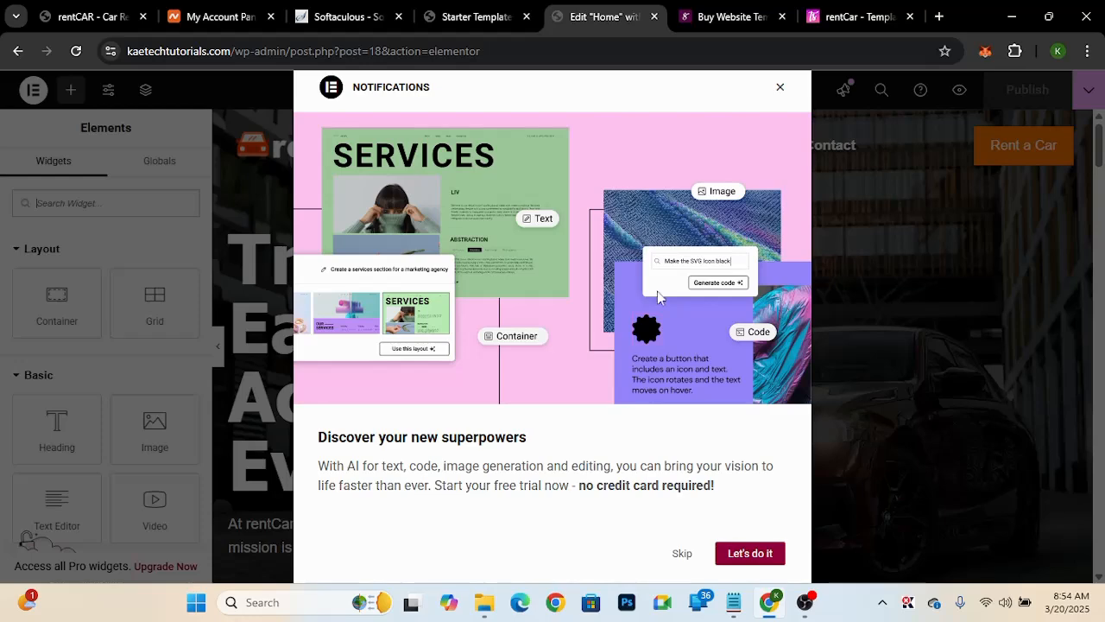
click(780, 91)
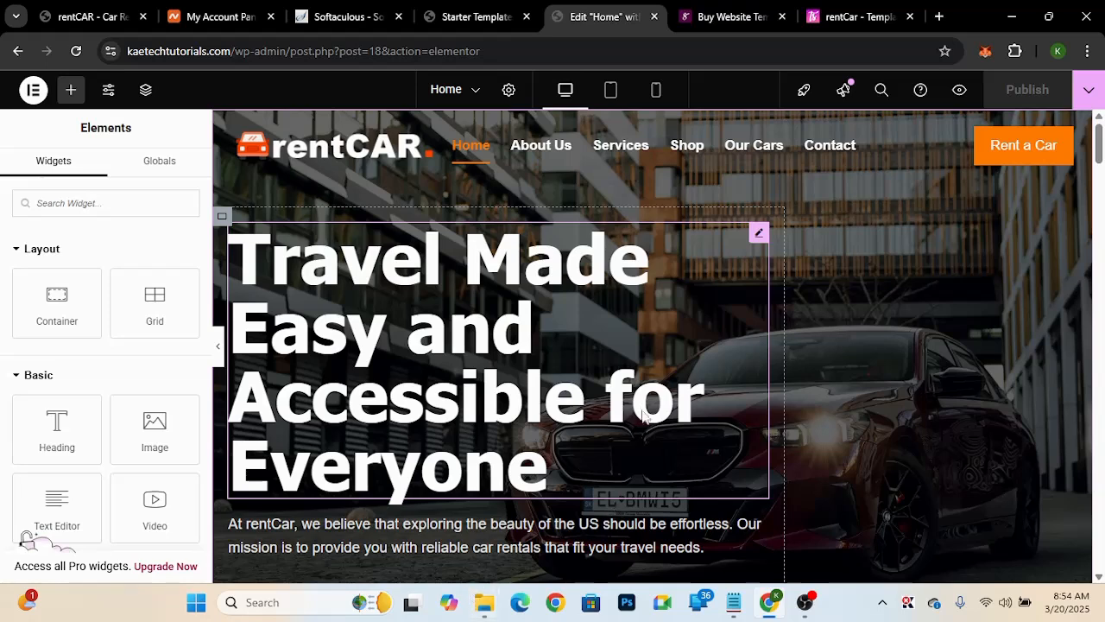
- Change the hero heading text to "Rent the Best Cars Here" and open the paragraph below it for editing
click(751, 237)
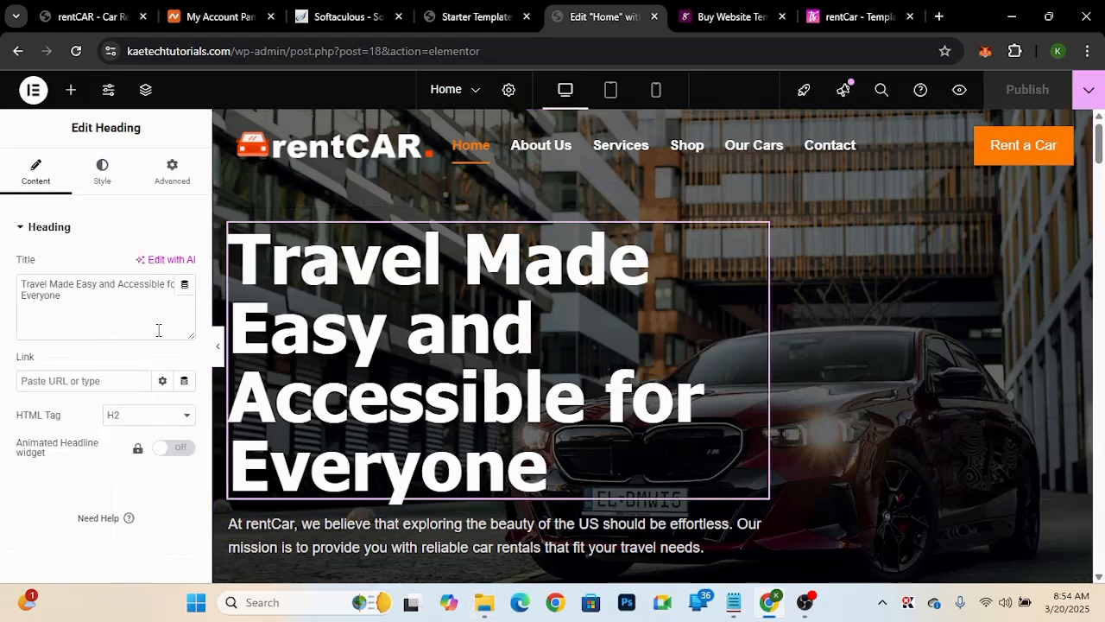
triple_click(62, 298)
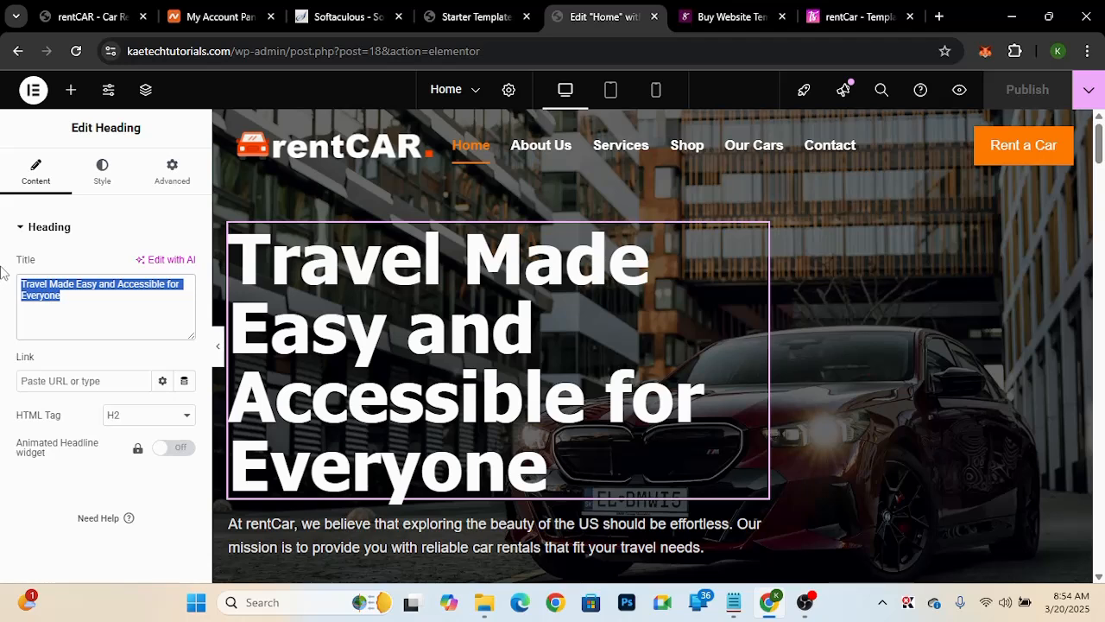
click(73, 298)
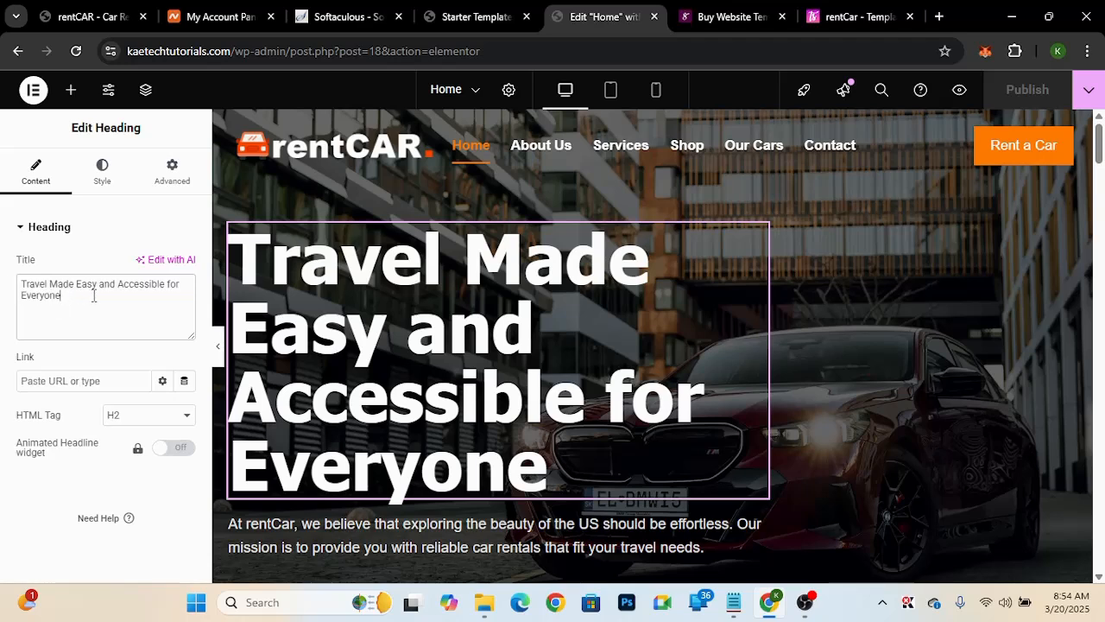
drag(93, 298, 8, 282)
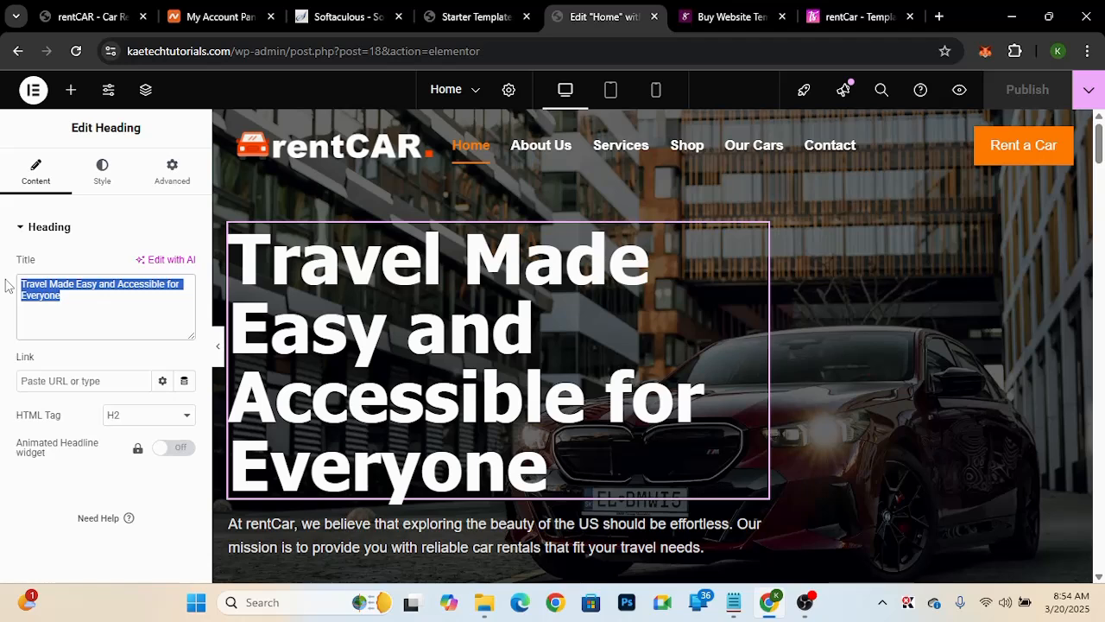
text(Rent )
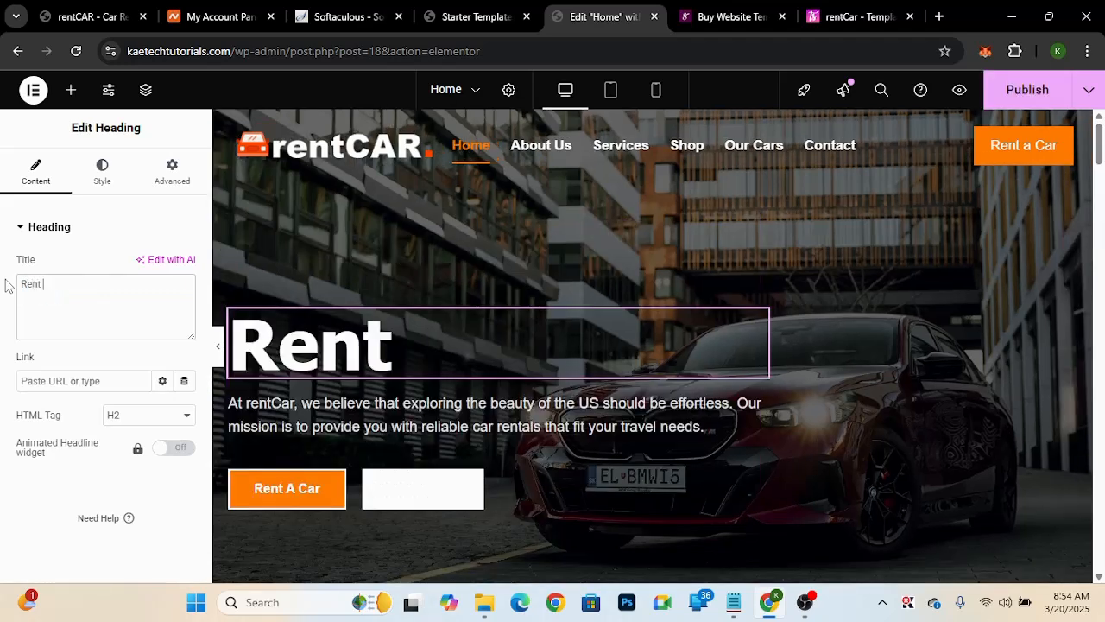
text(the Best )
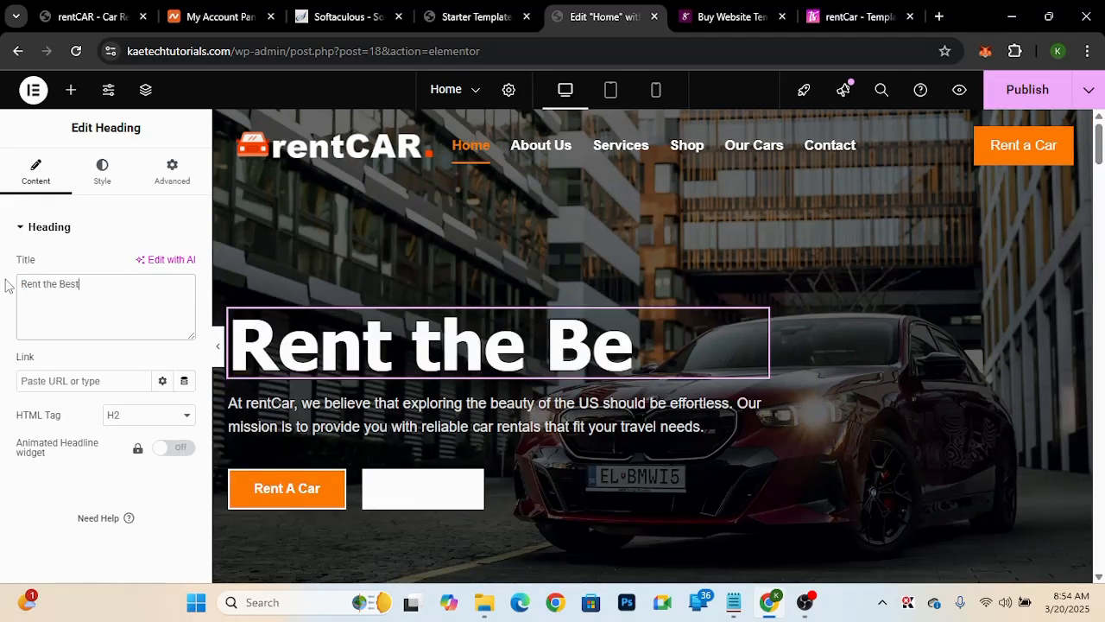
text(Cars )
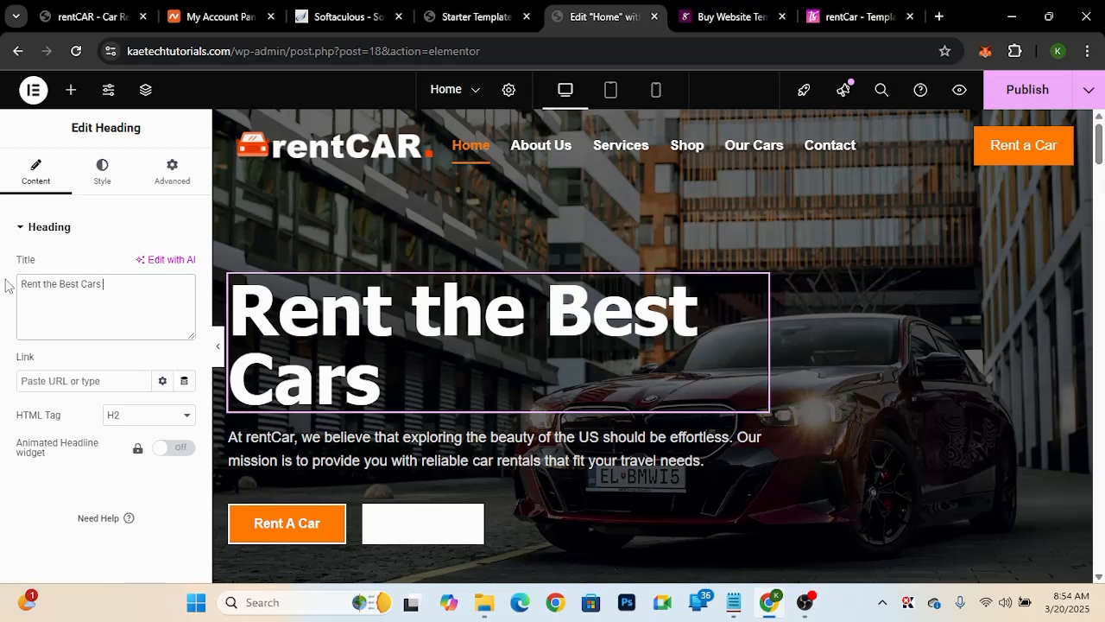
text(Here)
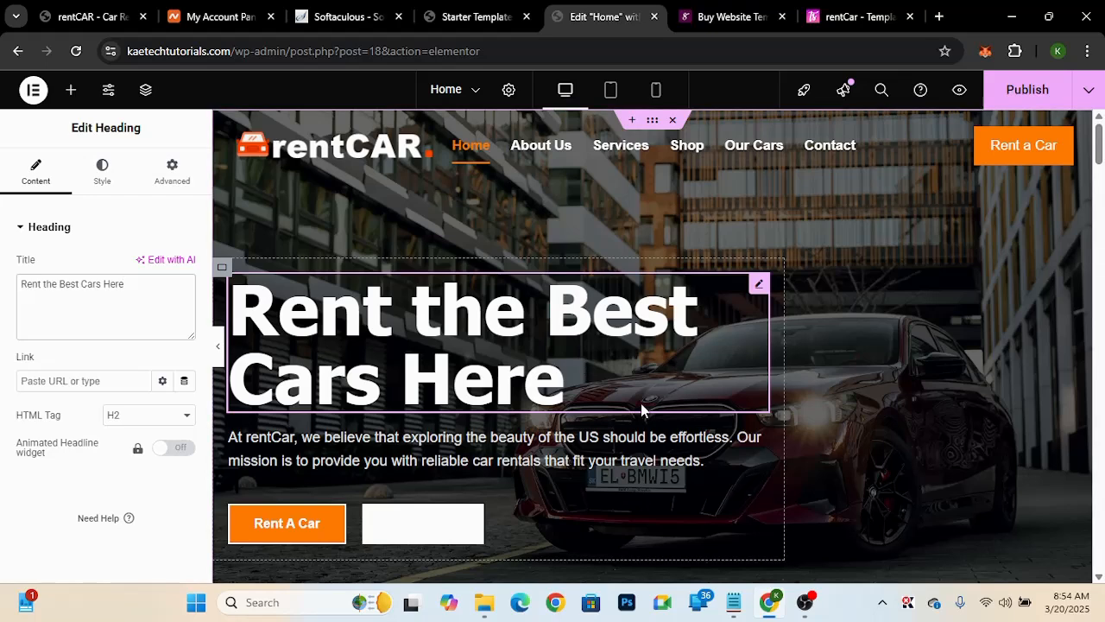
click(759, 438)
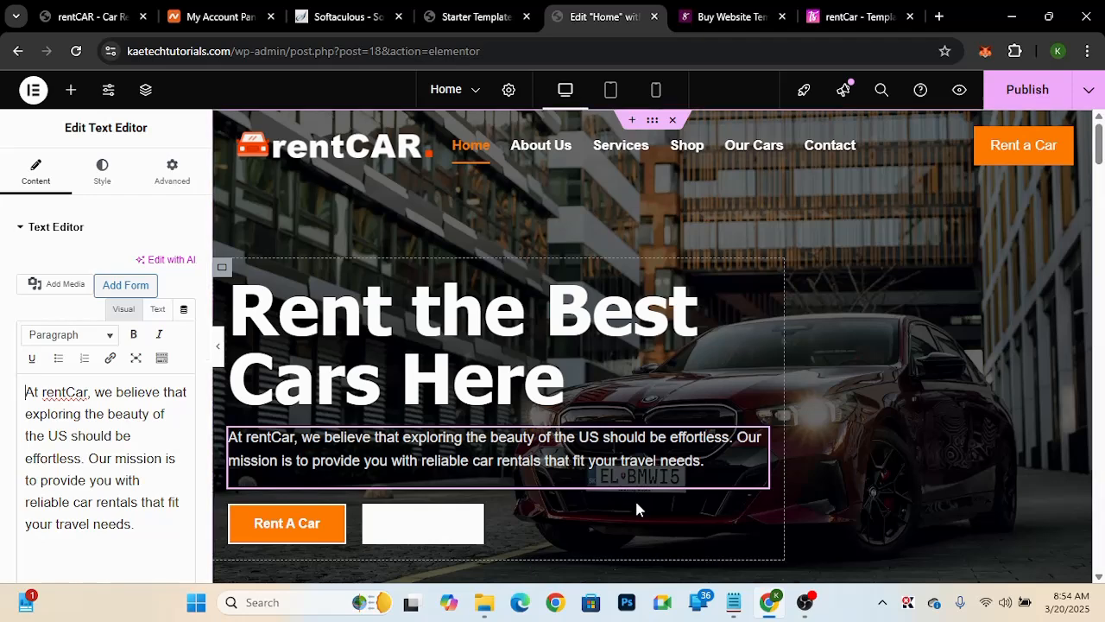
- Set the hero's Learn More button text color to the global color Theme Accent and publish the page
scroll(634, 498, down, 1)
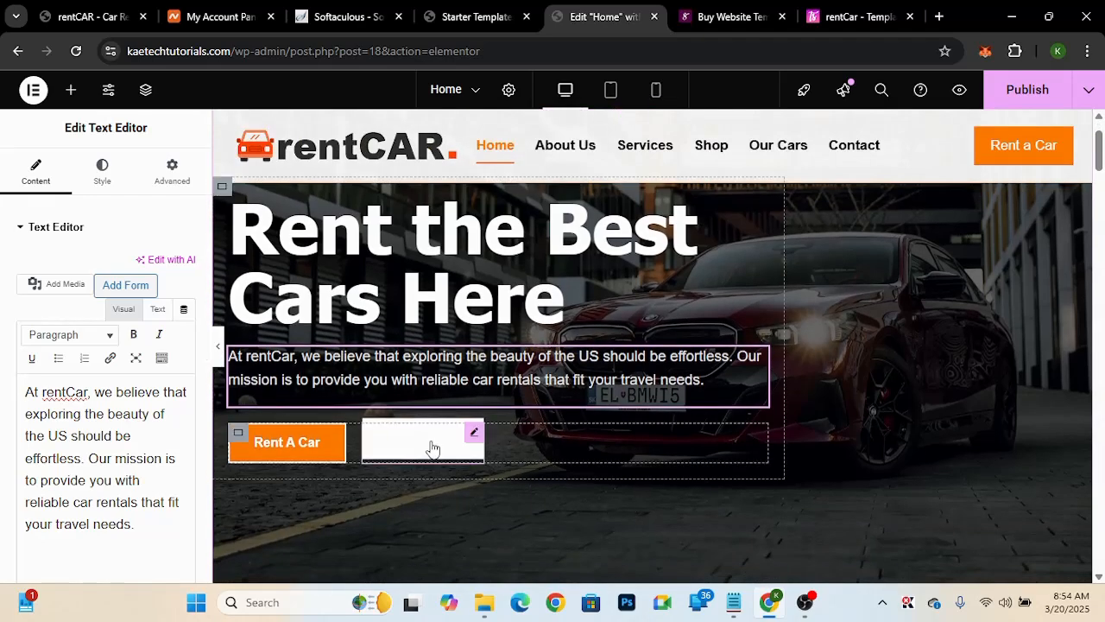
click(473, 437)
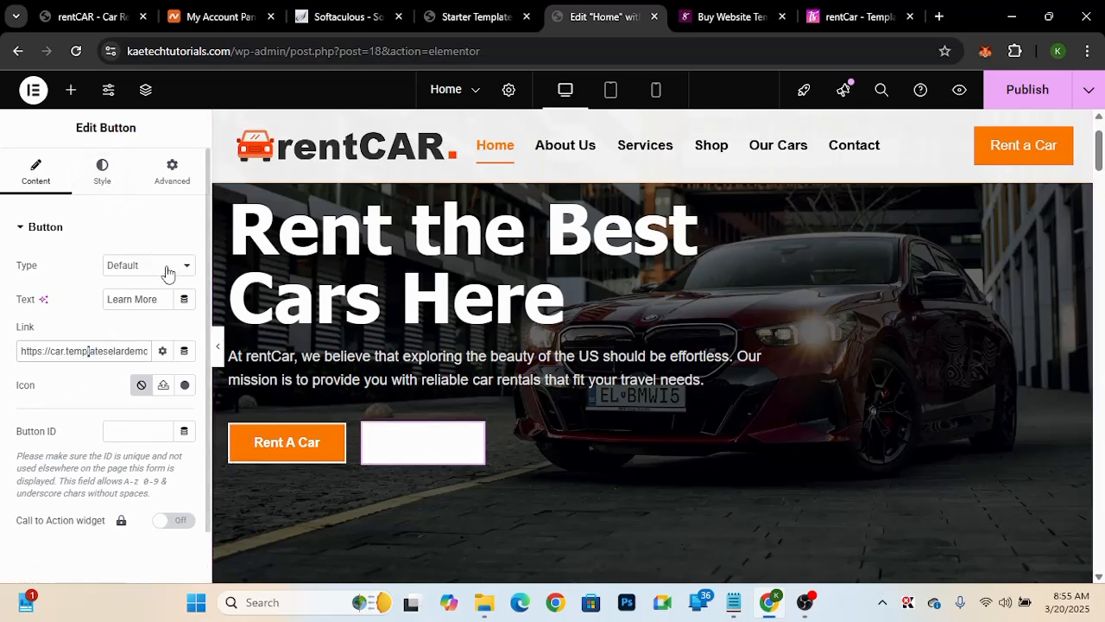
click(100, 176)
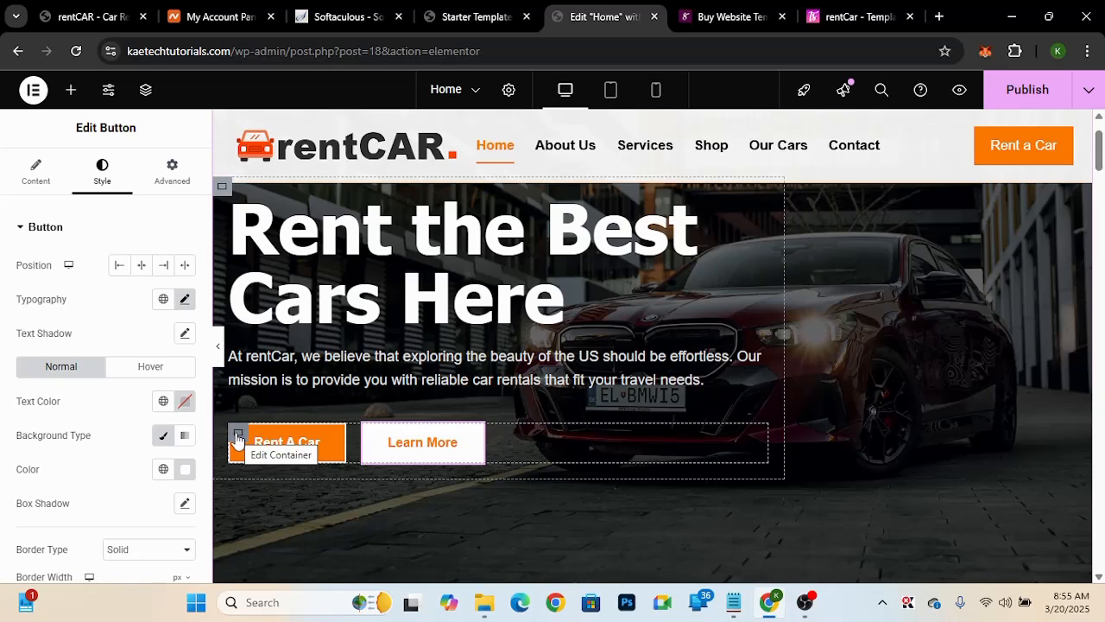
click(163, 402)
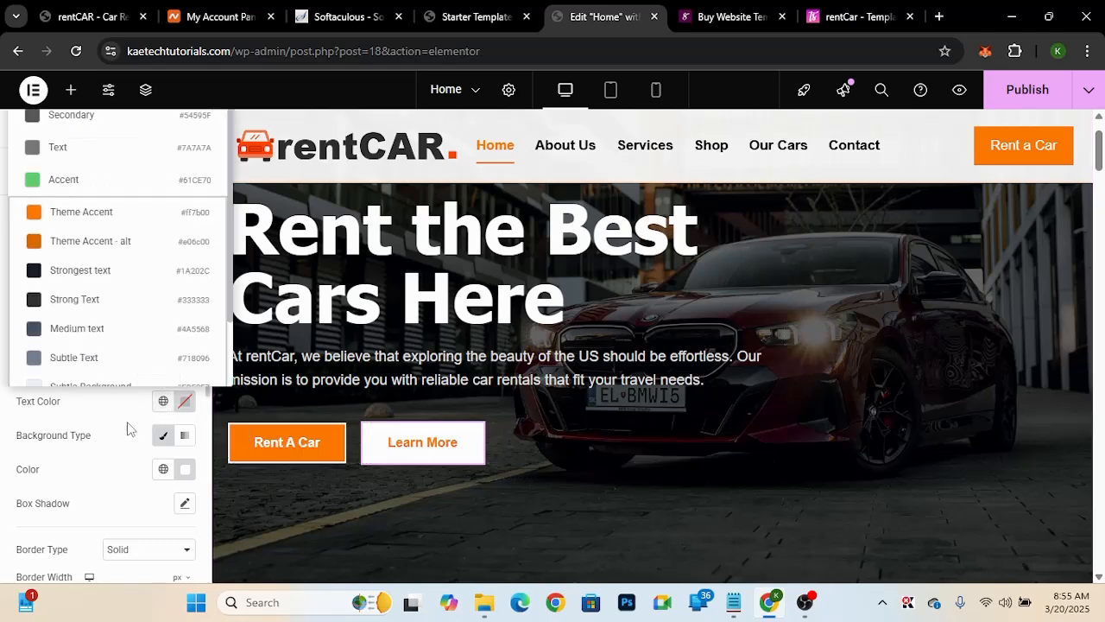
click(128, 427)
click(163, 401)
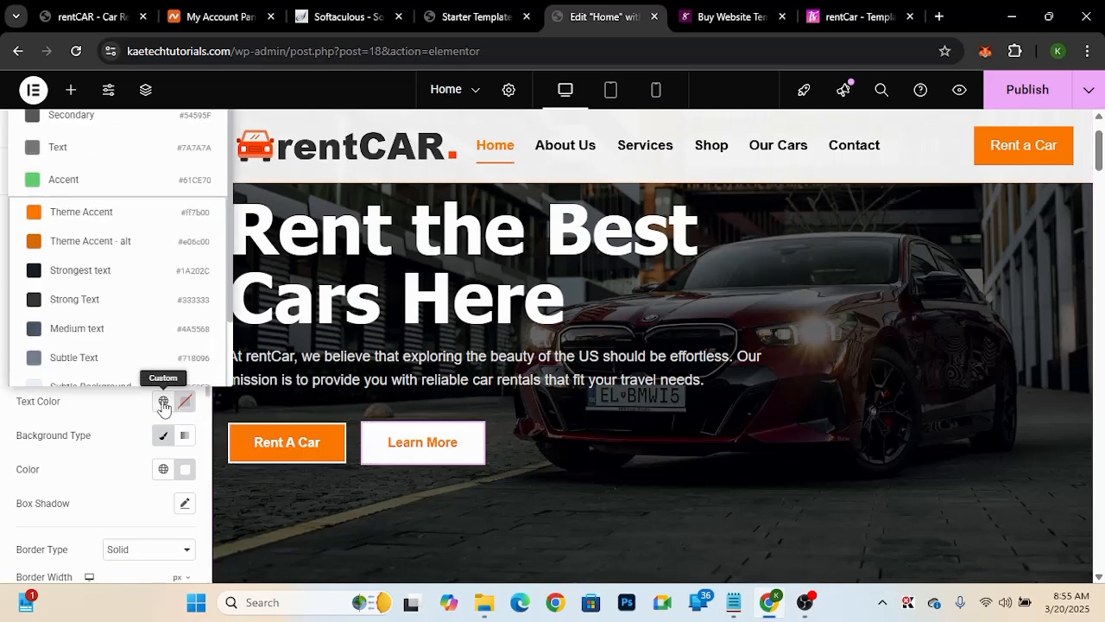
click(89, 218)
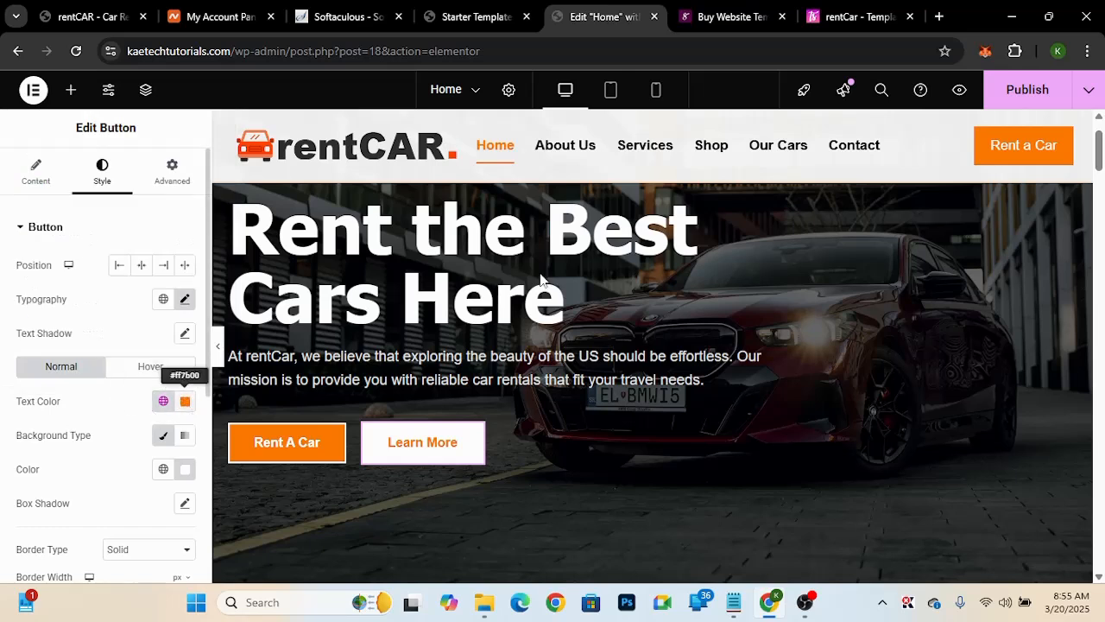
click(1028, 90)
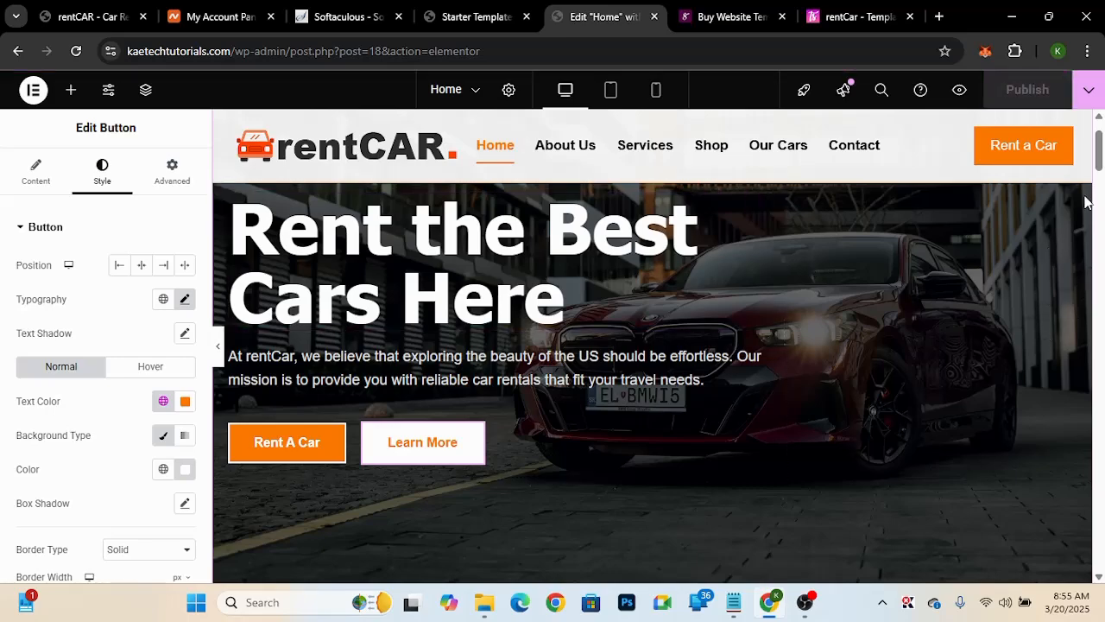
- Compare the page's blank section beside the black sports car with the same section on the template's demo site
drag(1099, 155, 1101, 390)
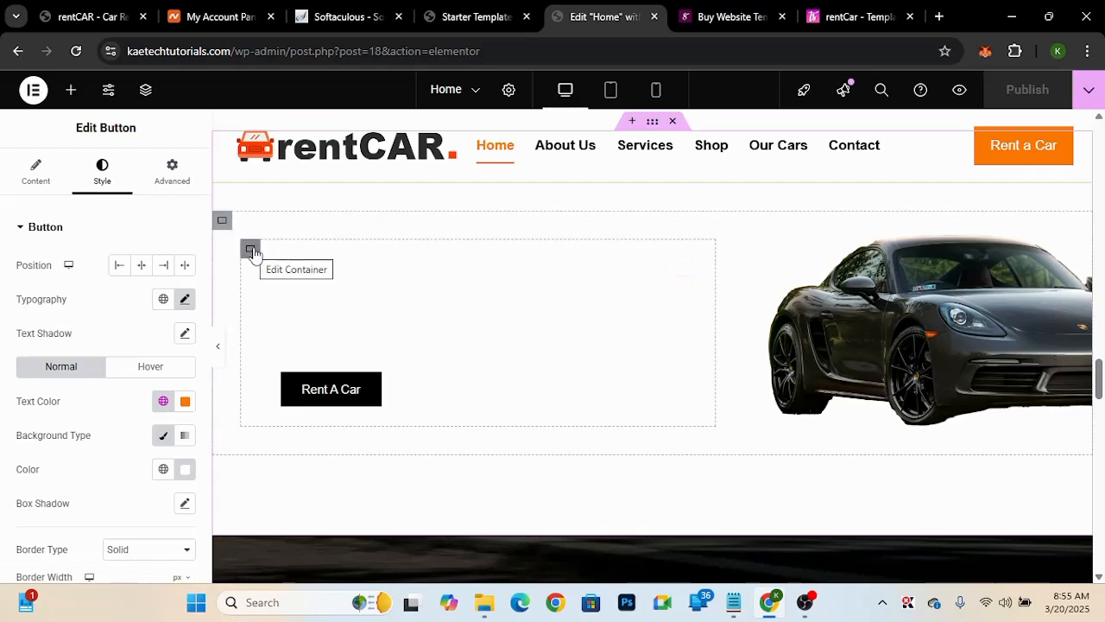
click(90, 17)
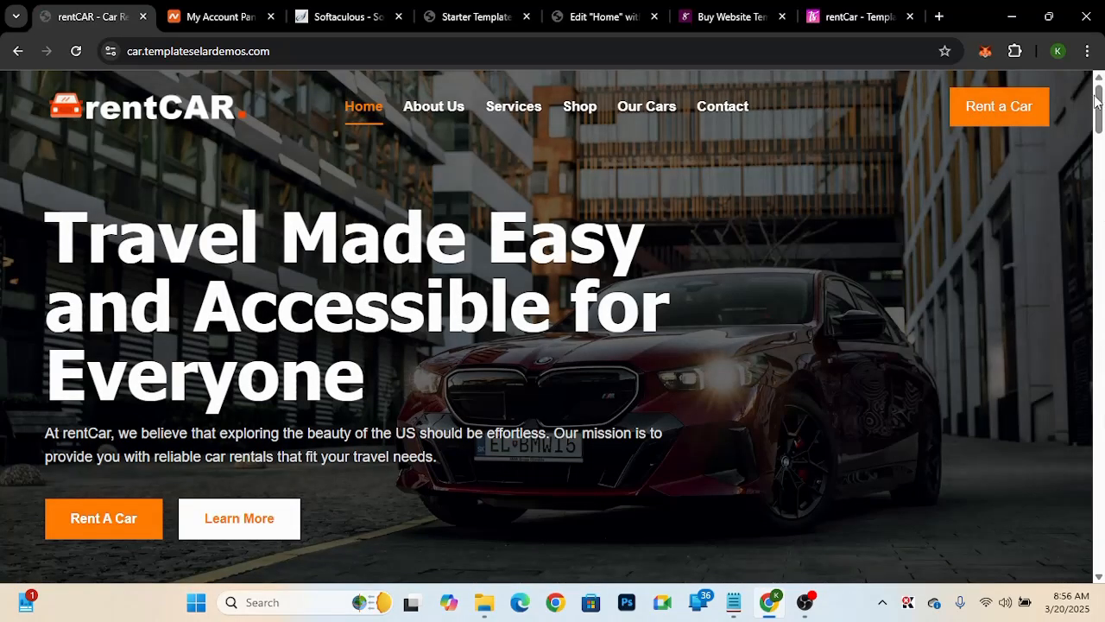
drag(1094, 102, 1098, 396)
scroll(1096, 371, up, 2)
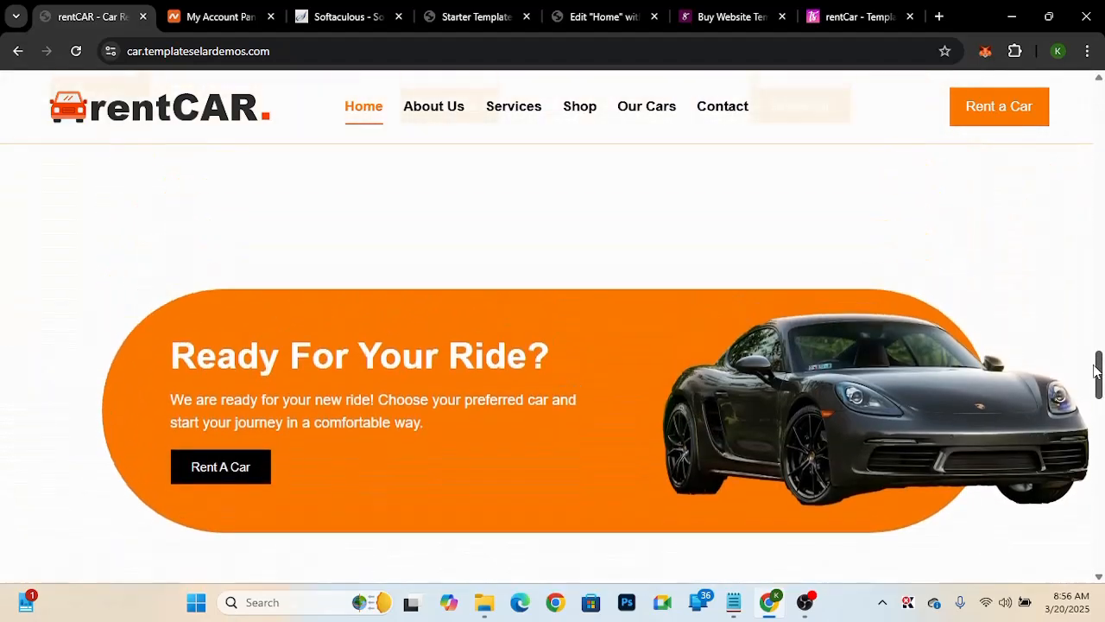
click(604, 16)
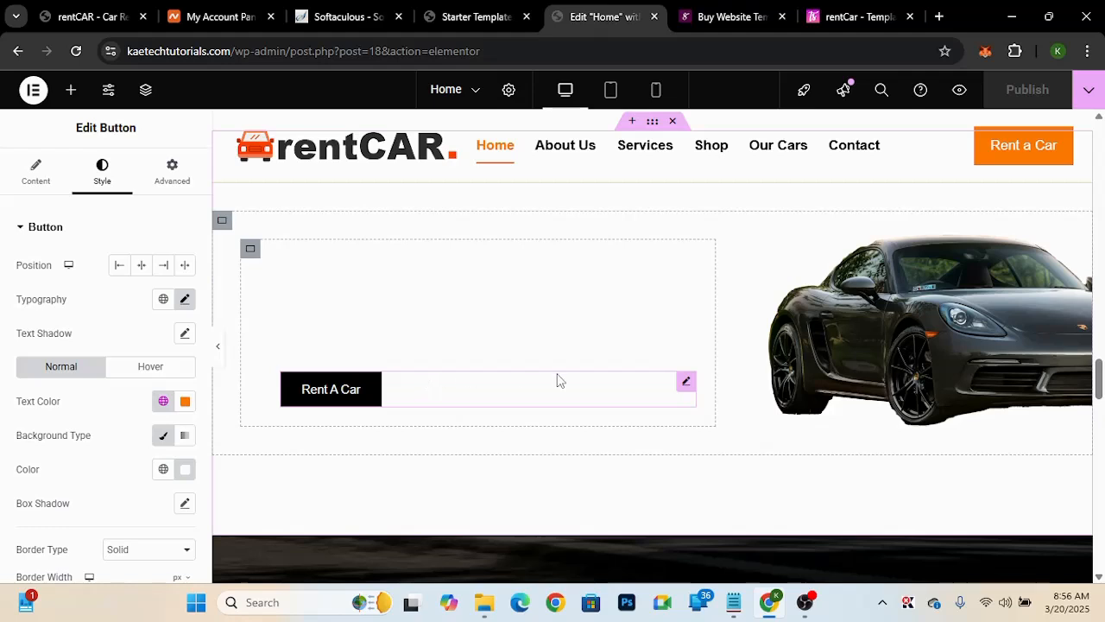
- Set the background of the container enclosing the Rent A Car button and sports car image to the global color Theme Accent
click(250, 254)
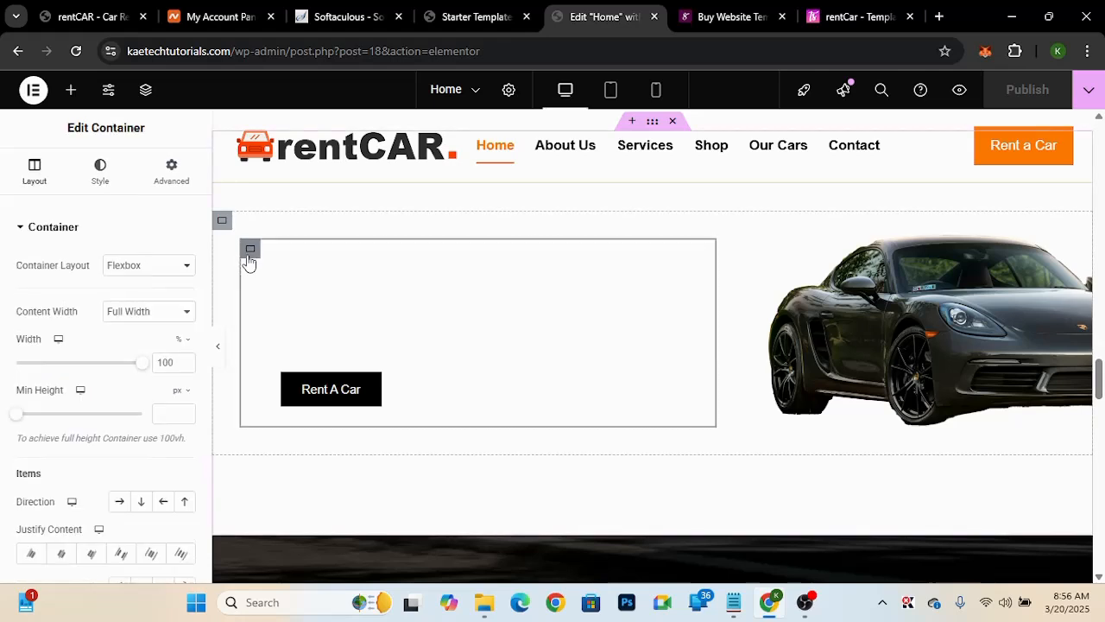
click(145, 91)
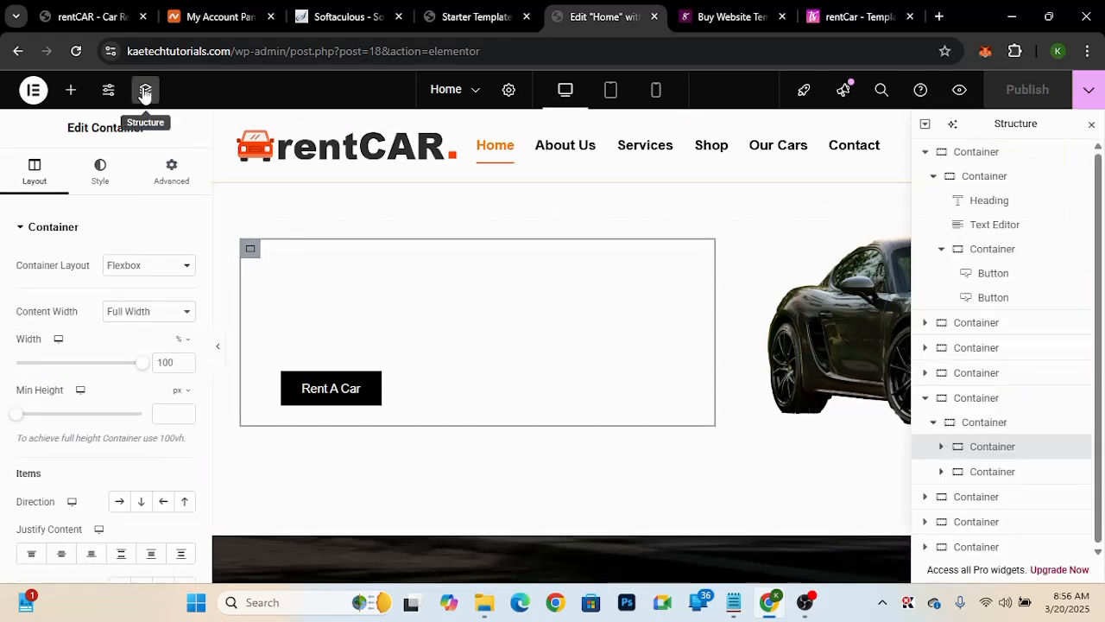
click(990, 423)
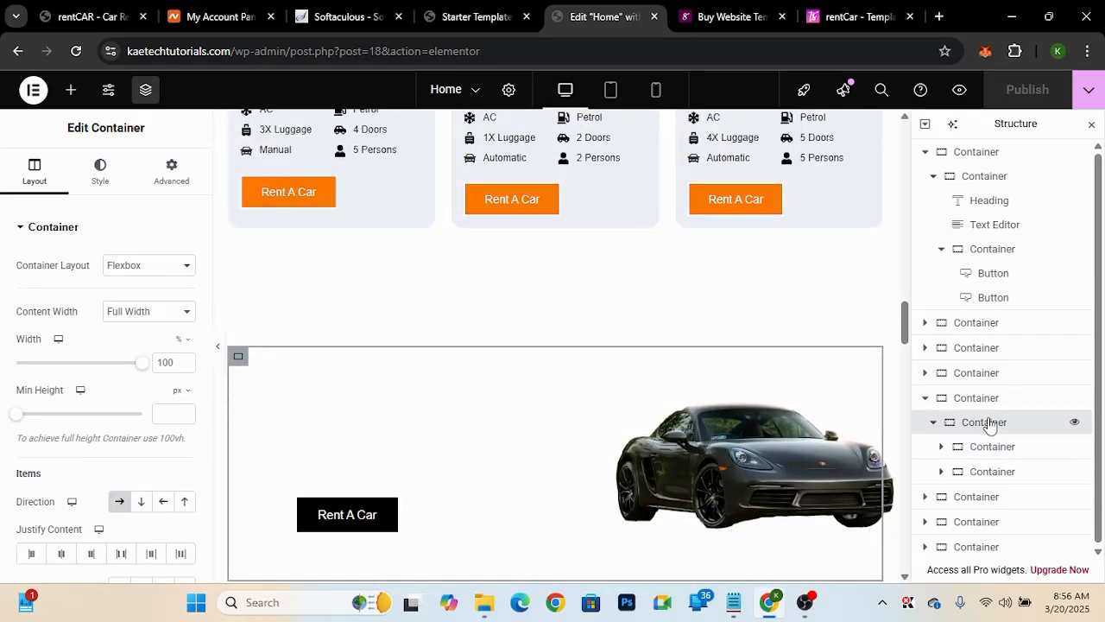
click(98, 174)
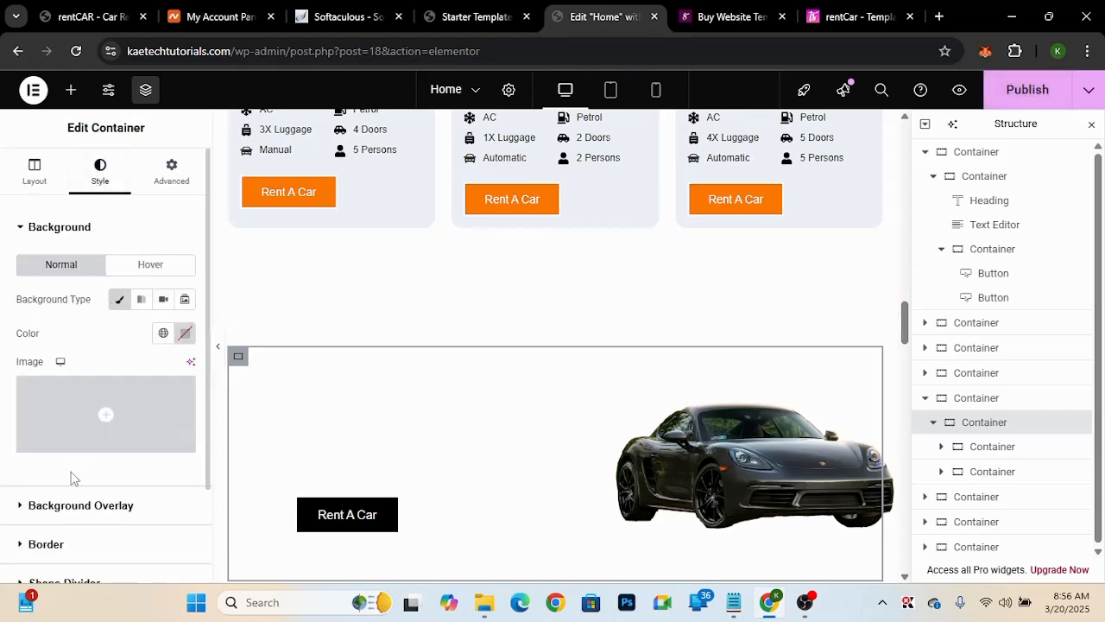
click(164, 341)
click(99, 145)
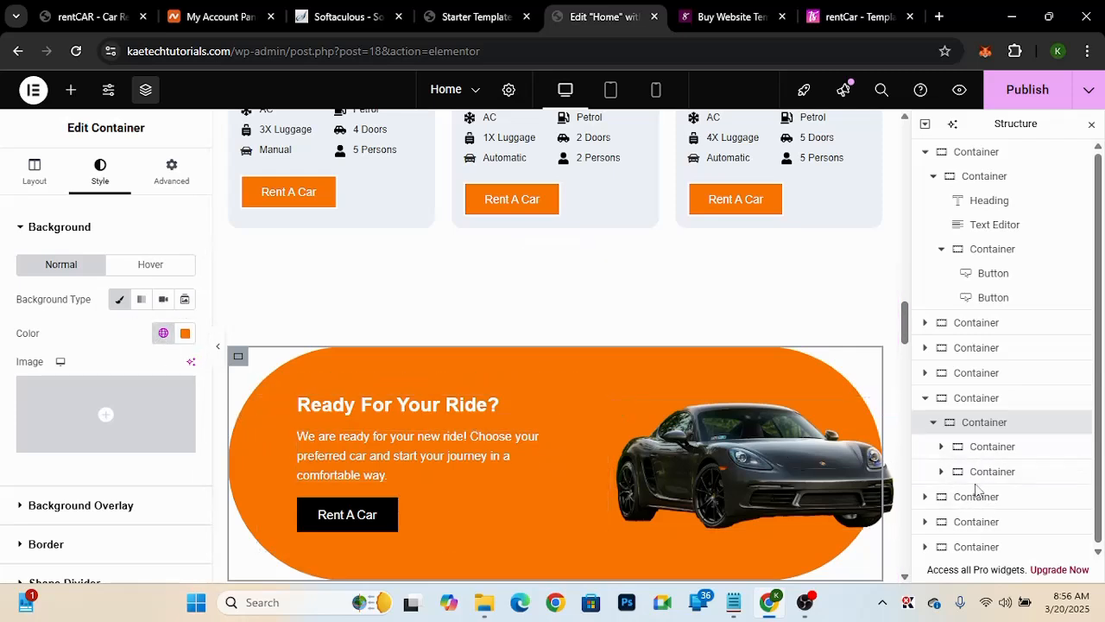
scroll(666, 466, down, 3)
scroll(667, 468, up, 10)
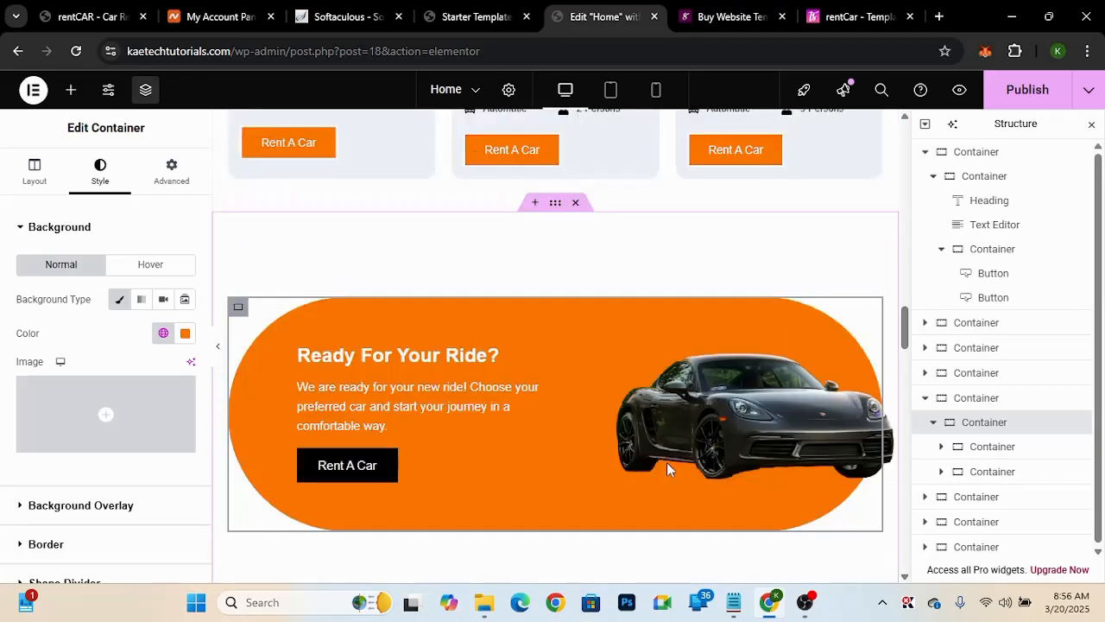
scroll(666, 469, up, 12)
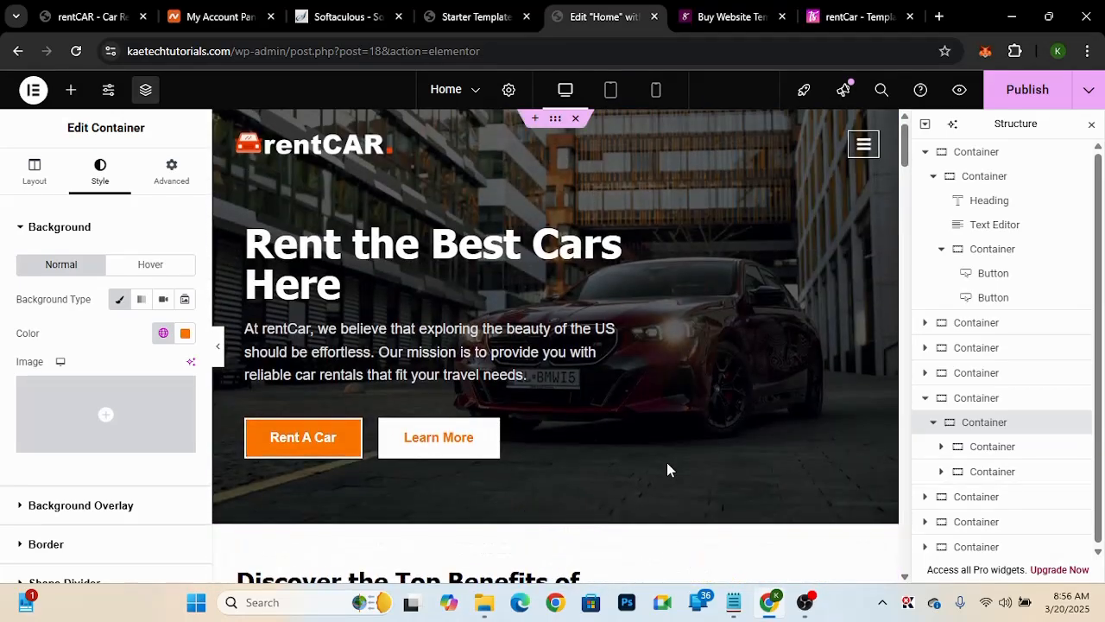
- Publish the home page with its recolored container and review the page's sections in the editor
scroll(667, 468, down, 12)
scroll(653, 321, down, 5)
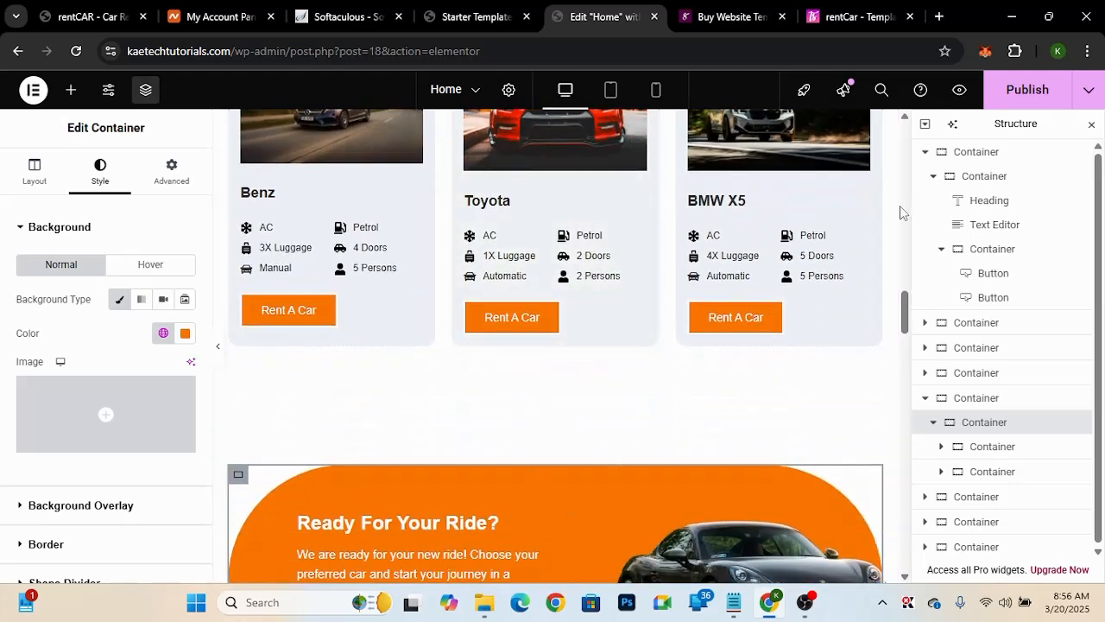
click(988, 90)
scroll(595, 323, up, 10)
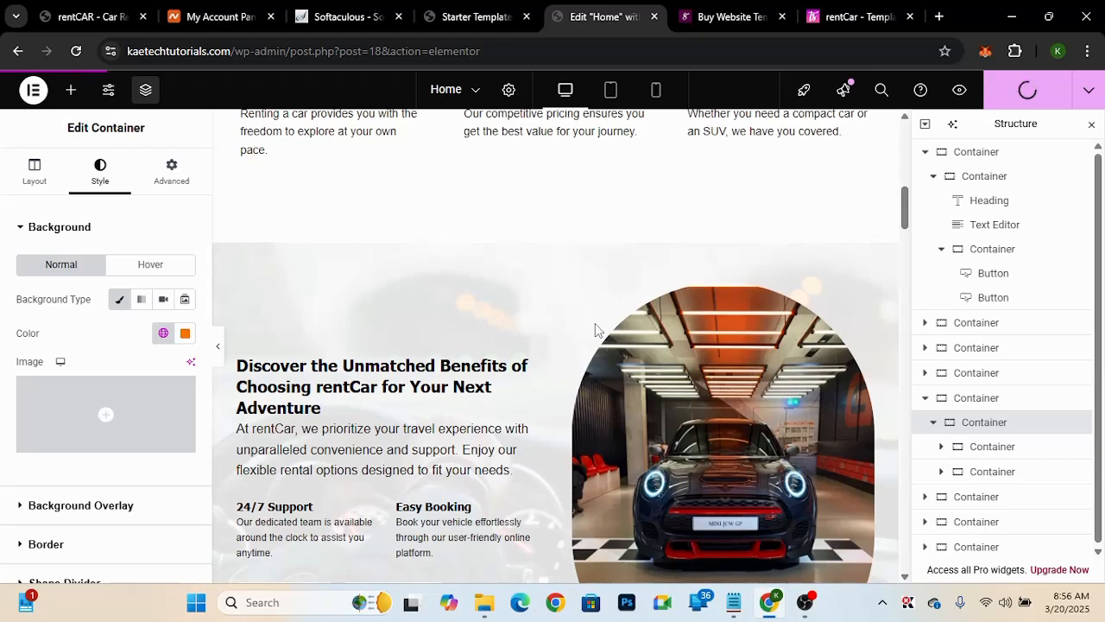
scroll(595, 323, down, 6)
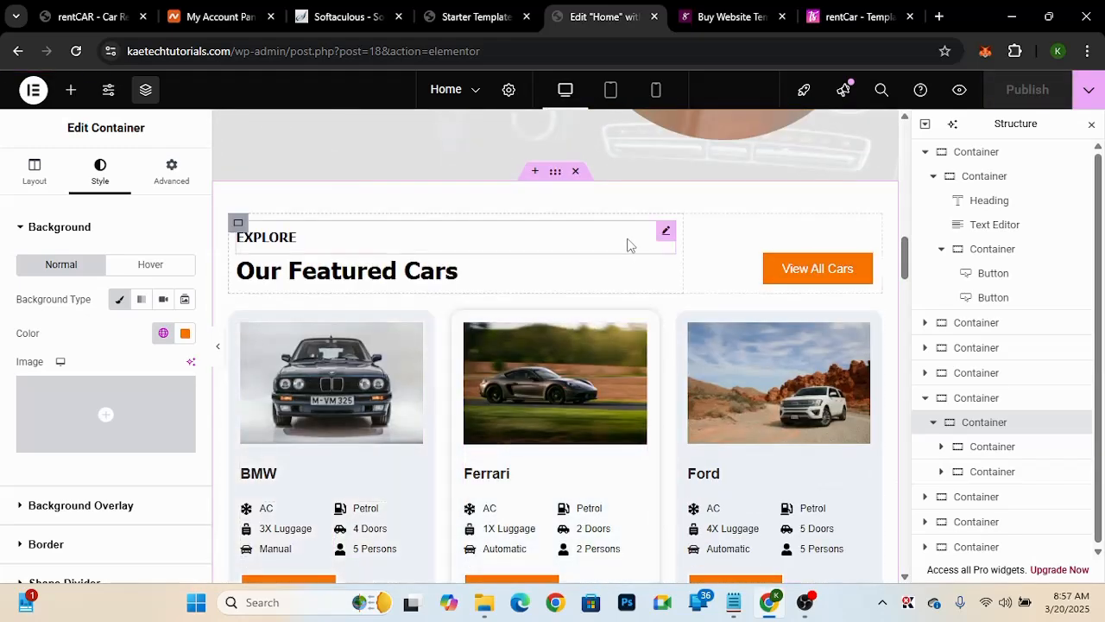
scroll(628, 246, up, 10)
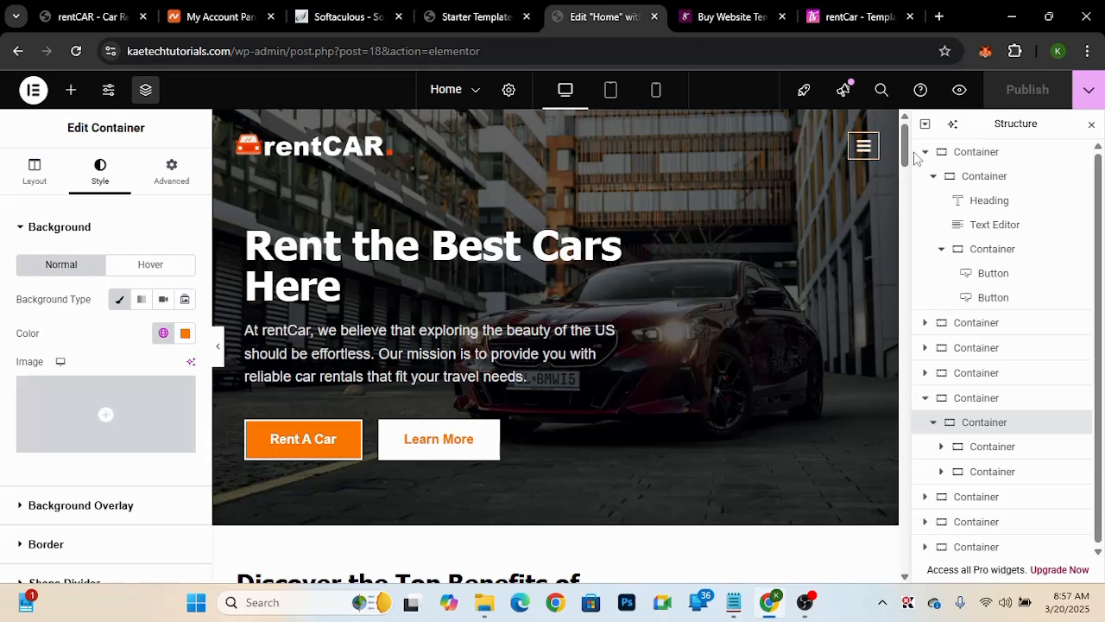
- Close the page structure view and exit the Elementor editor to the WordPress page screen
click(1091, 128)
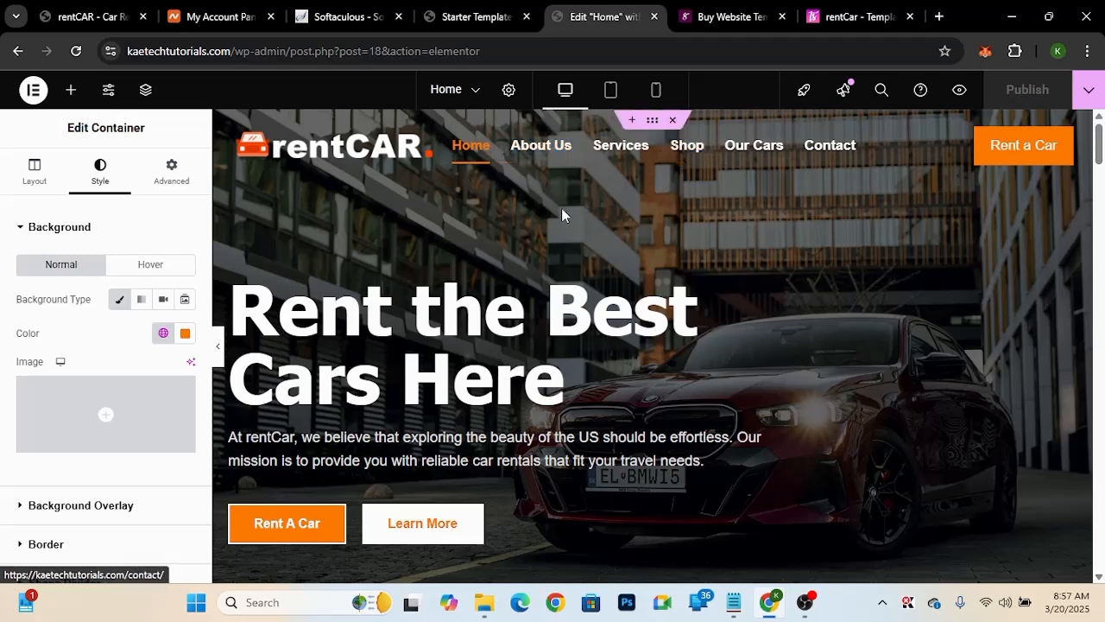
click(33, 90)
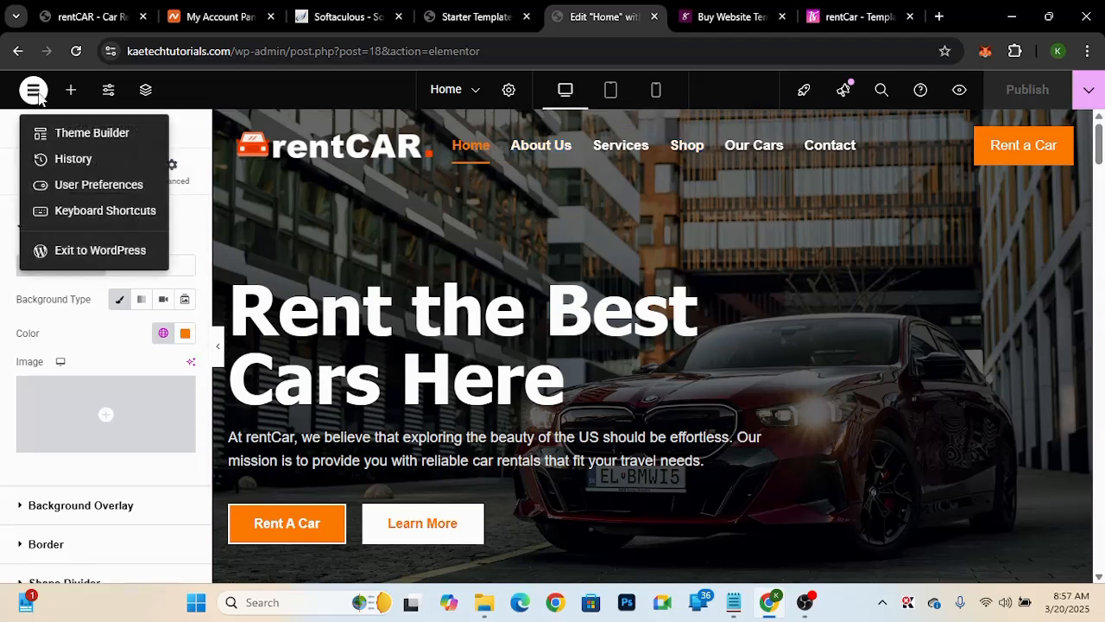
click(39, 249)
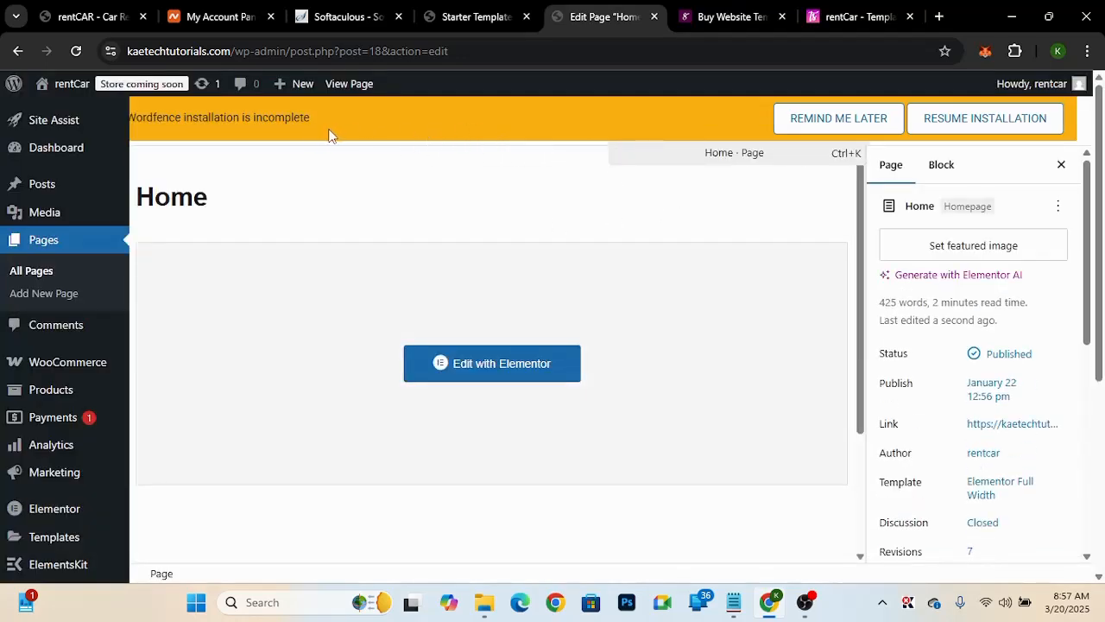
- Open the theme Customizer from the WordPress dashboard and go to its Header settings
mouse_move(84, 443)
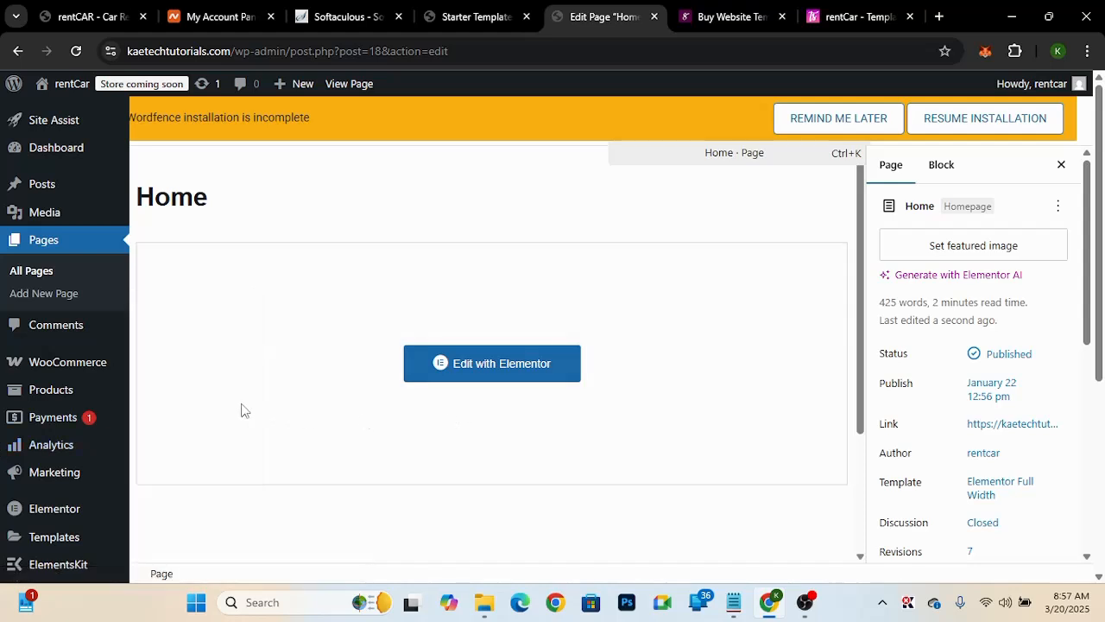
scroll(50, 510, down, 4)
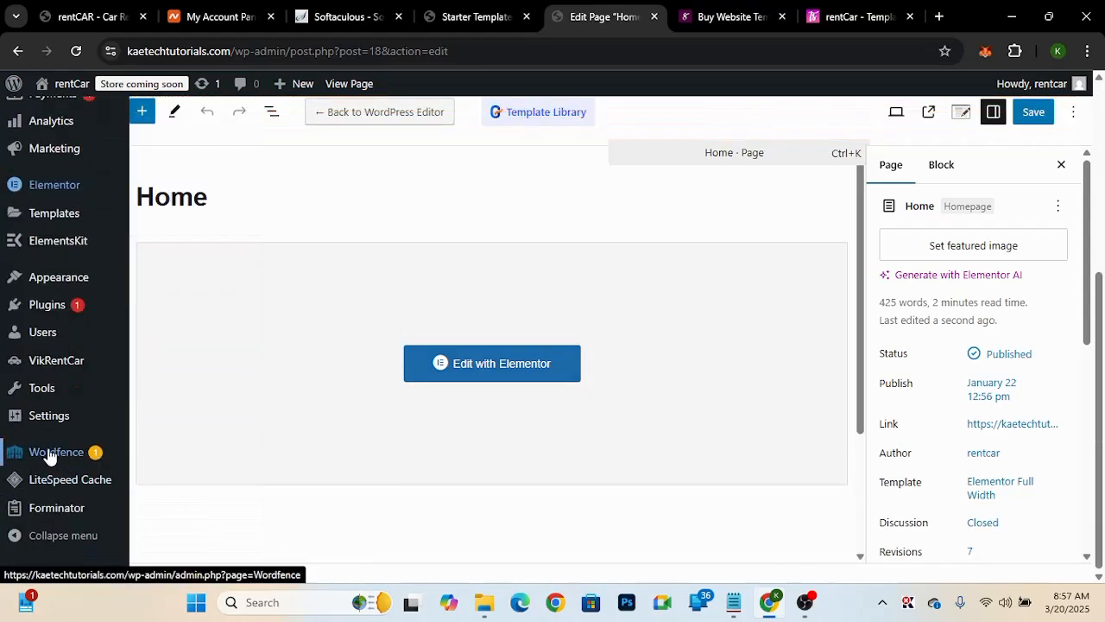
mouse_move(44, 457)
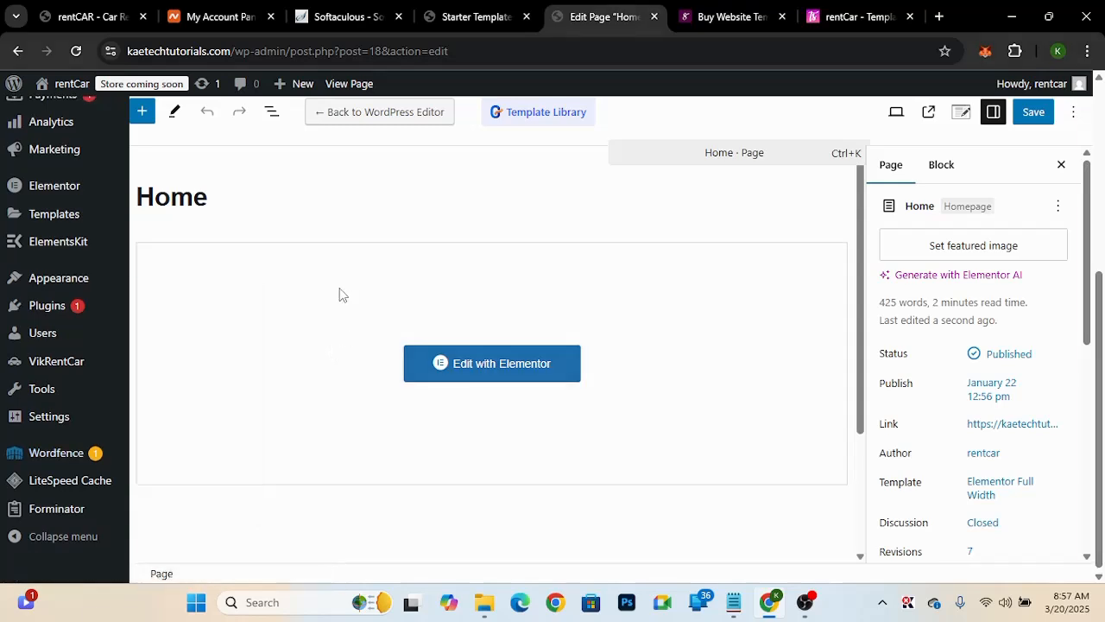
scroll(341, 293, up, 4)
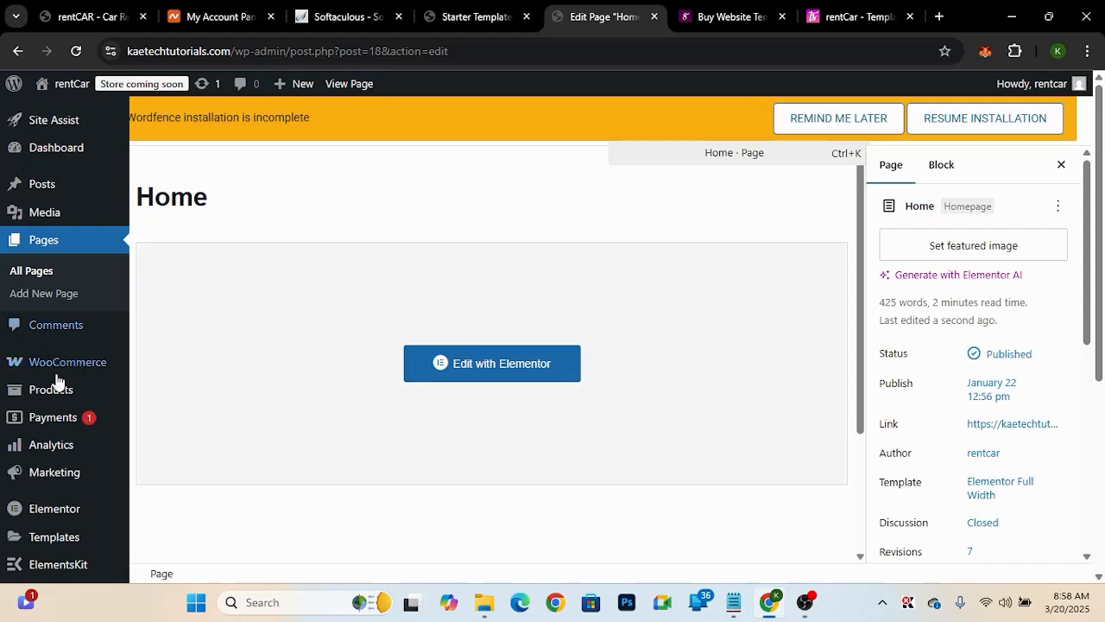
scroll(50, 518, down, 3)
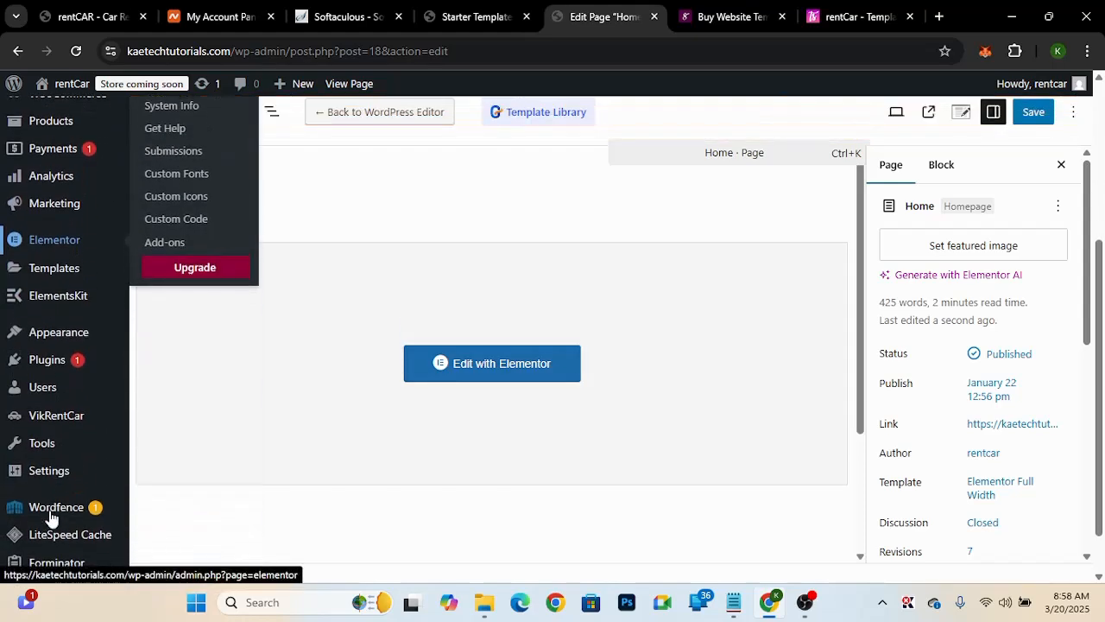
scroll(50, 517, down, 1)
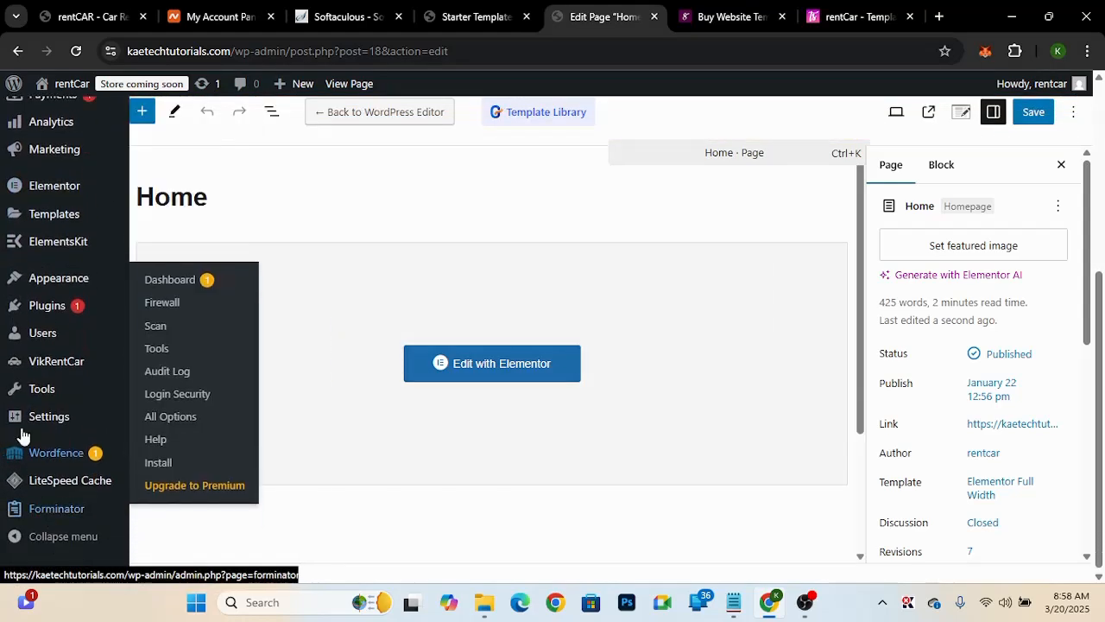
mouse_move(30, 278)
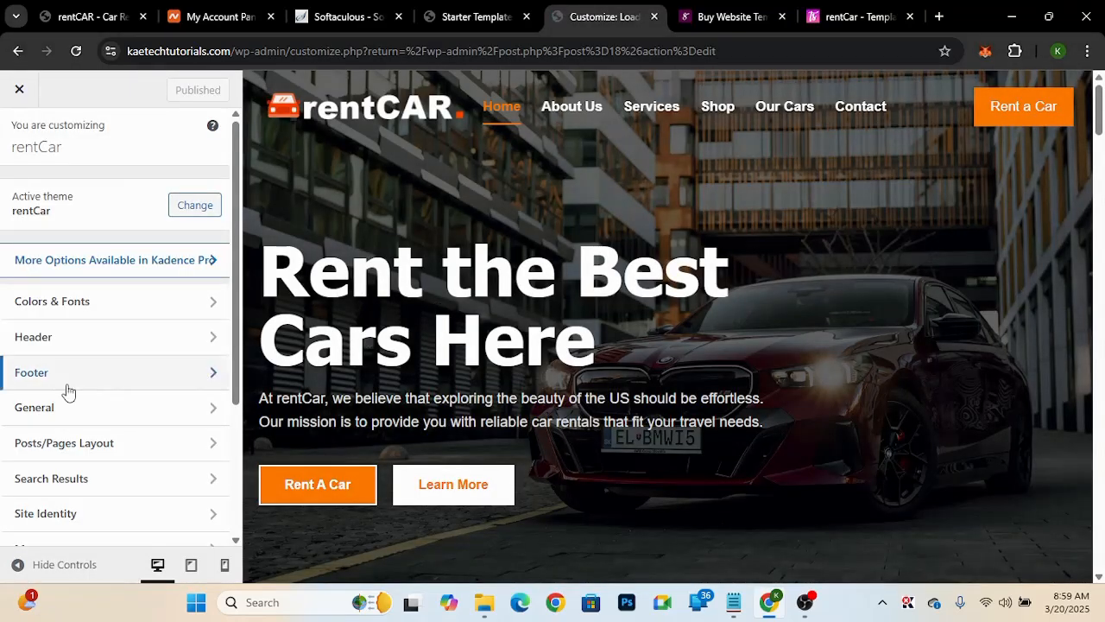
click(107, 343)
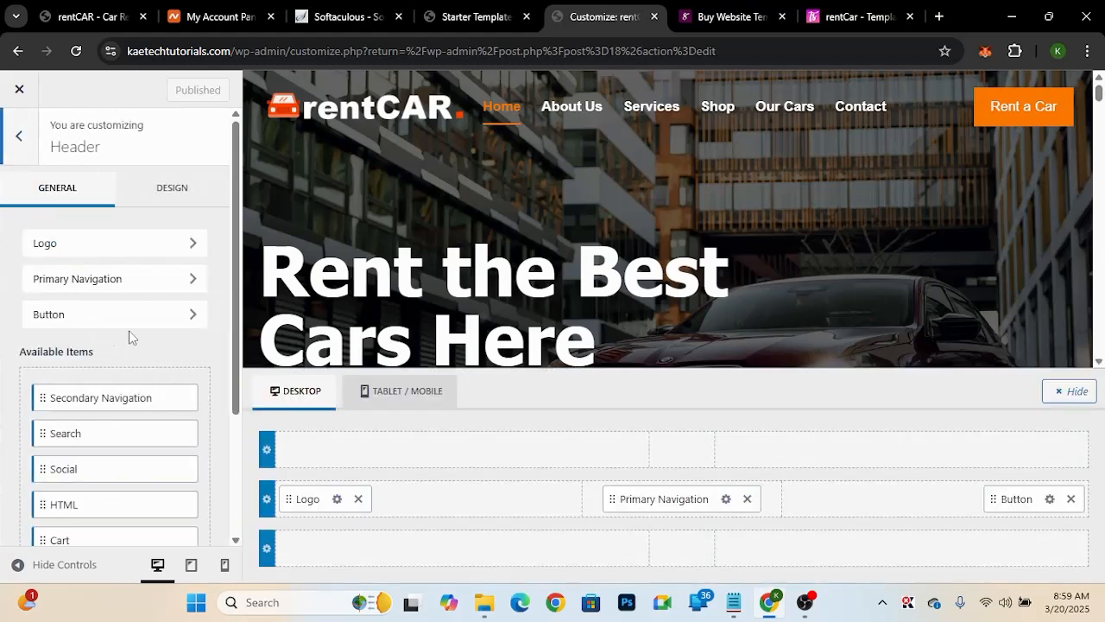
- Open the header logo's settings and browse the media library for a replacement logo image
click(337, 499)
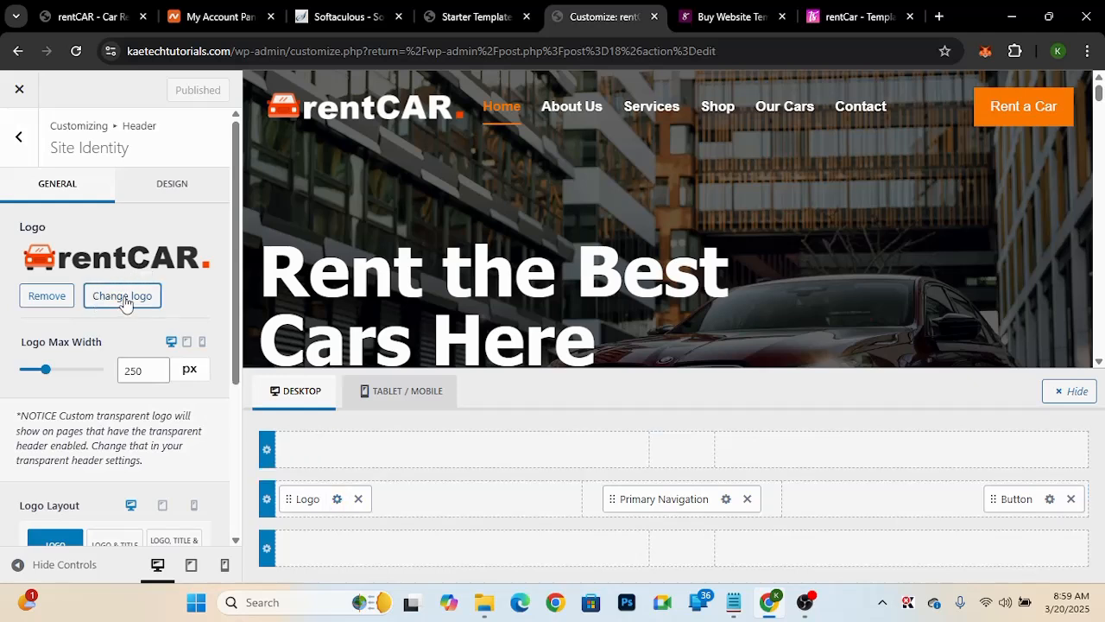
click(122, 297)
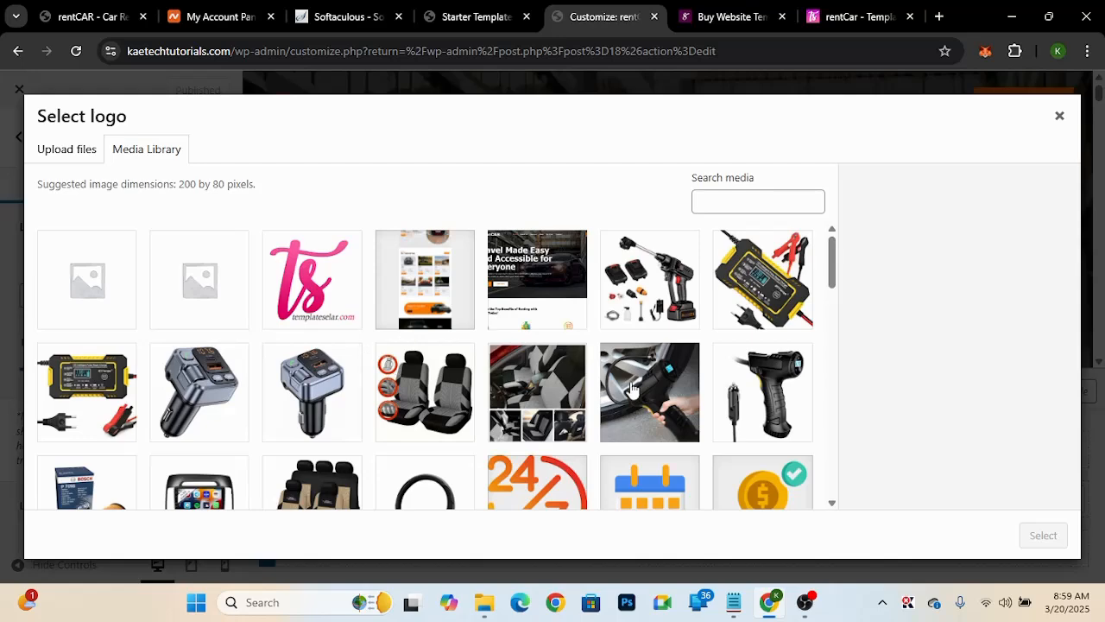
scroll(630, 399, down, 3)
scroll(628, 411, down, 9)
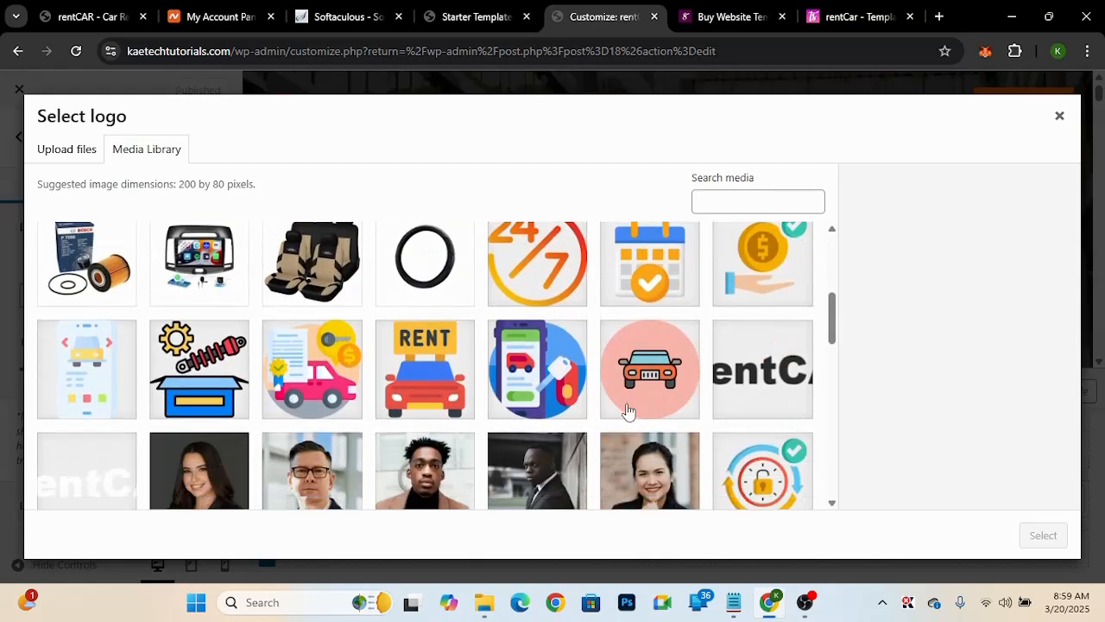
scroll(628, 412, up, 2)
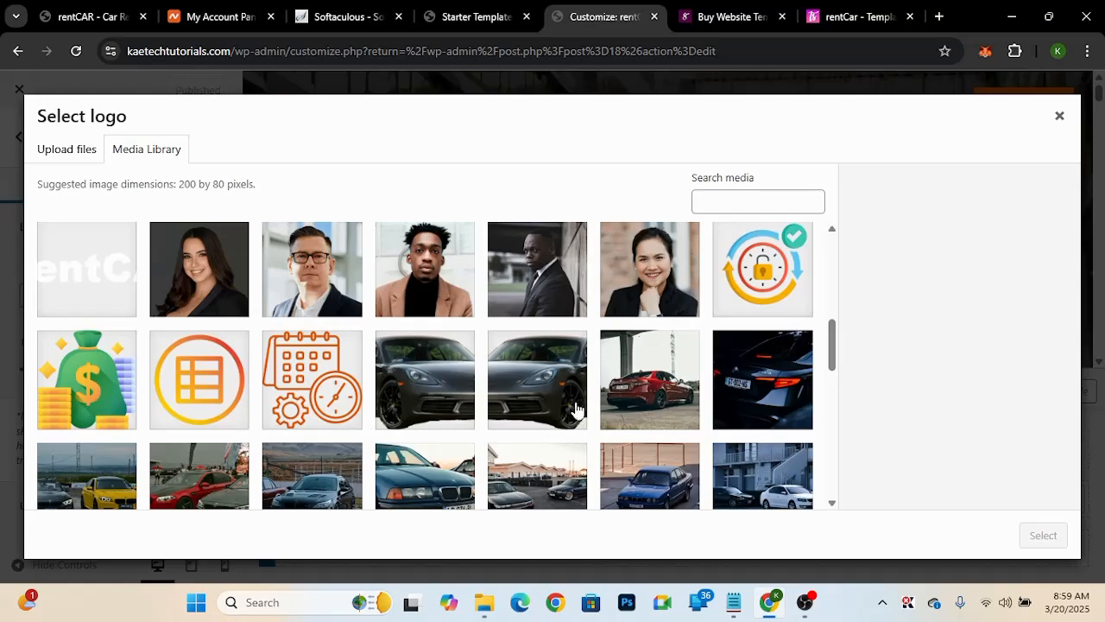
scroll(577, 409, down, 12)
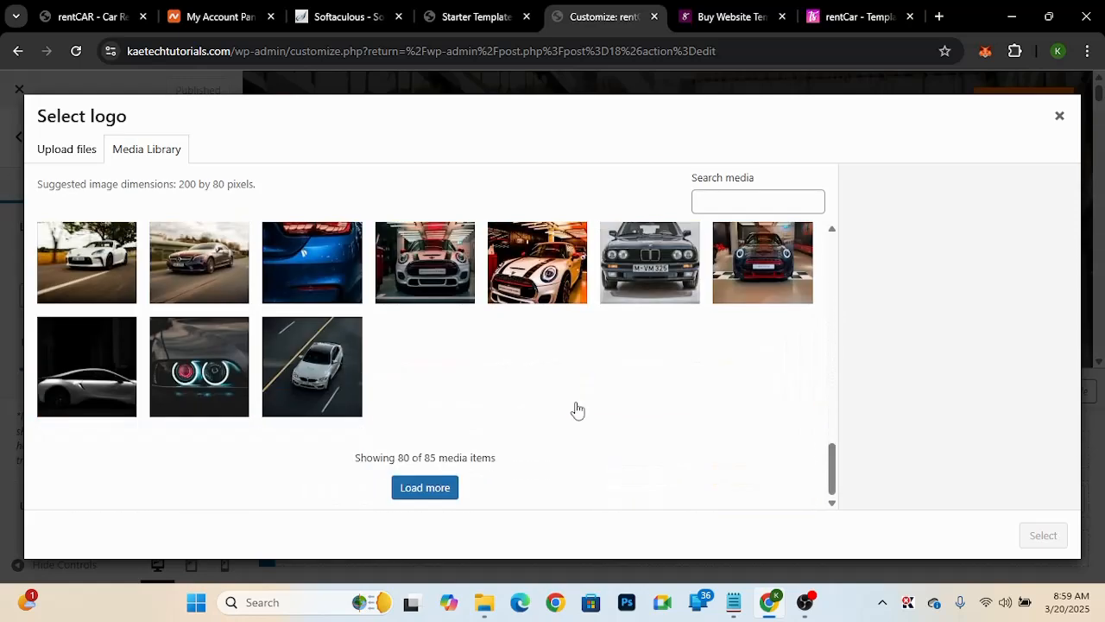
scroll(576, 409, up, 4)
scroll(576, 409, down, 5)
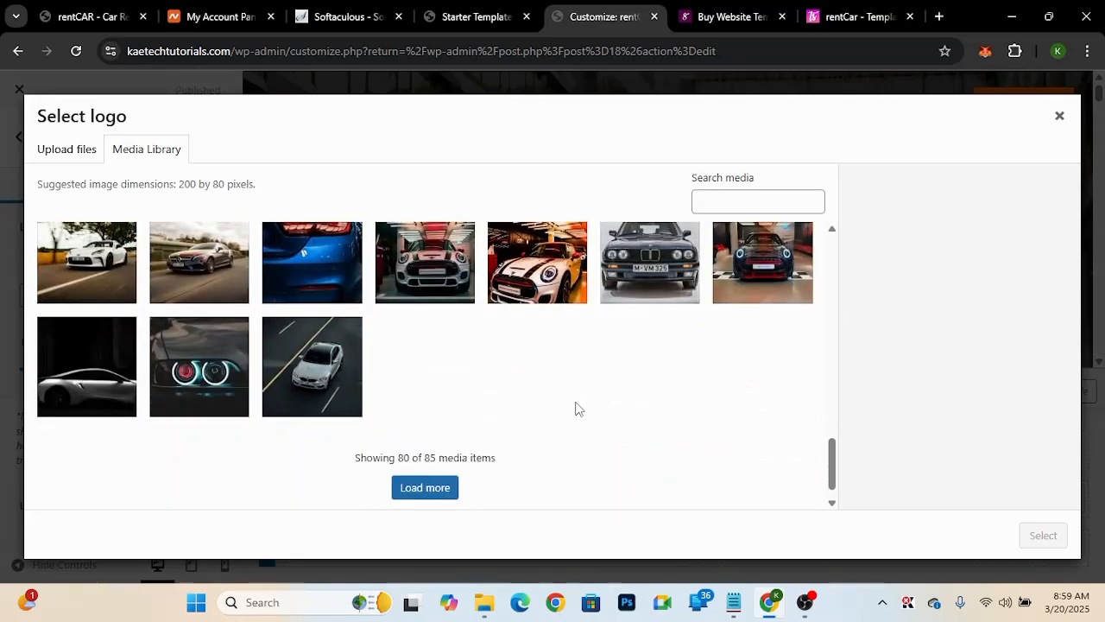
scroll(577, 409, up, 10)
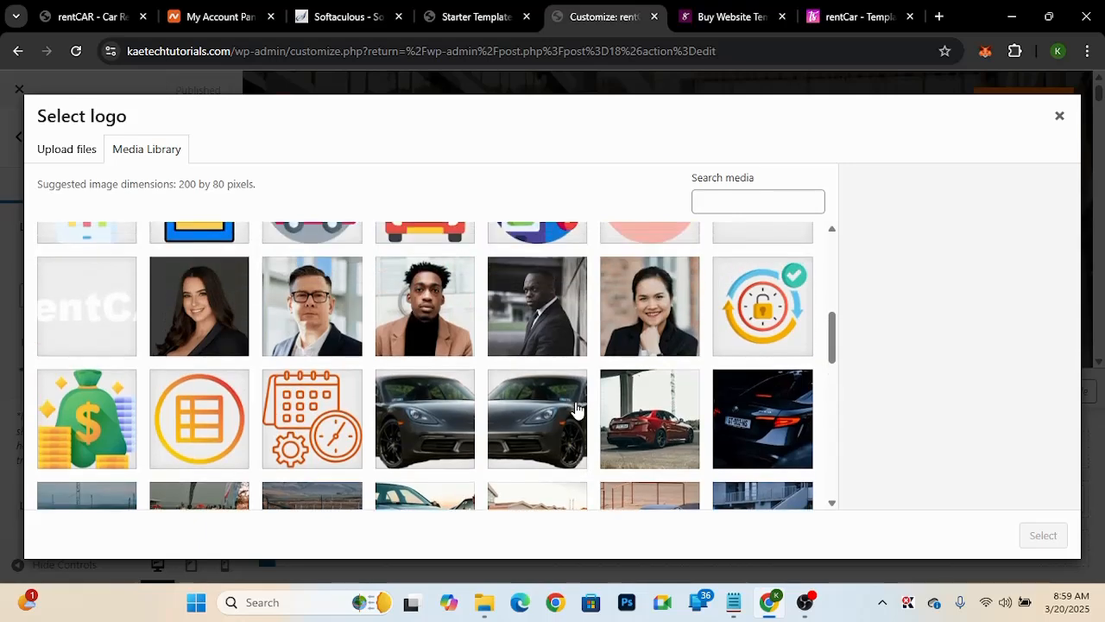
- Replace the site logo with rental-car.png from the media library, without cropping it
click(205, 420)
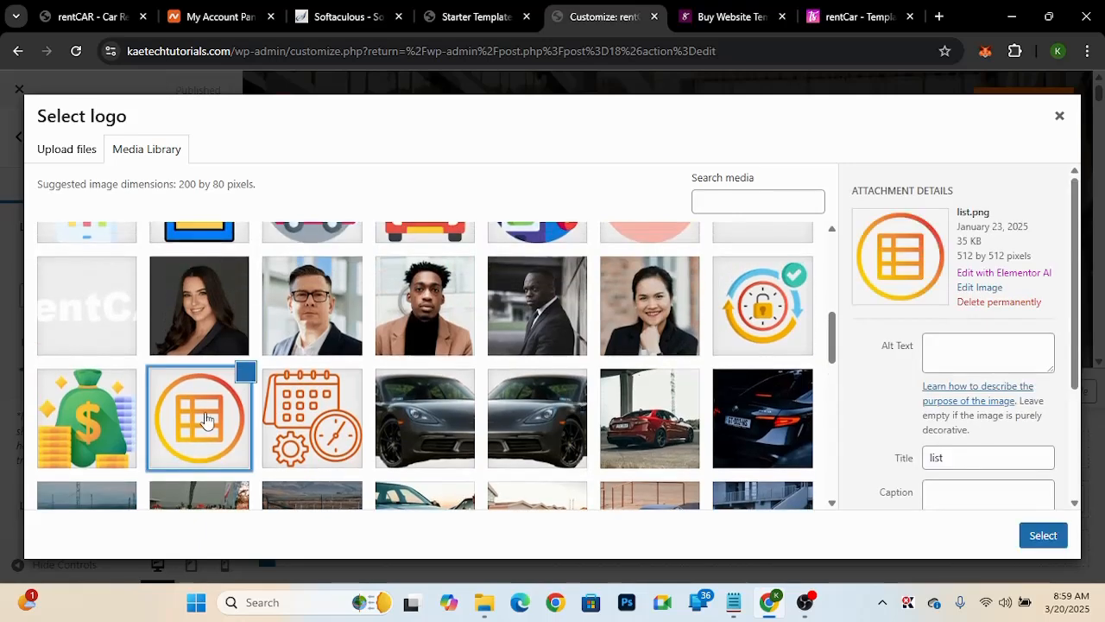
scroll(458, 399, up, 3)
click(421, 411)
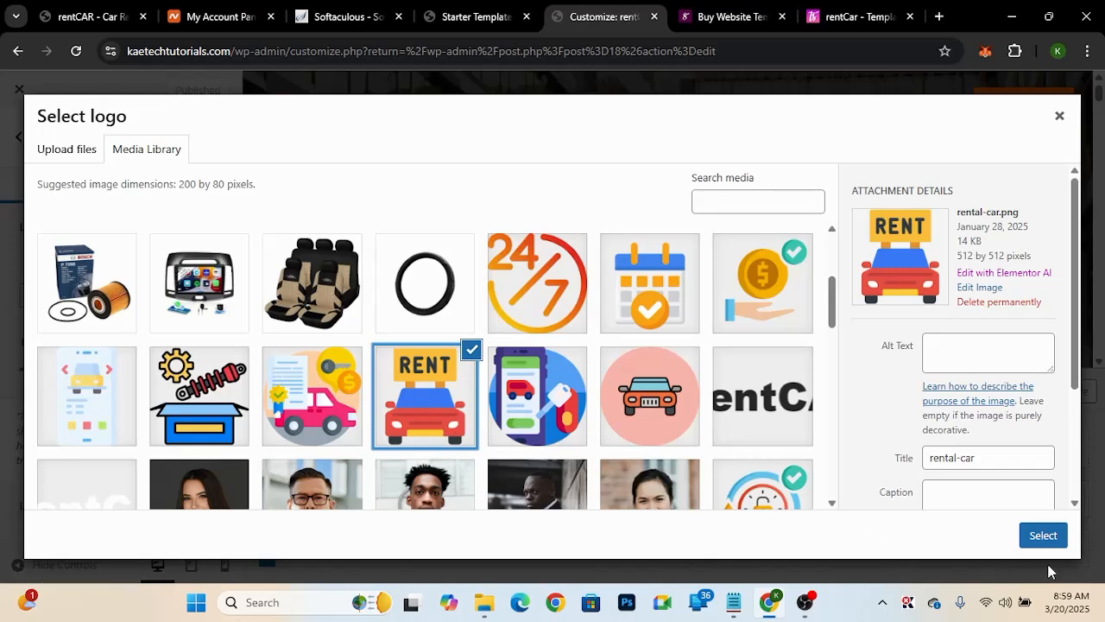
click(1043, 535)
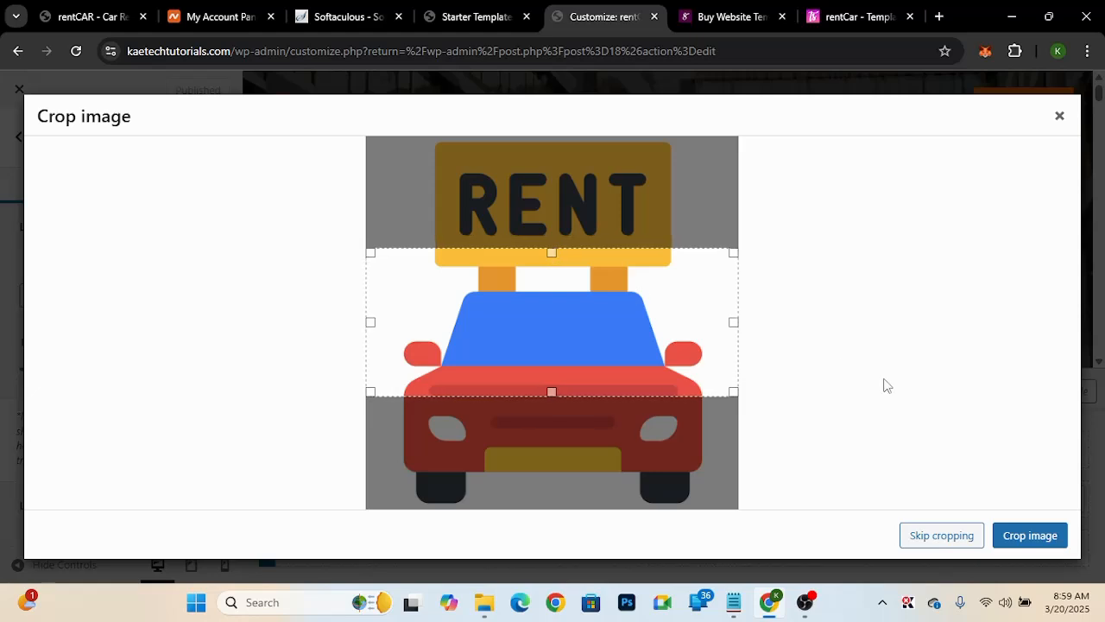
click(954, 539)
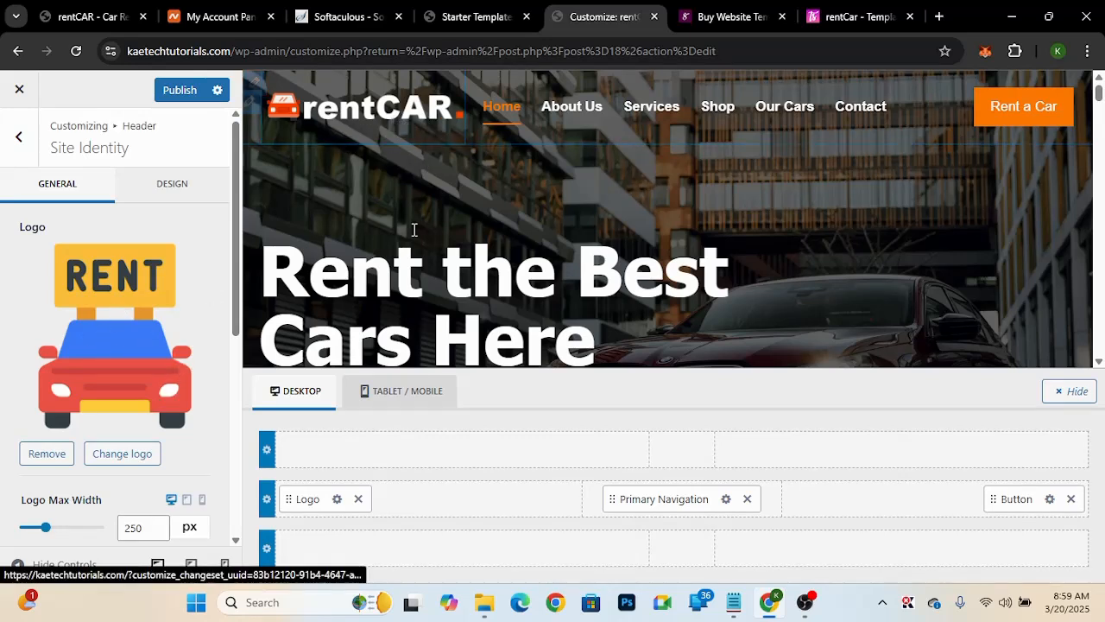
- Set the desktop Logo Max Width to 80 px and return to the Header settings
scroll(153, 333, down, 3)
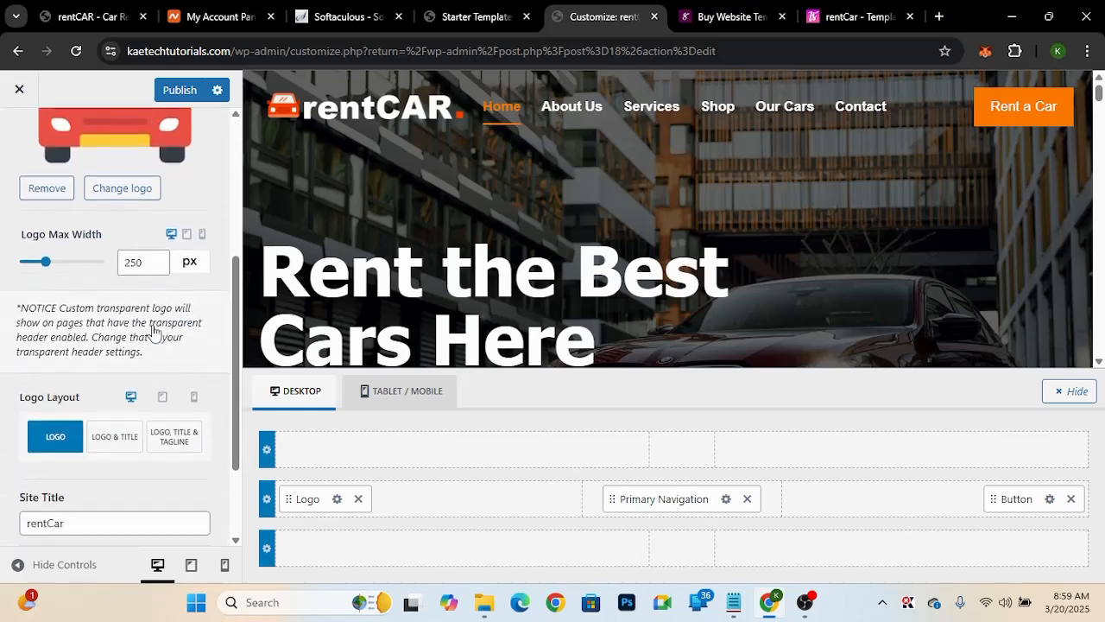
scroll(152, 328, up, 3)
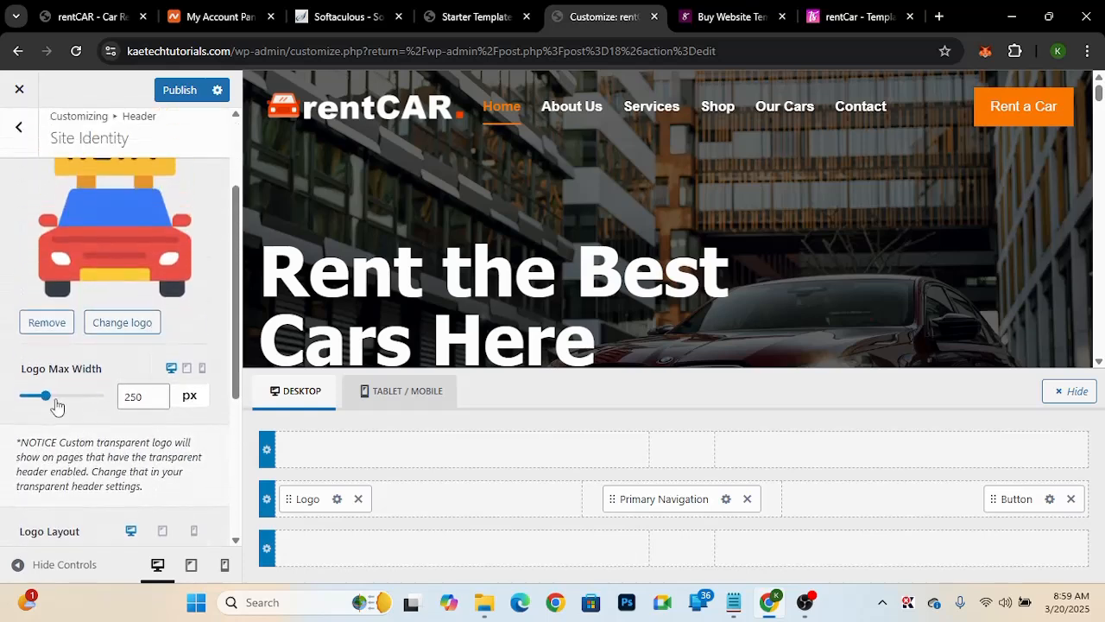
scroll(508, 257, down, 5)
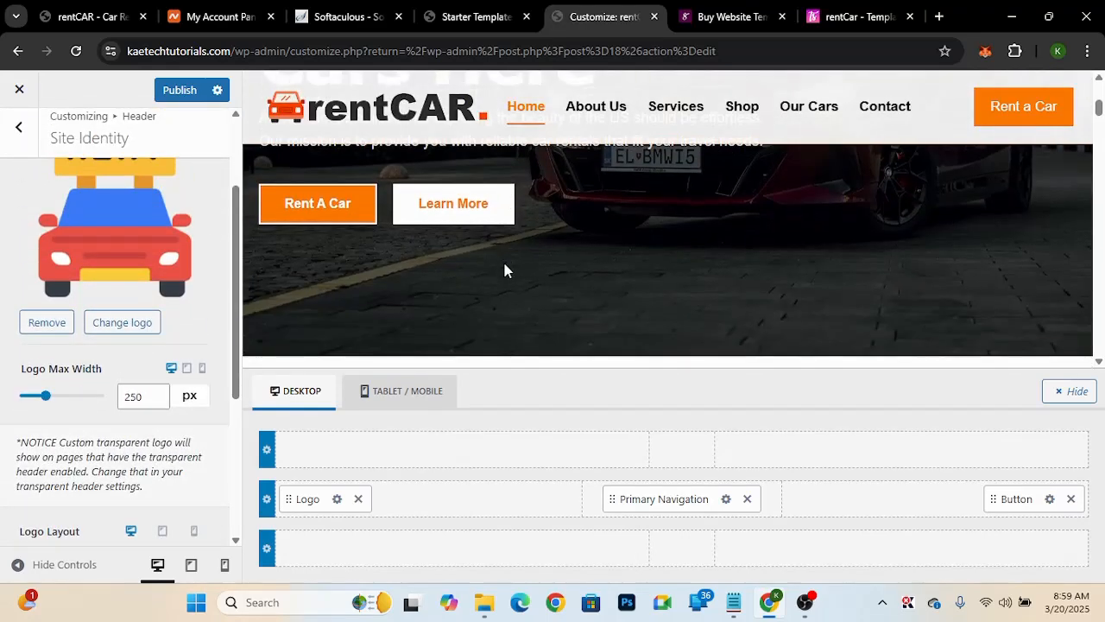
scroll(506, 271, up, 5)
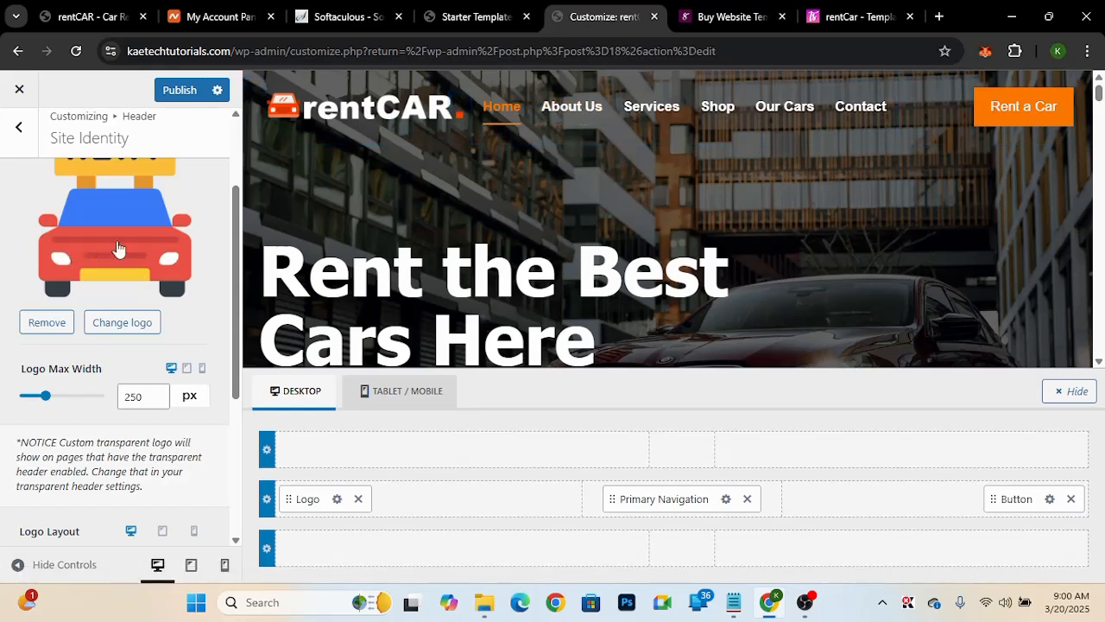
scroll(70, 296, up, 3)
scroll(69, 296, down, 3)
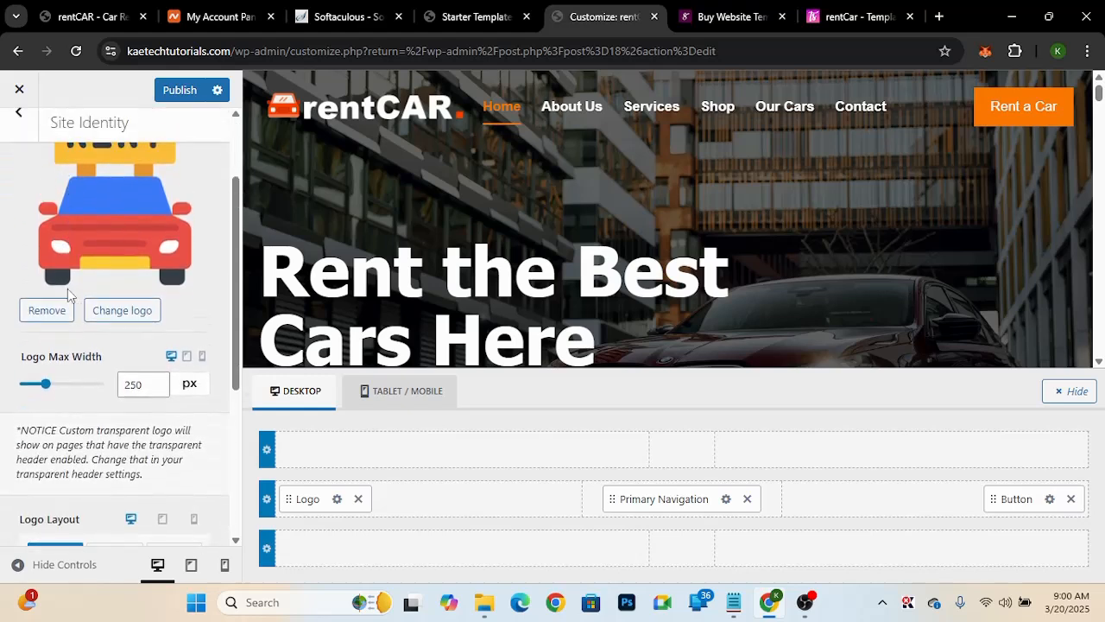
scroll(69, 296, up, 3)
scroll(69, 296, down, 1)
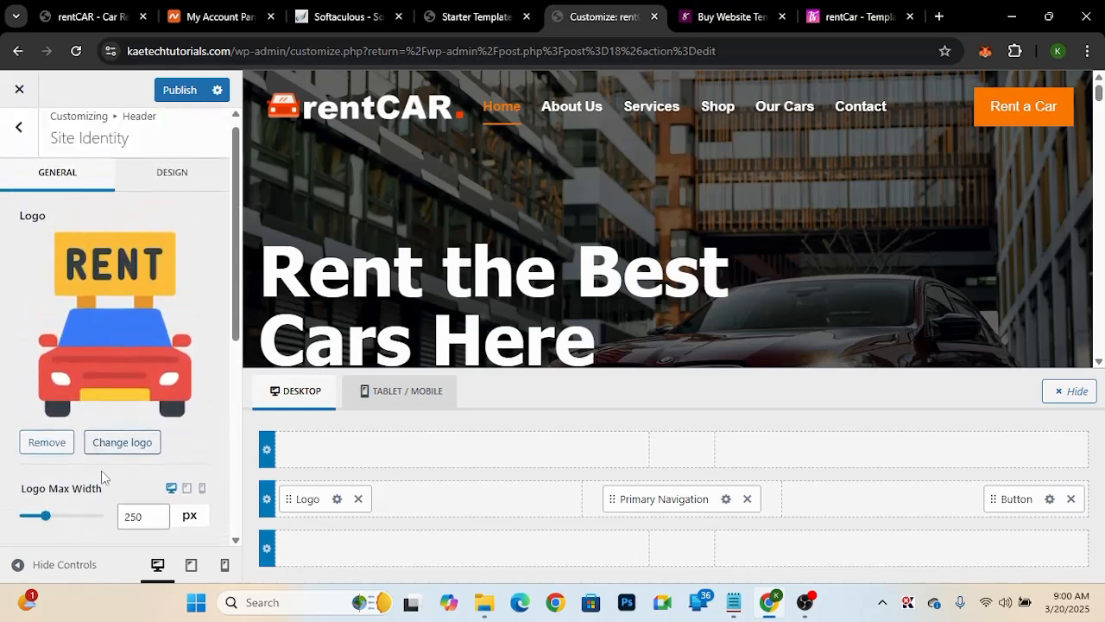
drag(138, 517, 120, 516)
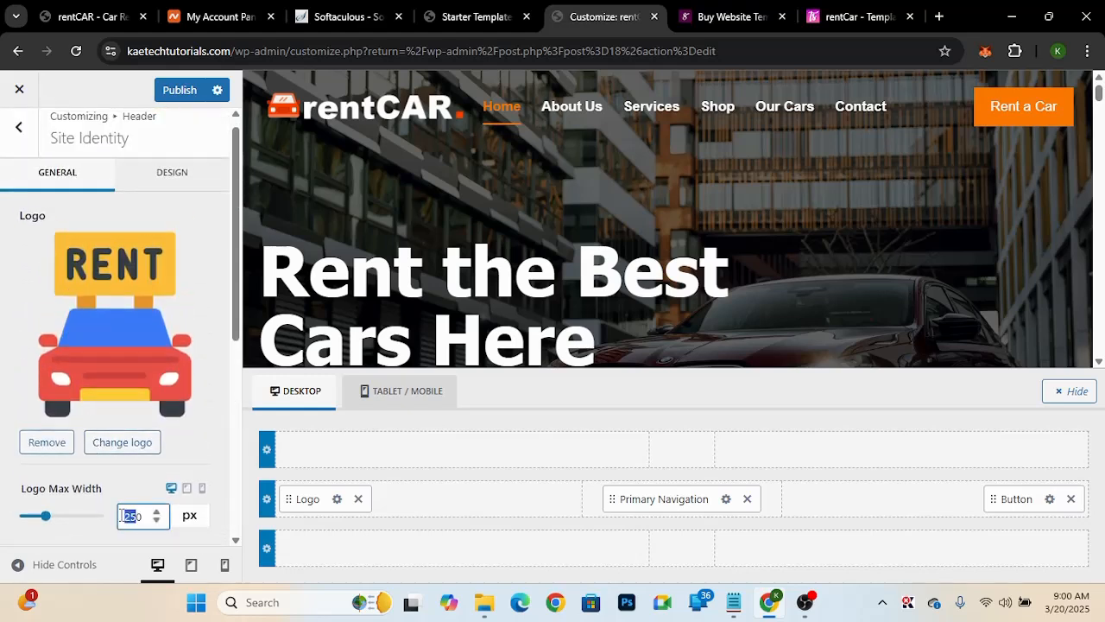
text(80)
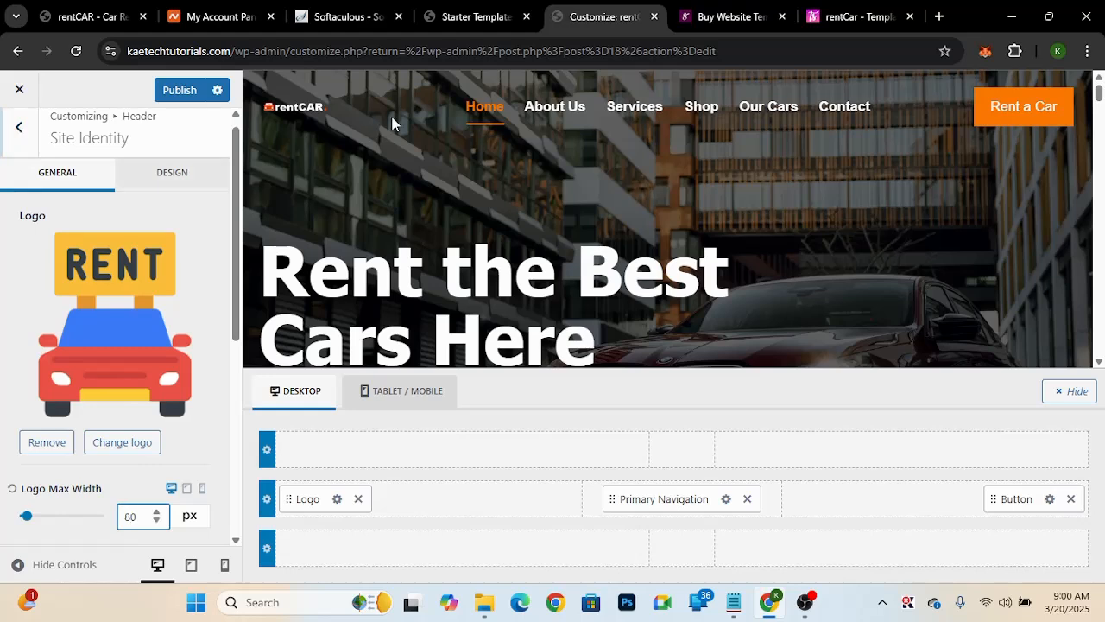
click(20, 135)
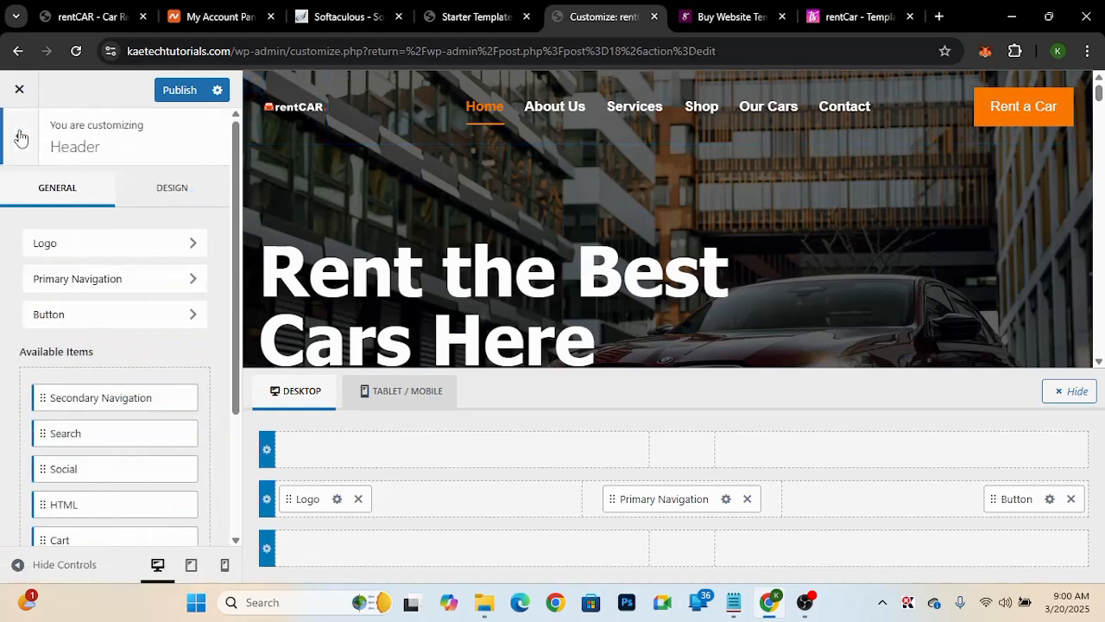
- Replace the Transparent Header logo with rental-car.png from the media library
scroll(75, 313, down, 2)
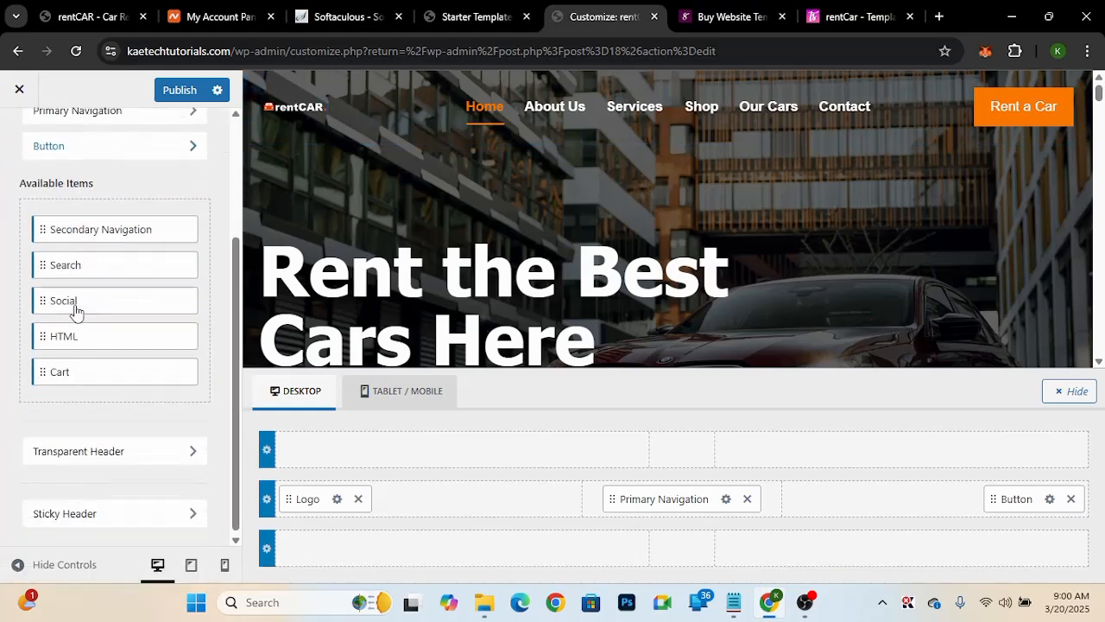
click(97, 444)
scroll(120, 444, down, 3)
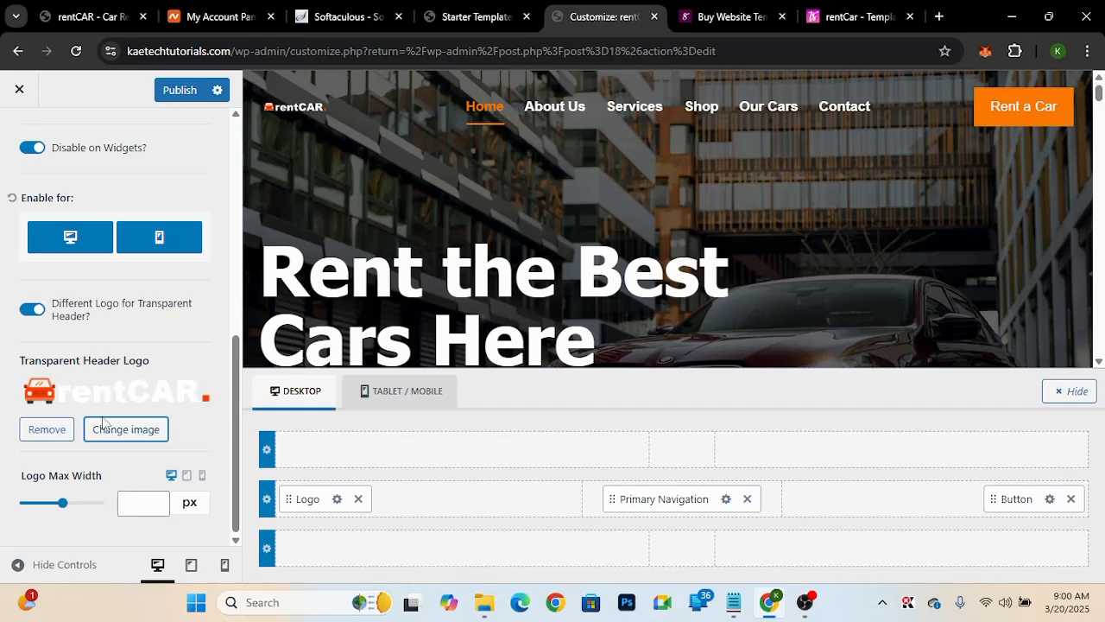
click(126, 432)
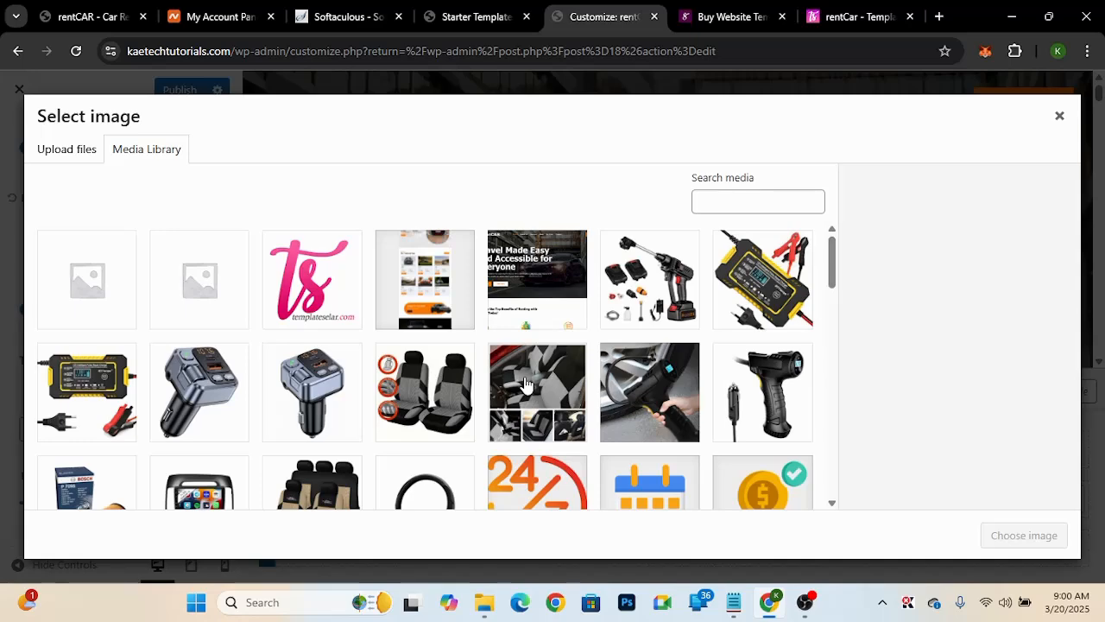
scroll(524, 385, down, 2)
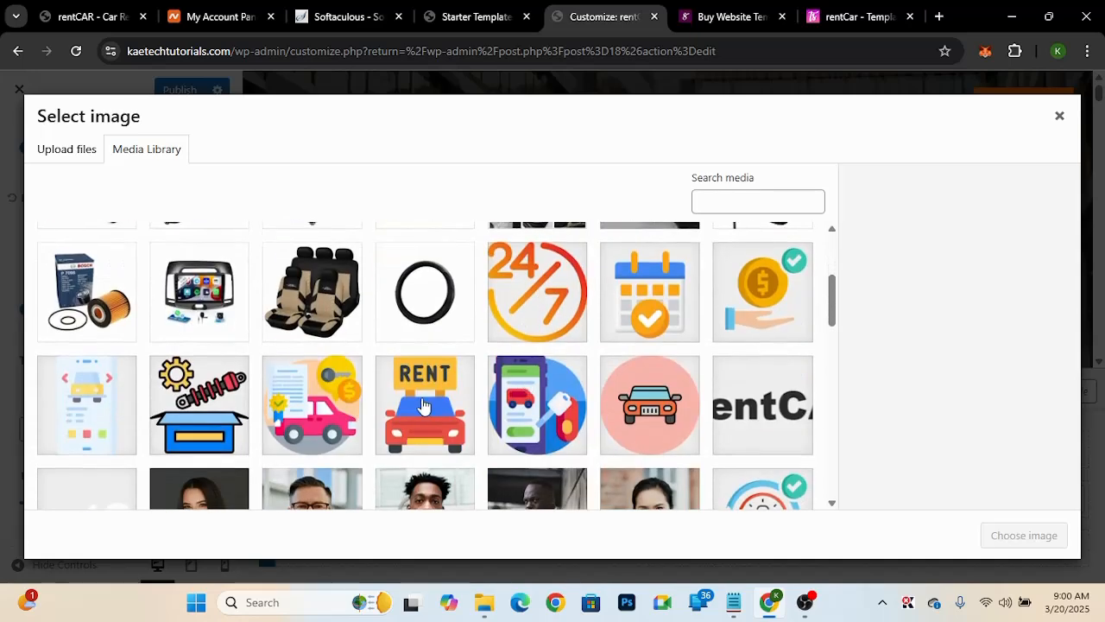
click(424, 406)
click(996, 533)
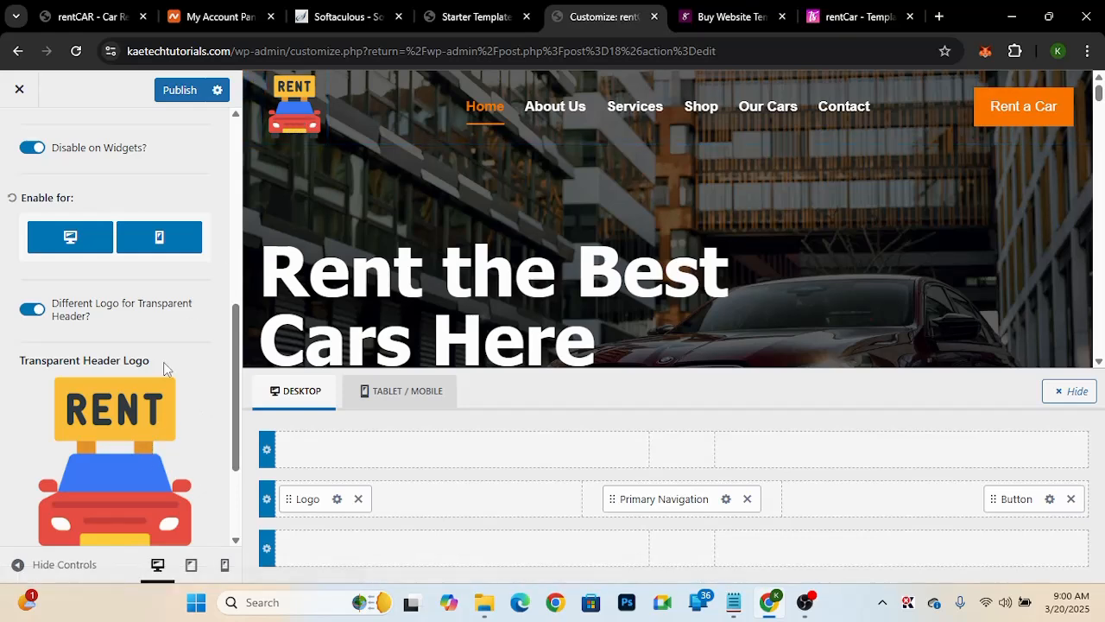
- Leave the Transparent Header settings and open the Sticky Header settings
scroll(497, 271, down, 3)
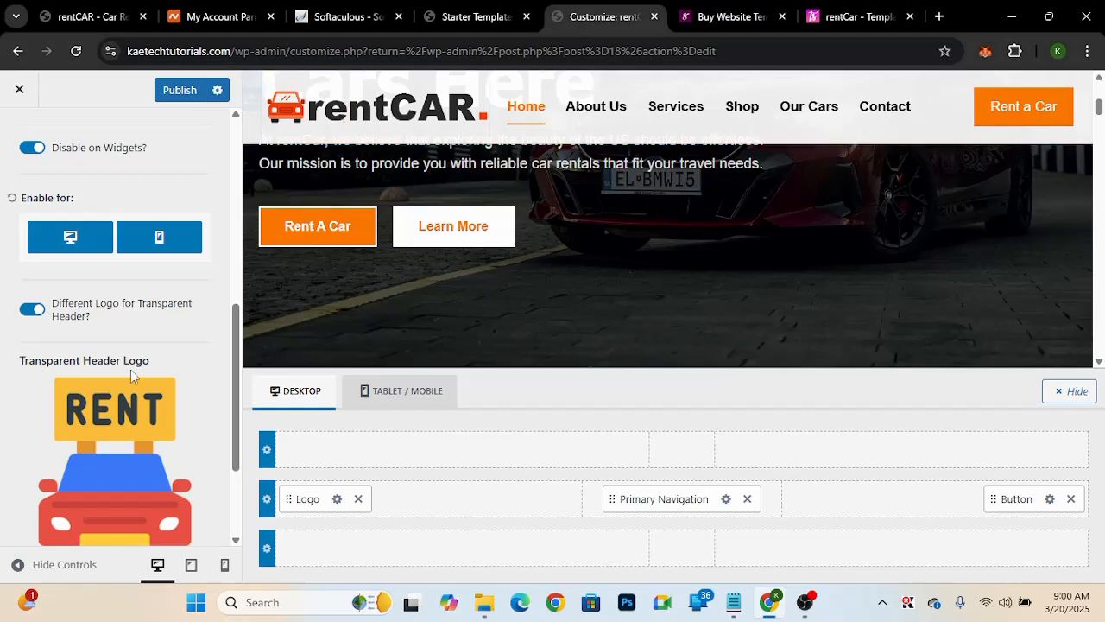
scroll(130, 370, down, 2)
scroll(131, 369, up, 3)
scroll(130, 368, up, 5)
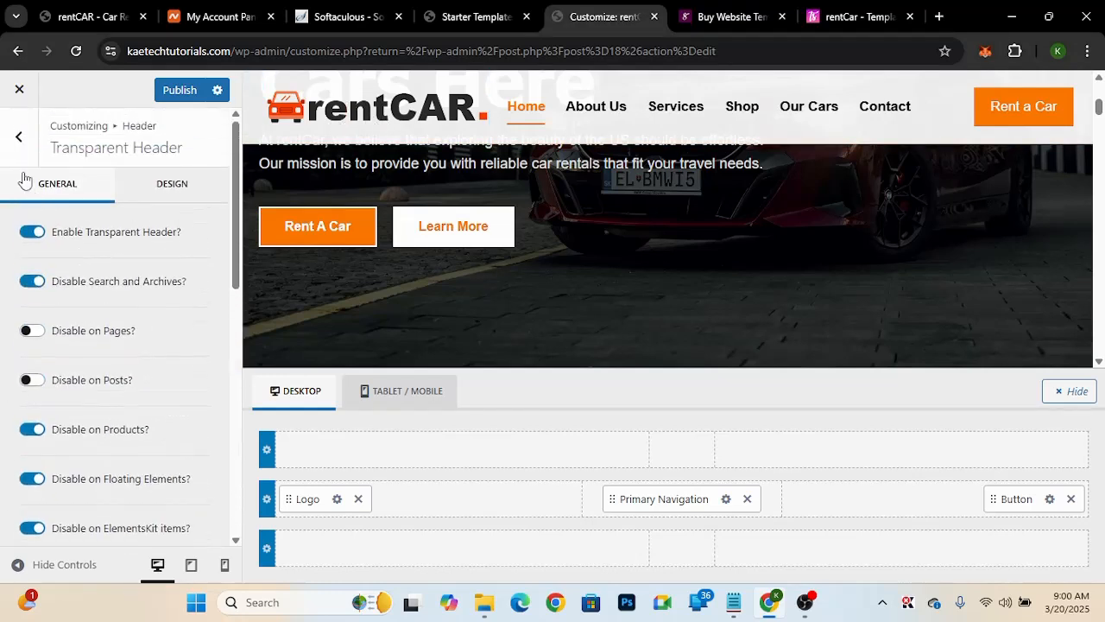
click(19, 129)
drag(80, 352, 73, 534)
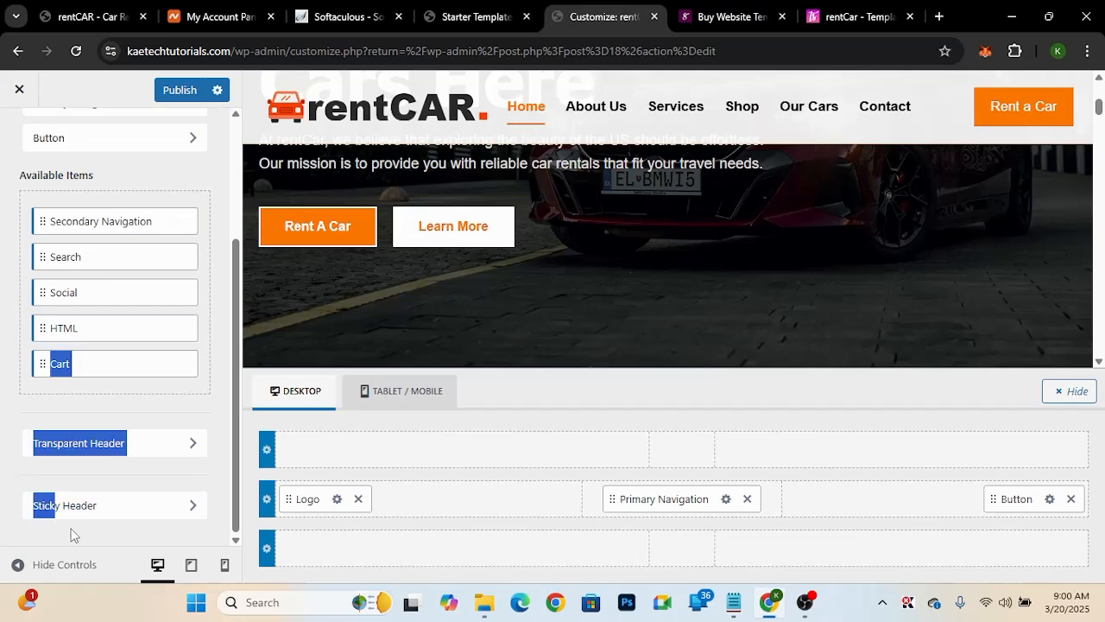
click(100, 510)
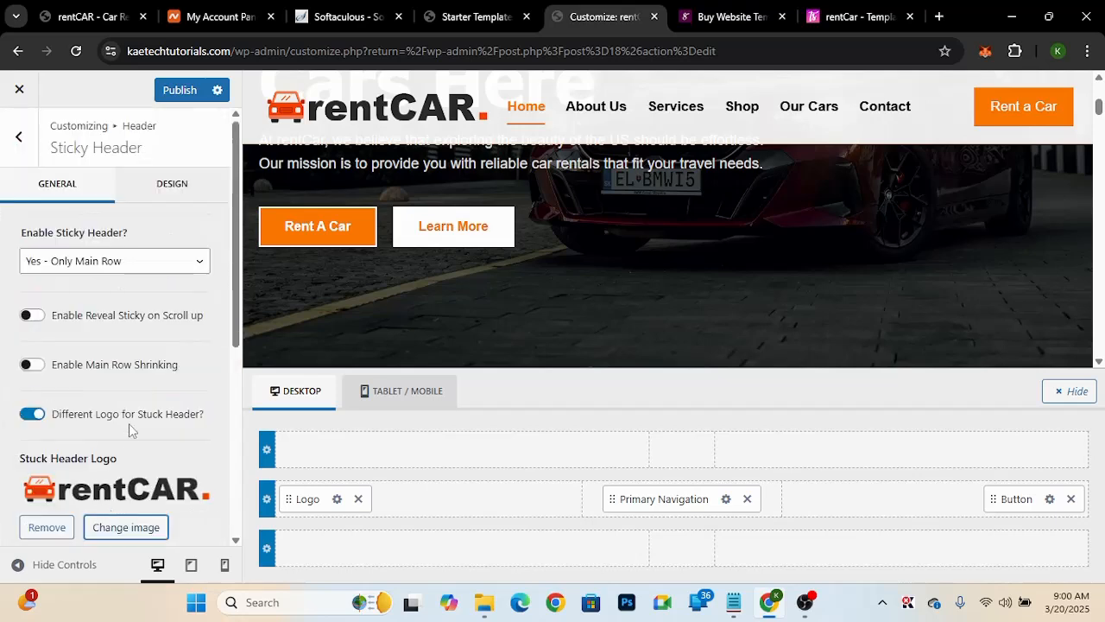
- Replace the Stuck Header Logo with rental-car.png from the media library
scroll(126, 415, down, 2)
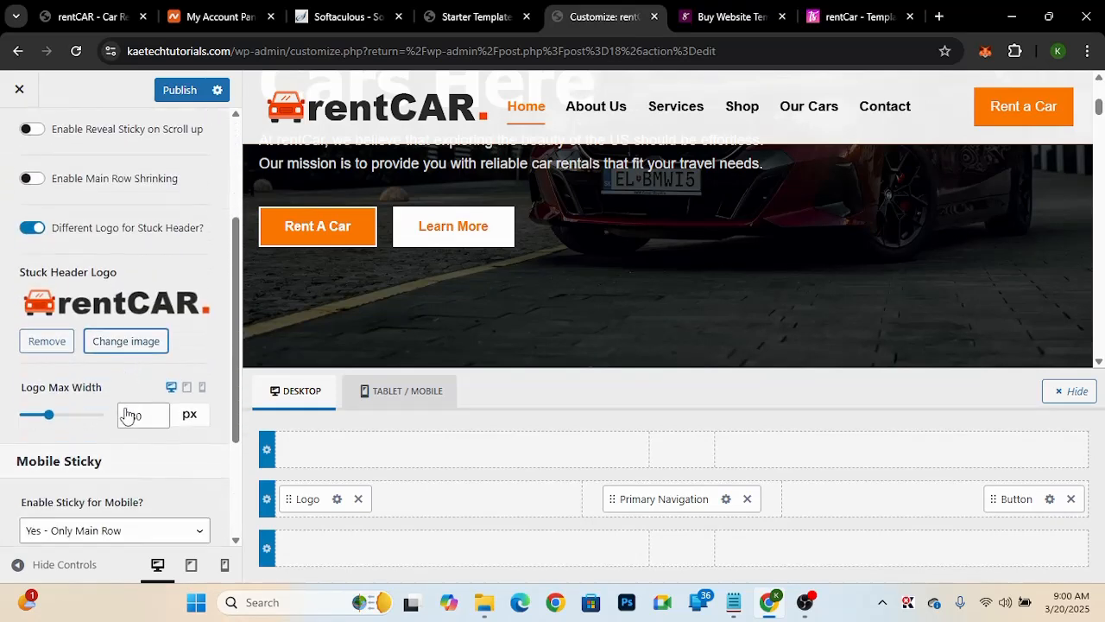
click(110, 345)
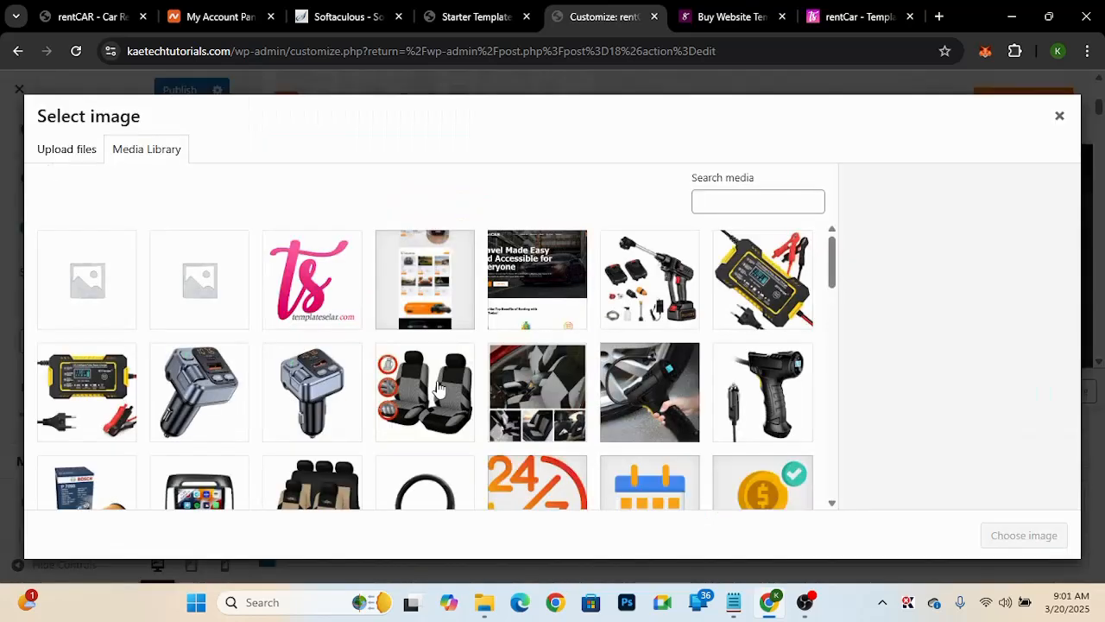
scroll(436, 388, down, 2)
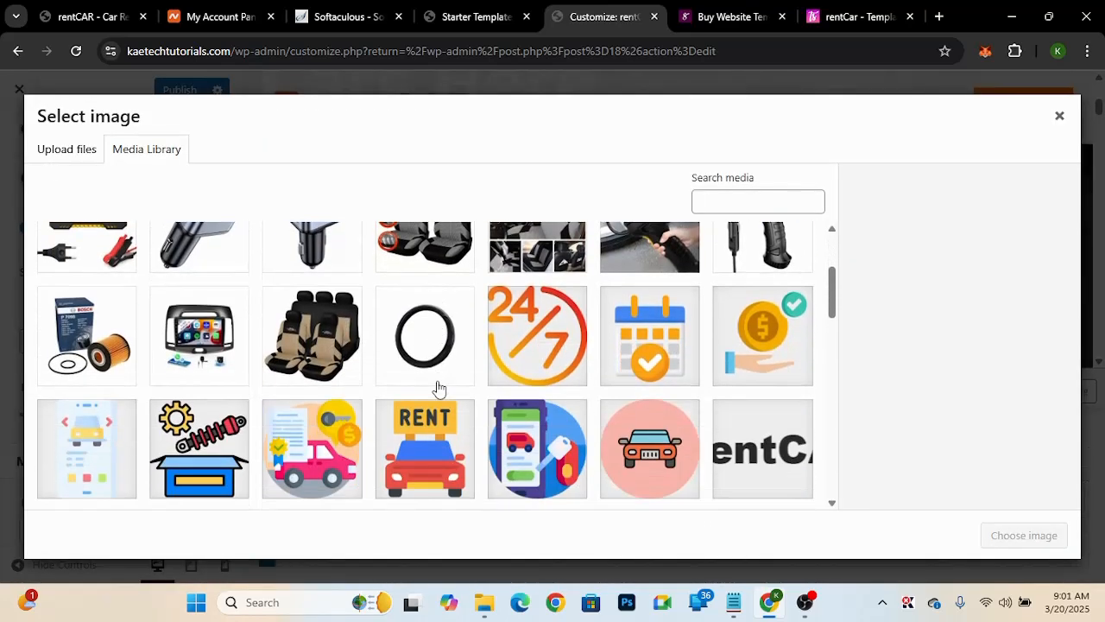
click(412, 463)
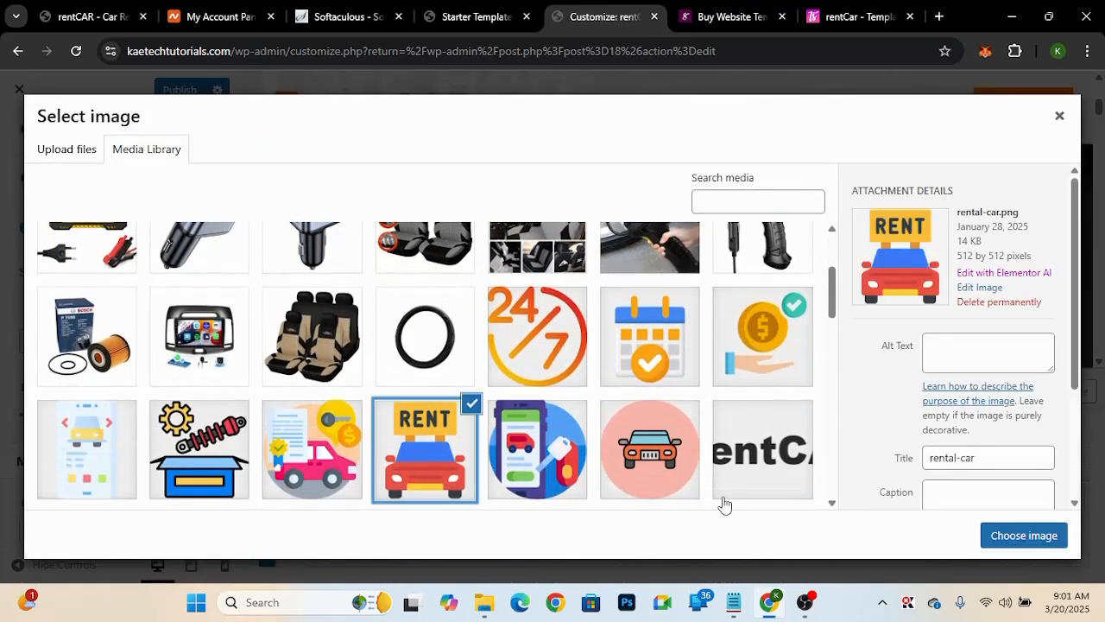
click(1024, 536)
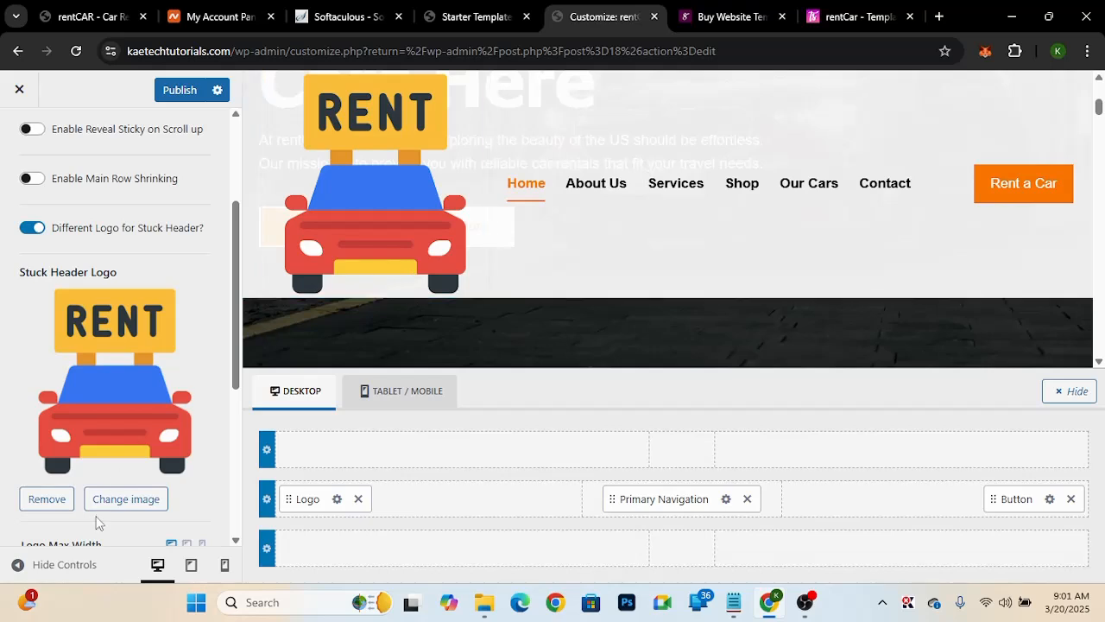
- Set the stuck header's desktop Logo Max Width to 50 px and return to the Header settings
scroll(98, 531, down, 3)
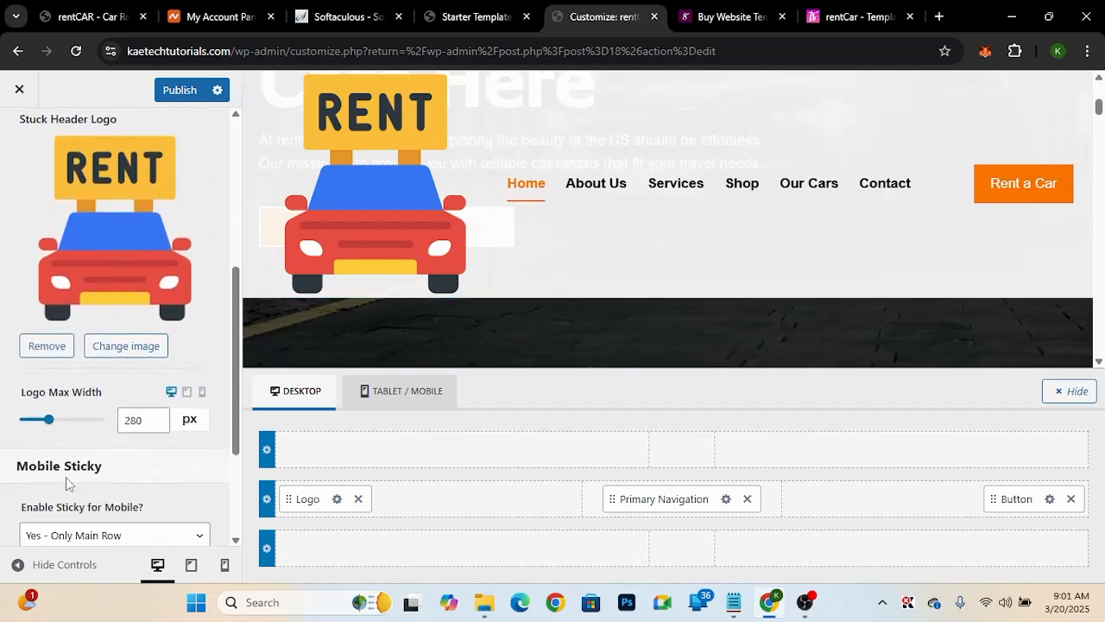
double_click(136, 420)
text(50)
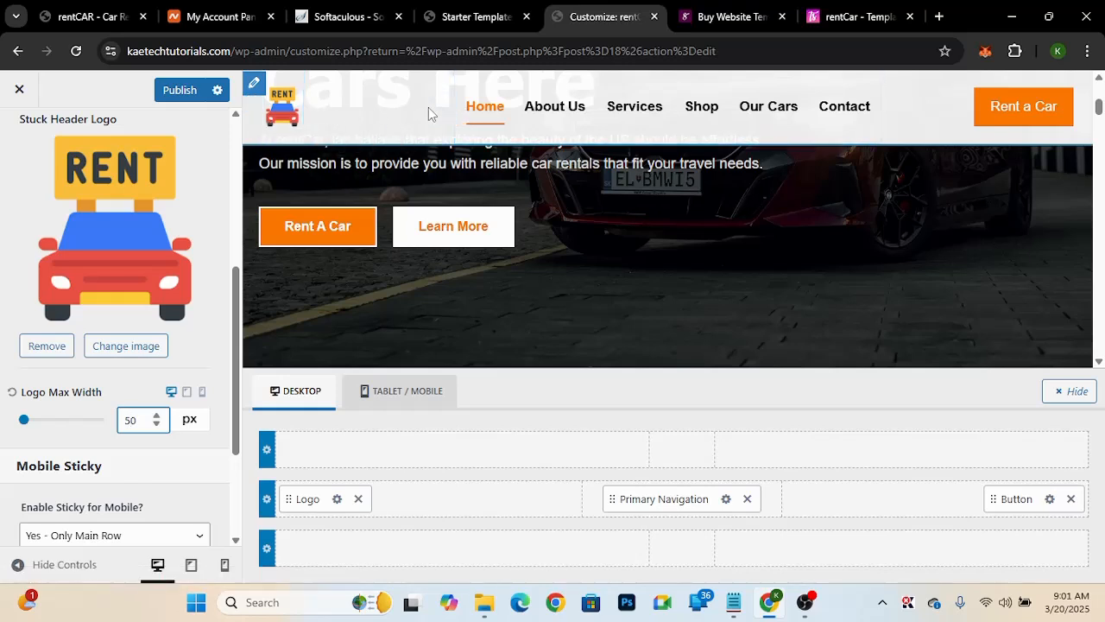
scroll(97, 289, up, 4)
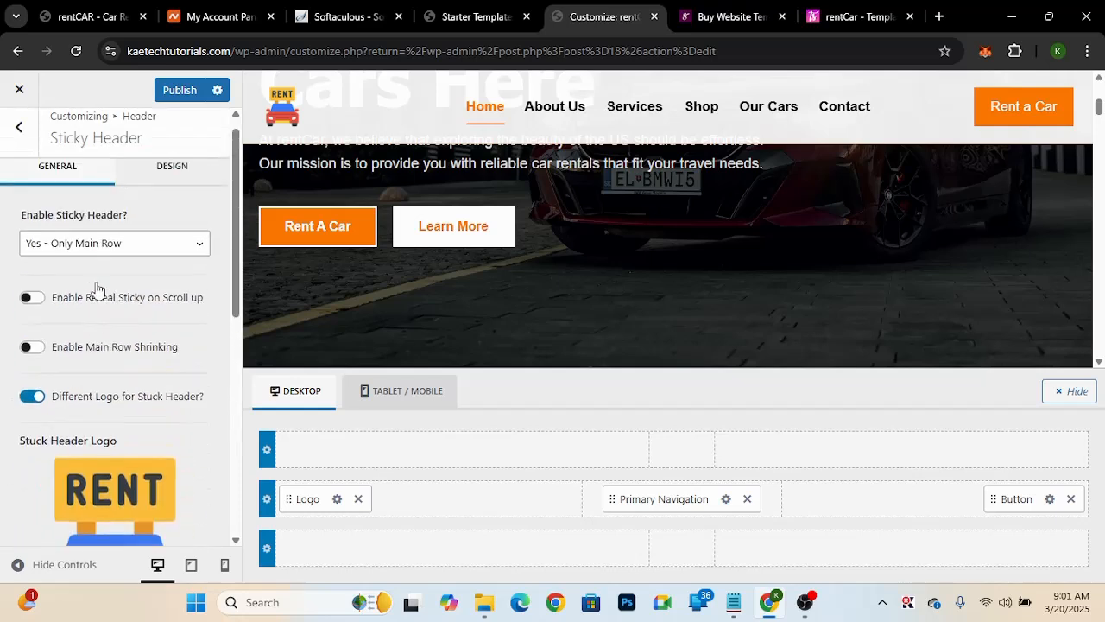
scroll(97, 289, down, 6)
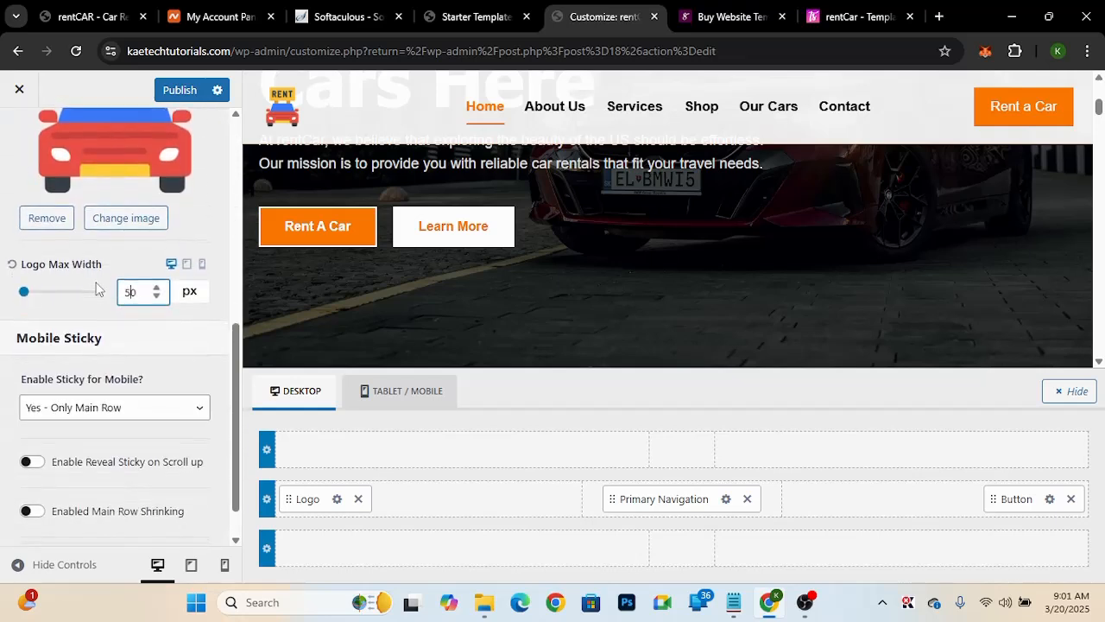
scroll(97, 289, down, 1)
scroll(97, 289, up, 3)
scroll(97, 289, up, 3)
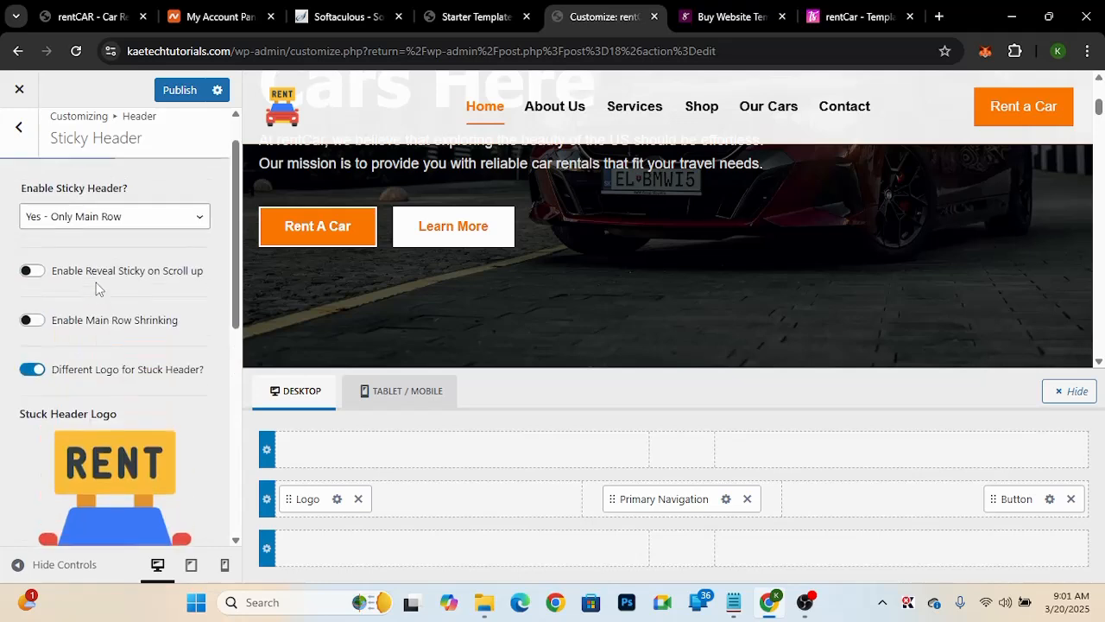
scroll(96, 290, up, 1)
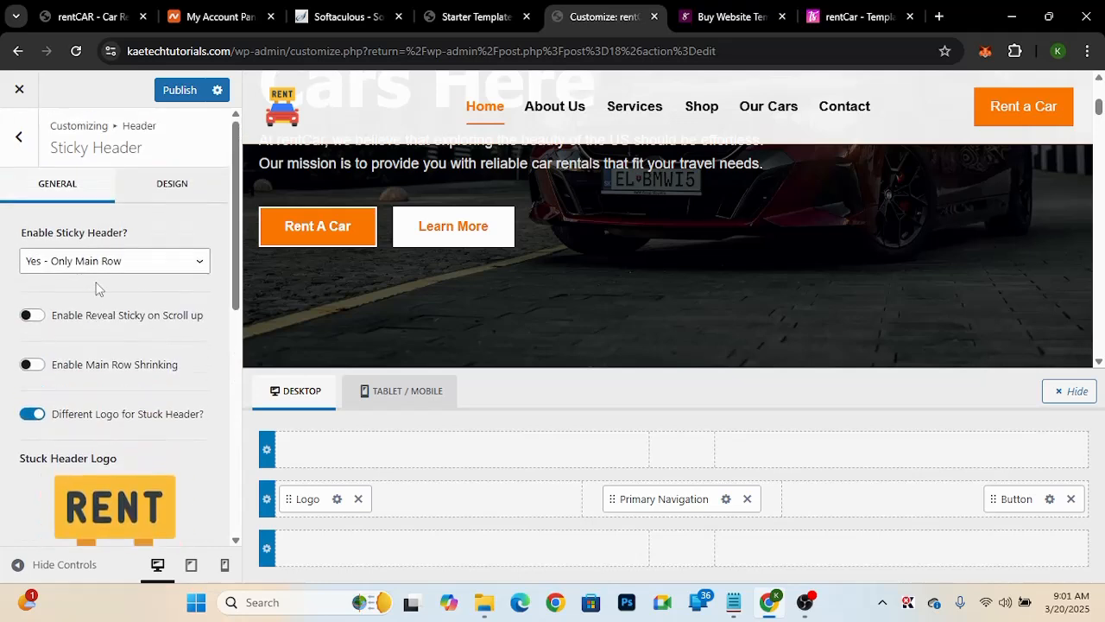
click(19, 135)
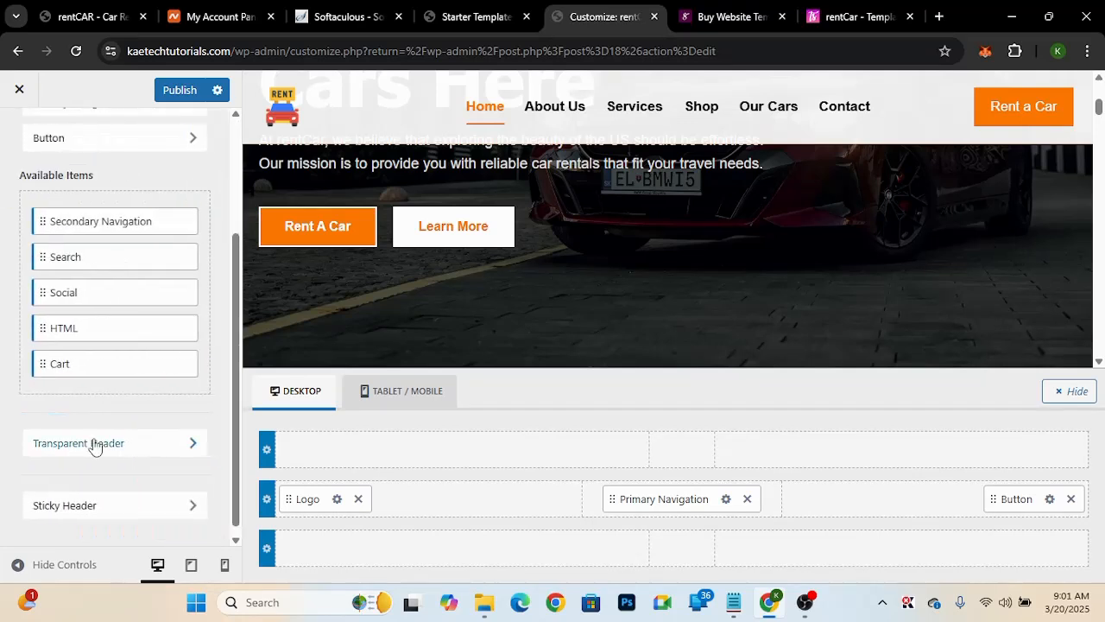
- Open the header logo's settings and change the desktop Logo Layout to Logo & Title
scroll(93, 440, up, 3)
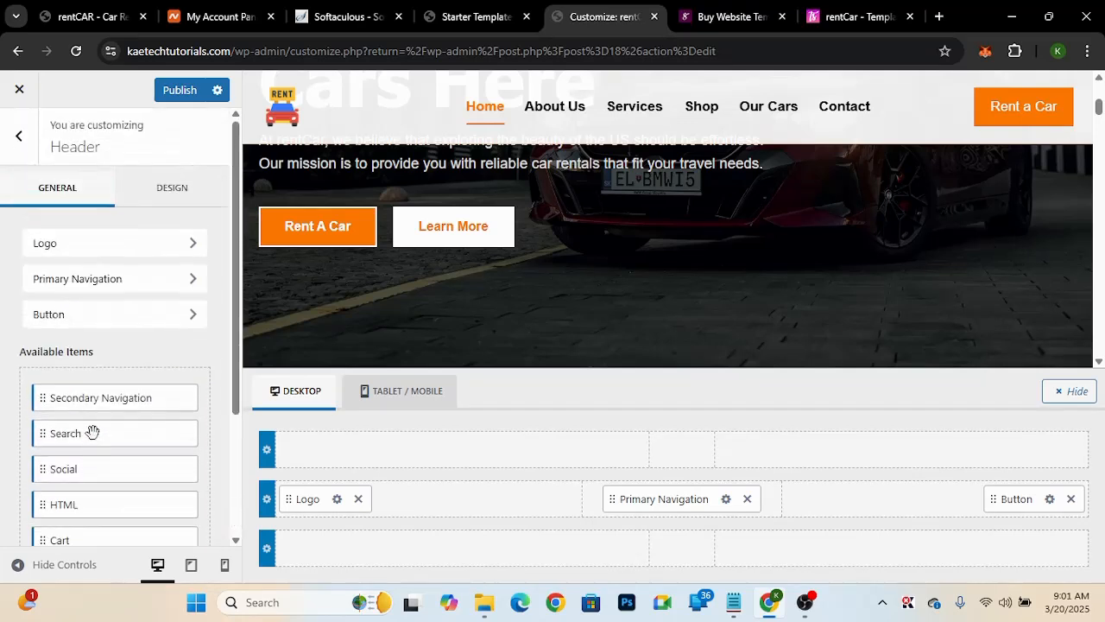
click(337, 499)
scroll(95, 397, down, 3)
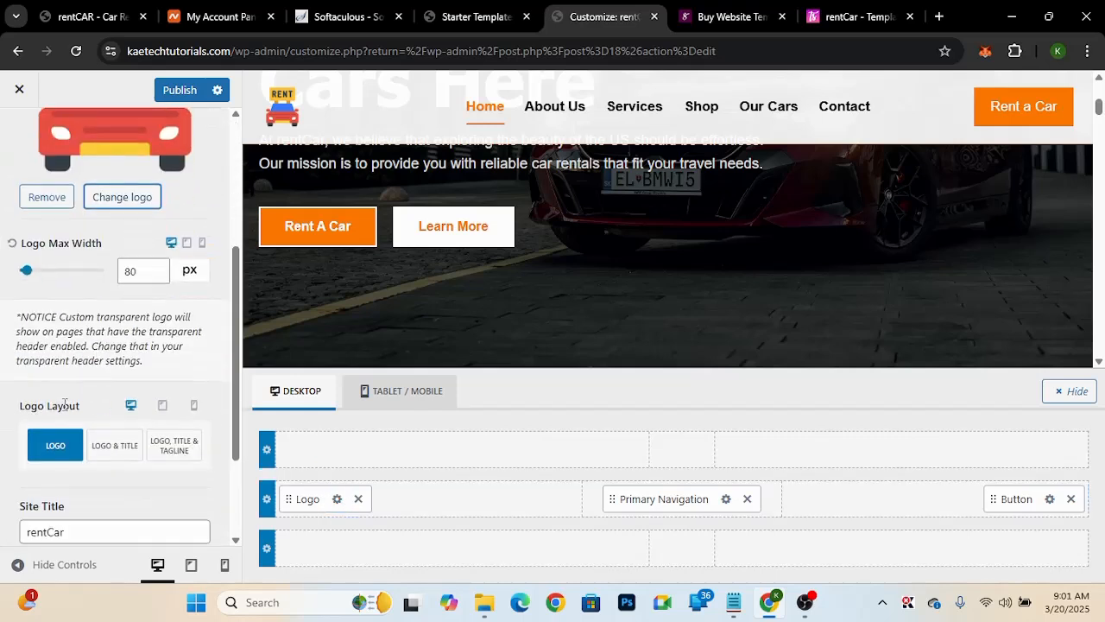
click(111, 446)
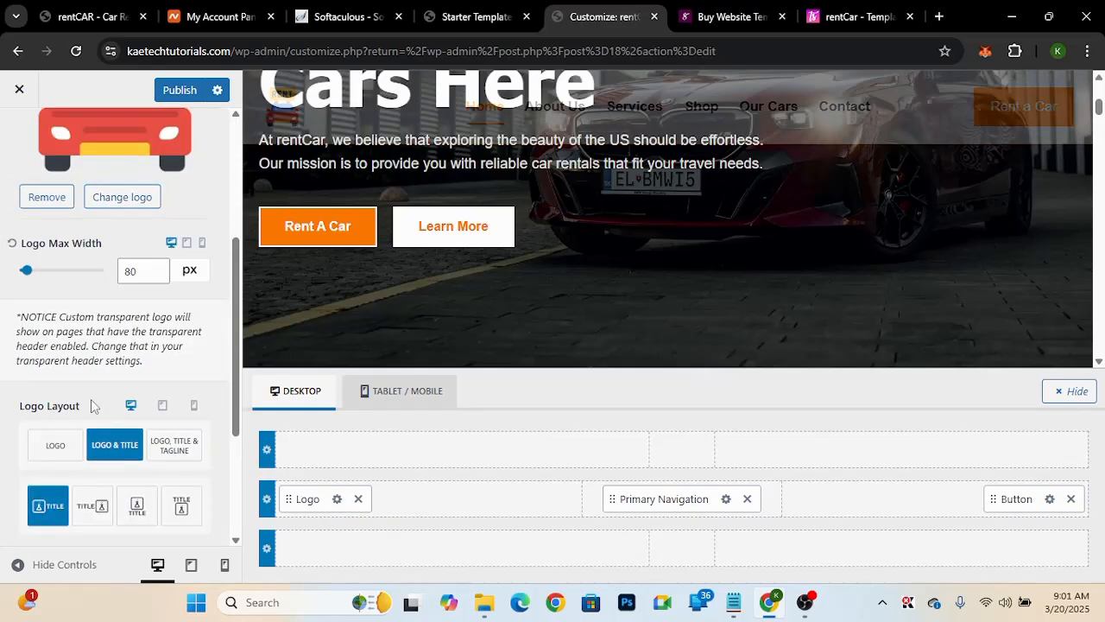
scroll(564, 273, up, 3)
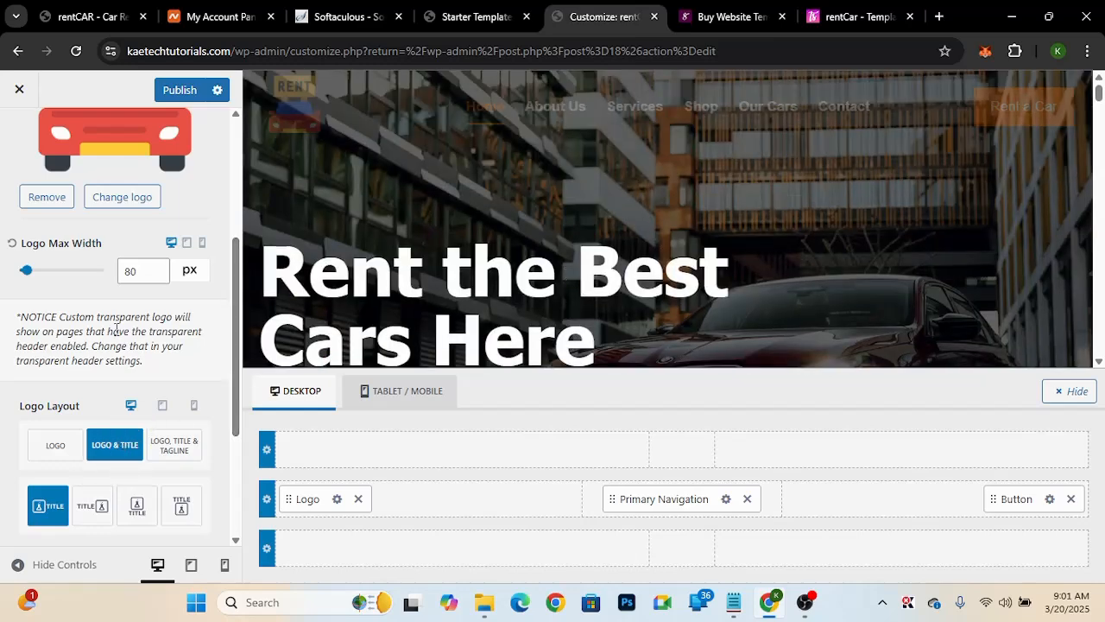
- Set the site logo's desktop Logo Max Width to 50 px in the Site Identity settings
scroll(118, 336, down, 3)
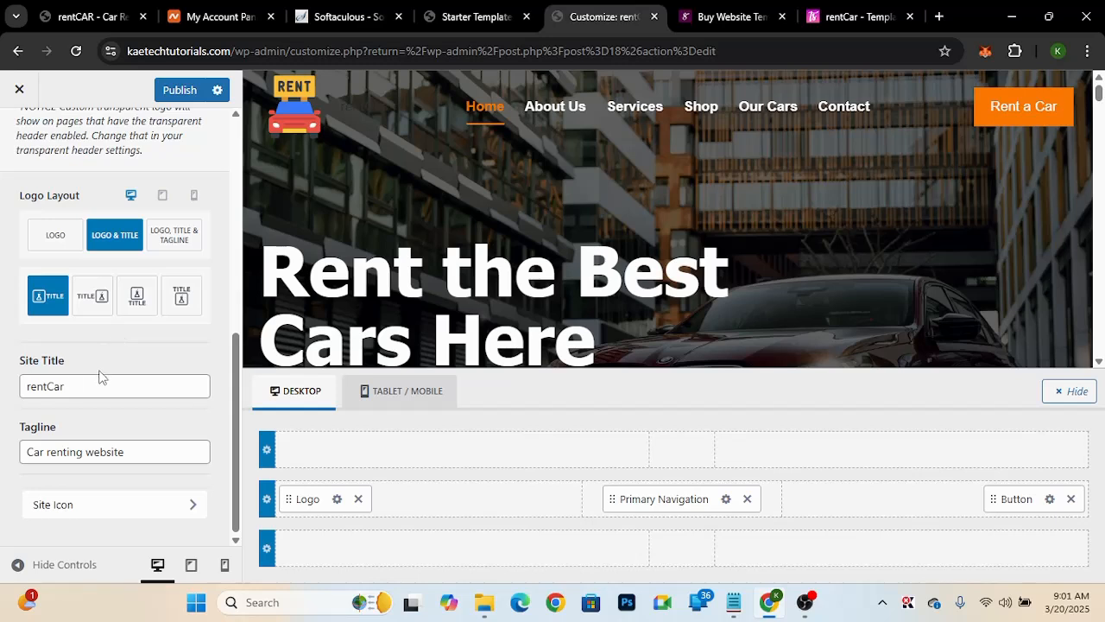
scroll(91, 316, up, 4)
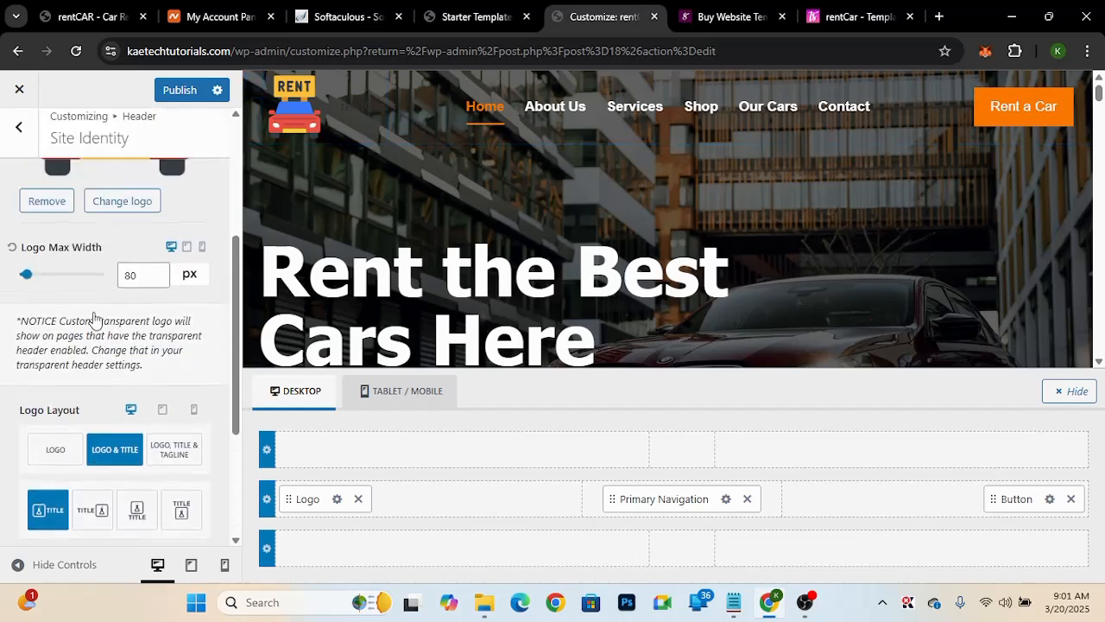
drag(131, 275, 113, 274)
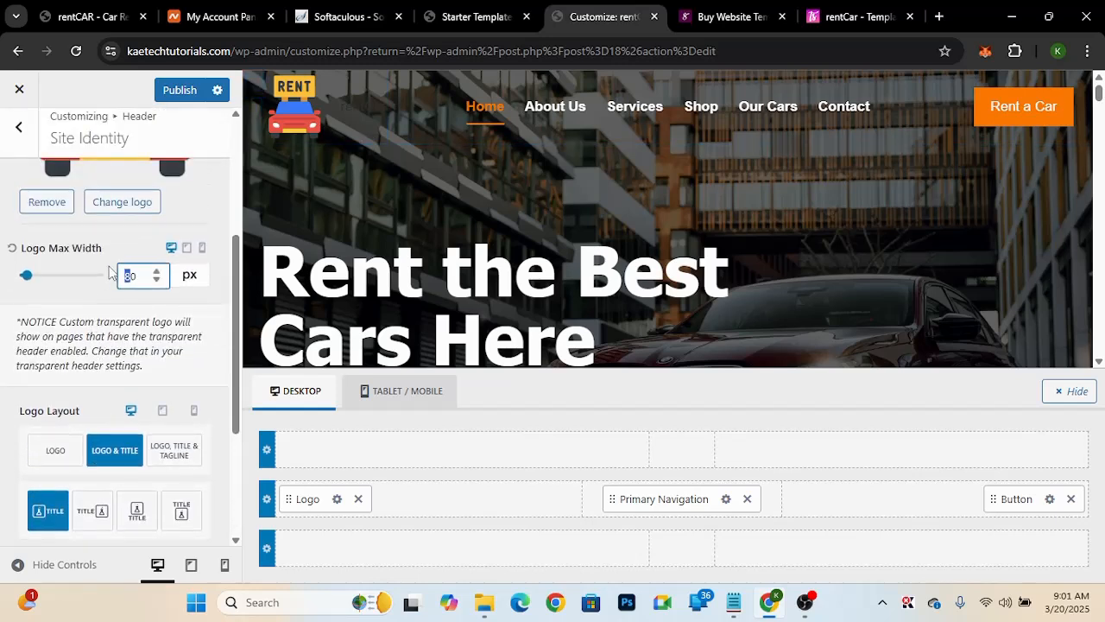
text(5)
- Change the Site Title to Carsgh
scroll(106, 365, down, 3)
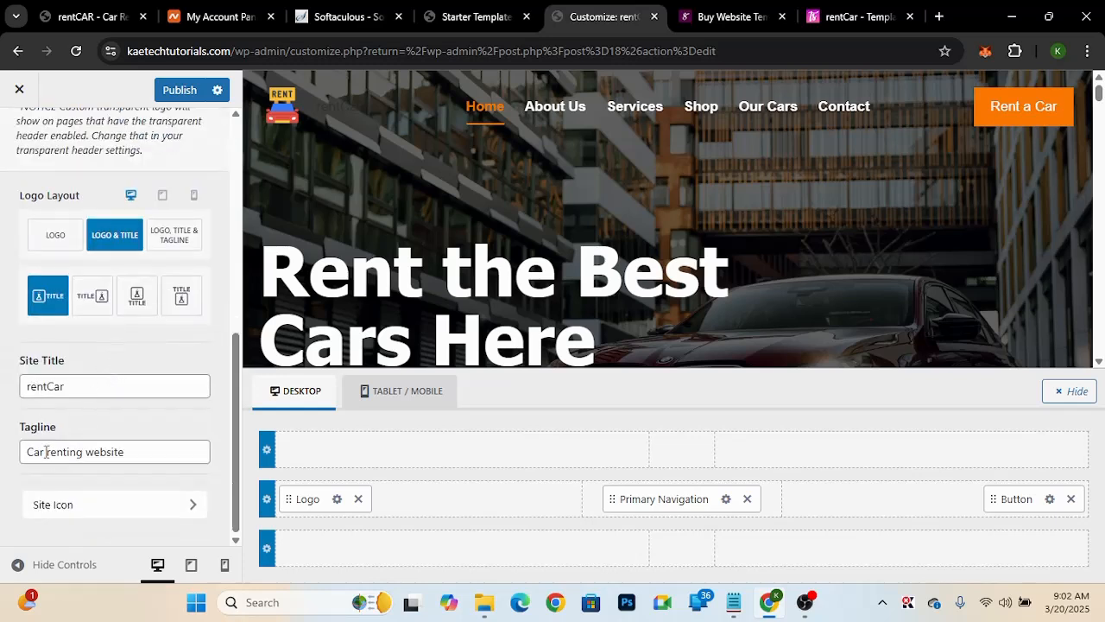
drag(69, 387, 4, 388)
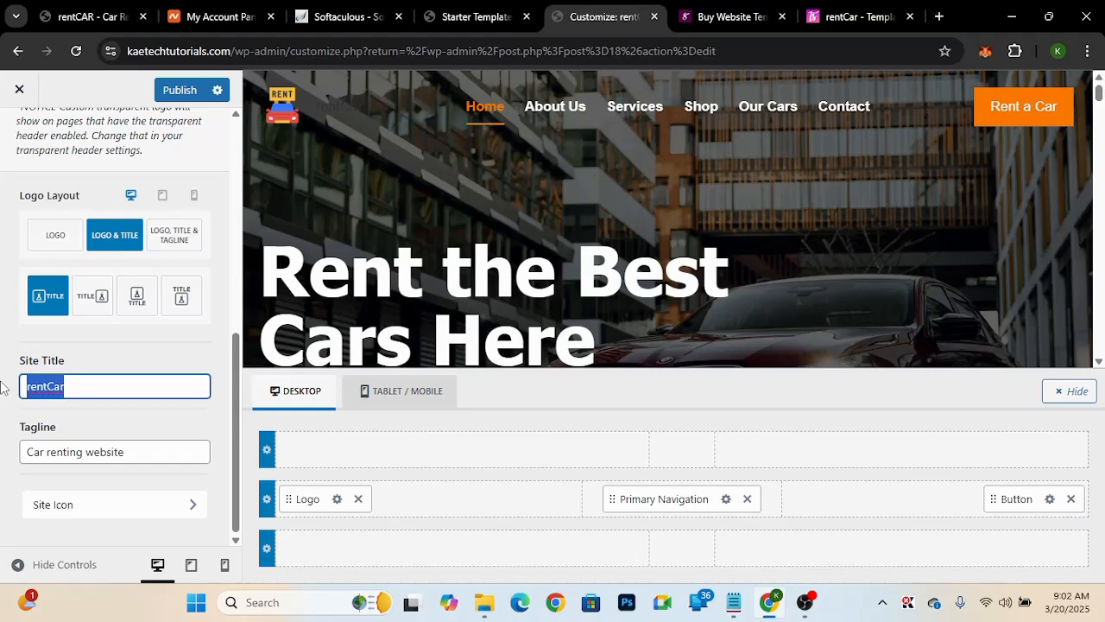
text(Carsgh)
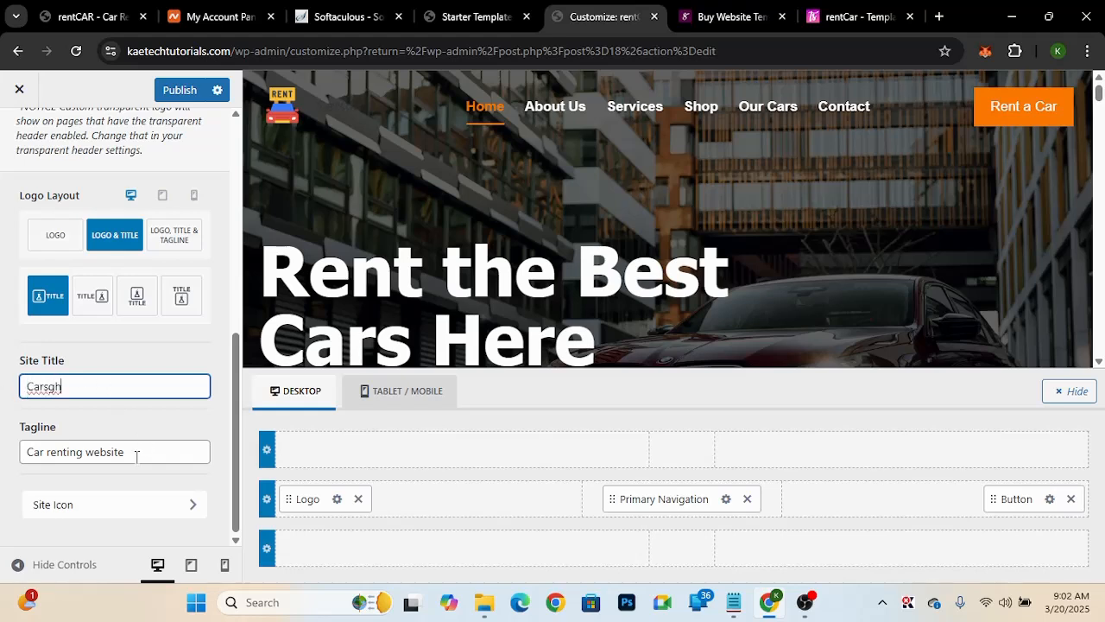
- Set the Site Title Font color to white (FFFFFF) in the Site Identity design settings
scroll(136, 457, up, 3)
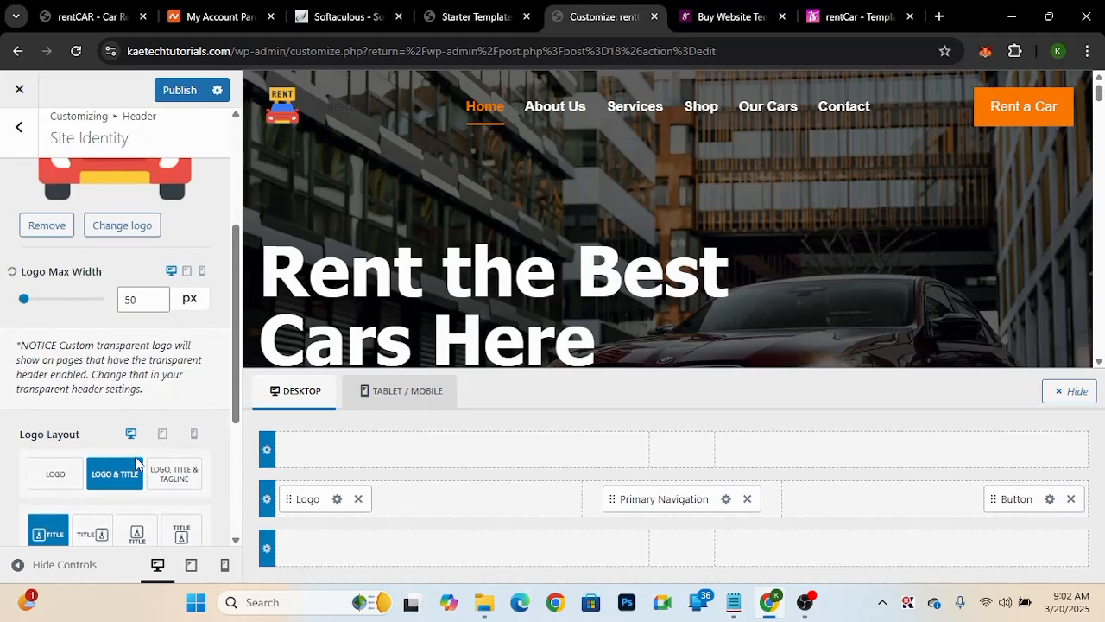
scroll(136, 464, up, 3)
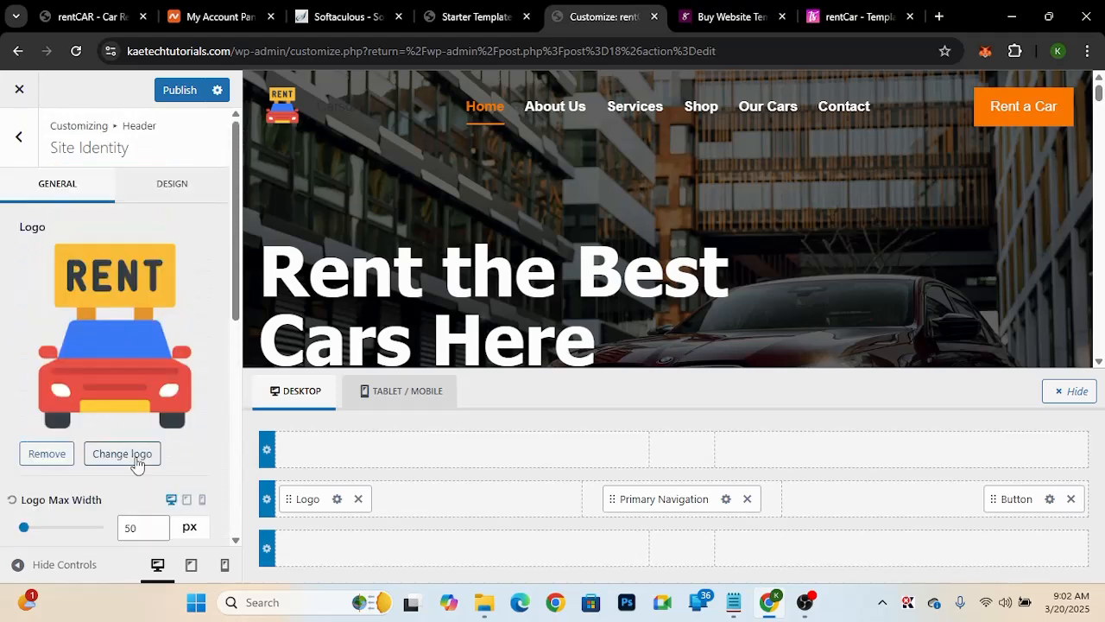
click(181, 194)
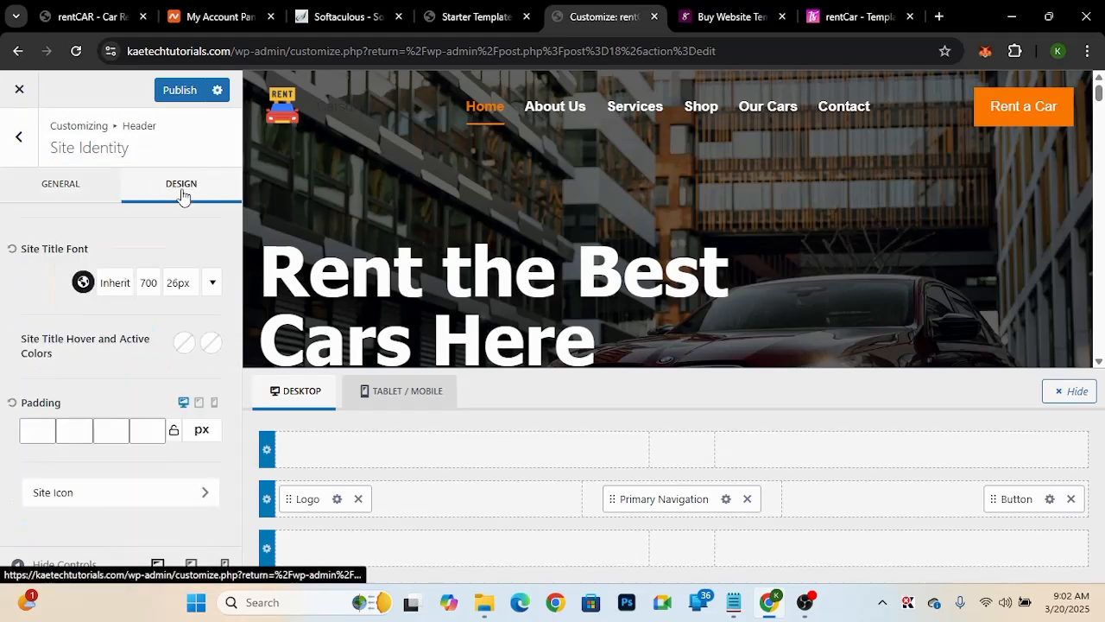
click(83, 285)
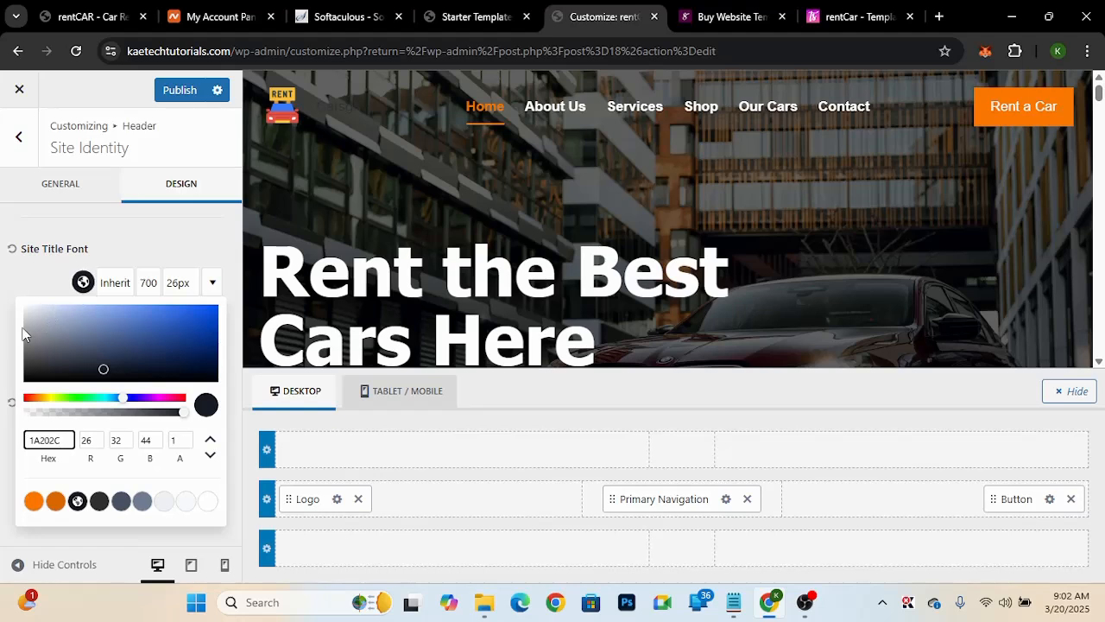
drag(23, 330, 14, 297)
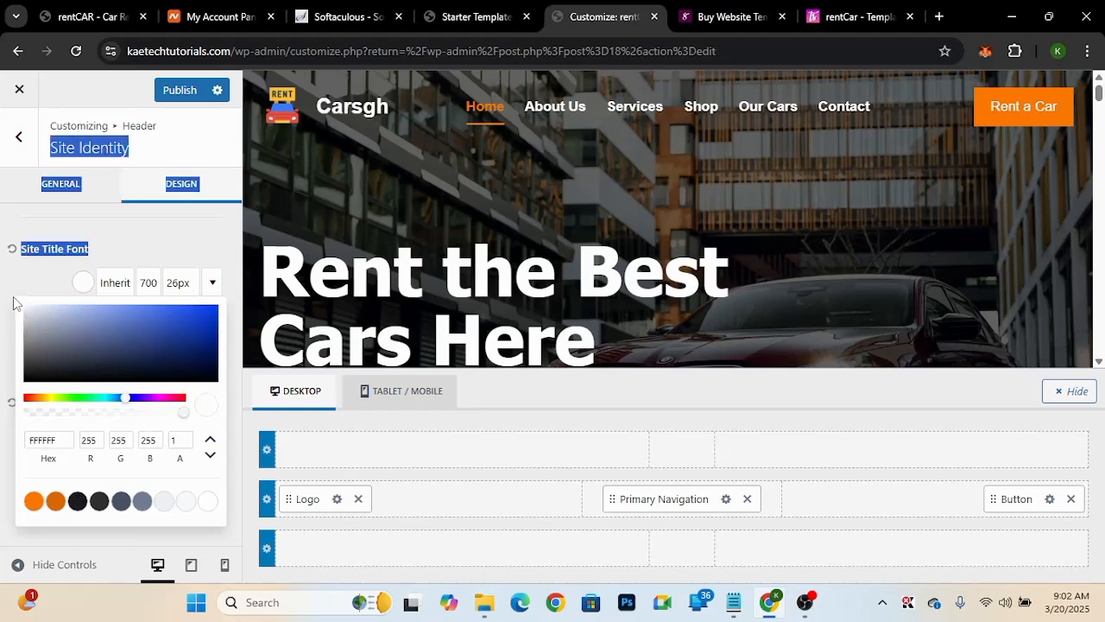
click(30, 277)
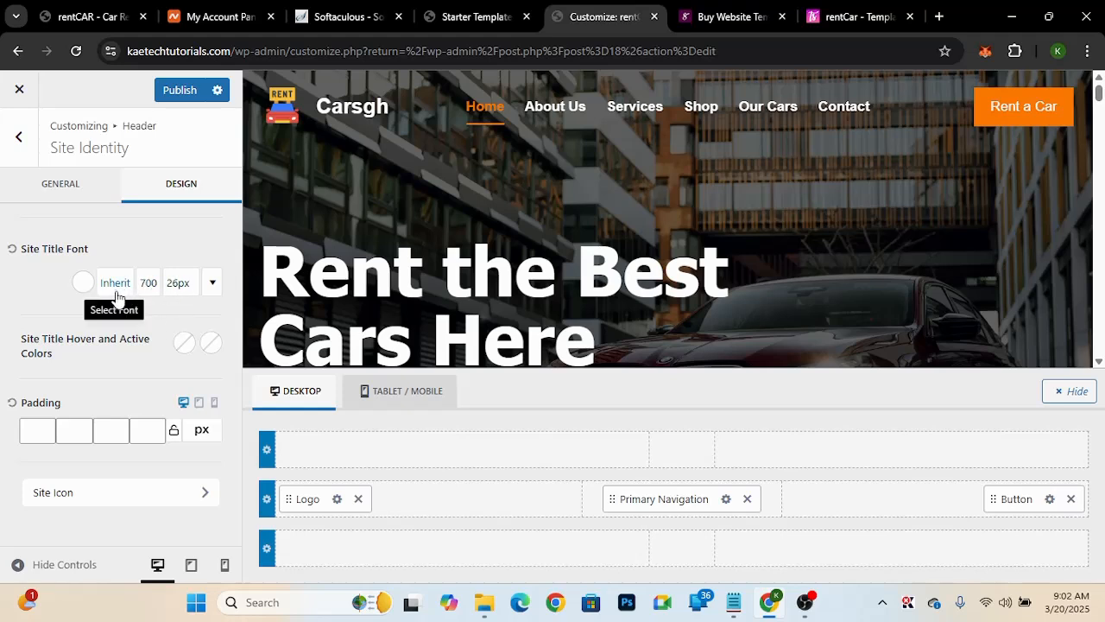
- Set the site title's desktop font size to 35 px and check the header in the preview
click(181, 298)
click(181, 299)
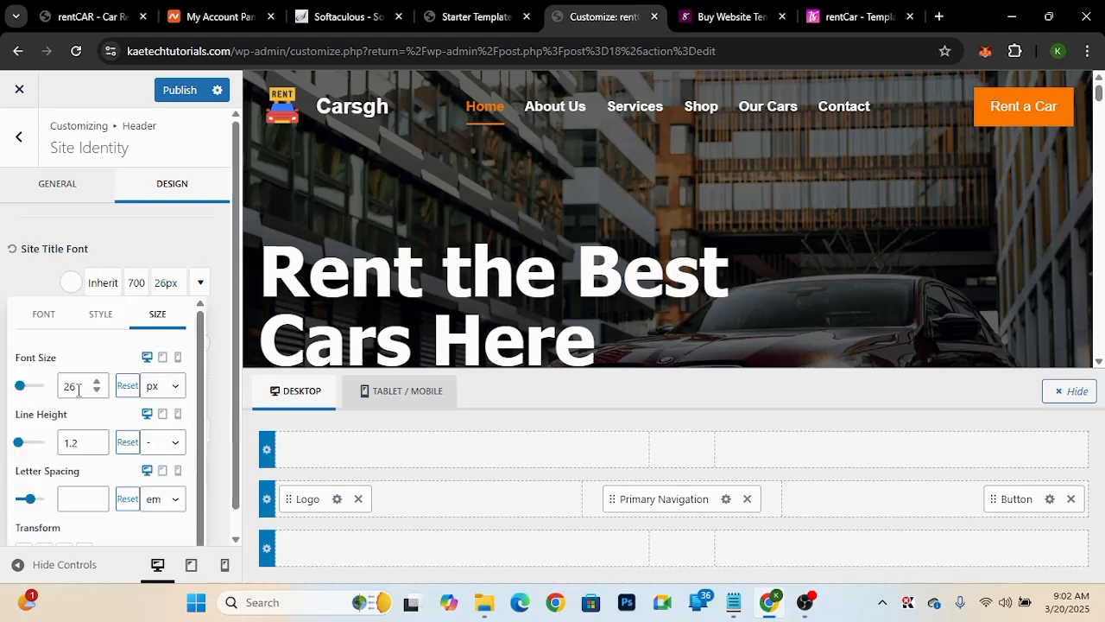
drag(79, 389, 53, 390)
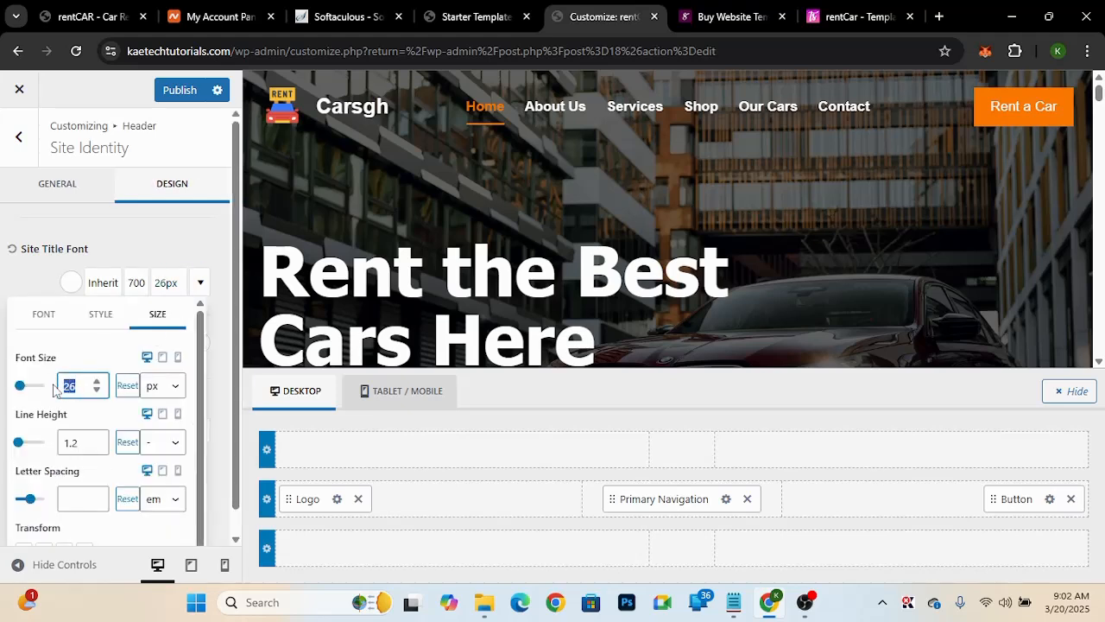
text(35)
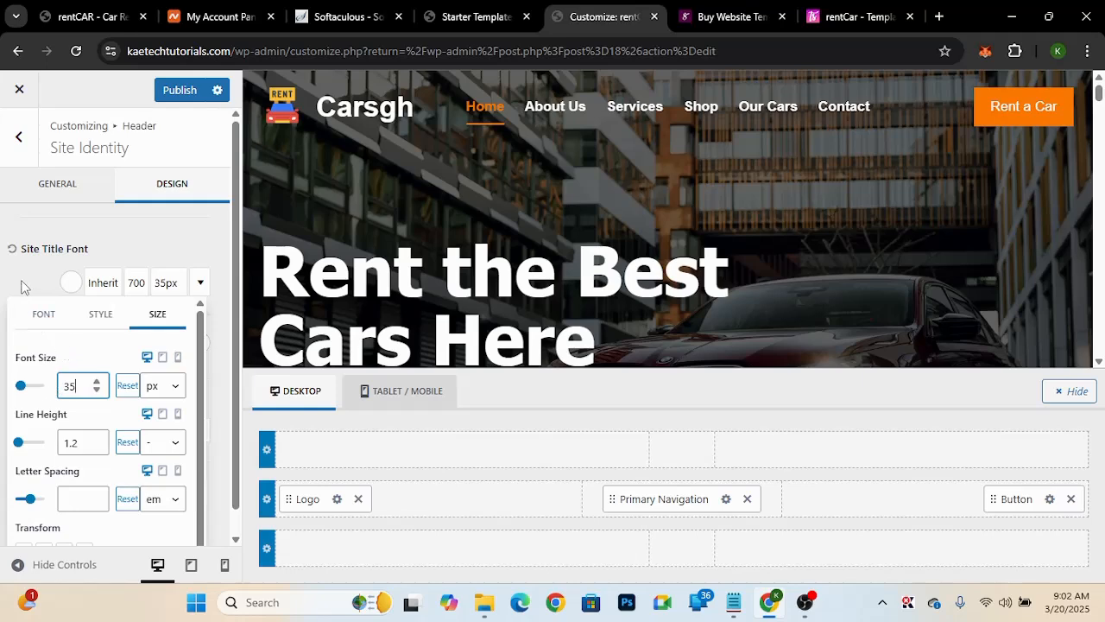
click(22, 287)
scroll(677, 306, down, 3)
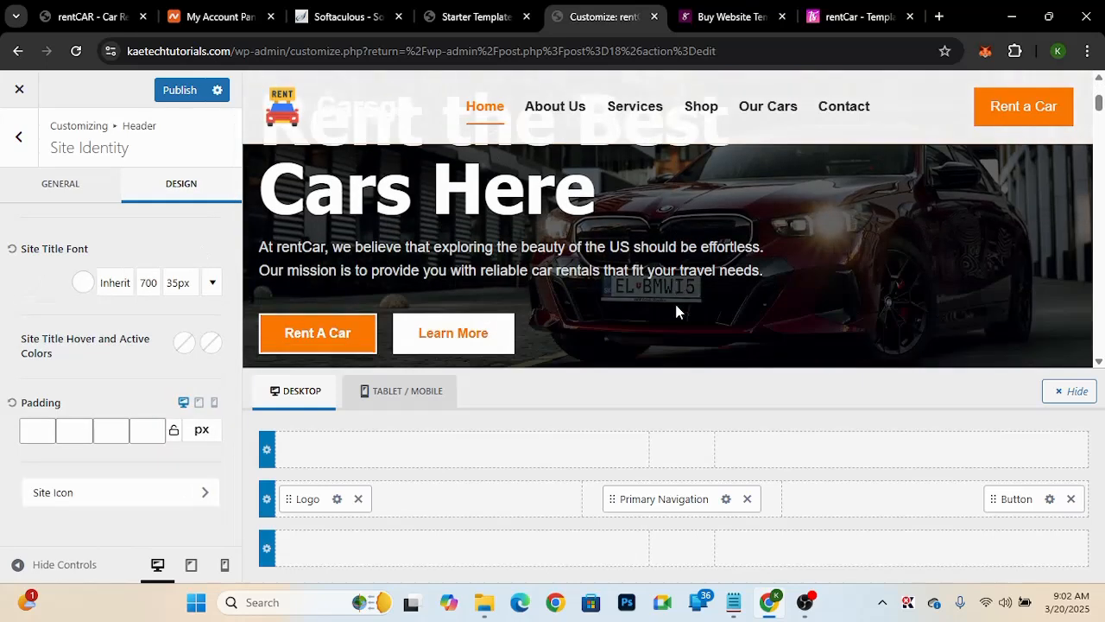
scroll(676, 310, up, 4)
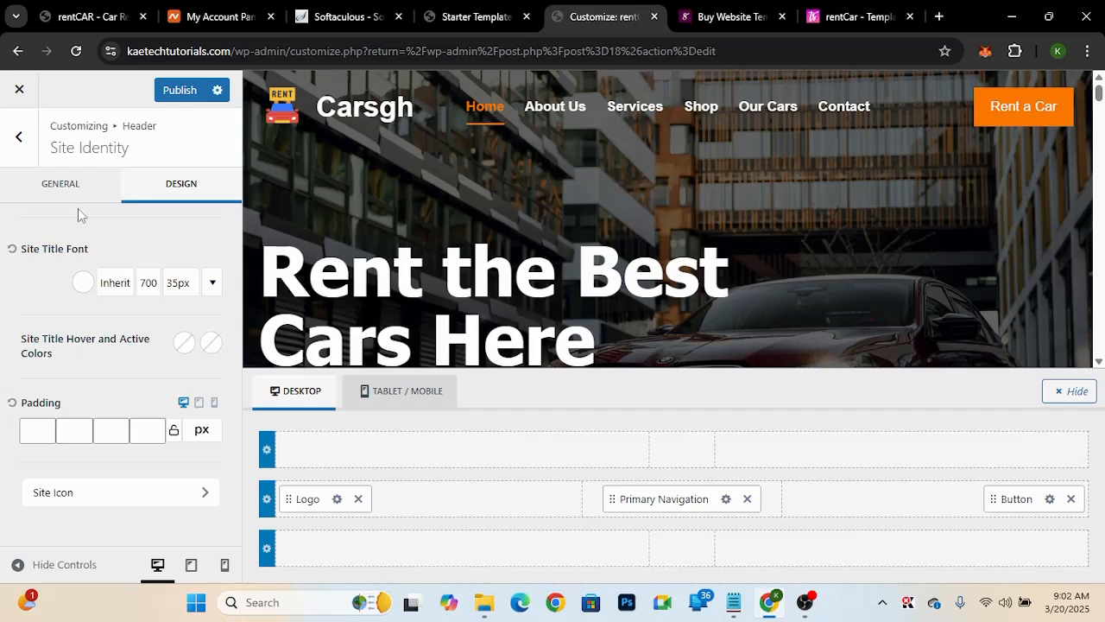
- Set the Sticky Header's Site Title Color to black (000000) and check it in the scrolled preview
click(29, 157)
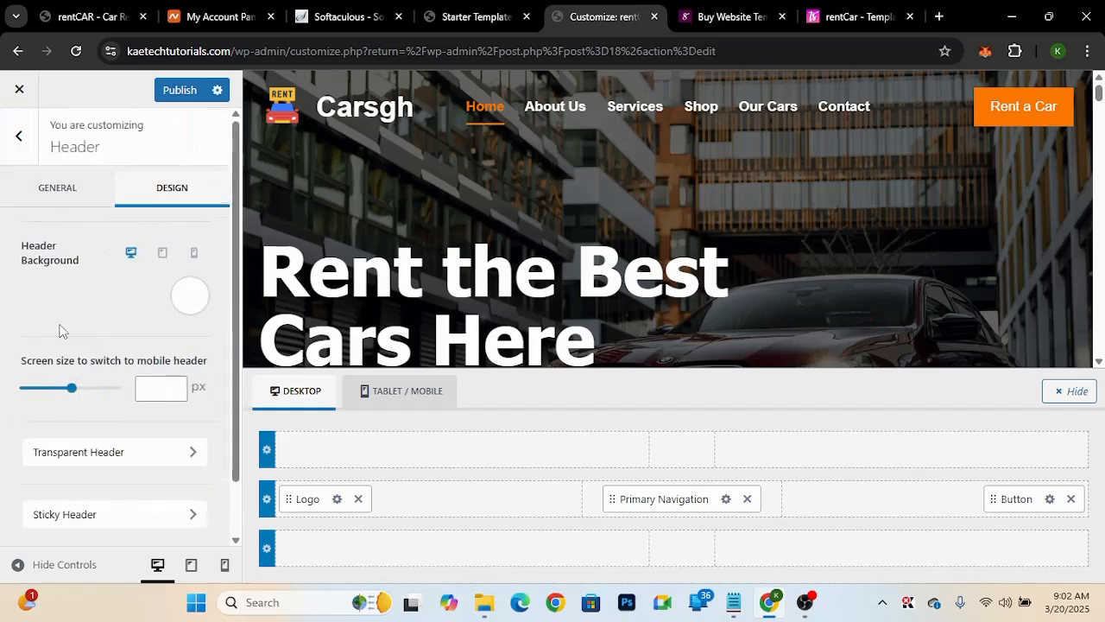
click(94, 518)
scroll(138, 371, down, 4)
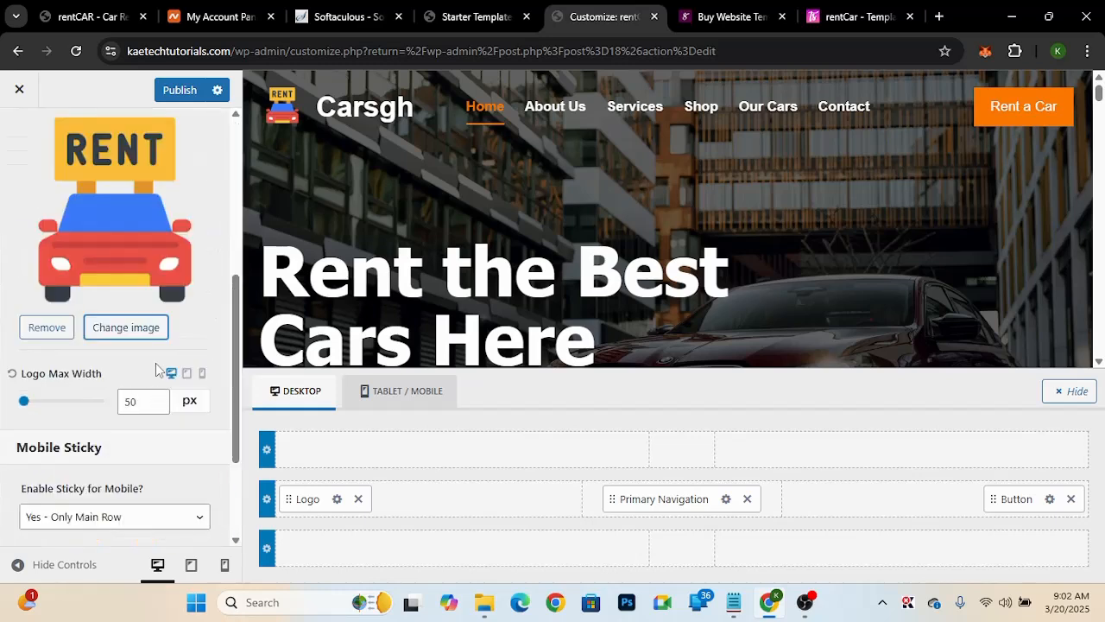
scroll(155, 370, up, 5)
click(192, 178)
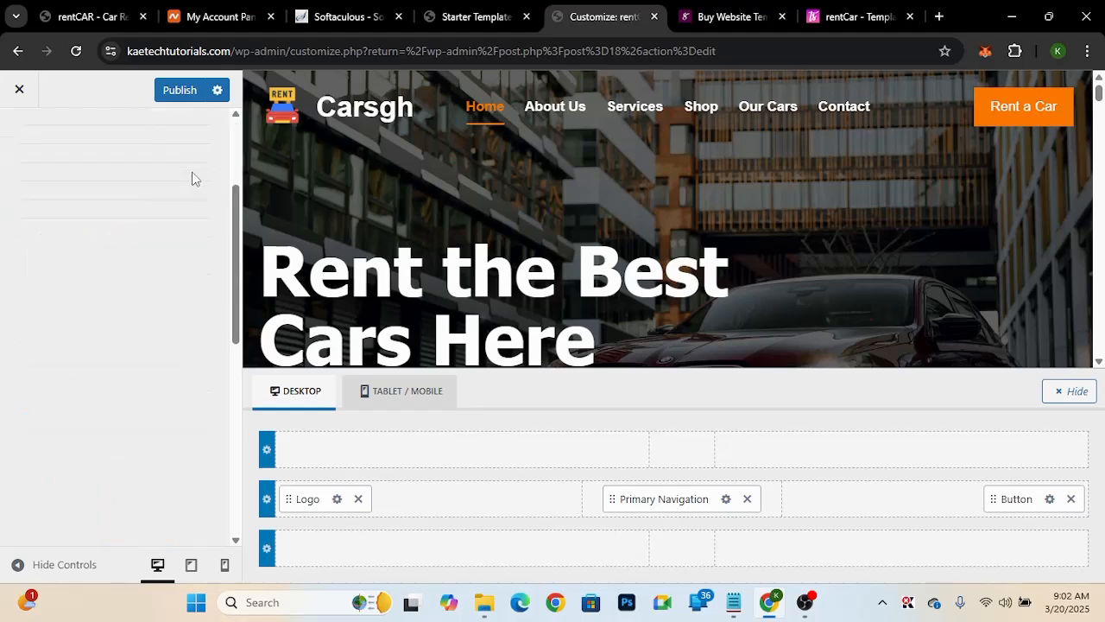
scroll(104, 308, up, 3)
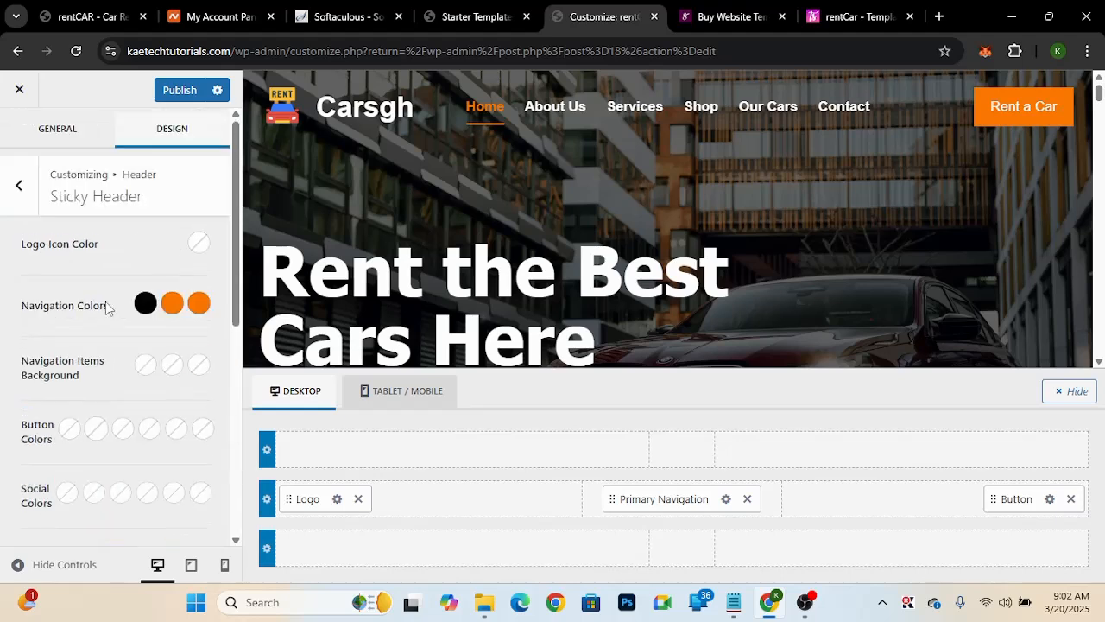
click(197, 236)
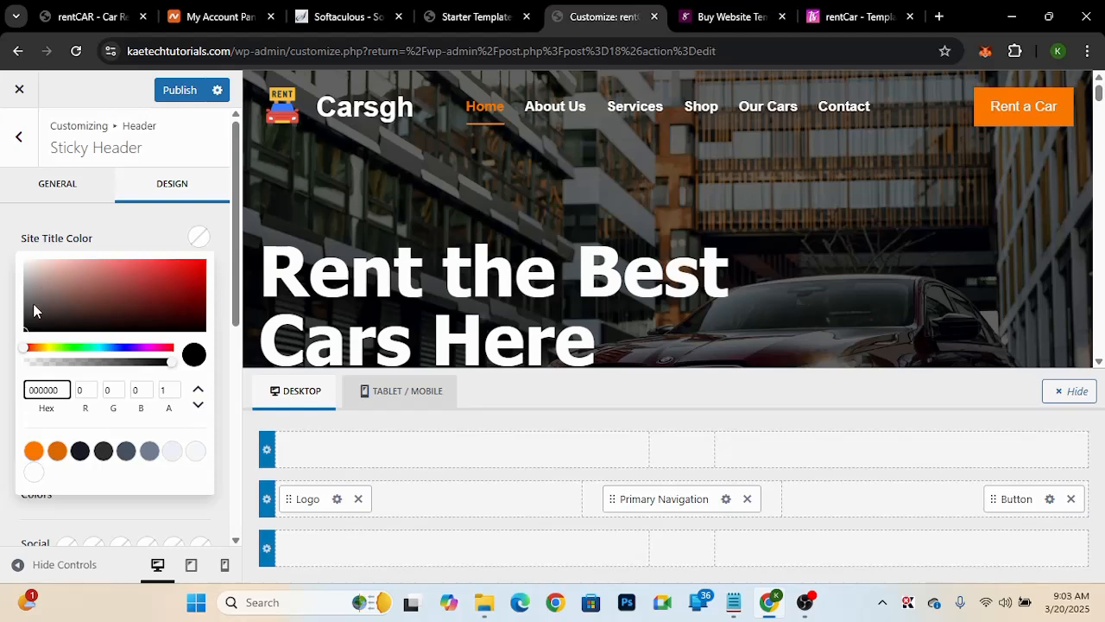
drag(26, 333, 16, 344)
scroll(445, 250, down, 3)
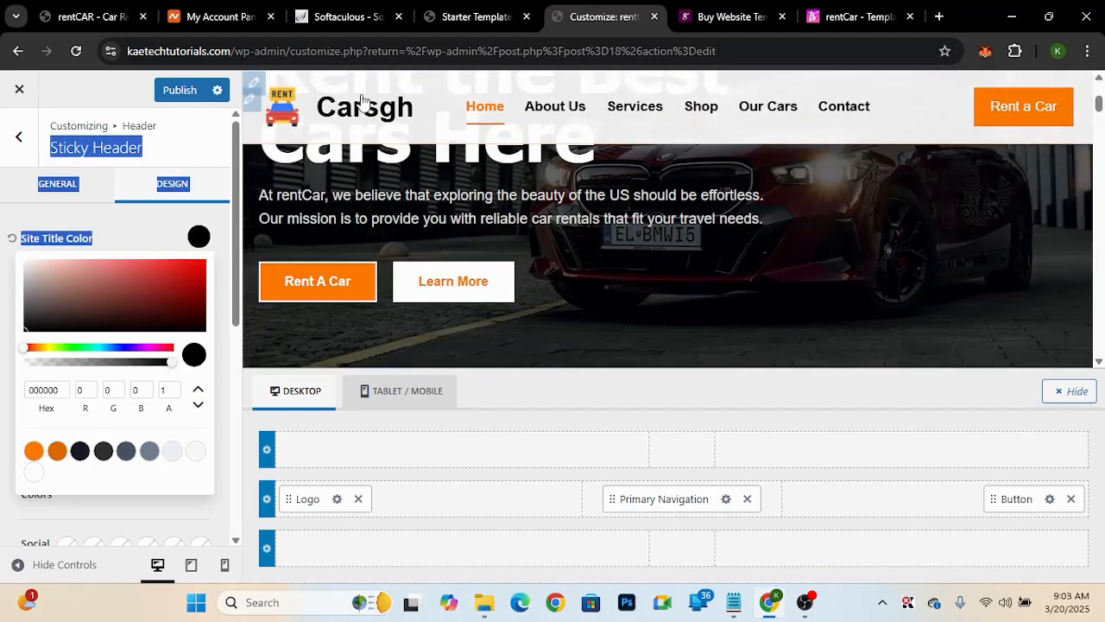
scroll(559, 196, down, 3)
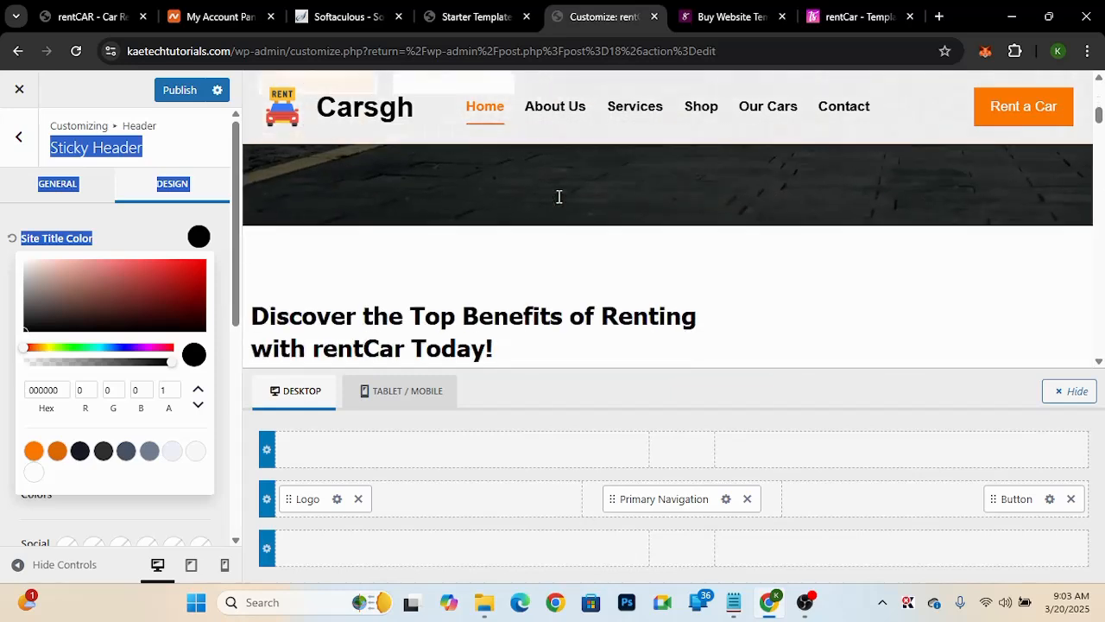
scroll(558, 197, up, 7)
click(559, 196)
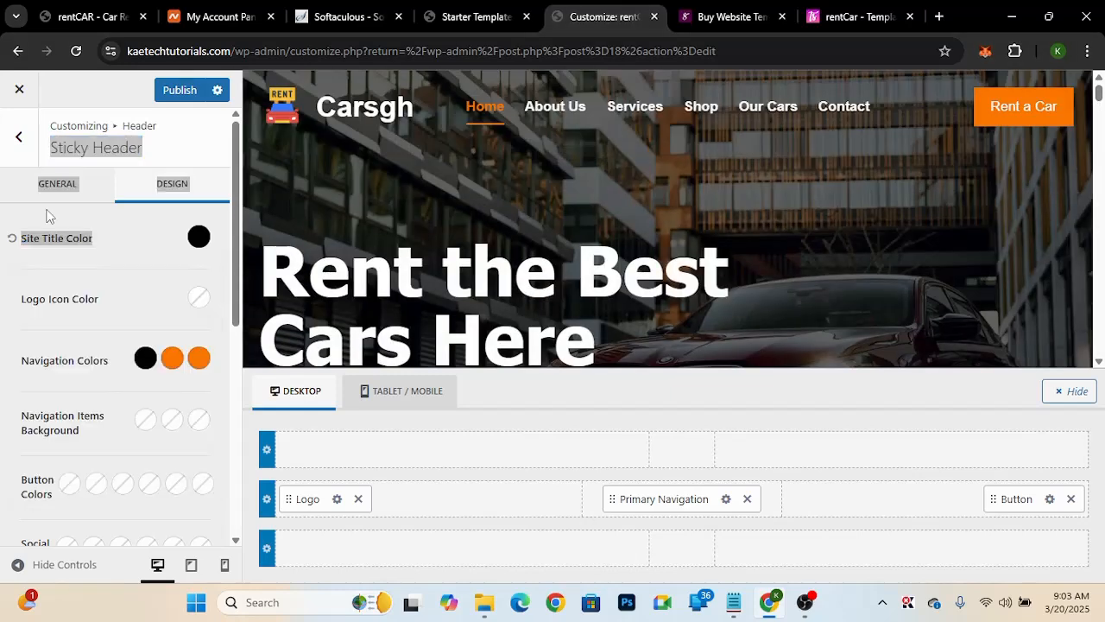
click(1, 321)
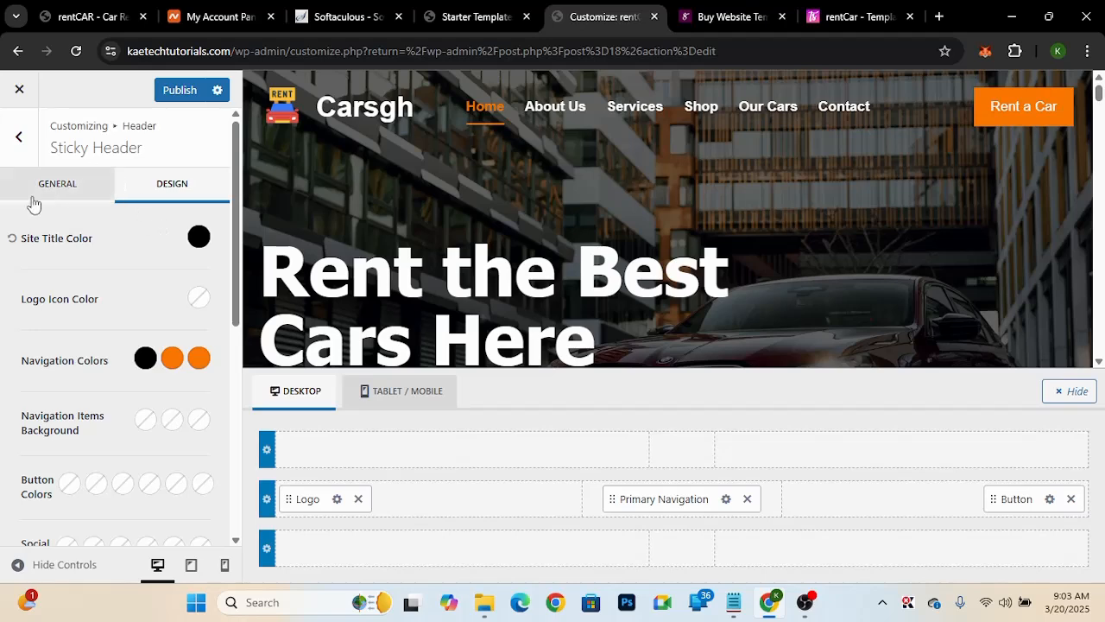
- In the Colors settings under Colors & Fonts, change the first Global Palette color of Palette 1 to yellow FFBD00
click(19, 136)
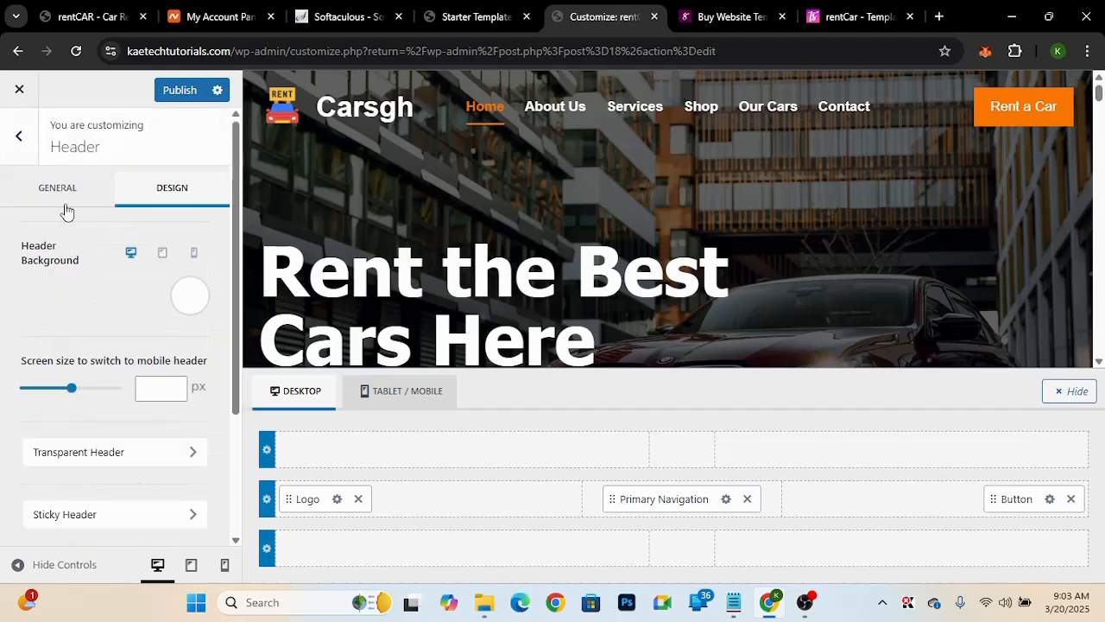
click(57, 188)
click(19, 136)
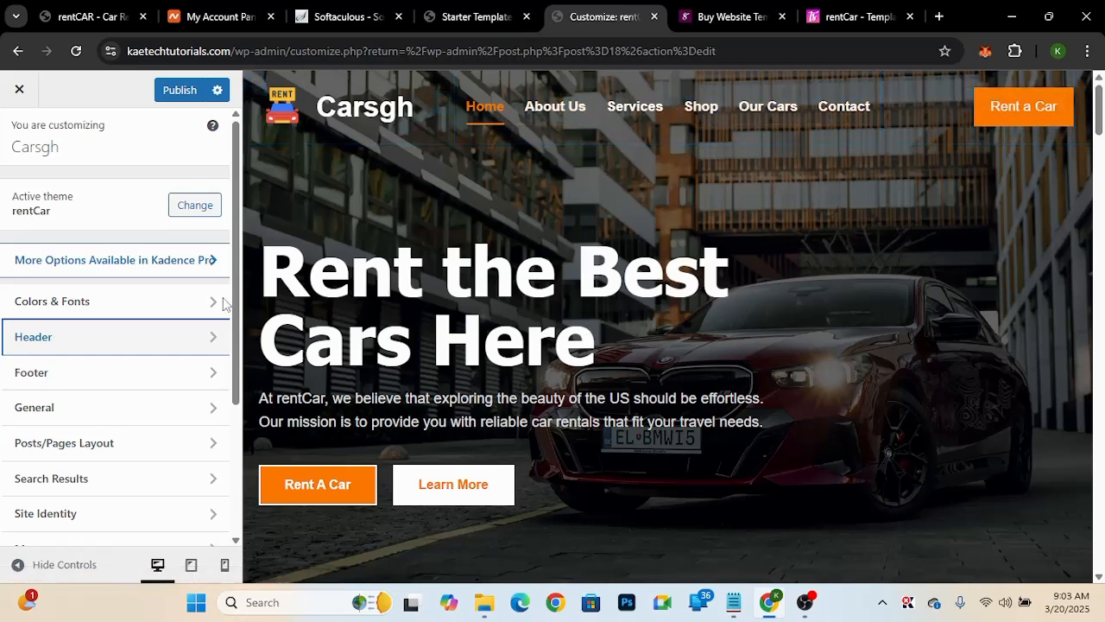
click(156, 302)
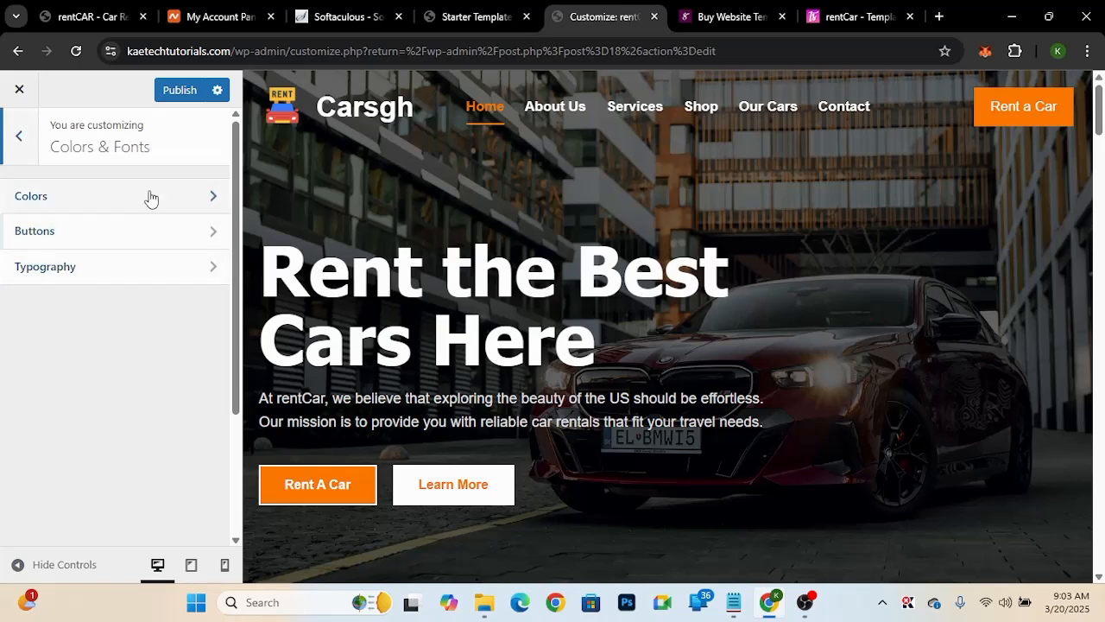
click(152, 194)
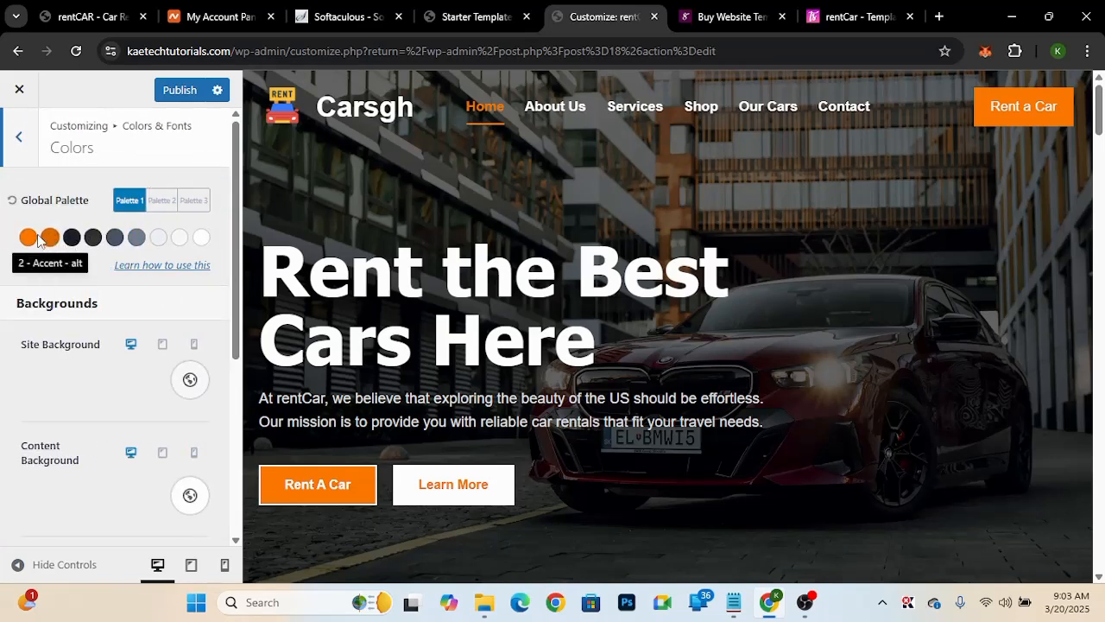
click(29, 239)
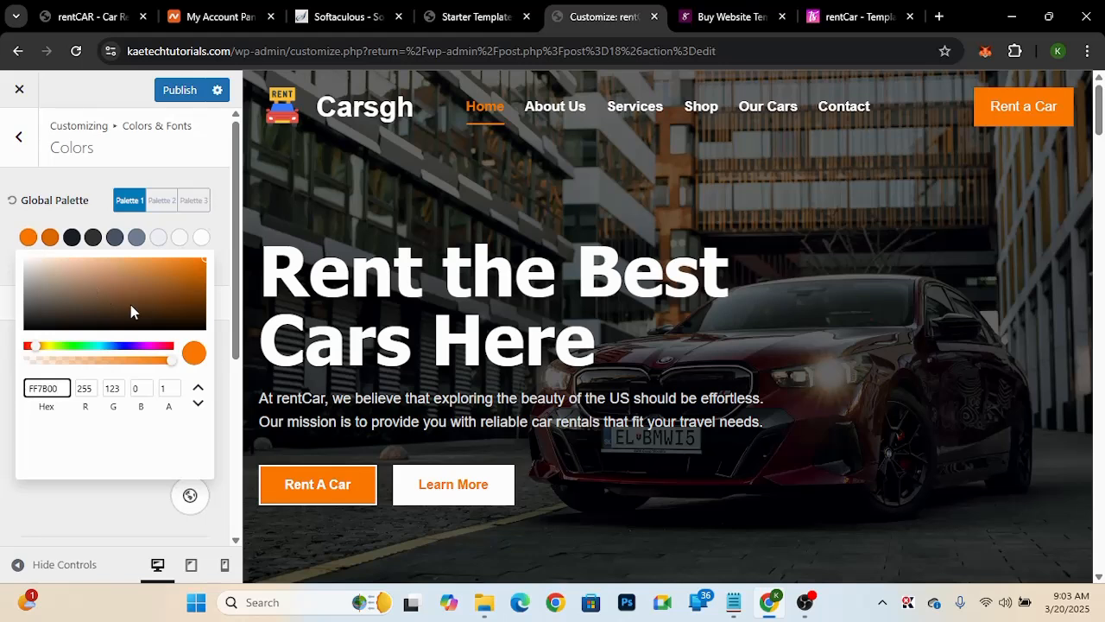
drag(37, 352, 42, 349)
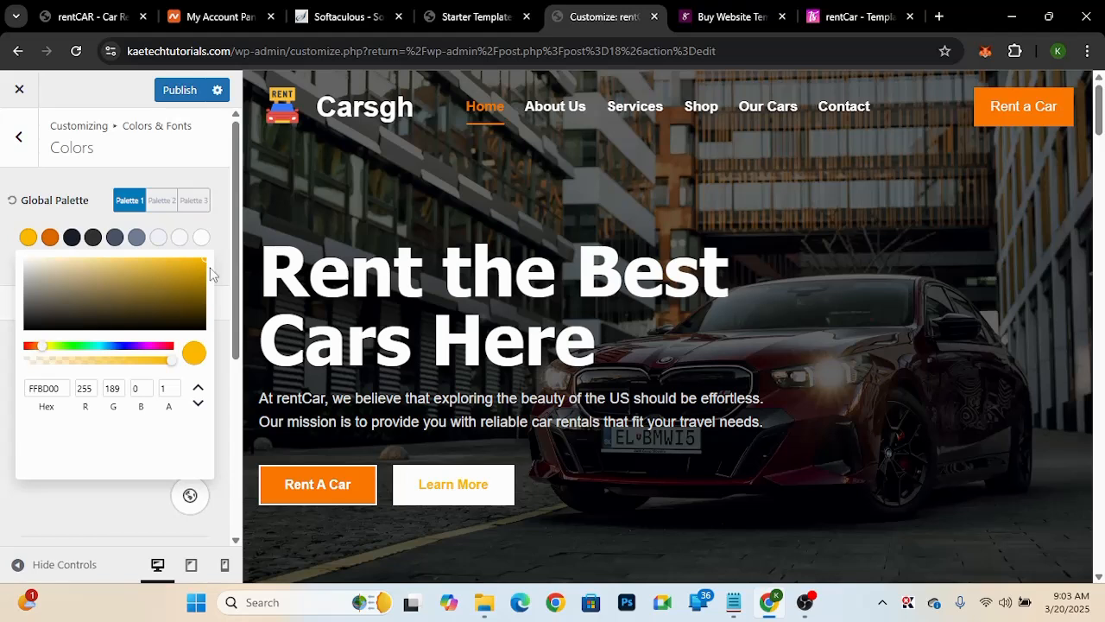
- Change the second Global Palette color (Accent - alt) to E0BC00
click(51, 240)
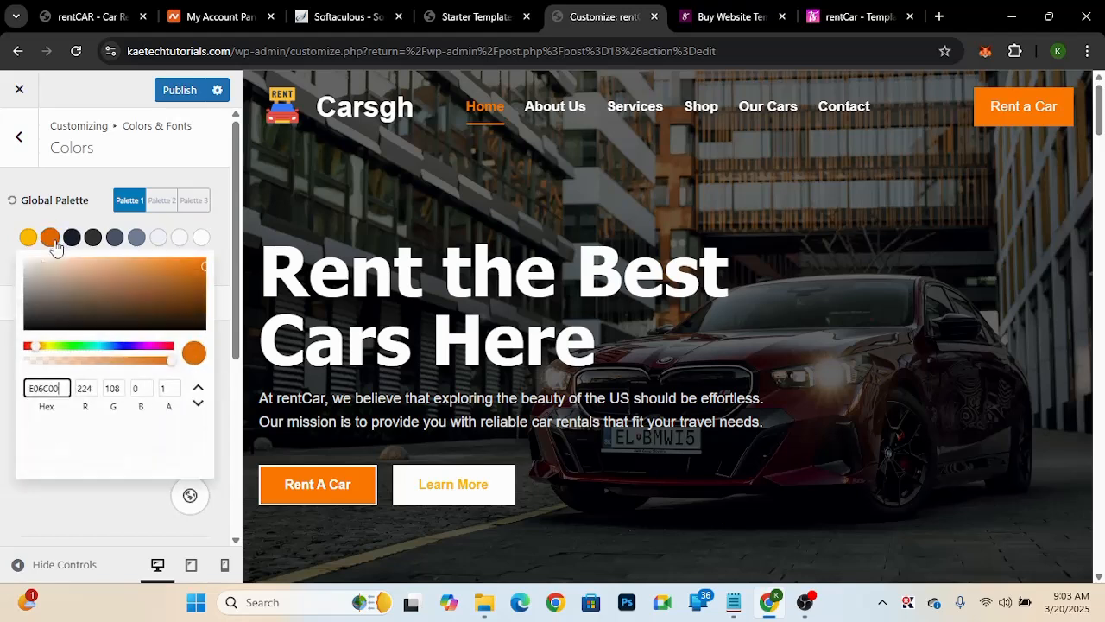
drag(36, 352, 45, 352)
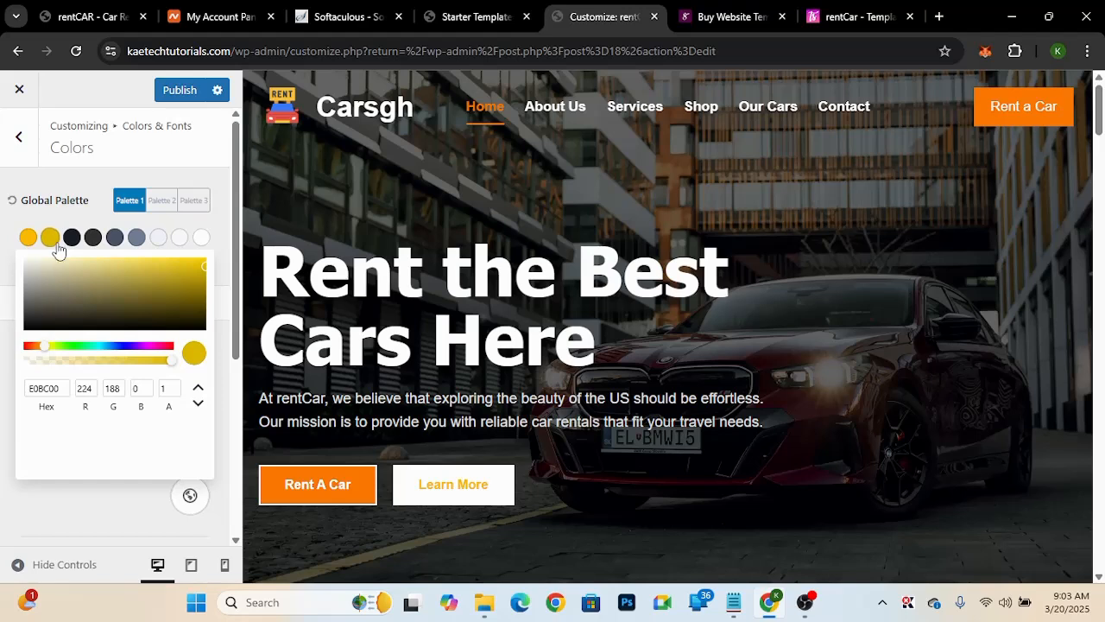
click(3, 234)
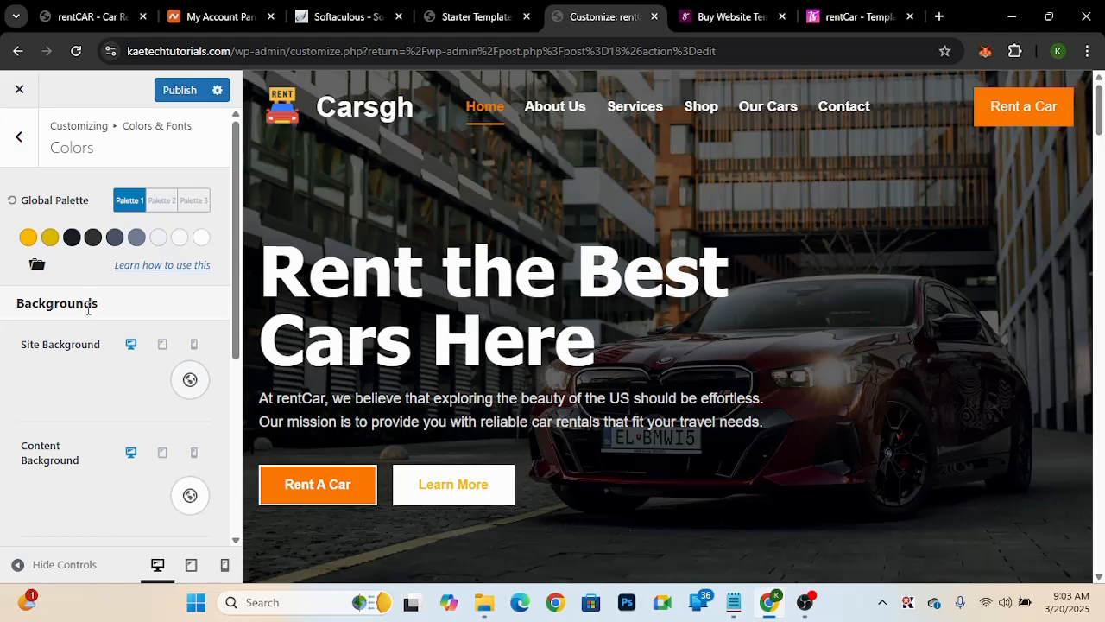
- Look through the remaining Colors settings and open the Buttons settings under Colors & Fonts
scroll(87, 309, down, 4)
scroll(87, 311, up, 4)
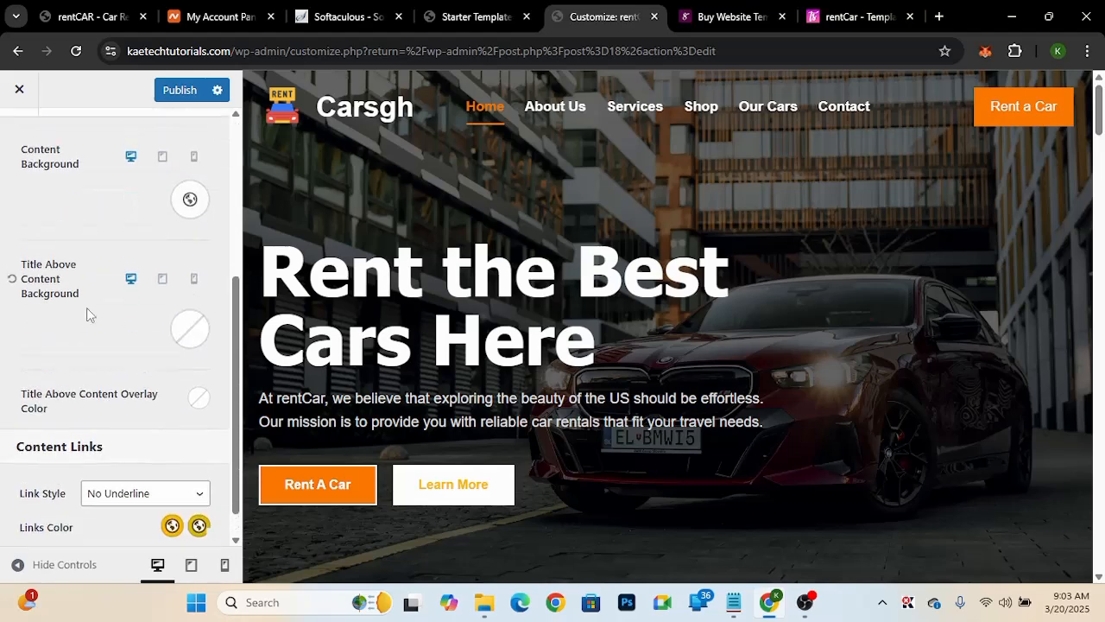
scroll(88, 308, down, 4)
scroll(88, 313, up, 5)
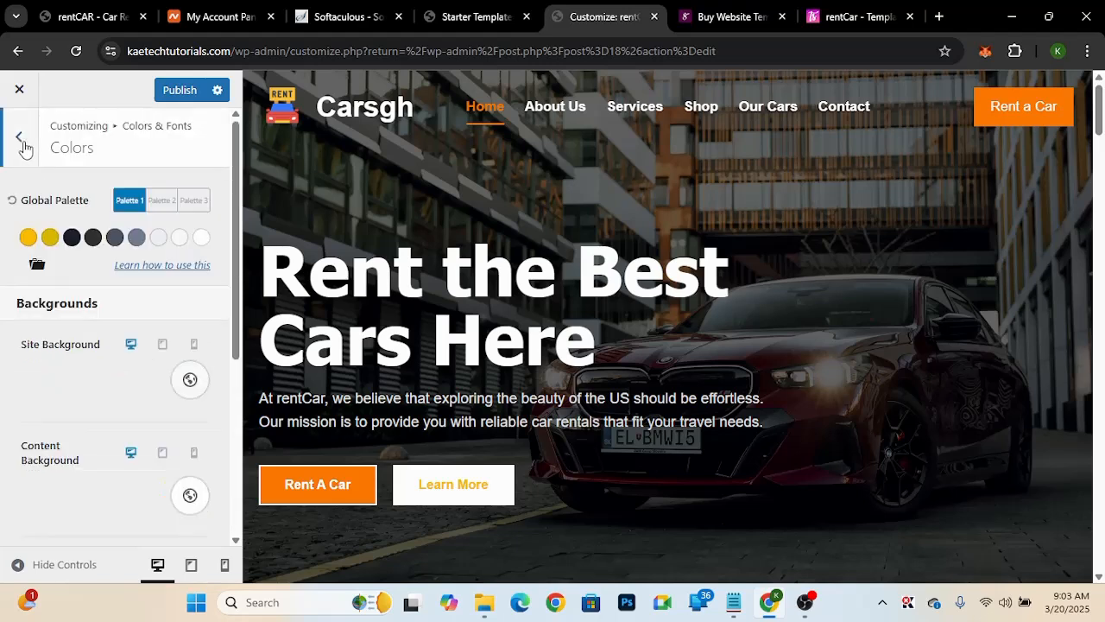
click(21, 140)
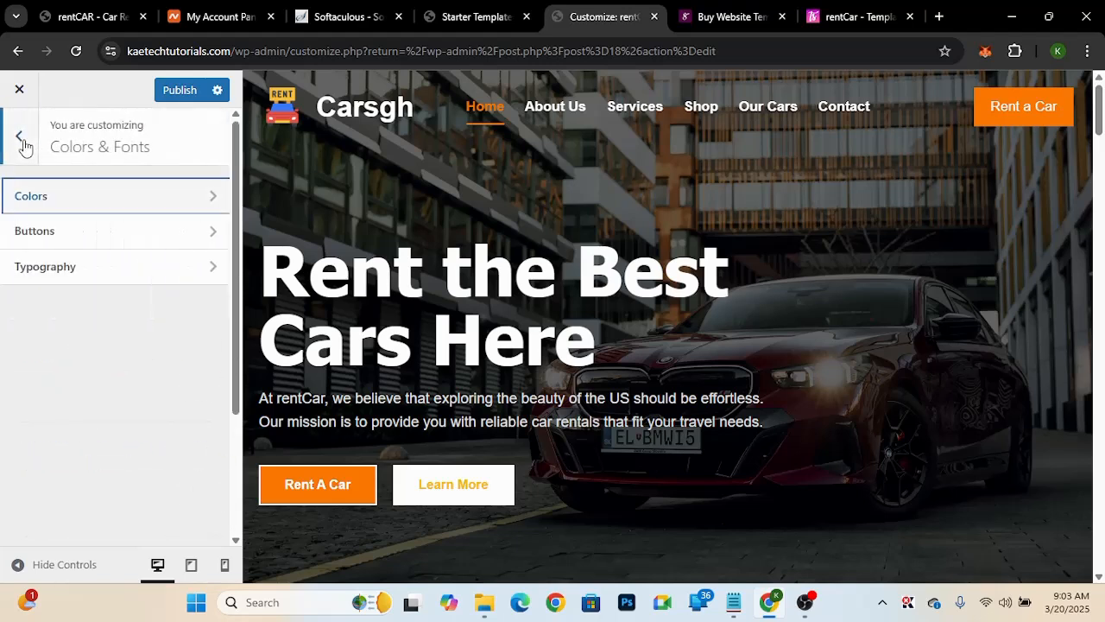
click(93, 239)
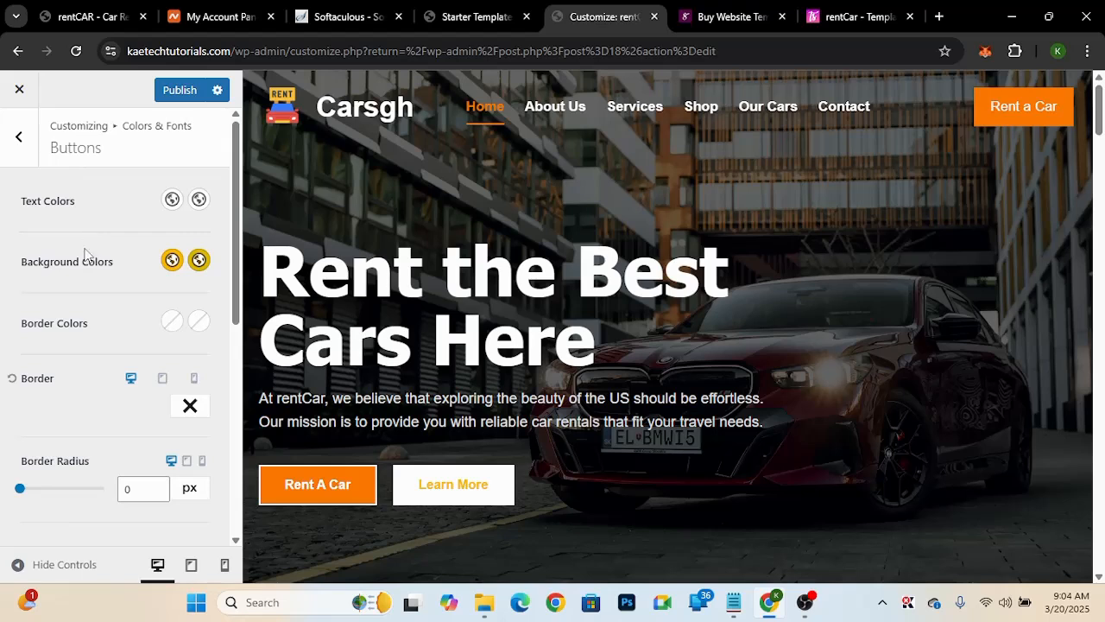
- Publish the Customizer changes and switch to the Kadence Starter Templates page
click(180, 90)
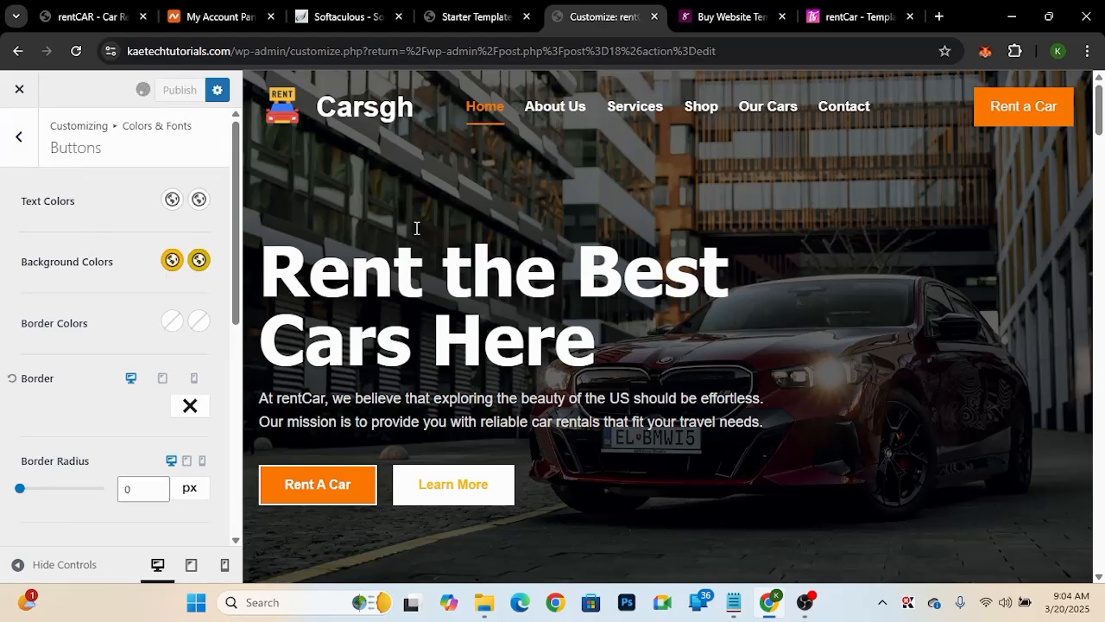
click(472, 21)
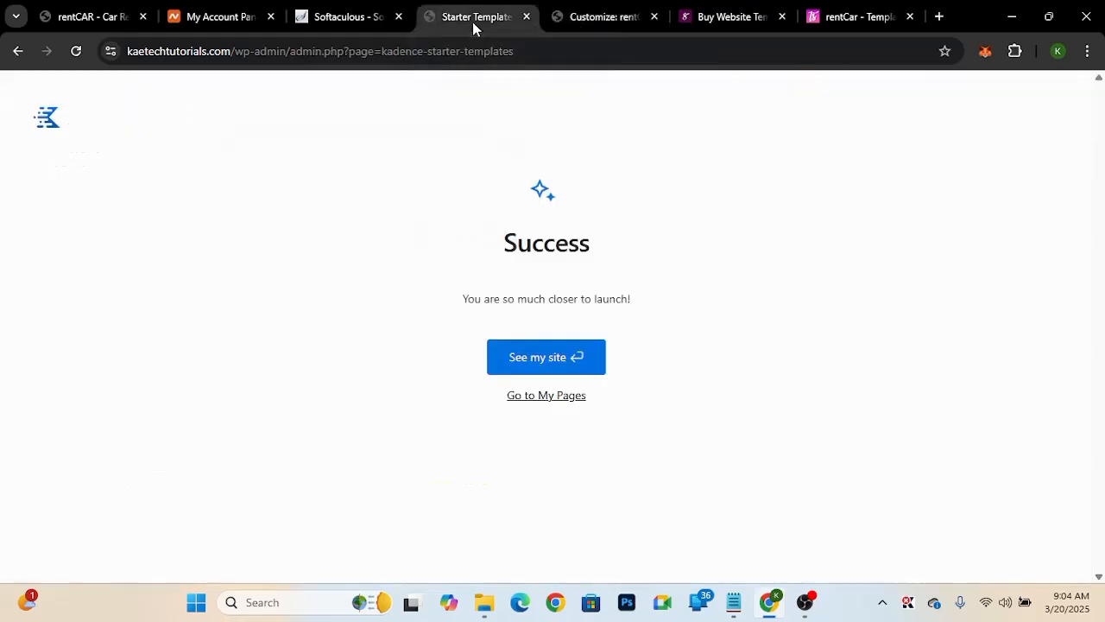
- View the live site's home page, and return to the Customizer's Buttons settings under Colors & Fonts
click(530, 357)
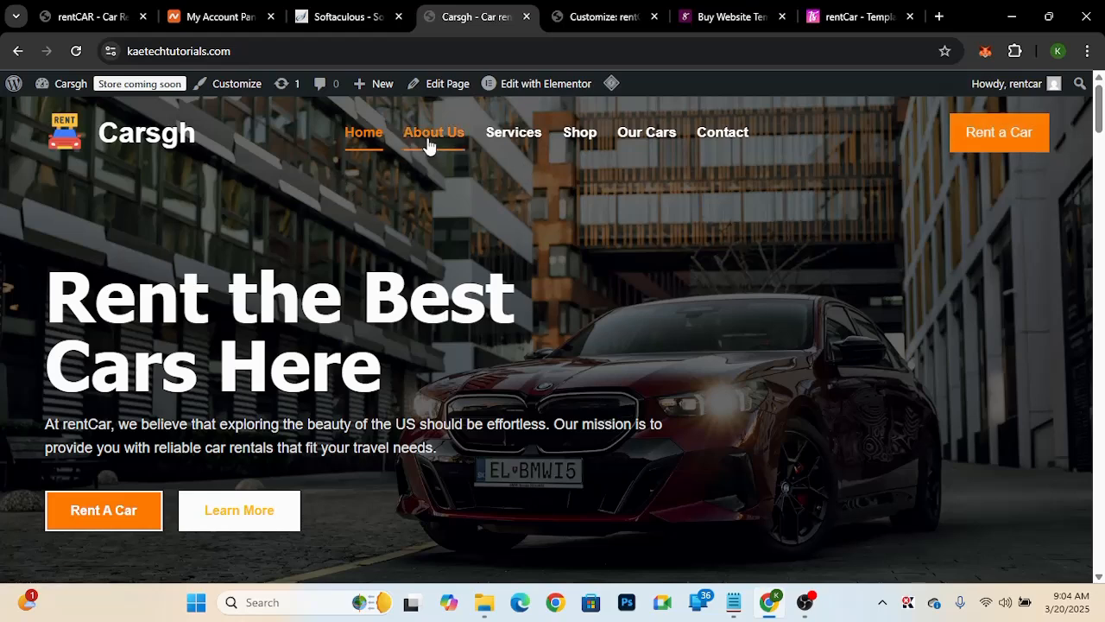
click(591, 14)
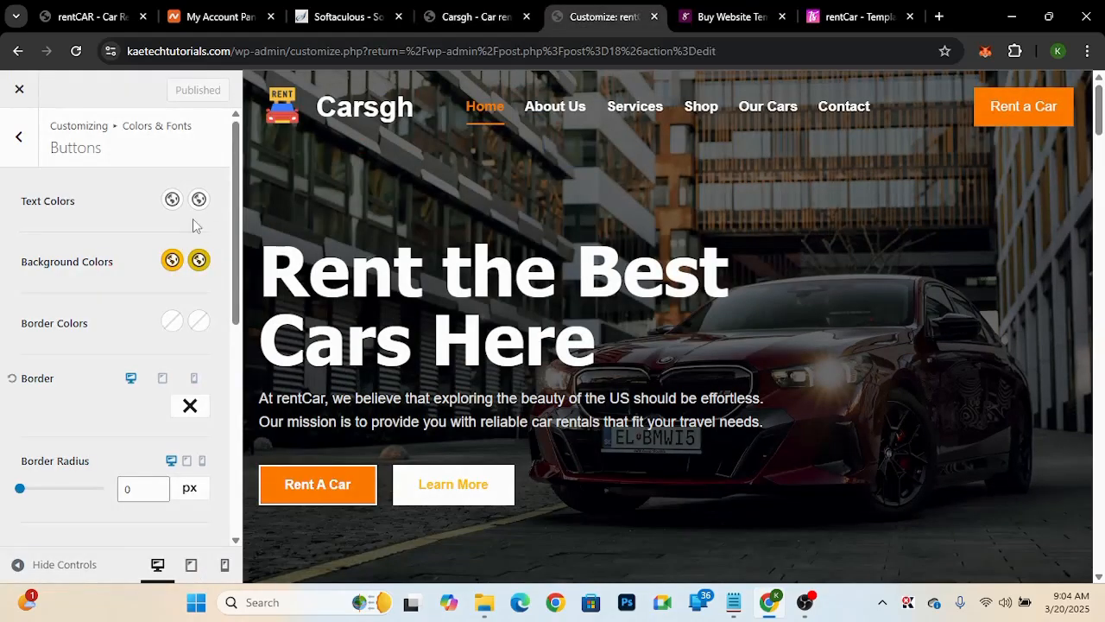
click(19, 137)
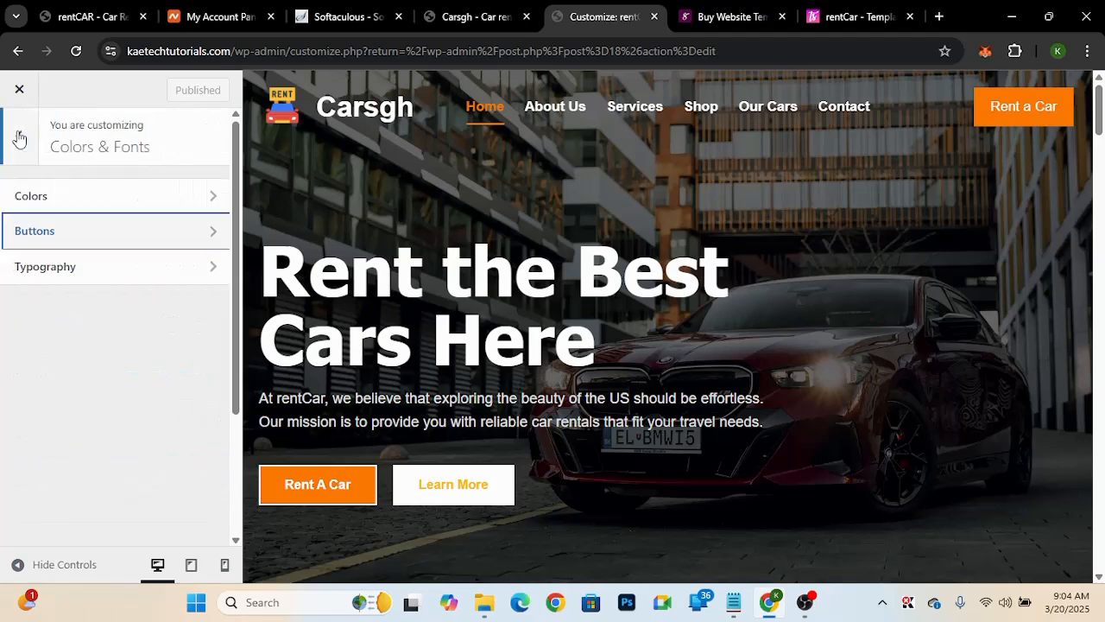
click(89, 231)
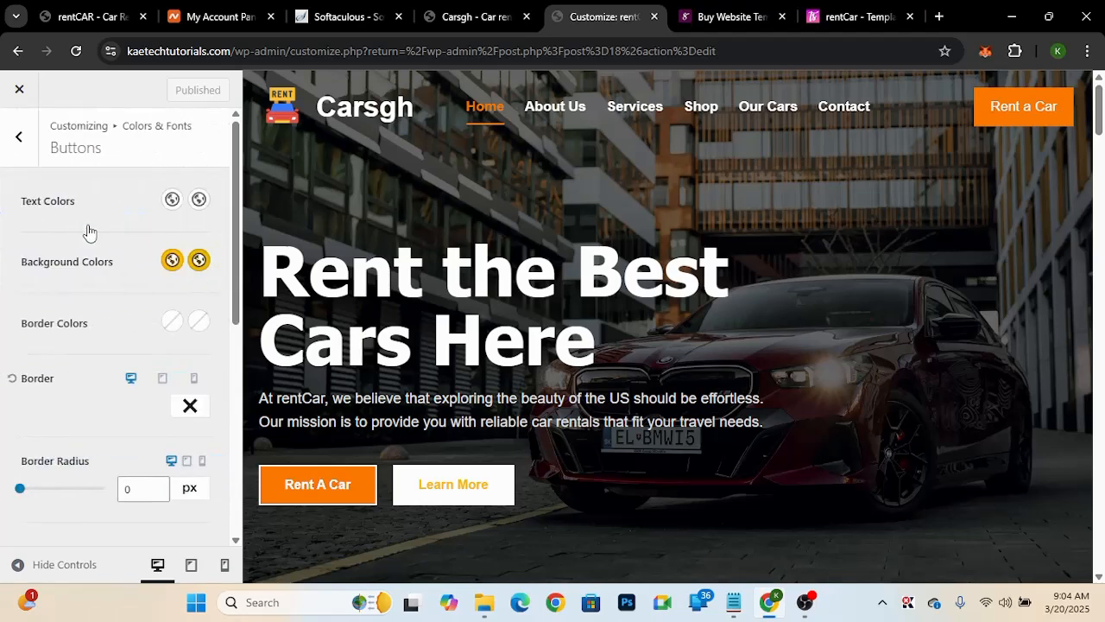
- Try palette color E0BC00 as the normal button background and switch it back to palette color FFBD00
click(172, 261)
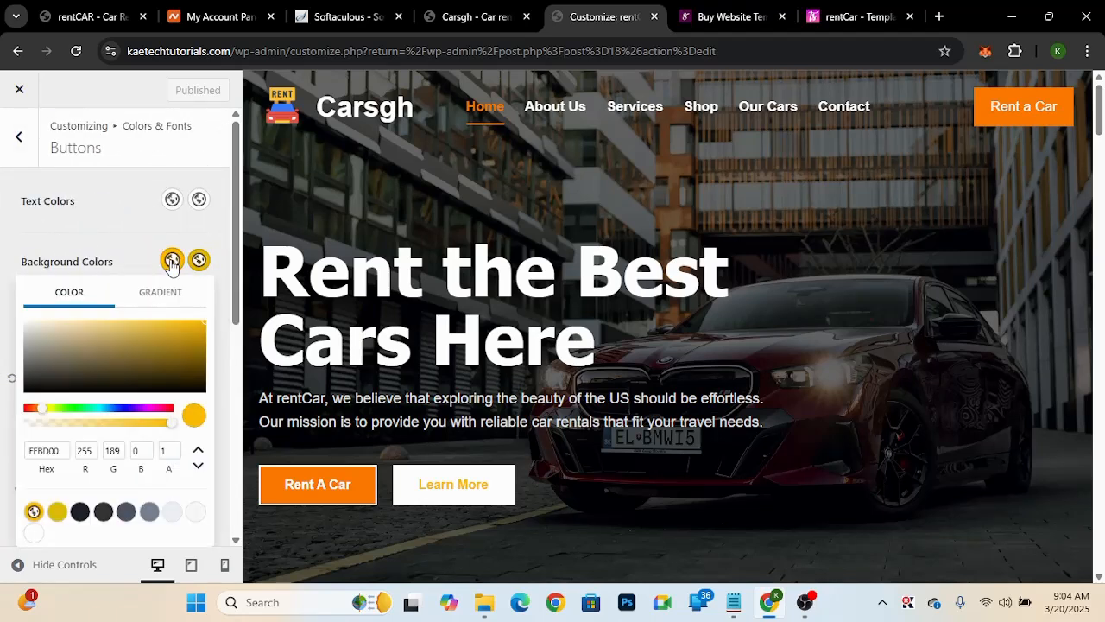
click(57, 511)
click(34, 512)
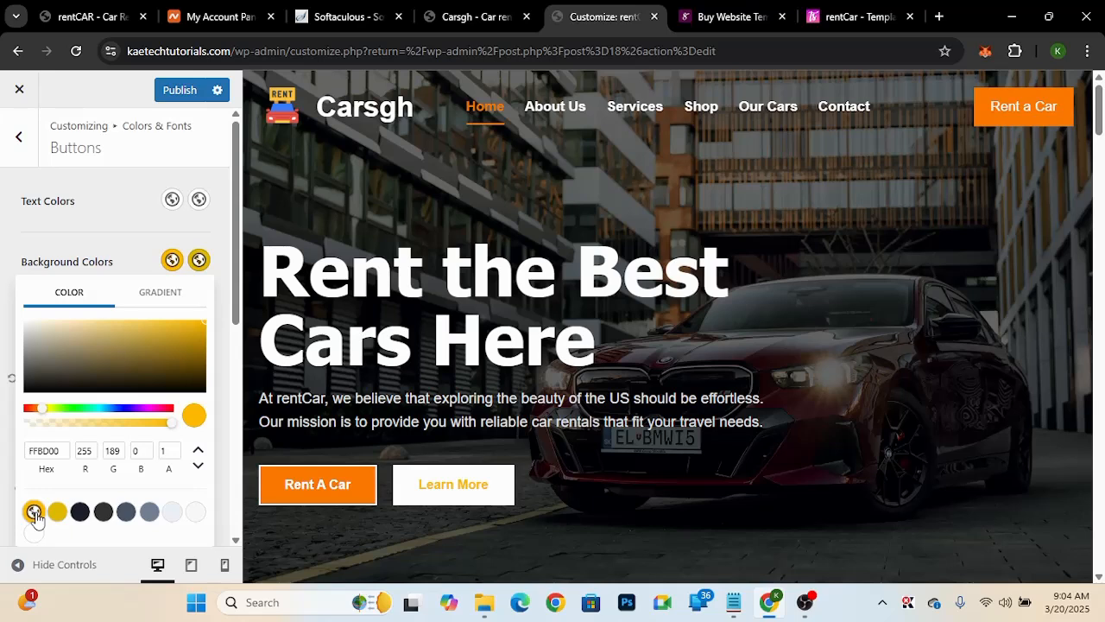
click(134, 253)
- In the Header Button's design settings, set the hover text color to palette color FFBD00
click(32, 151)
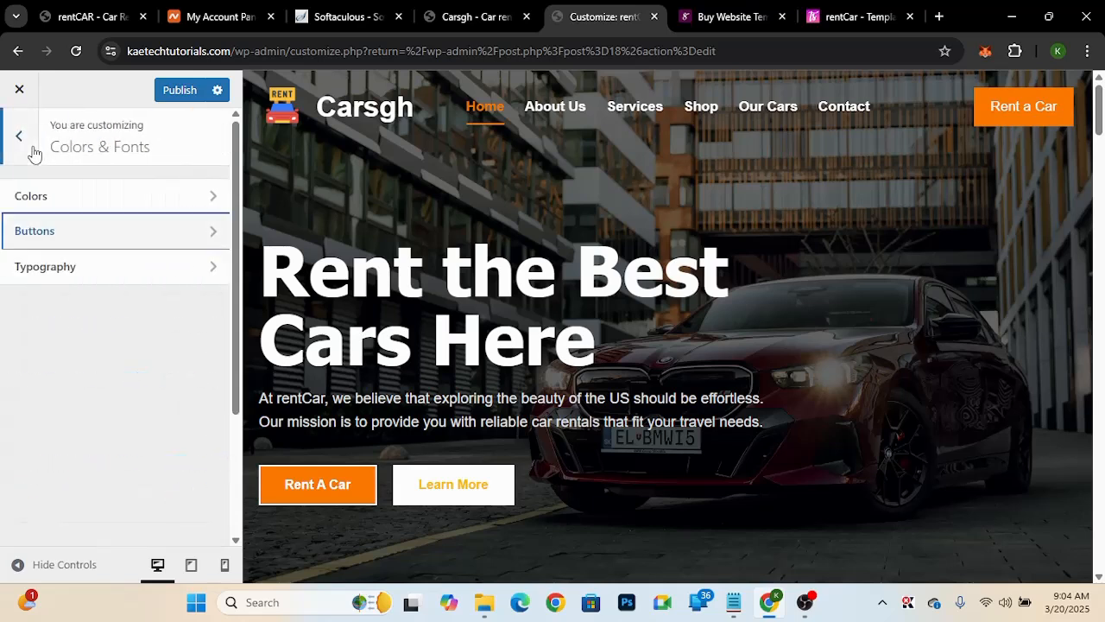
click(19, 138)
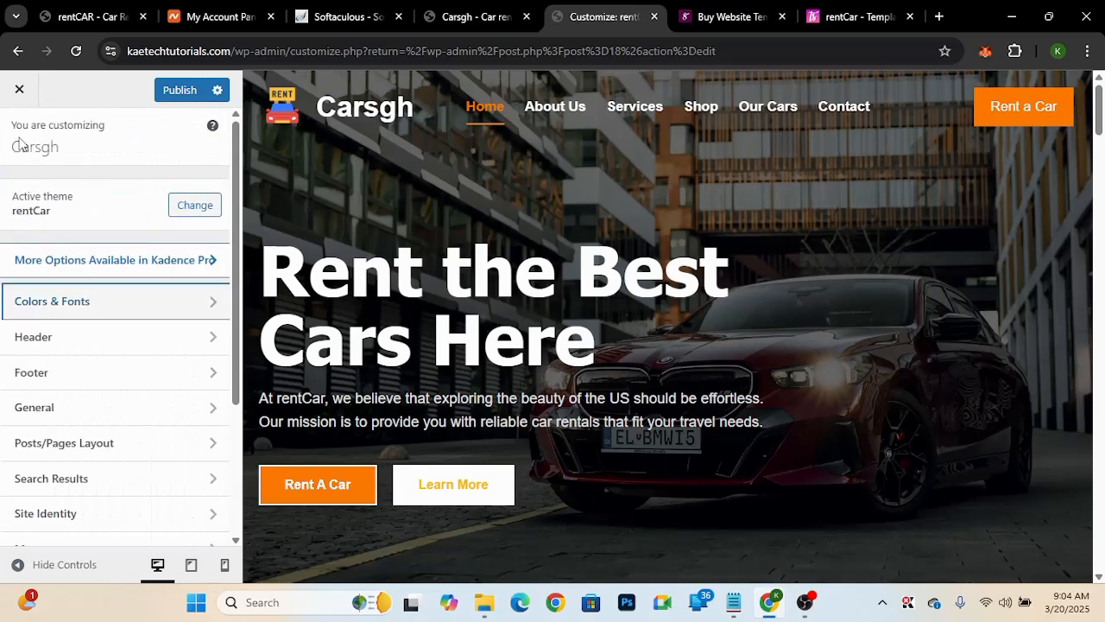
click(119, 337)
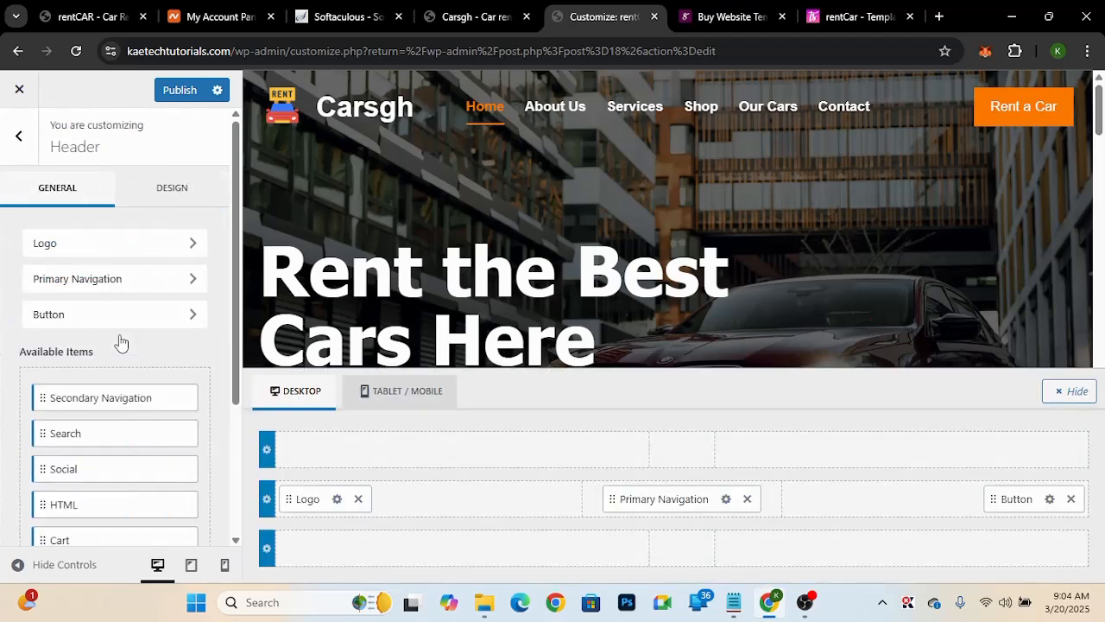
click(1049, 498)
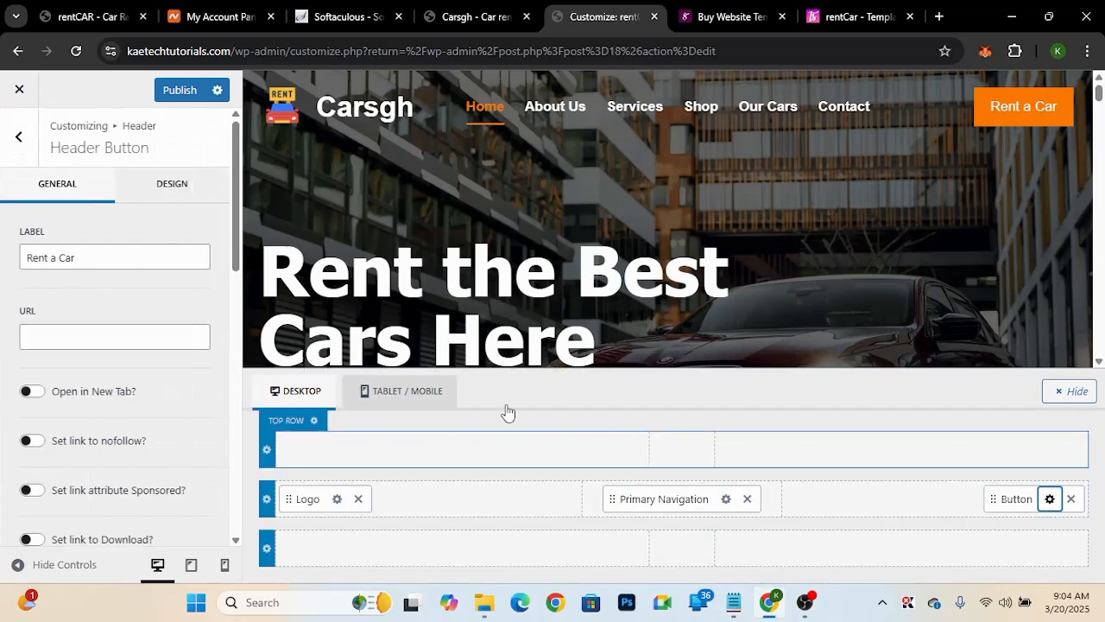
click(177, 185)
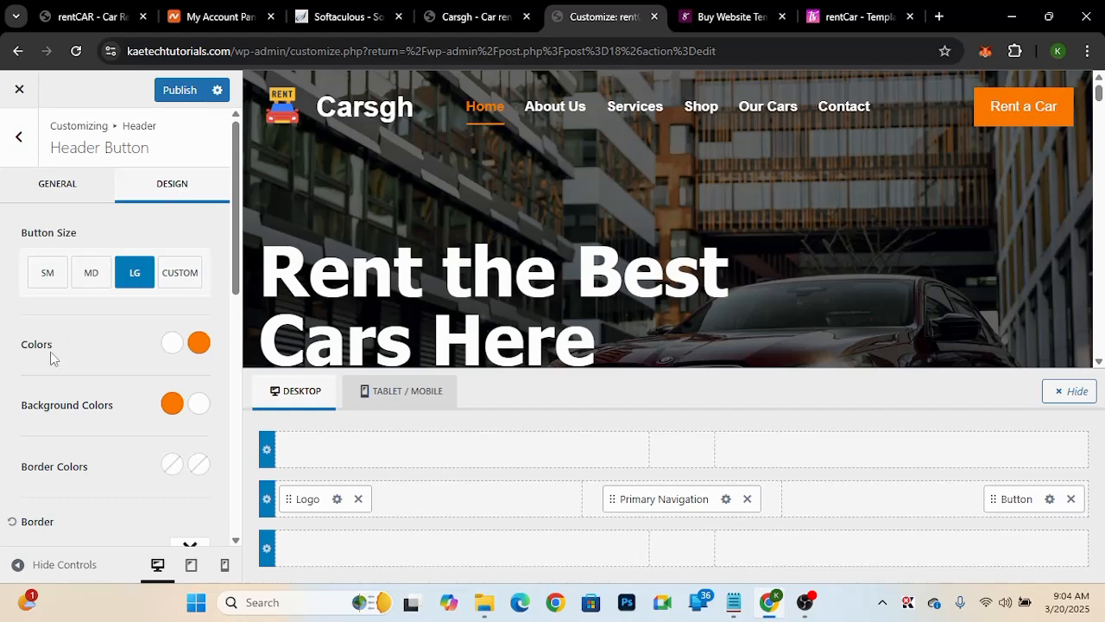
click(198, 344)
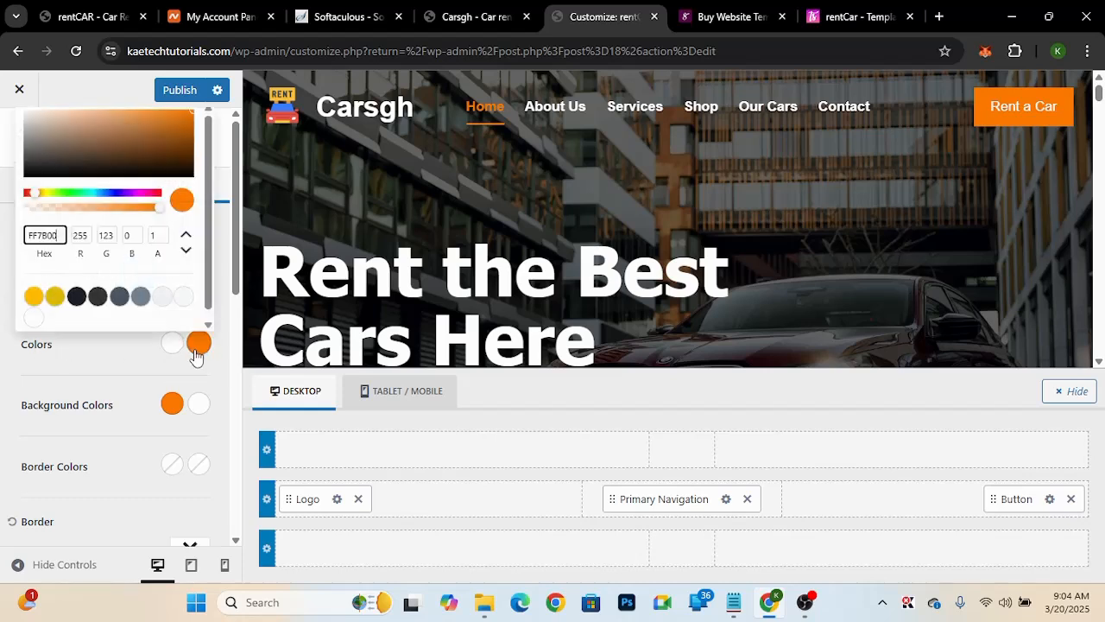
click(34, 297)
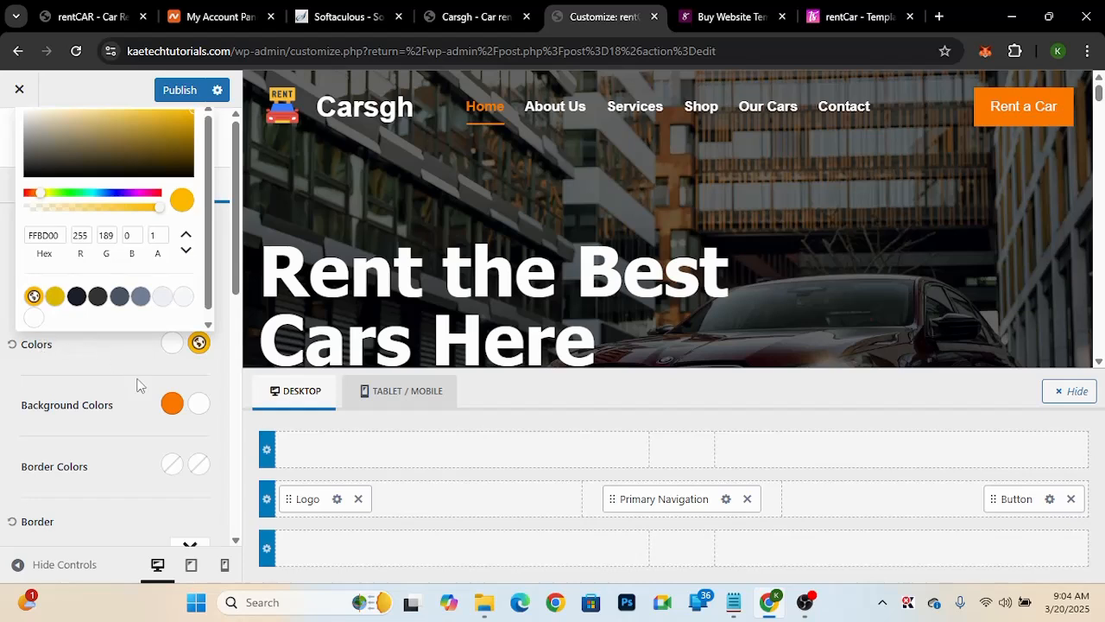
- Set the Header Button's normal background color to palette color FFBD00
click(172, 407)
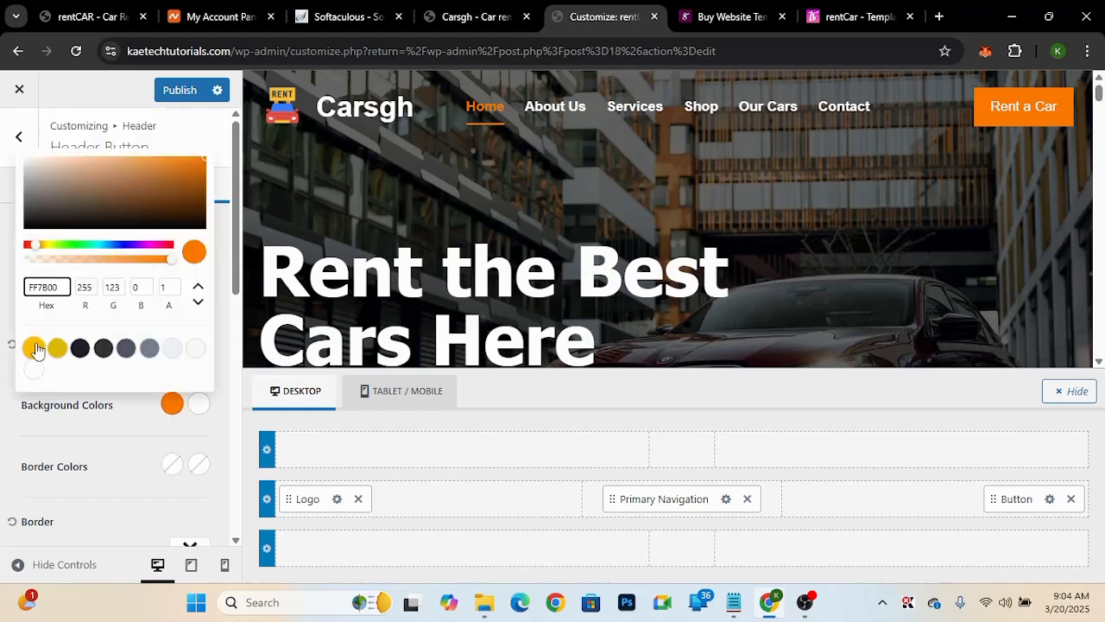
click(34, 348)
click(134, 408)
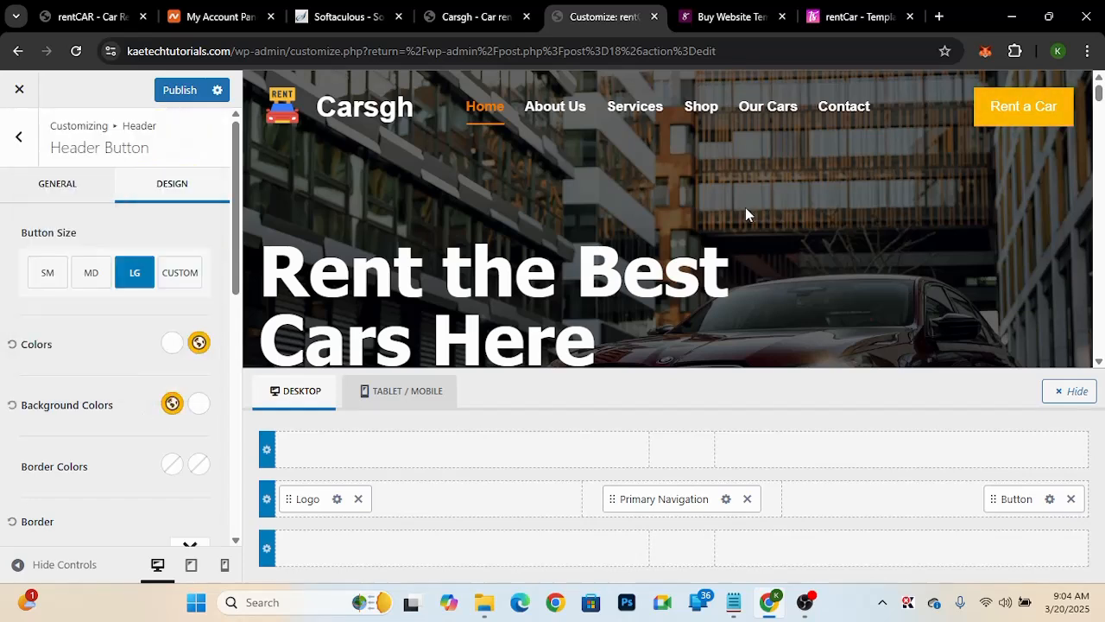
- Check the header button in the scrolled page preview and publish the Customizer changes
scroll(726, 257, down, 5)
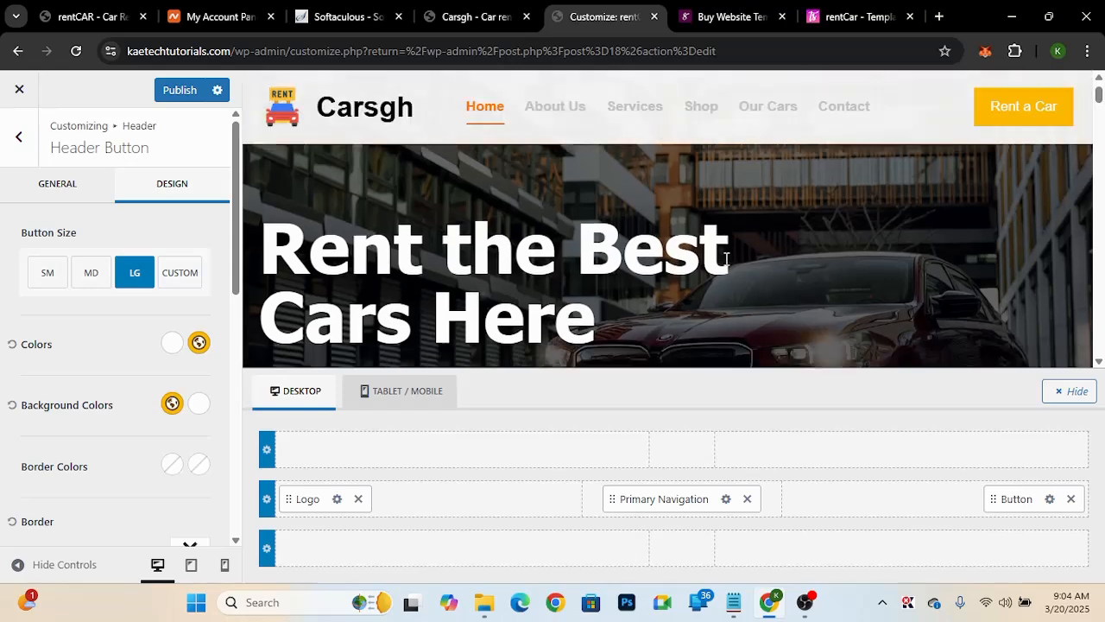
scroll(726, 259, up, 5)
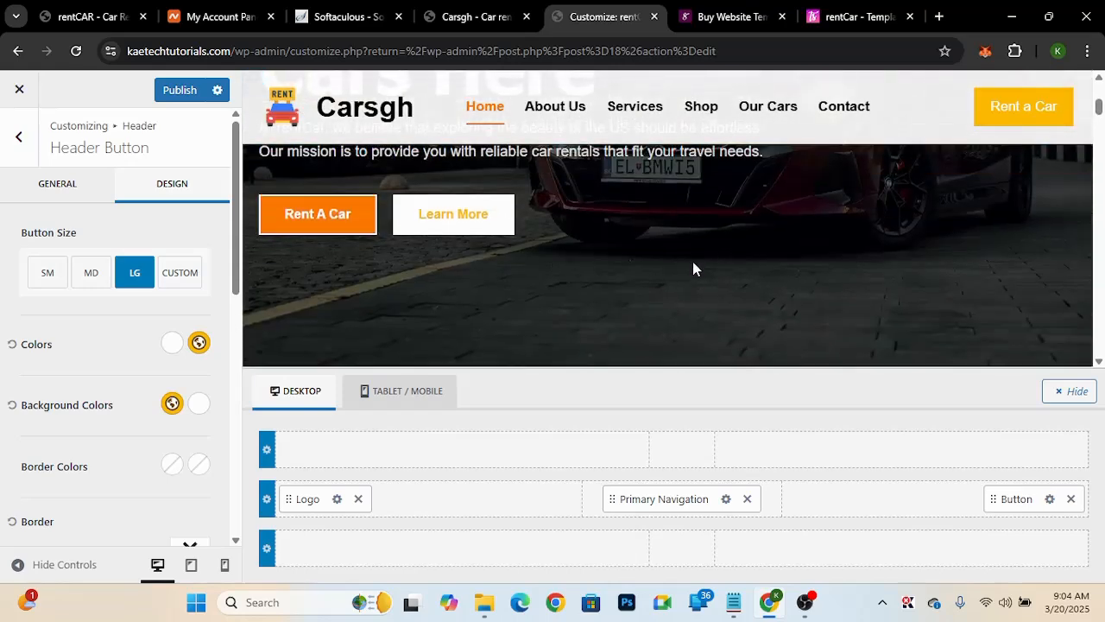
scroll(693, 262, up, 3)
scroll(693, 262, down, 4)
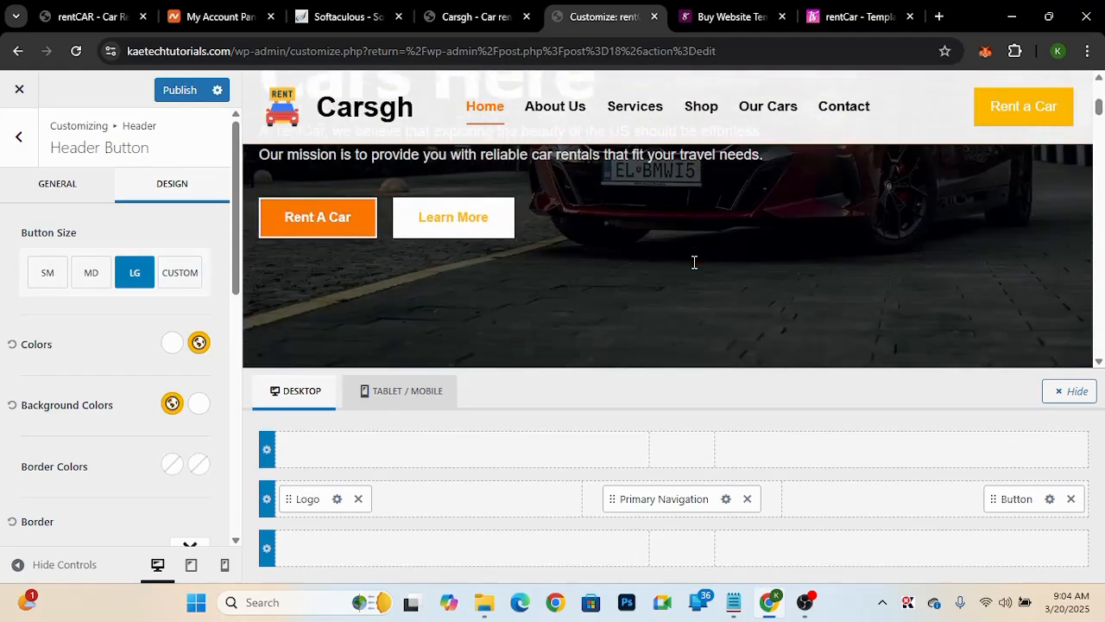
scroll(693, 262, up, 3)
scroll(693, 263, up, 2)
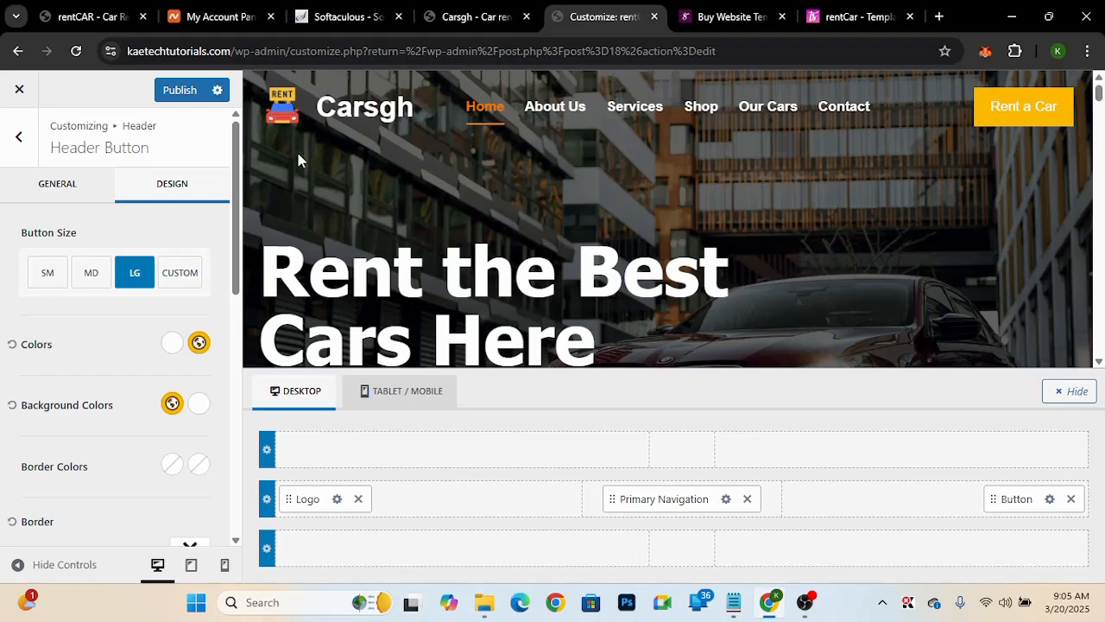
click(185, 90)
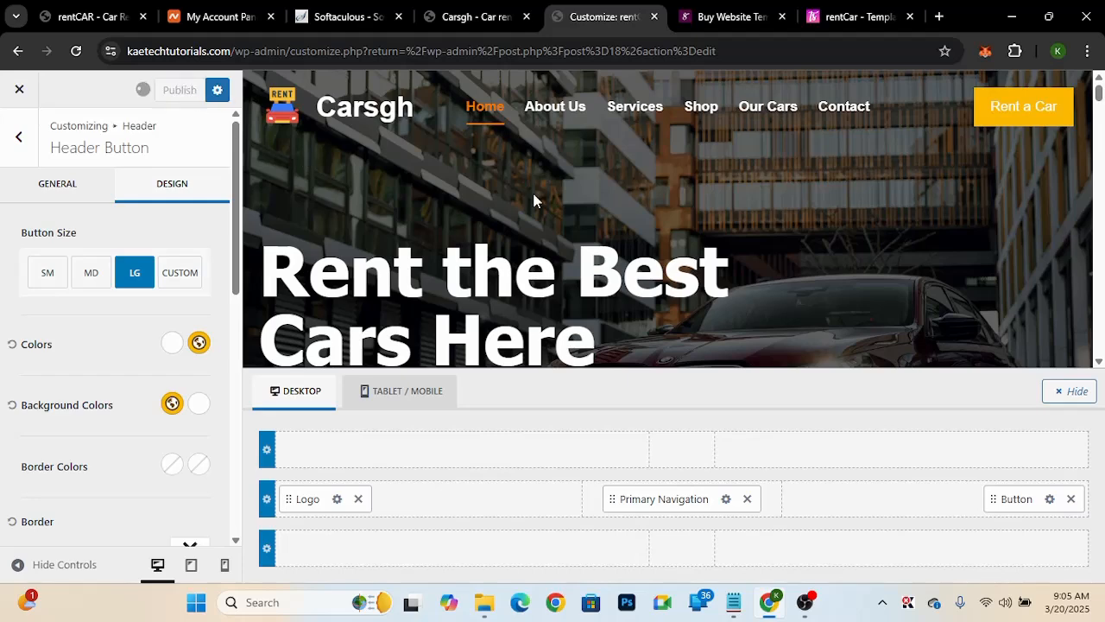
- Reload the live home page and look through its sections to check the button and navigation colors
click(476, 16)
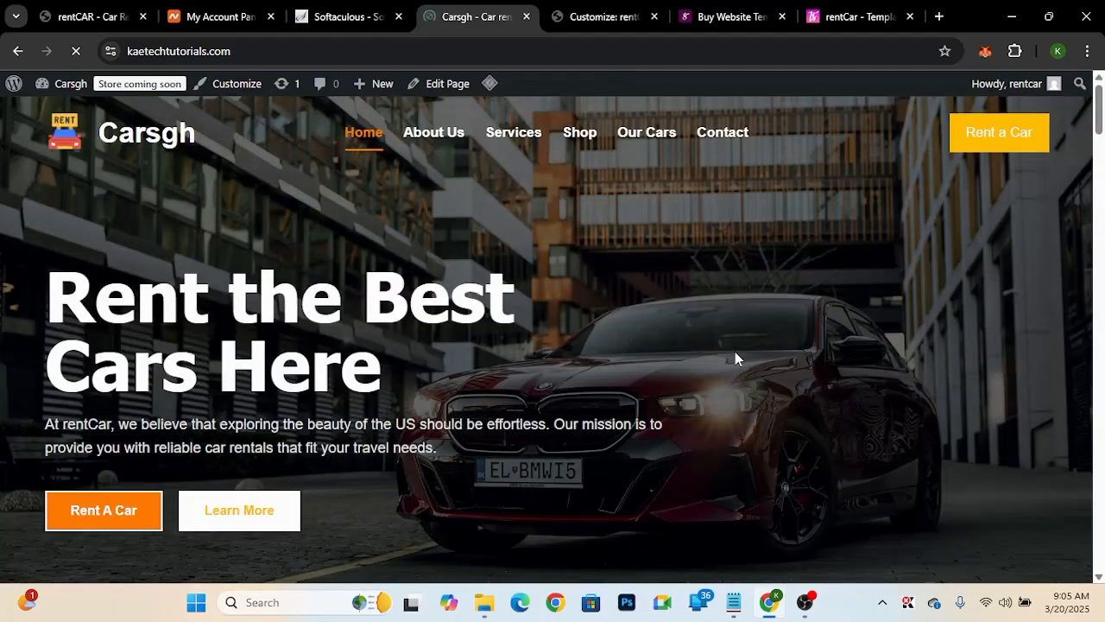
scroll(734, 352, down, 10)
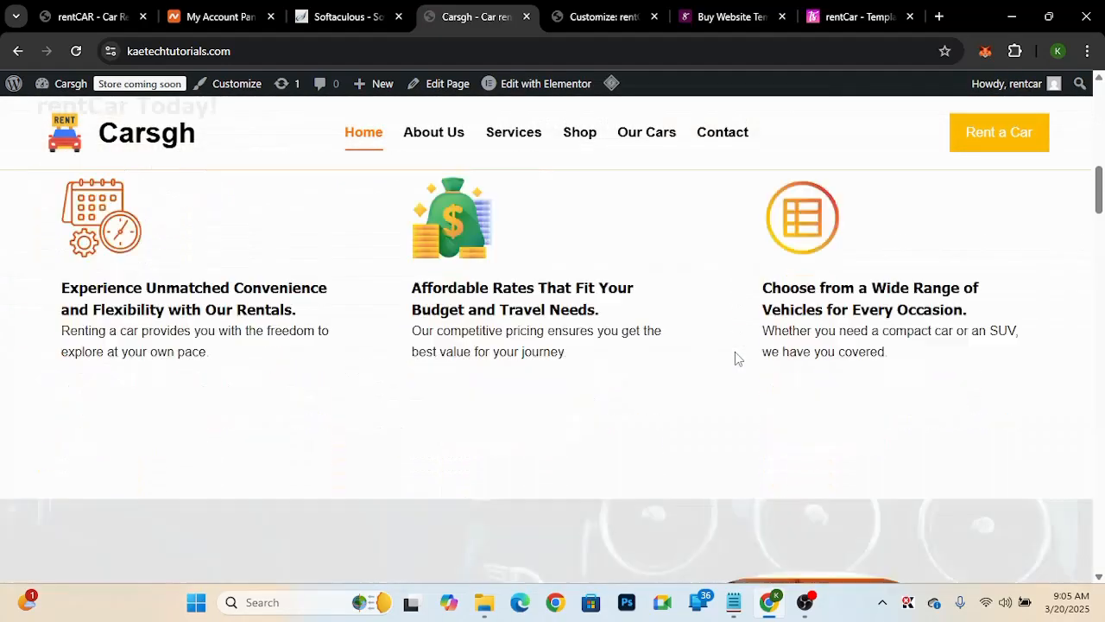
scroll(735, 356, down, 4)
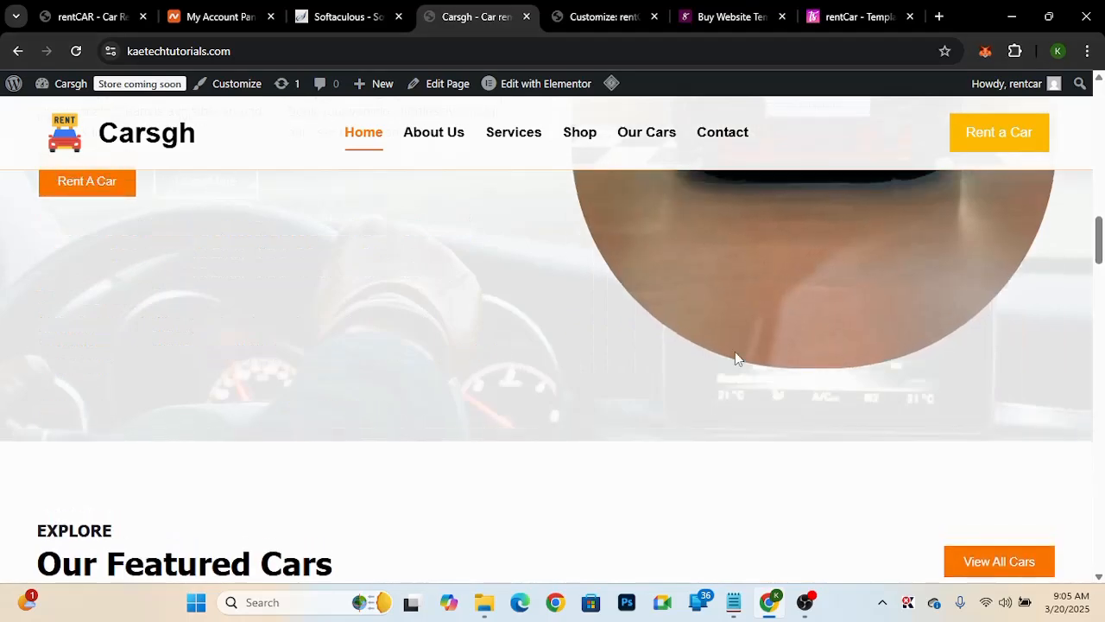
scroll(734, 352, up, 3)
scroll(735, 361, up, 6)
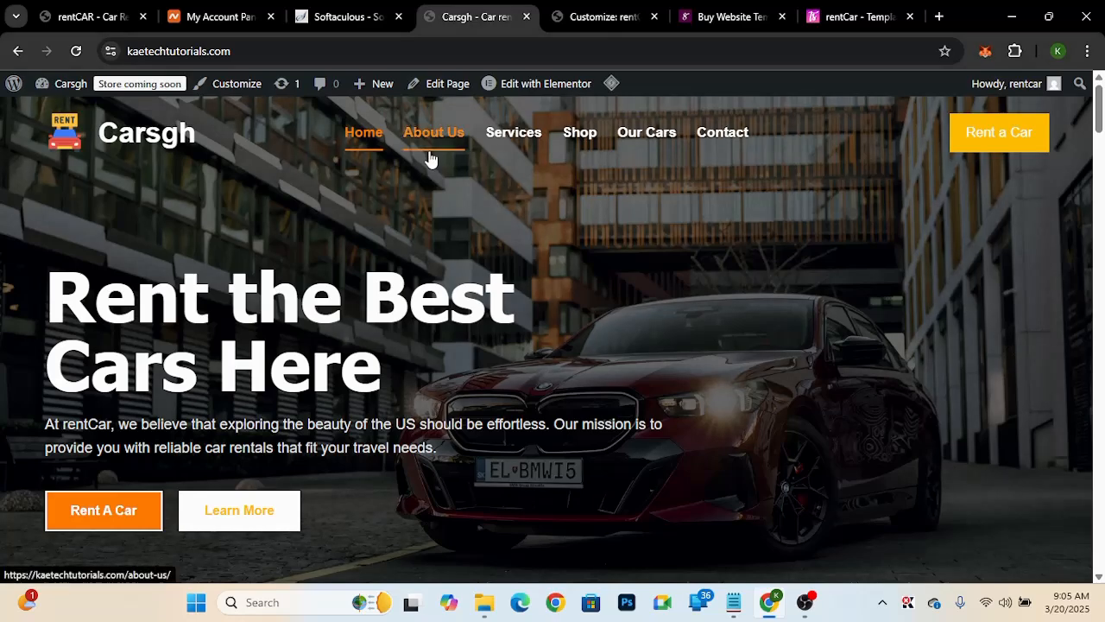
- In the Customizer, set the header Primary Navigation's hover color to FFBD00 and its active color to E0BC00
click(596, 16)
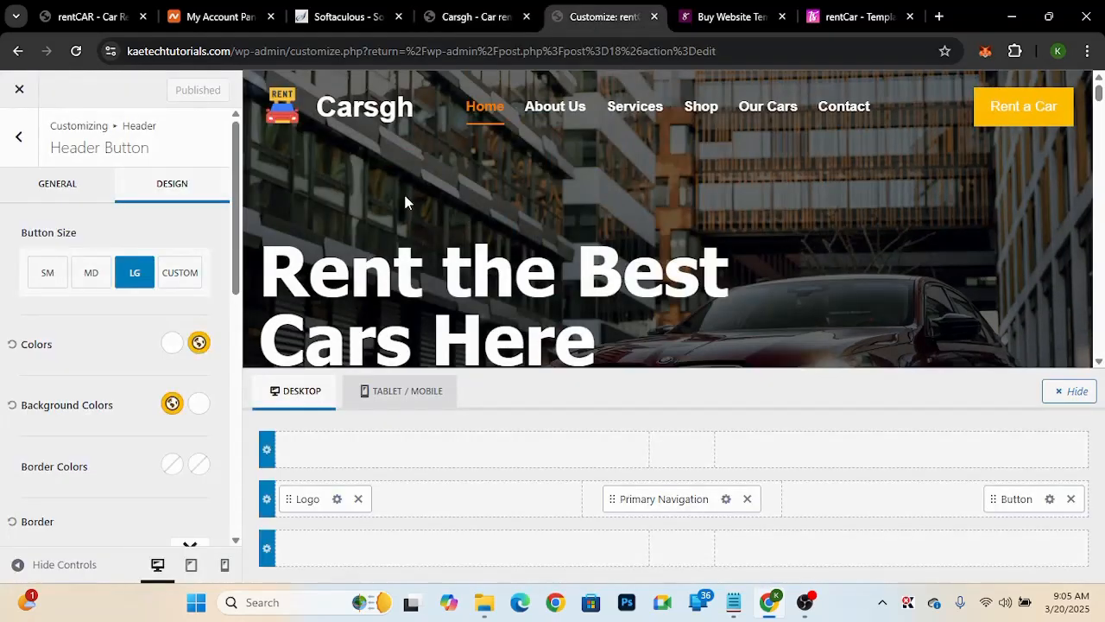
click(725, 500)
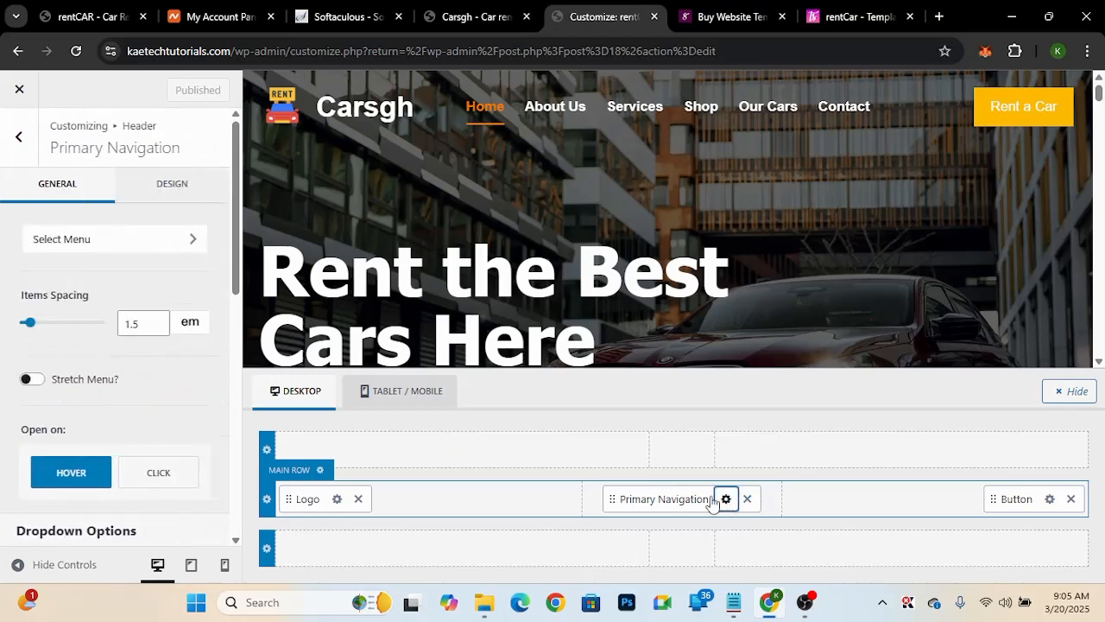
click(151, 204)
scroll(90, 464, down, 3)
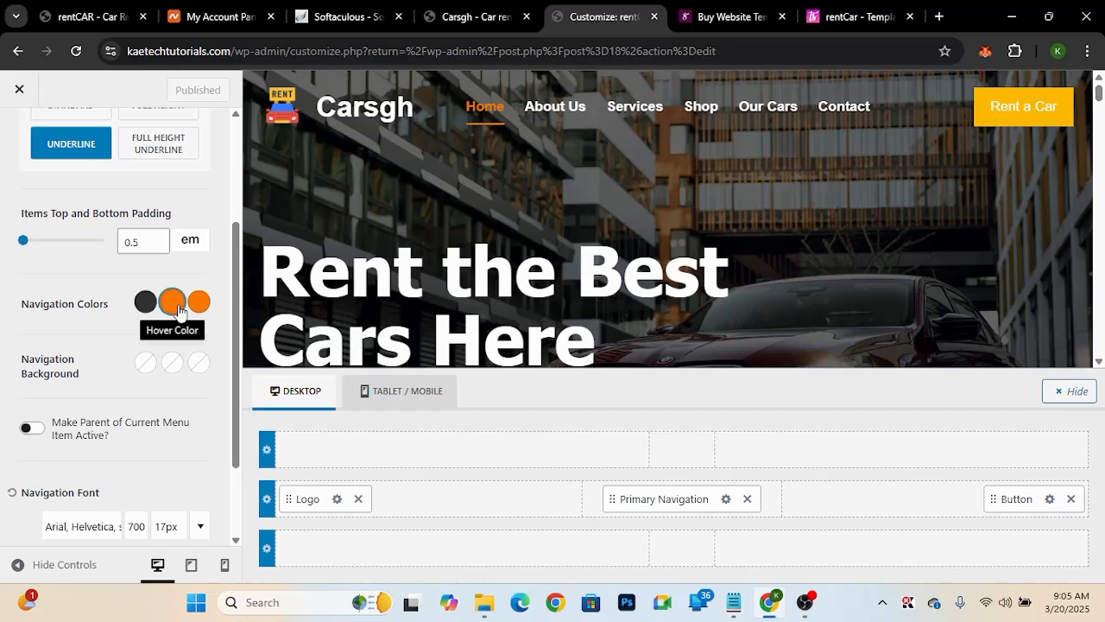
click(171, 301)
click(33, 512)
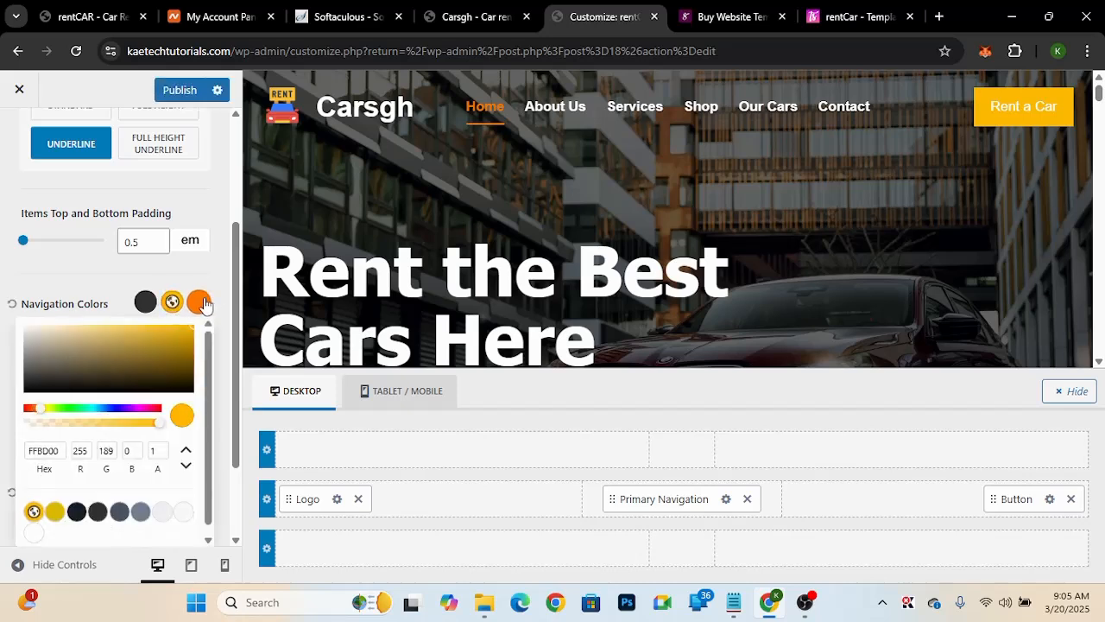
click(54, 512)
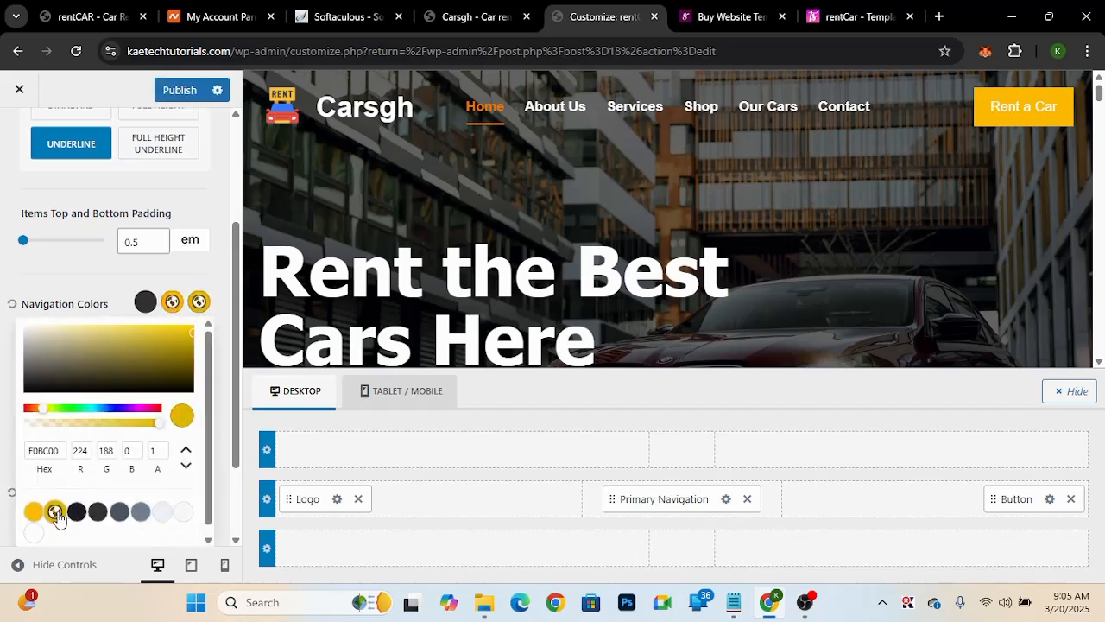
click(101, 284)
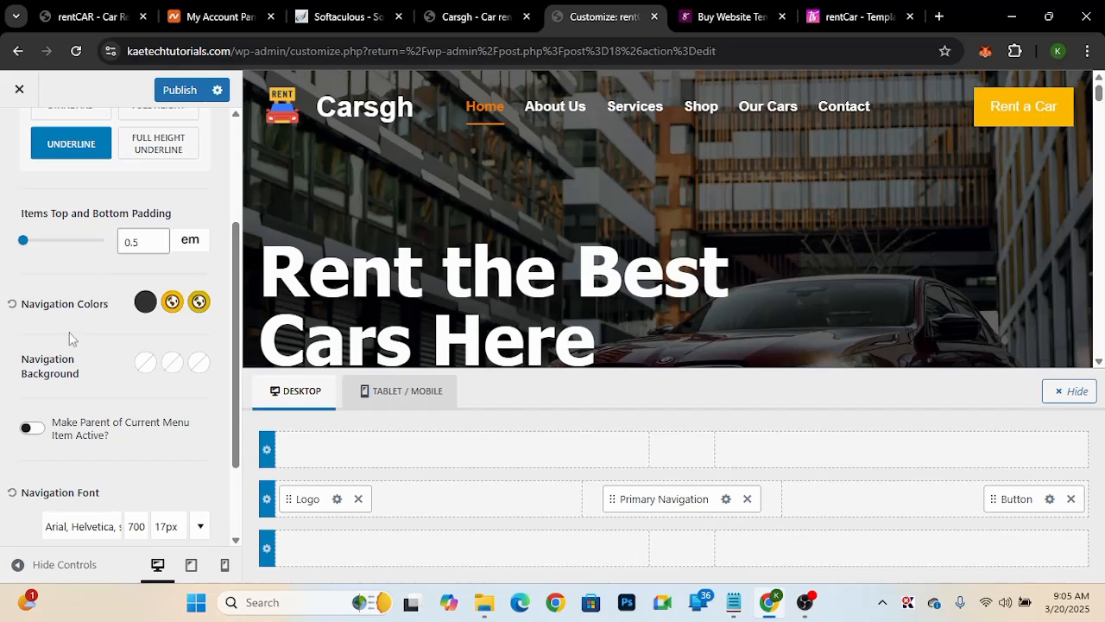
- In the Transparent Header design settings, set the navigation hover color to palette color FFBD00 and the active color to E0BC00
scroll(71, 338, up, 3)
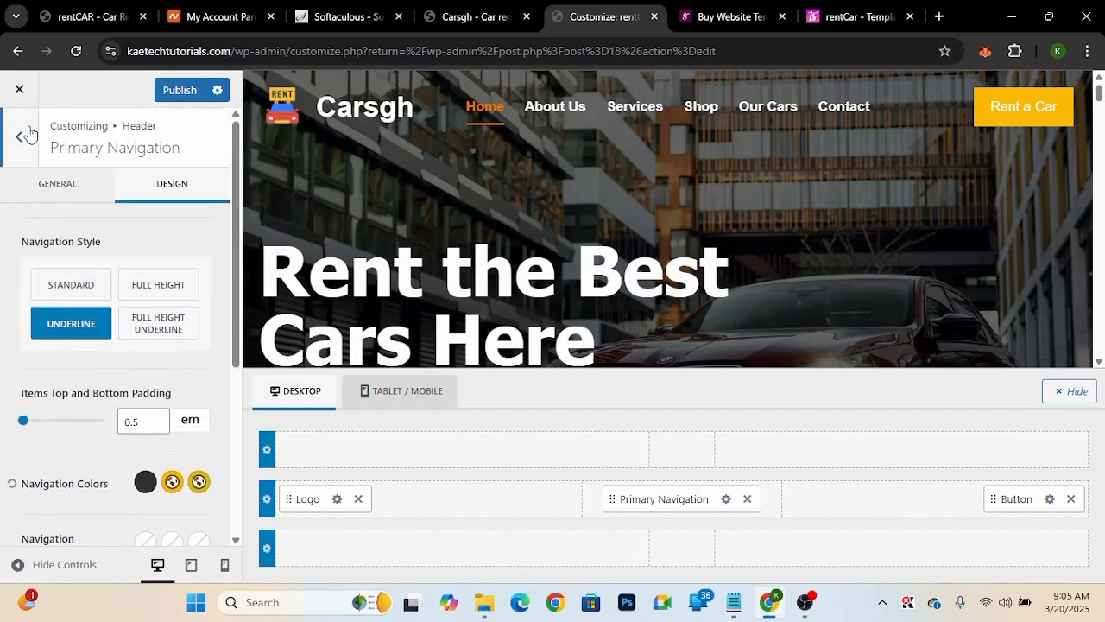
click(21, 135)
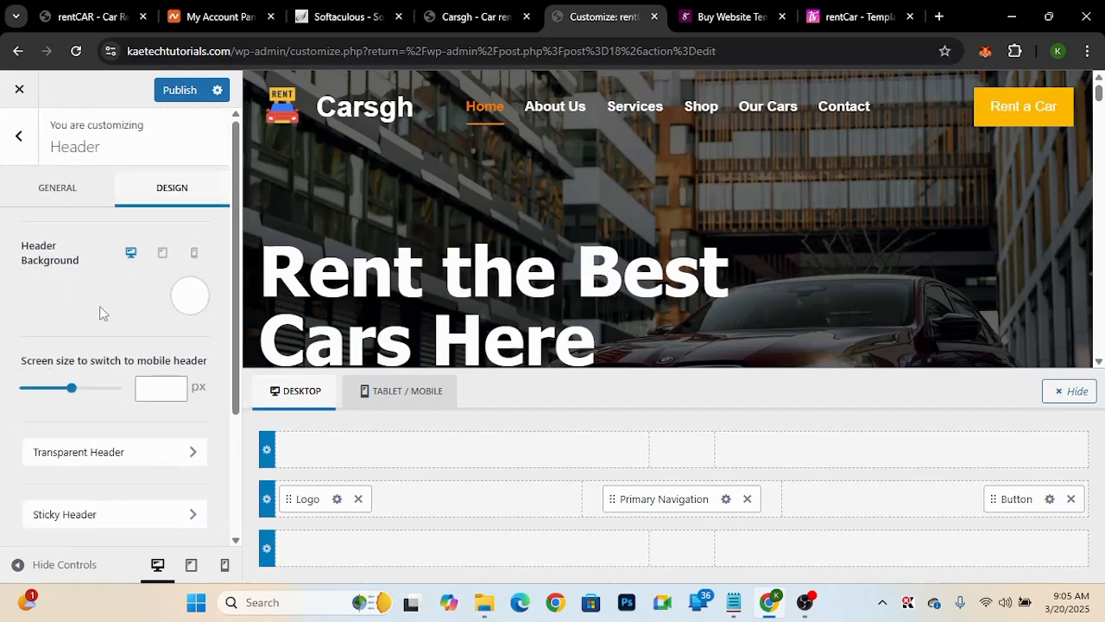
click(74, 454)
scroll(169, 183, down, 5)
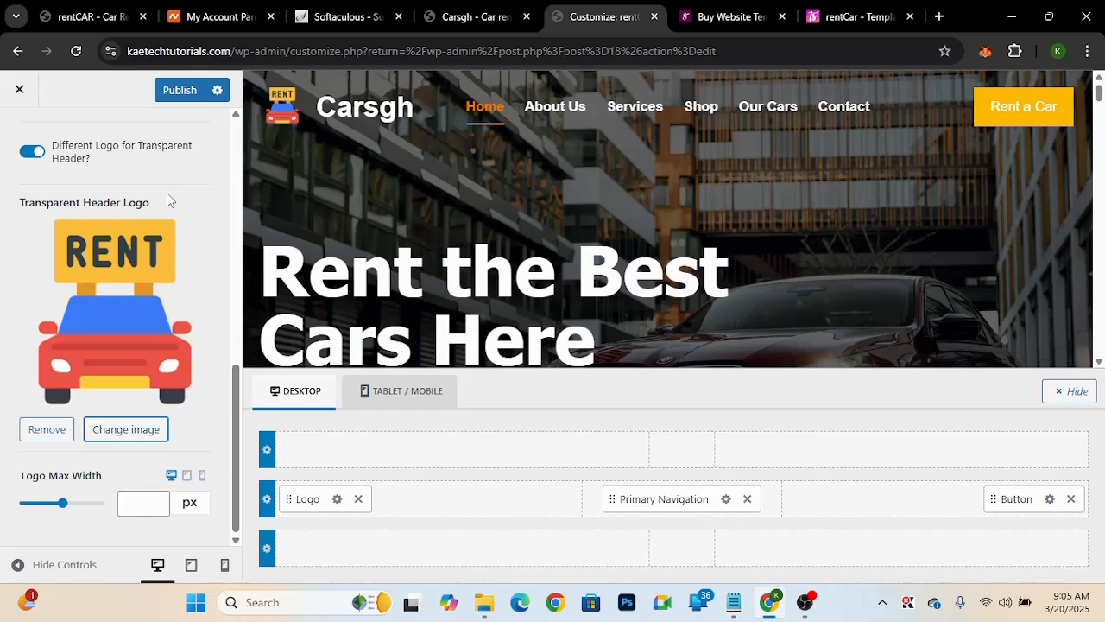
scroll(166, 193, up, 5)
click(172, 175)
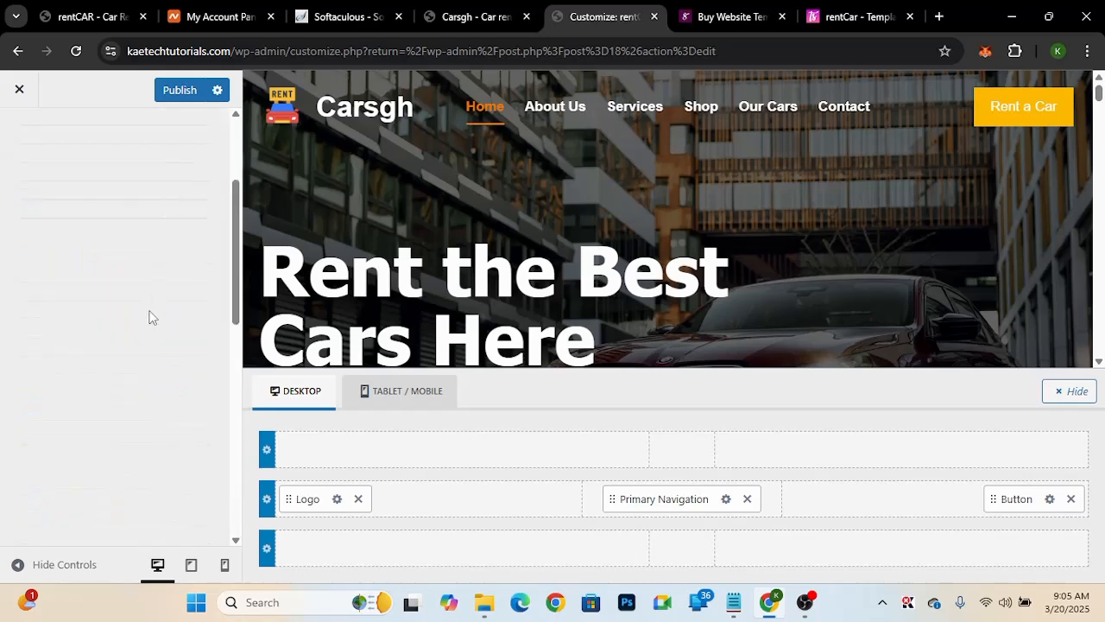
scroll(148, 316, down, 3)
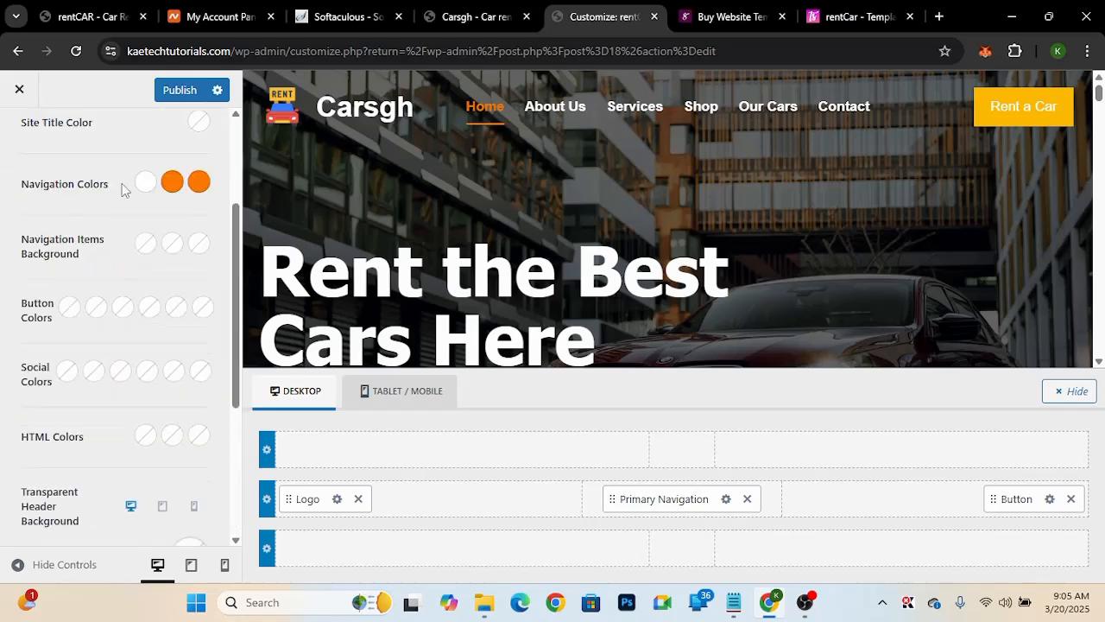
click(171, 181)
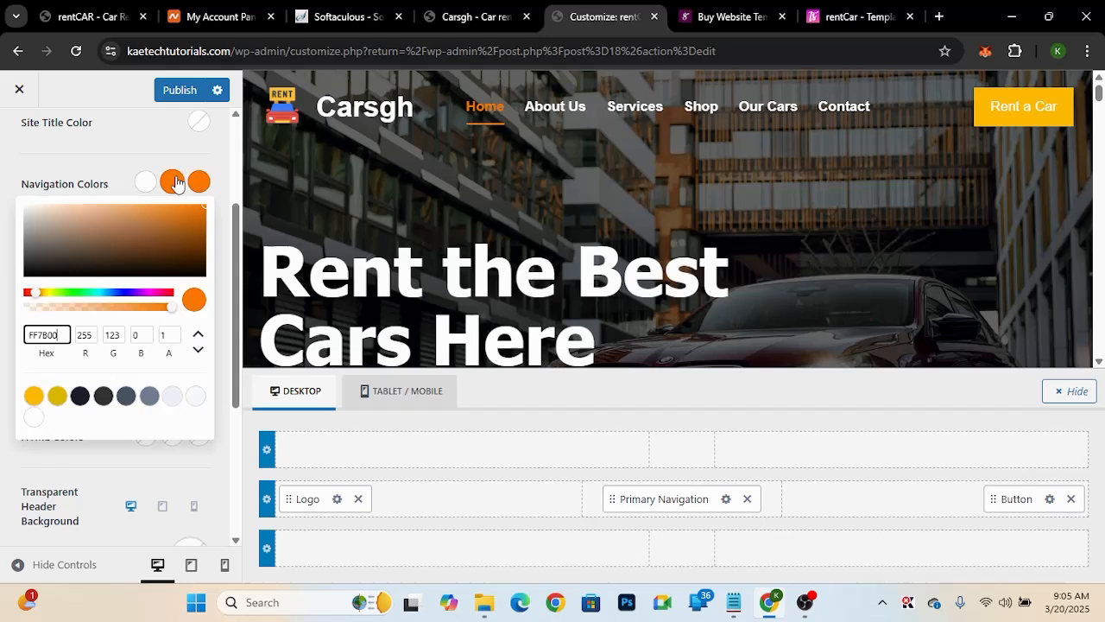
click(34, 397)
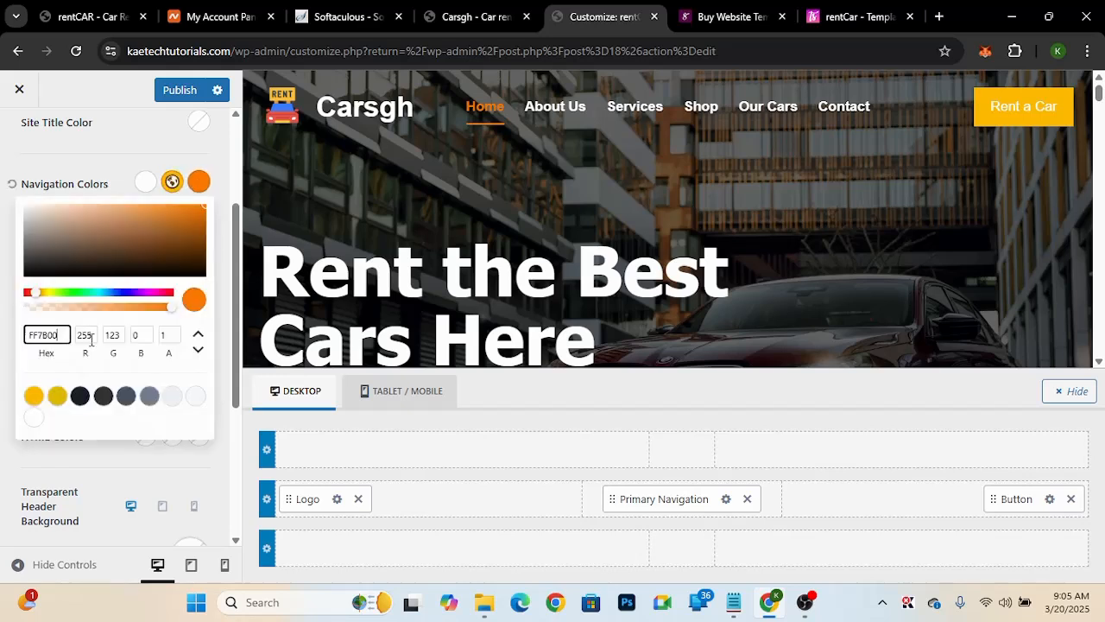
click(57, 395)
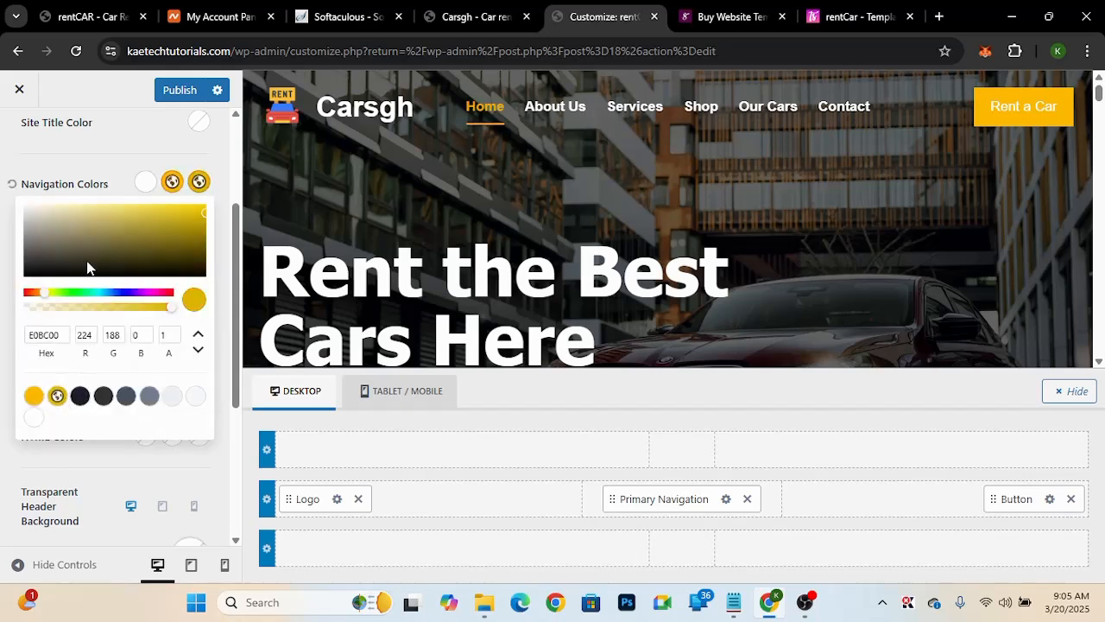
click(99, 179)
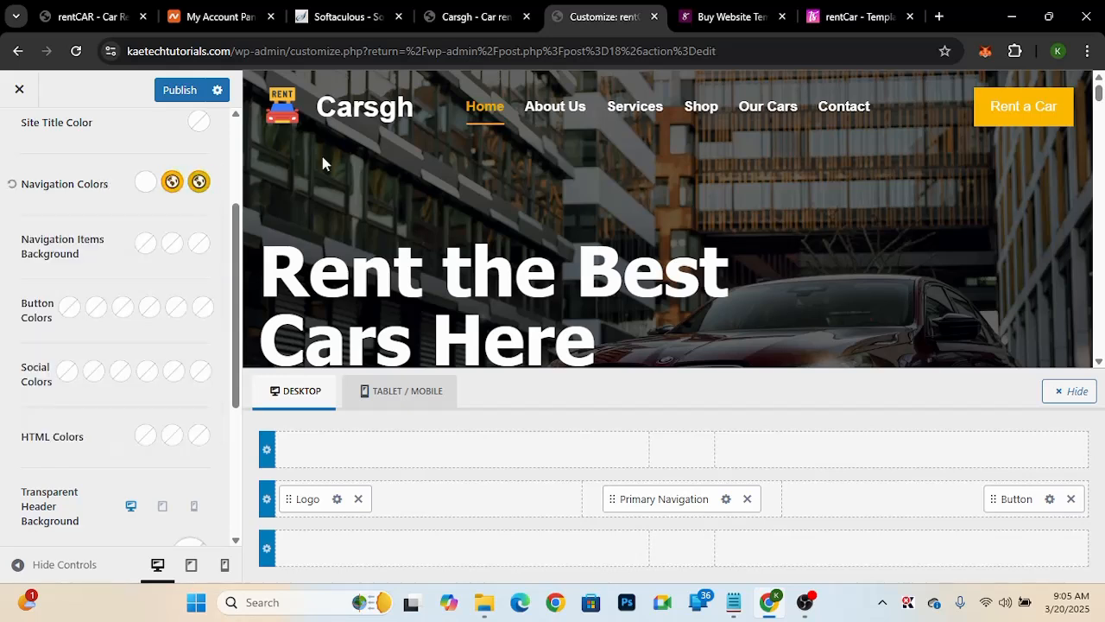
- Publish the transparent header changes and check the navigation colors while scrolling the page preview
click(181, 90)
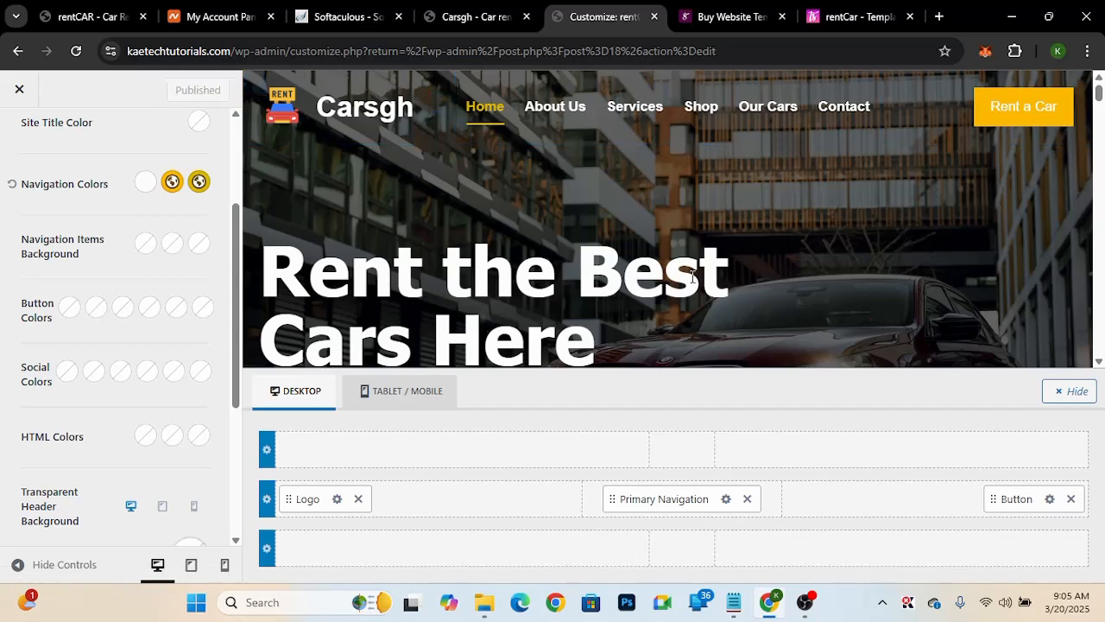
scroll(691, 276, down, 5)
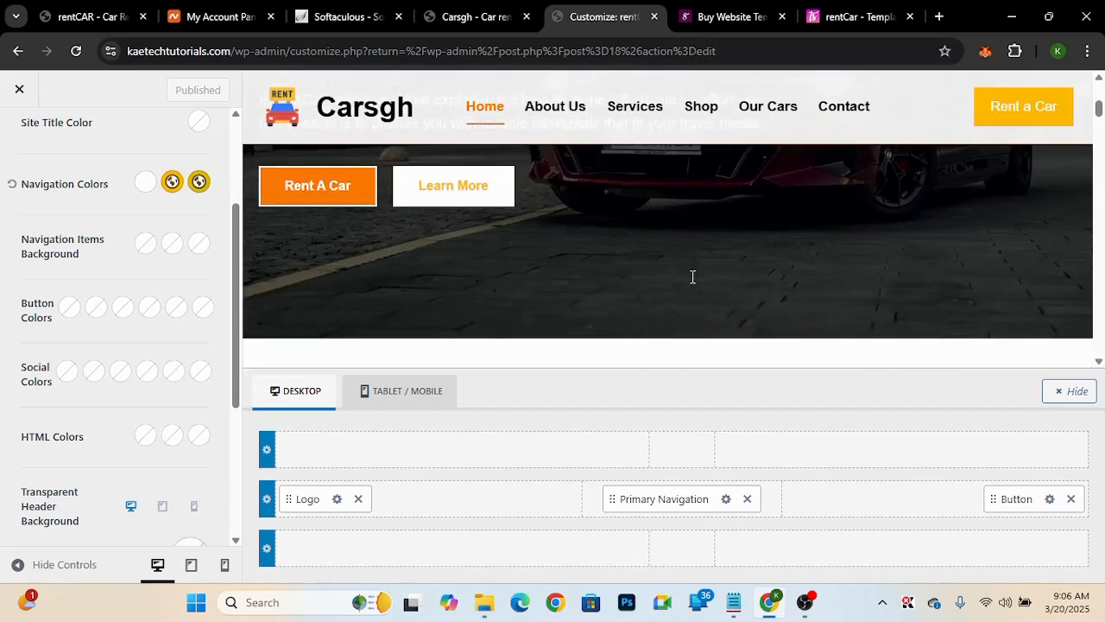
scroll(692, 276, up, 5)
scroll(691, 277, up, 1)
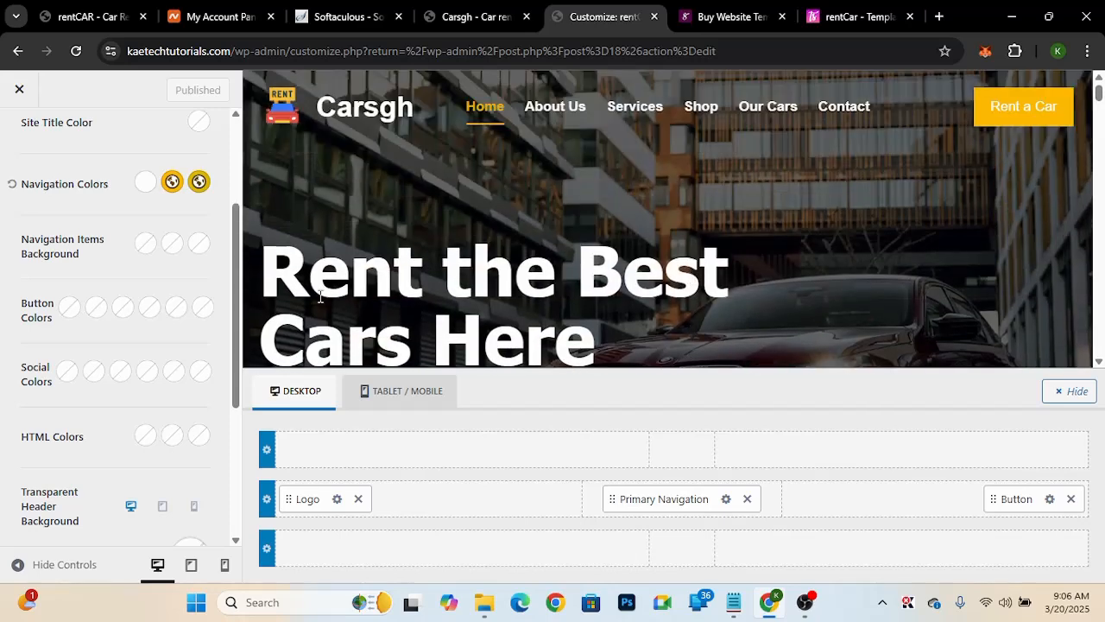
- In the Sticky Header design settings, set the navigation hover color to palette color FFBD00 and the active color to E0BC00
scroll(84, 325, up, 3)
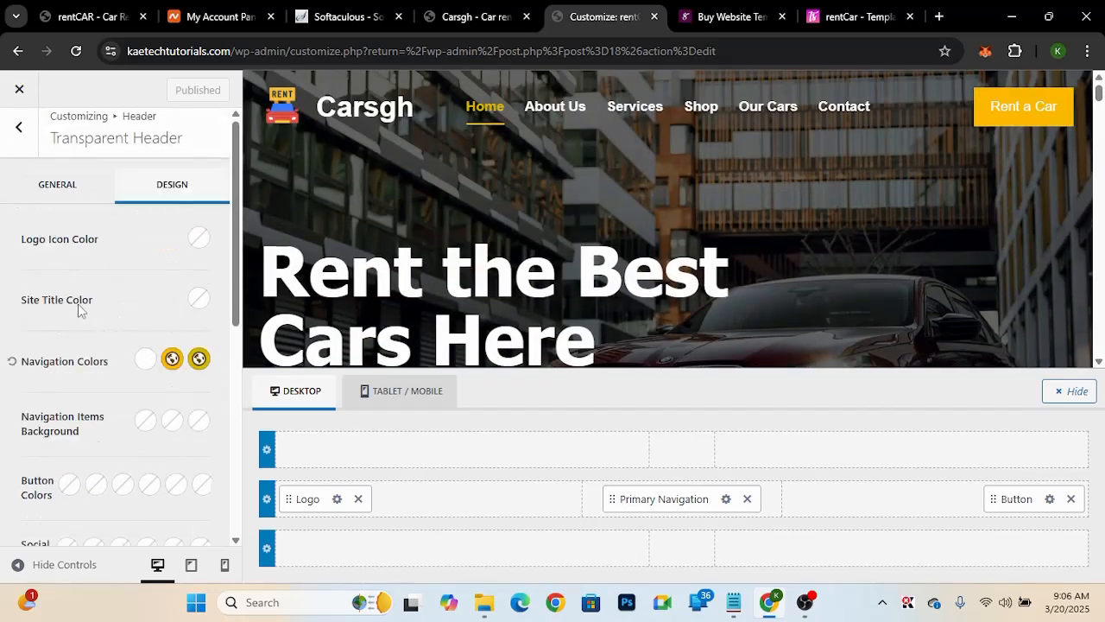
click(21, 143)
click(92, 514)
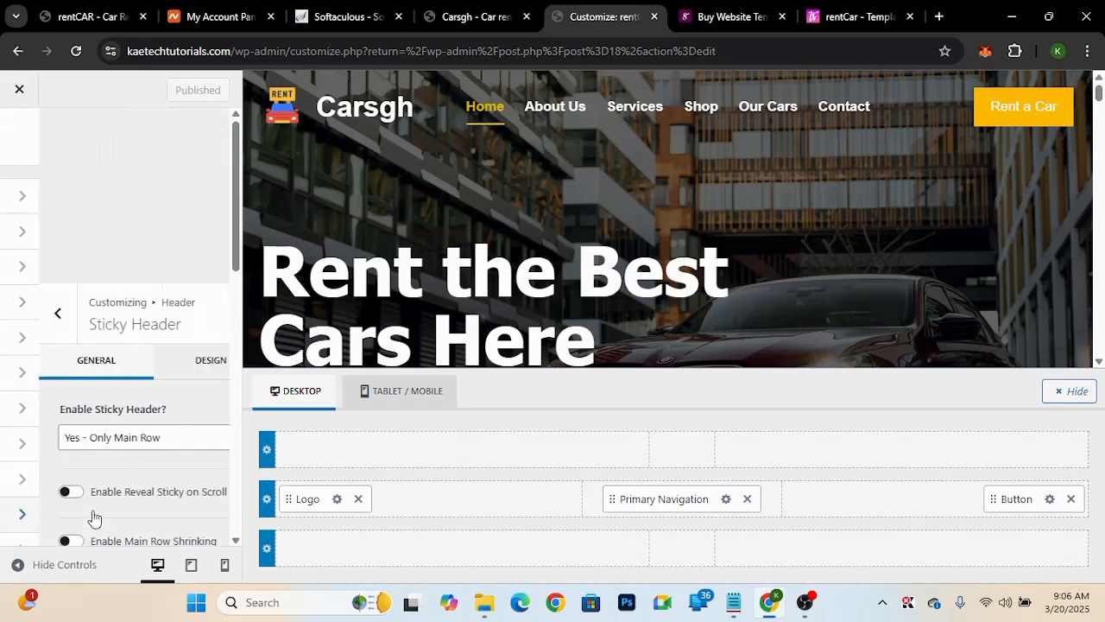
scroll(169, 263, down, 5)
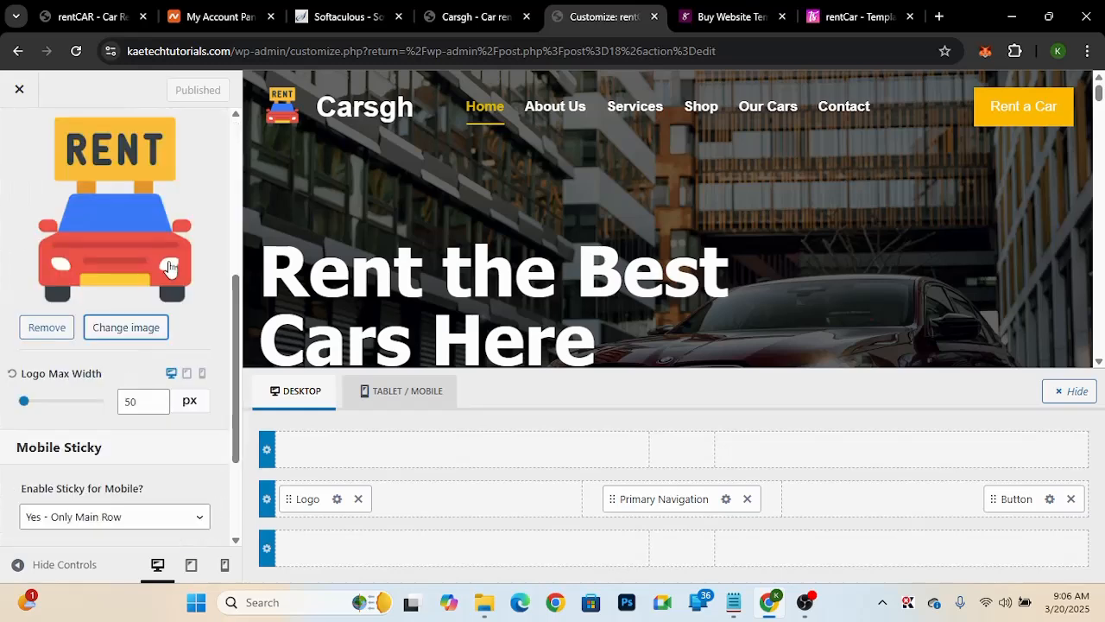
scroll(173, 208, up, 5)
click(177, 187)
scroll(75, 373, down, 2)
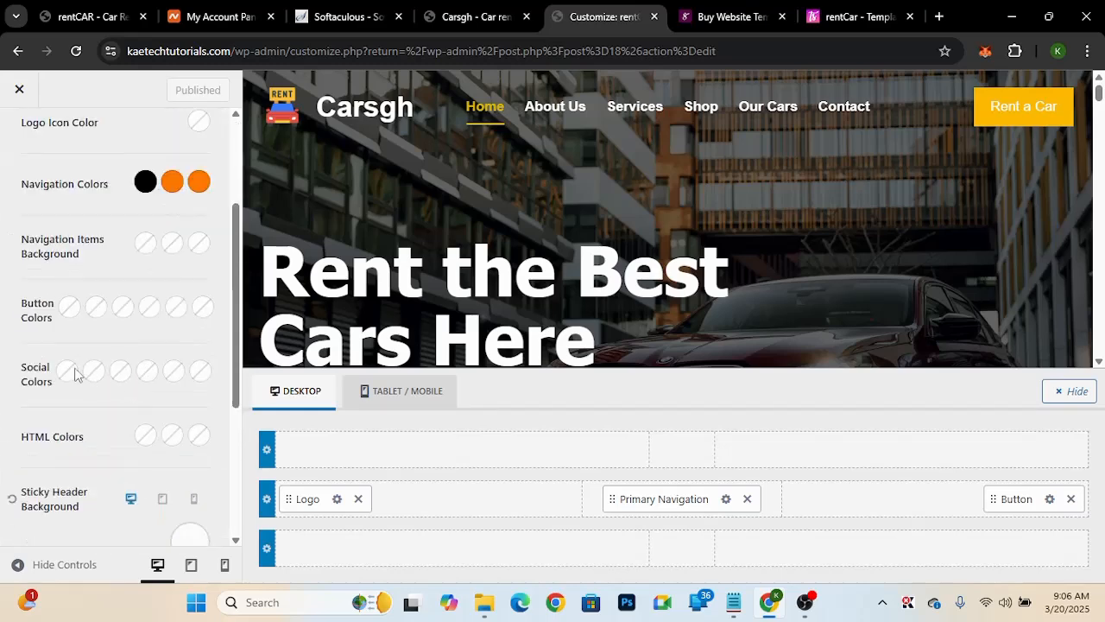
click(172, 181)
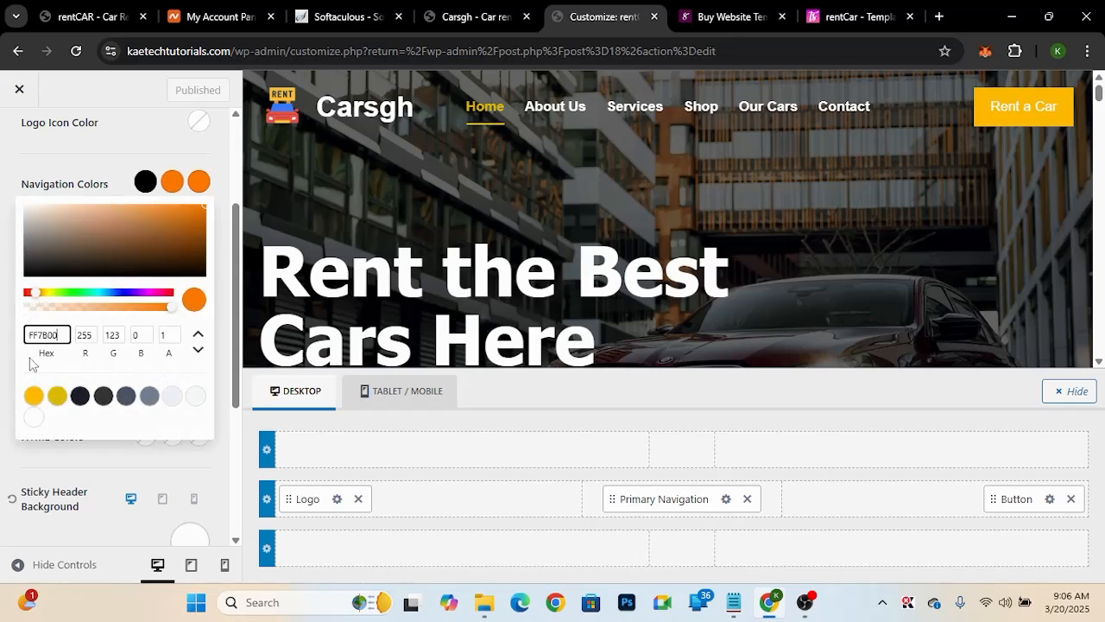
click(32, 397)
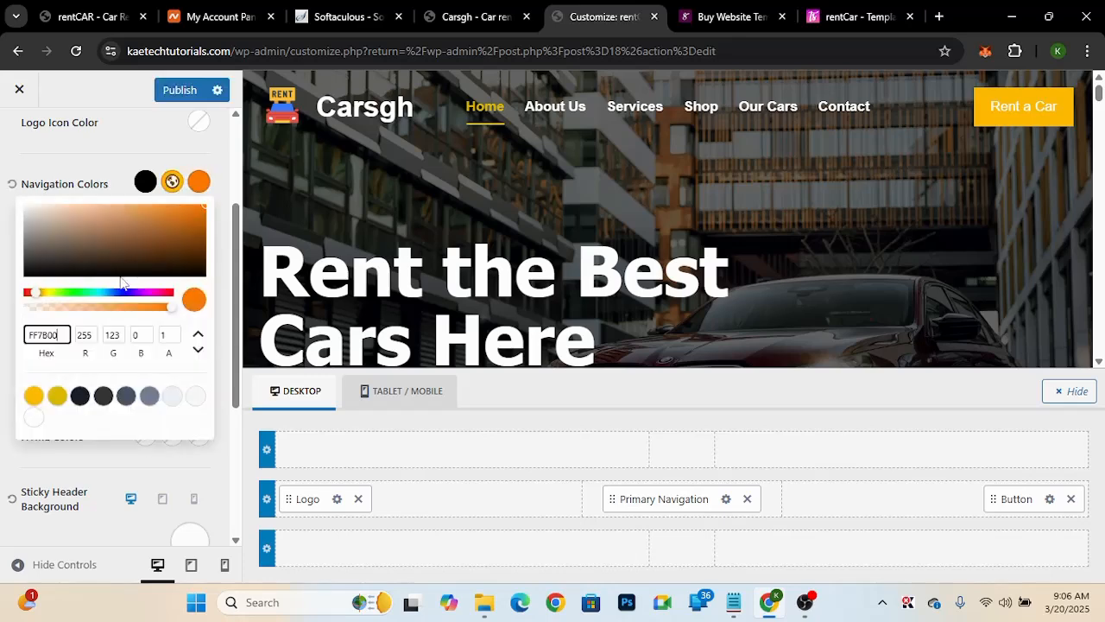
click(57, 395)
click(117, 177)
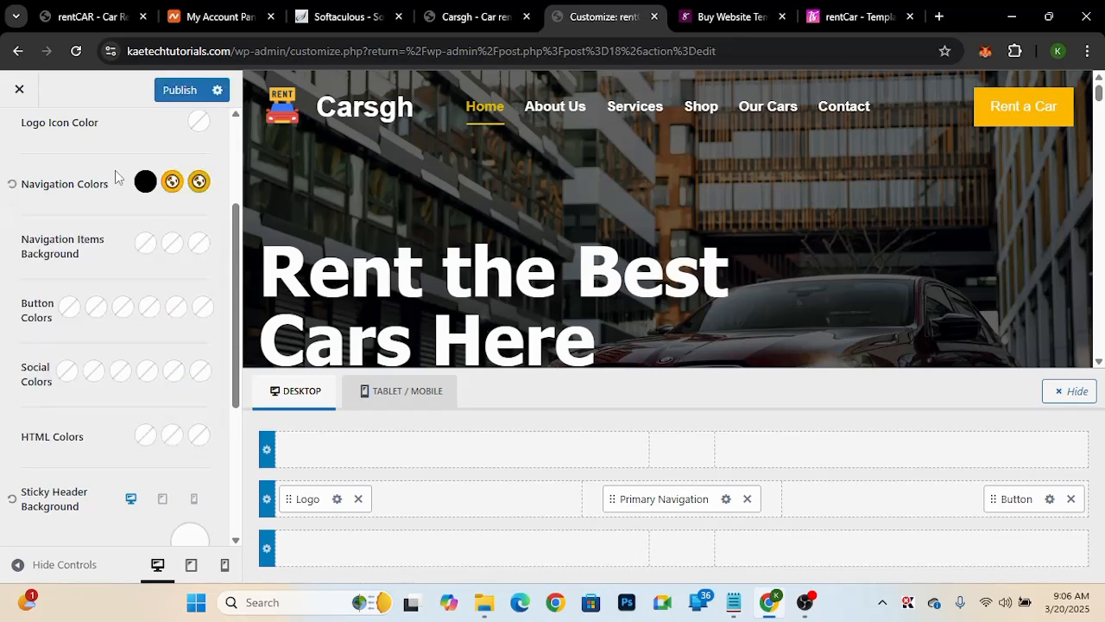
- Check the sticky header in the scrolled preview, review its remaining design settings and publish the Customizer changes
scroll(493, 255, down, 5)
scroll(493, 259, up, 4)
scroll(492, 257, down, 4)
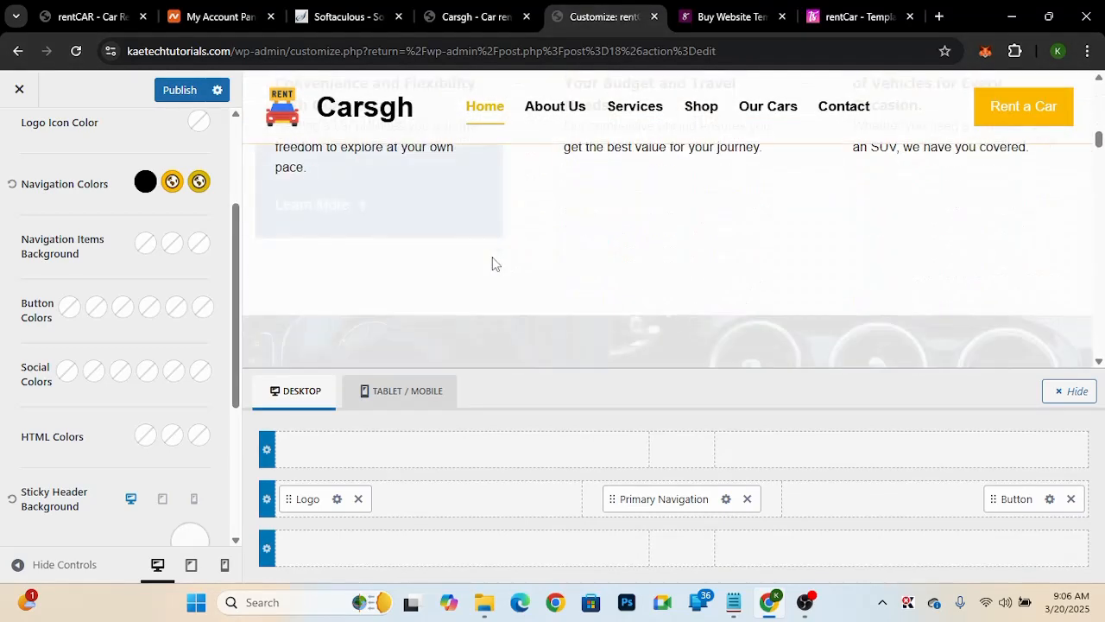
scroll(493, 263, up, 5)
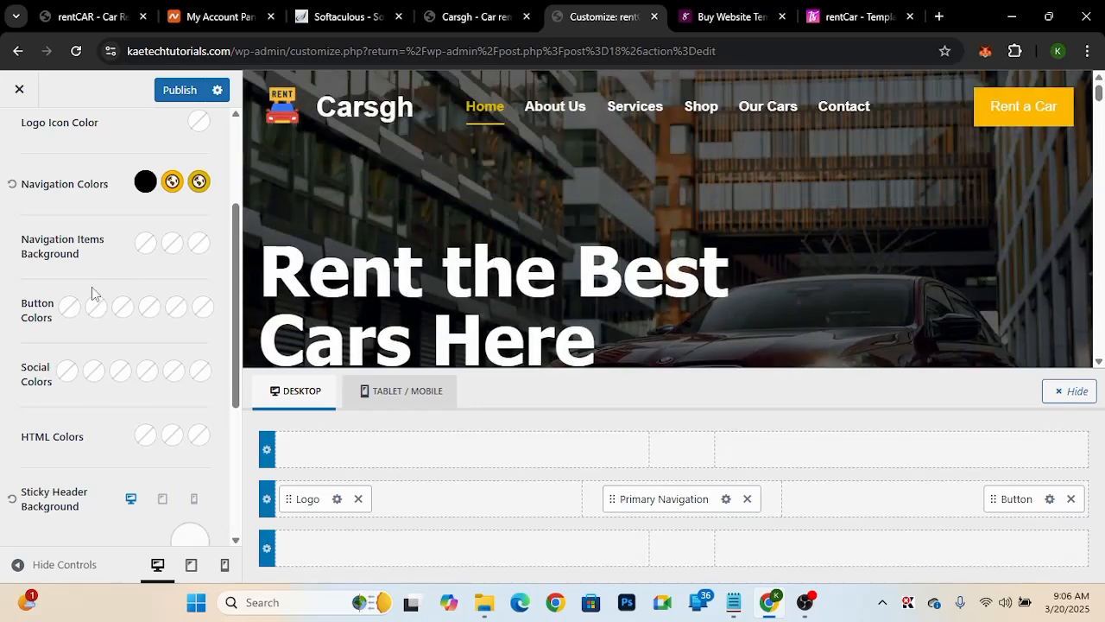
scroll(29, 283, up, 3)
scroll(29, 287, down, 6)
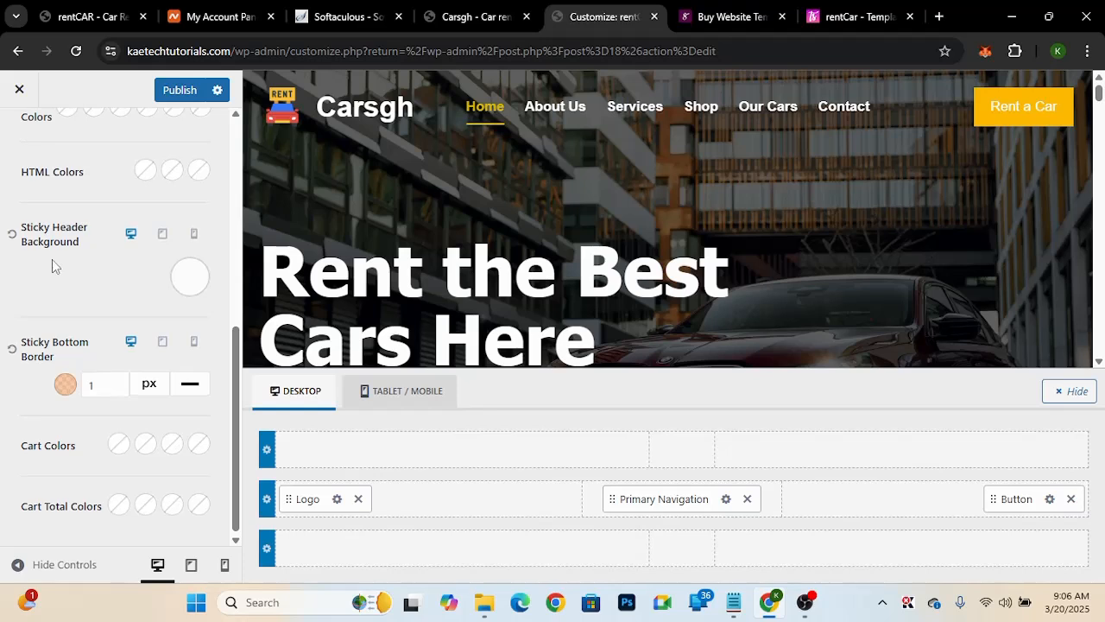
click(173, 90)
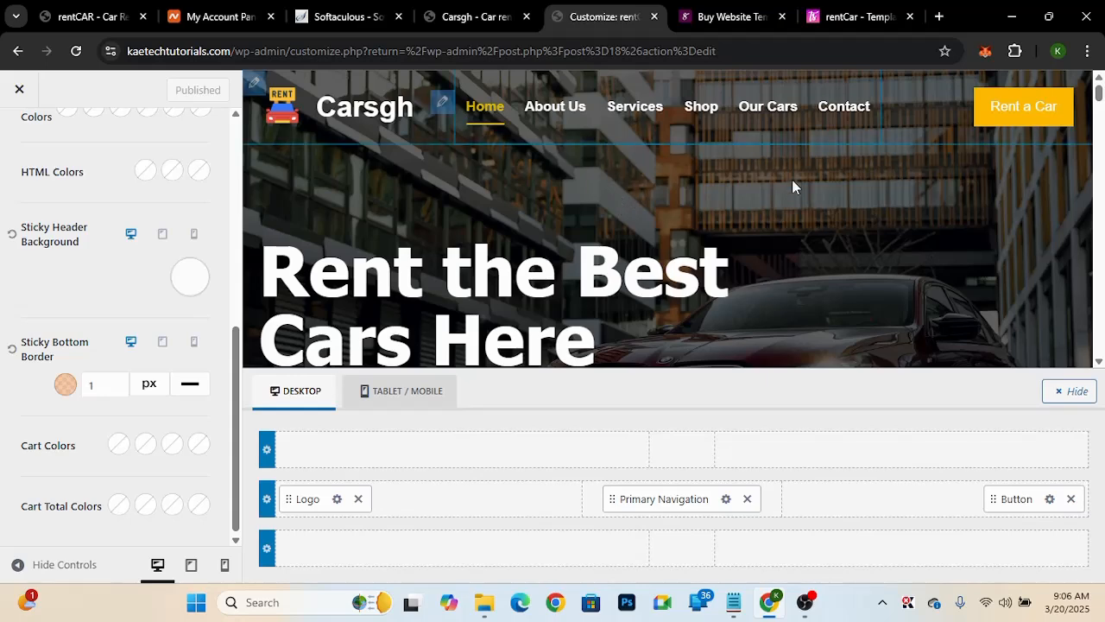
- Open the Services page on the live site and look through it down to the footer to check the header colors
click(470, 17)
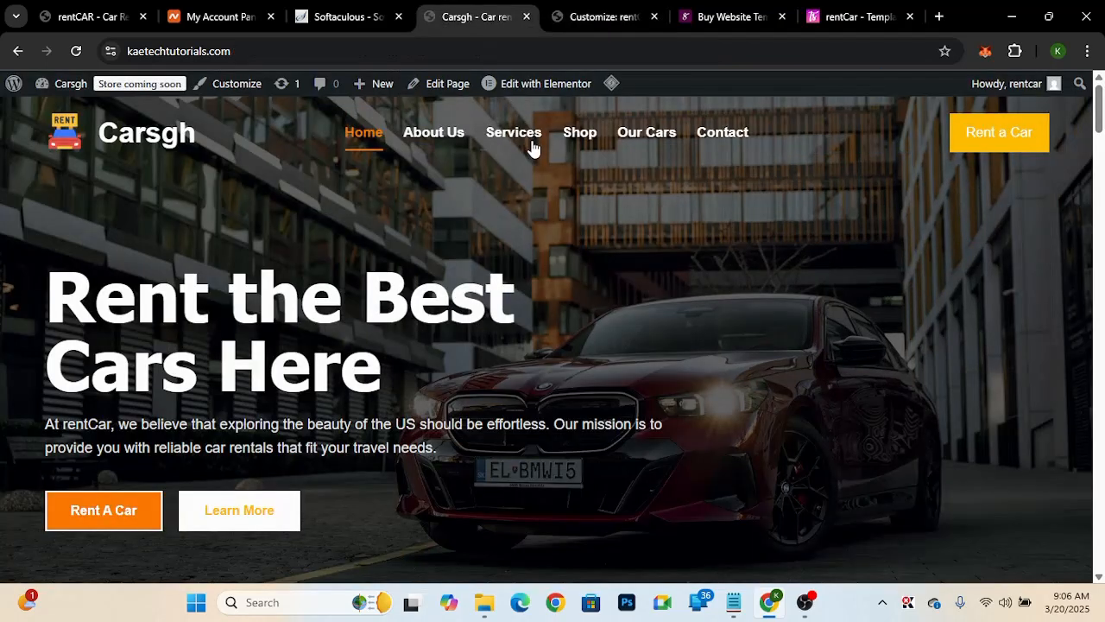
click(513, 132)
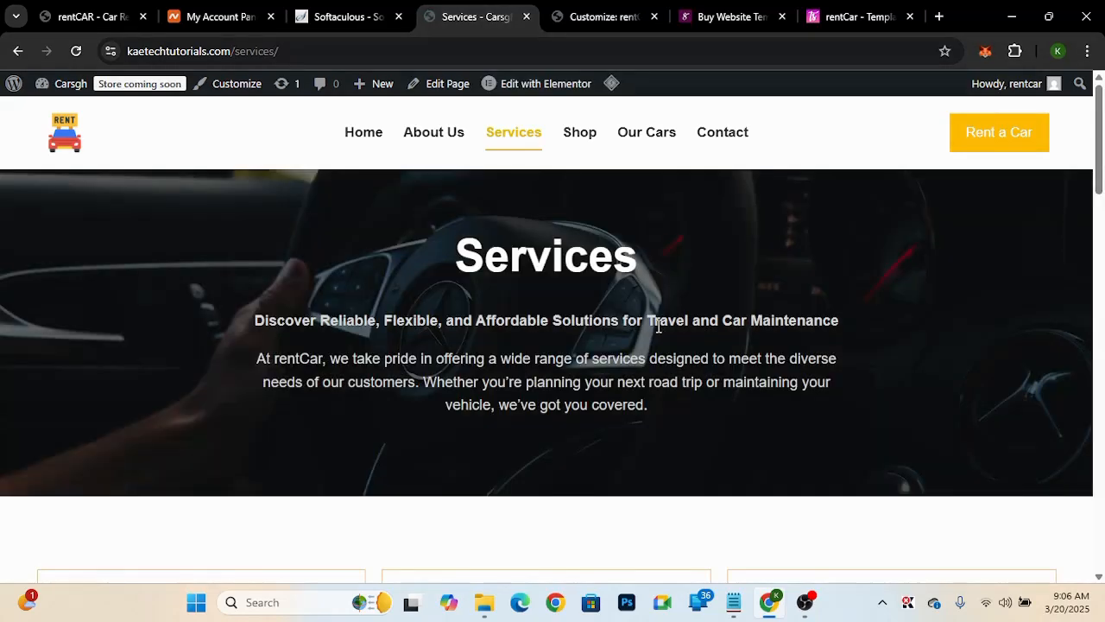
scroll(657, 333, down, 8)
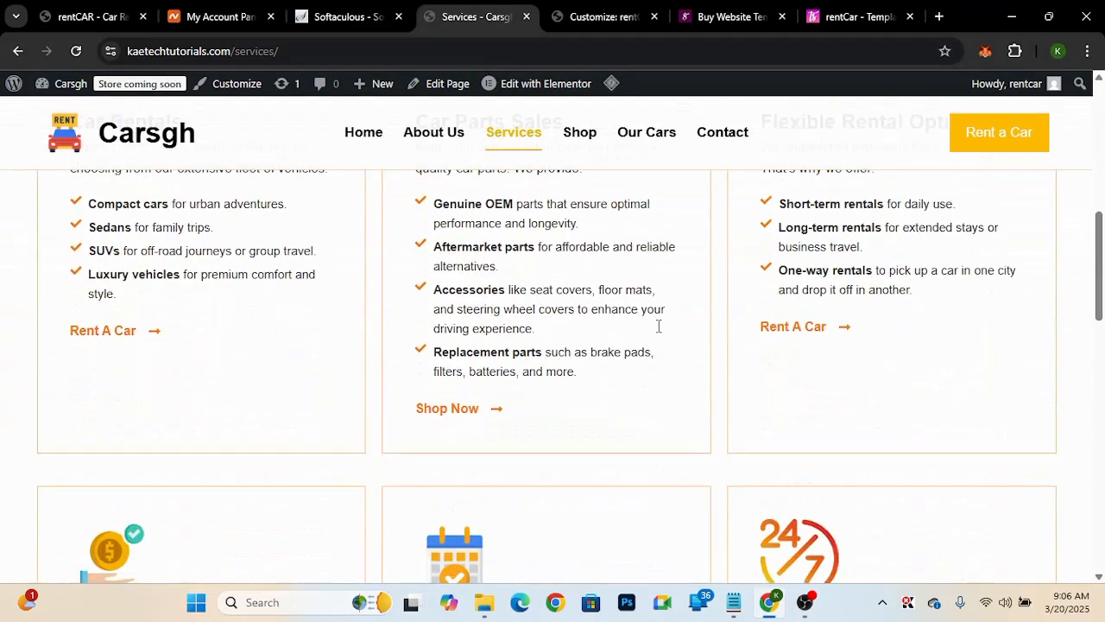
scroll(658, 326, down, 6)
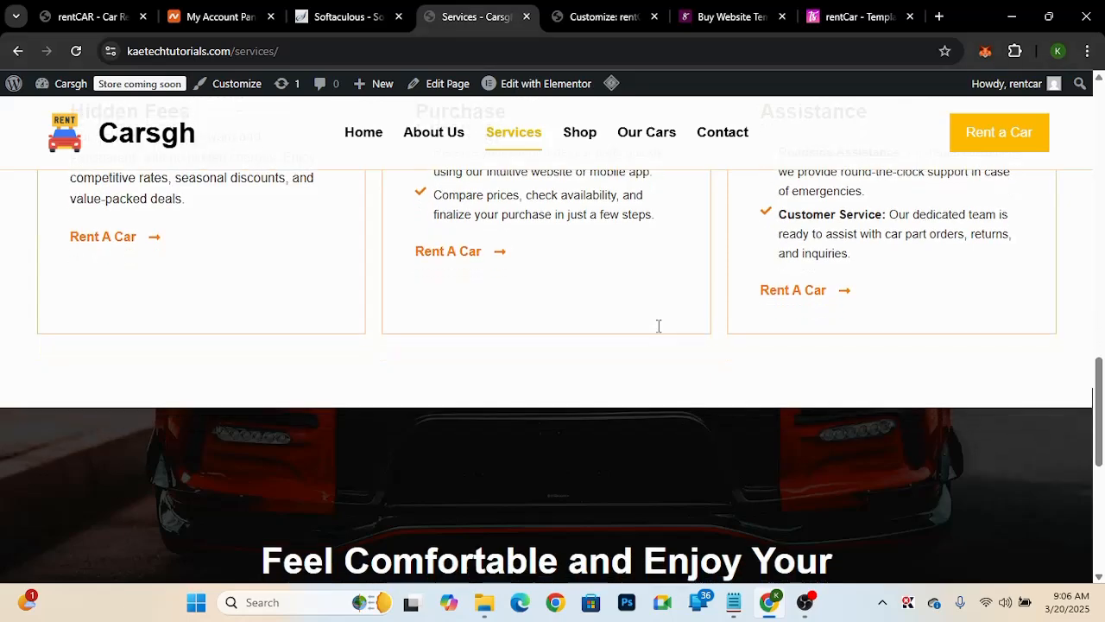
scroll(658, 325, down, 3)
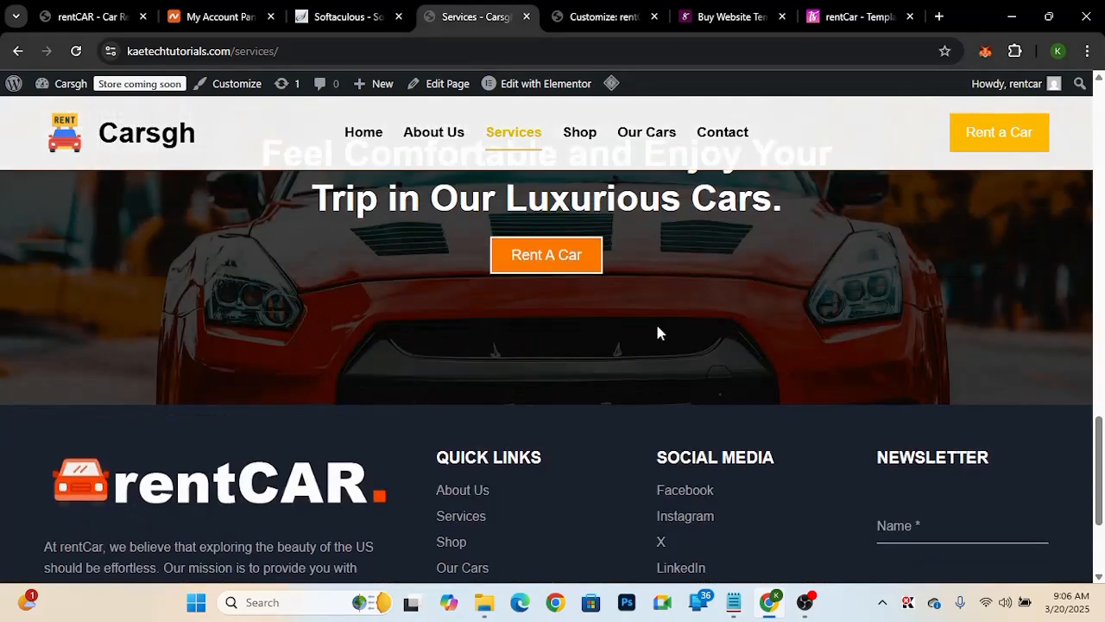
scroll(658, 332, down, 2)
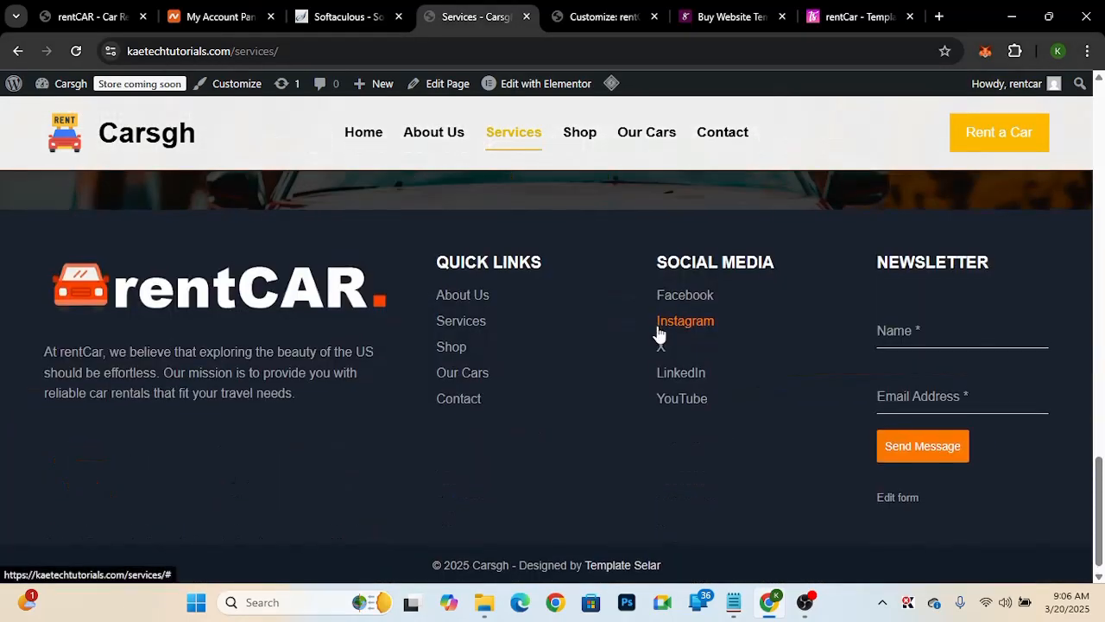
scroll(657, 332, up, 4)
scroll(658, 332, up, 4)
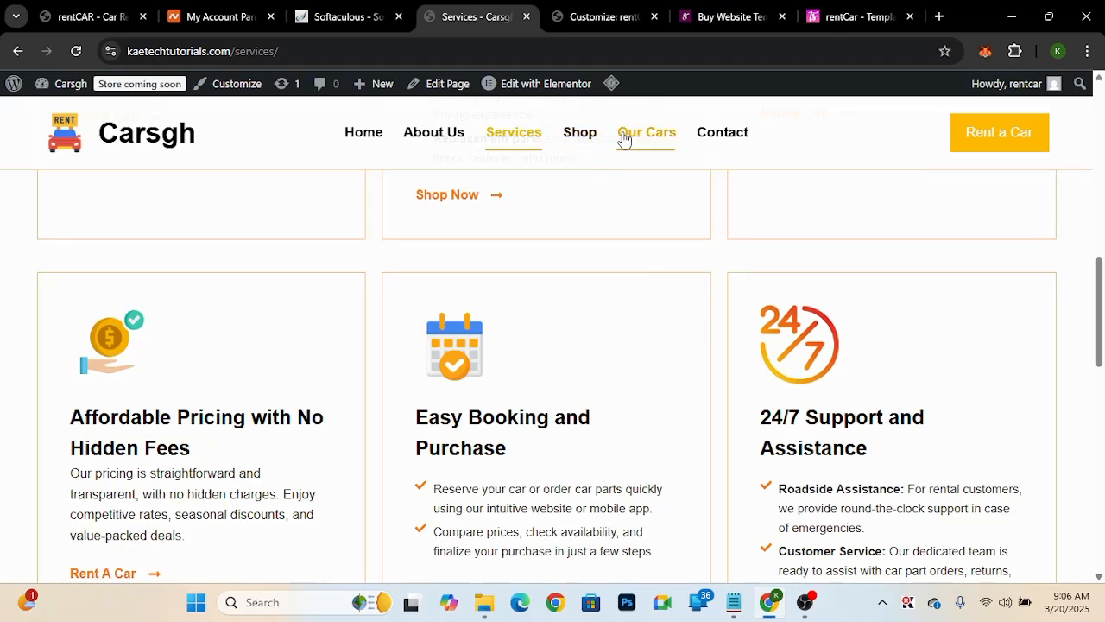
- Open the live Shop page, browse its products and add the Portable Digital Tire Inflator to the cart
click(581, 143)
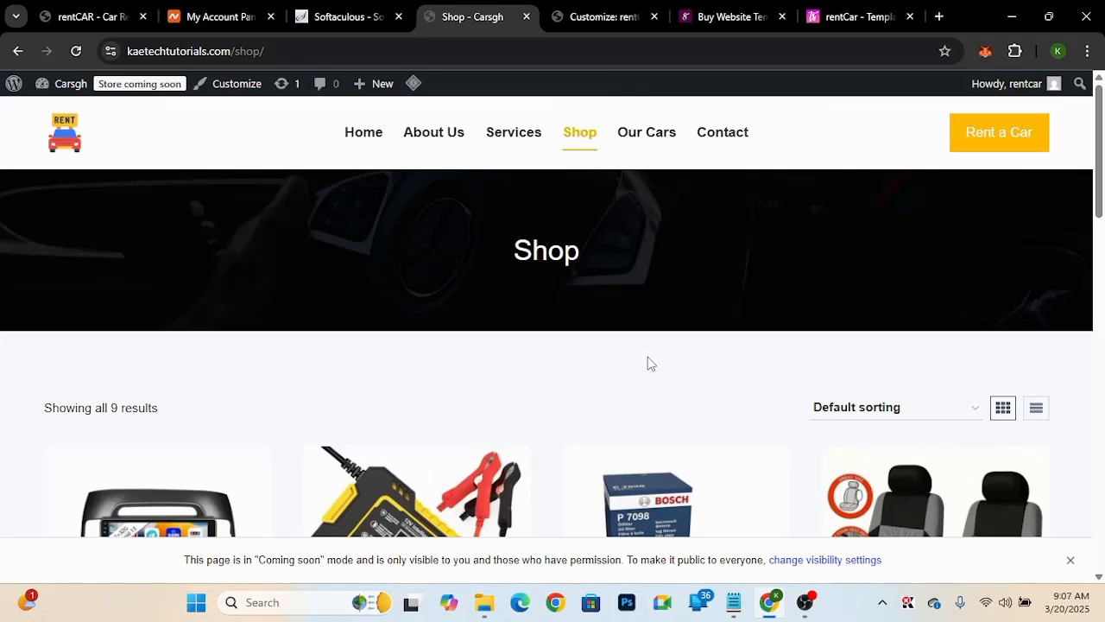
scroll(650, 364, down, 5)
scroll(649, 363, up, 2)
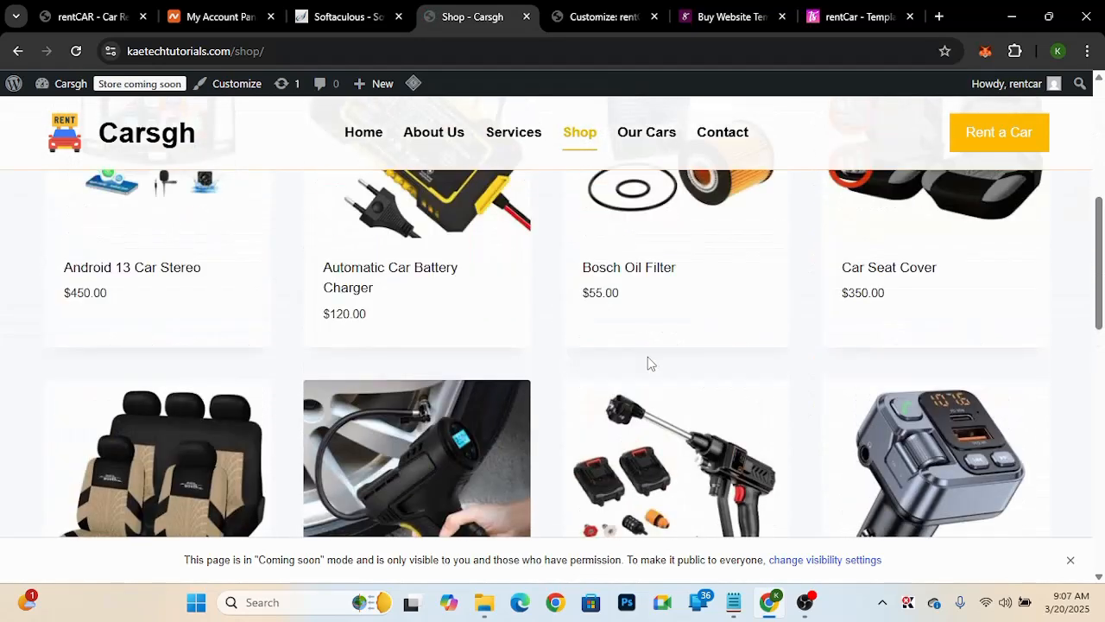
scroll(570, 397, down, 6)
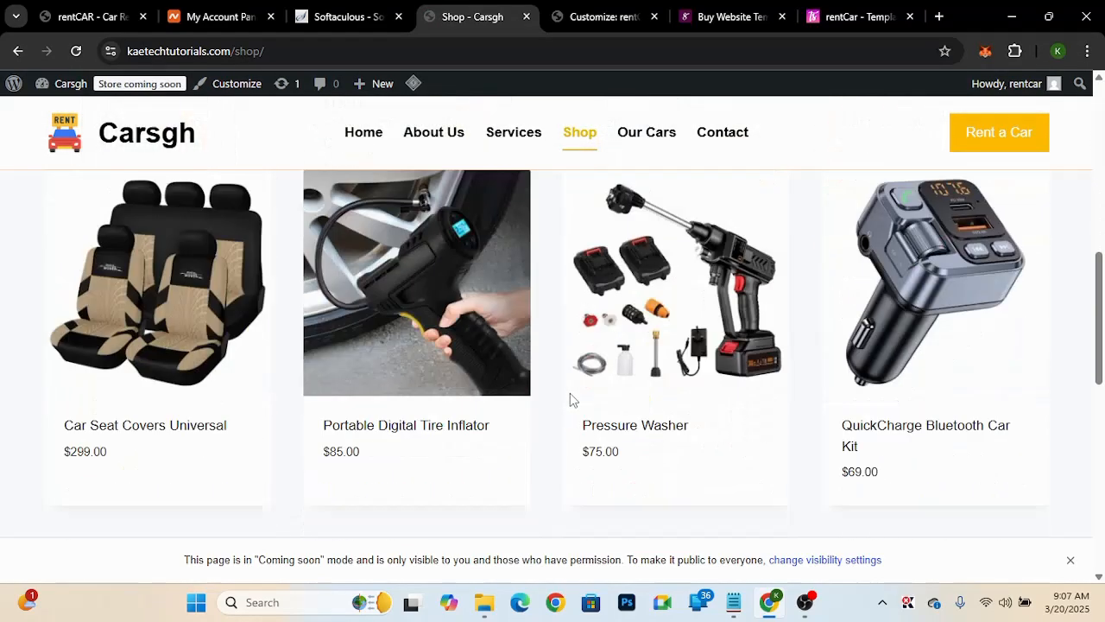
scroll(569, 397, down, 1)
scroll(569, 397, up, 3)
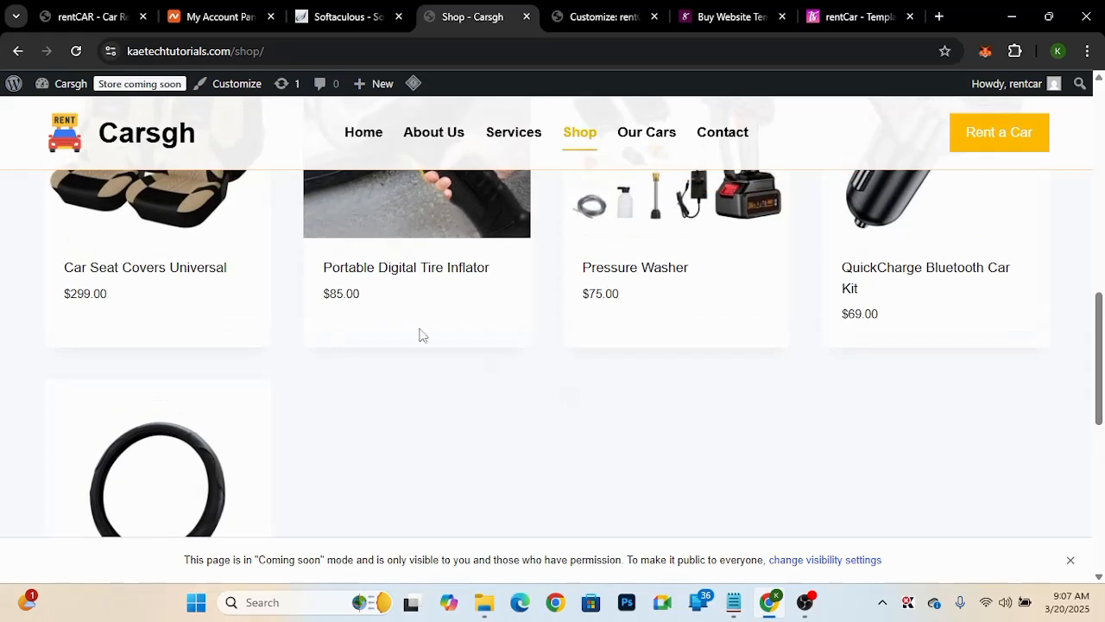
click(358, 303)
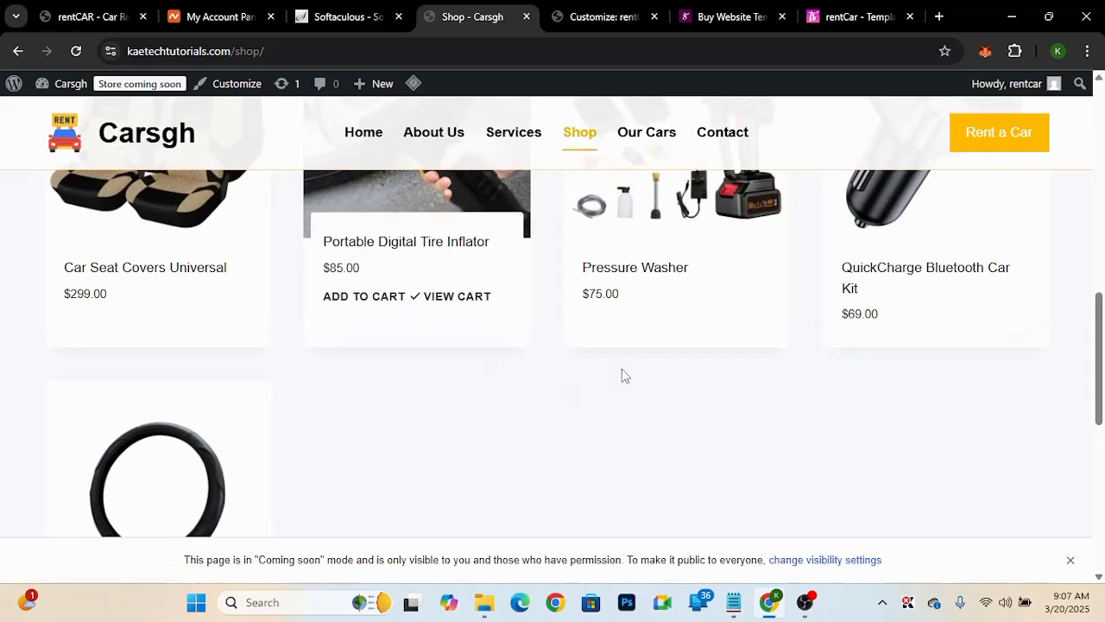
- Open the cart from the Shop page and review the listed product, the cart totals and the checkout option
click(484, 300)
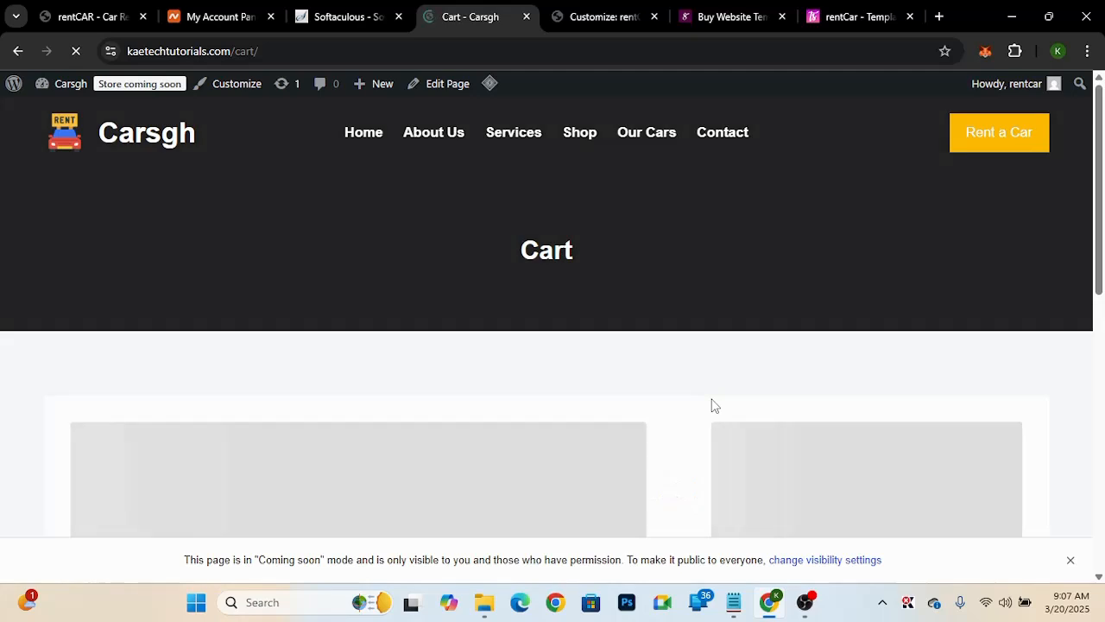
scroll(712, 399, down, 3)
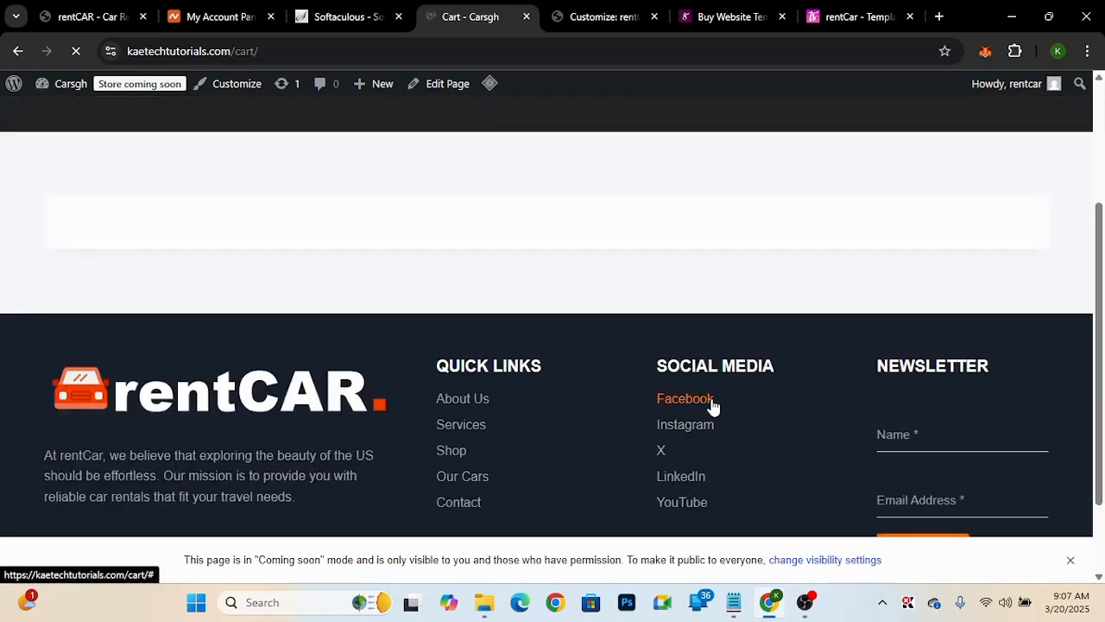
scroll(713, 399, up, 2)
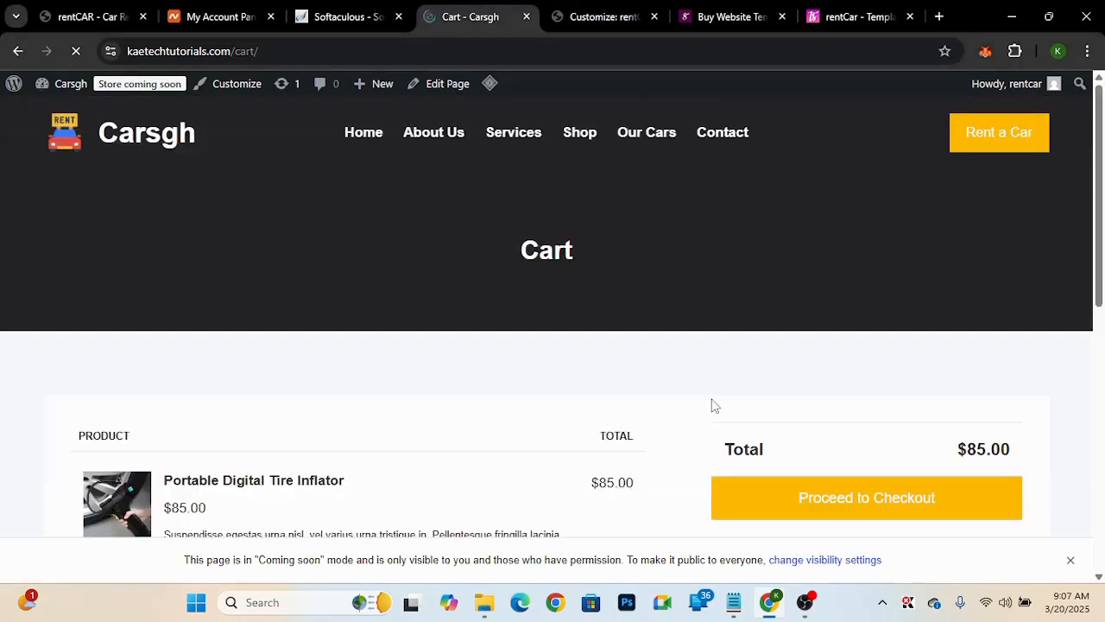
scroll(713, 406, down, 3)
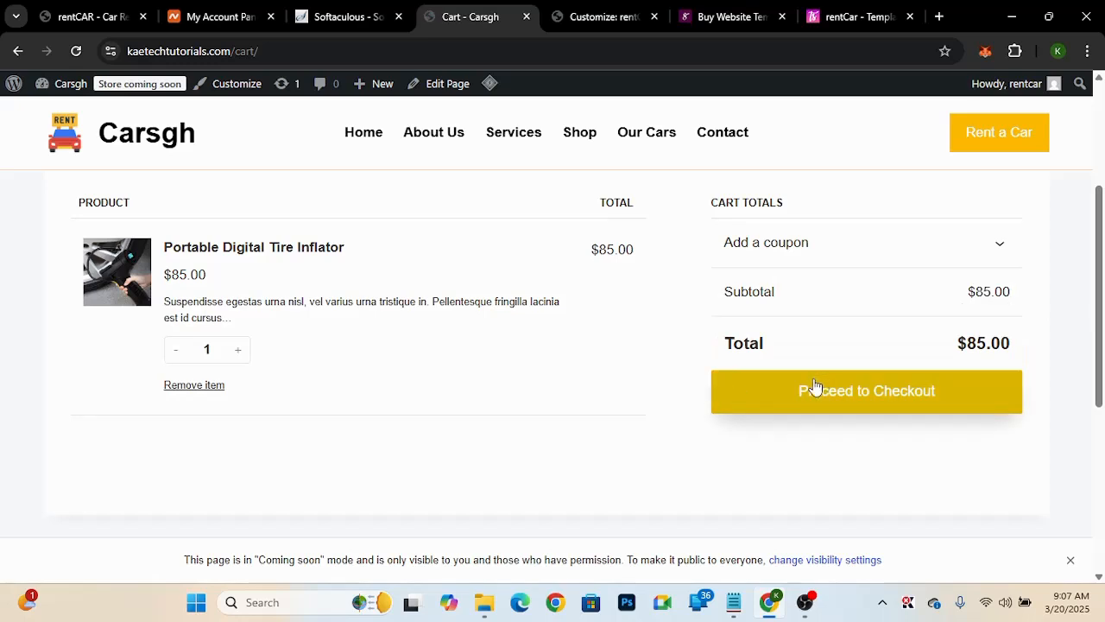
scroll(642, 462, down, 2)
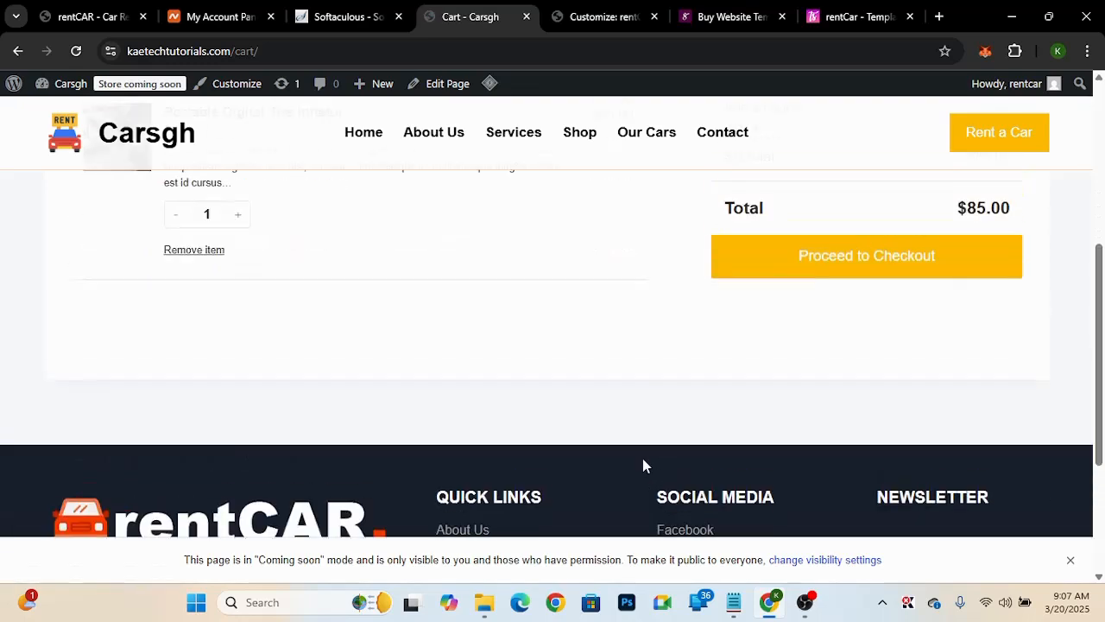
scroll(643, 461, up, 3)
scroll(642, 464, up, 2)
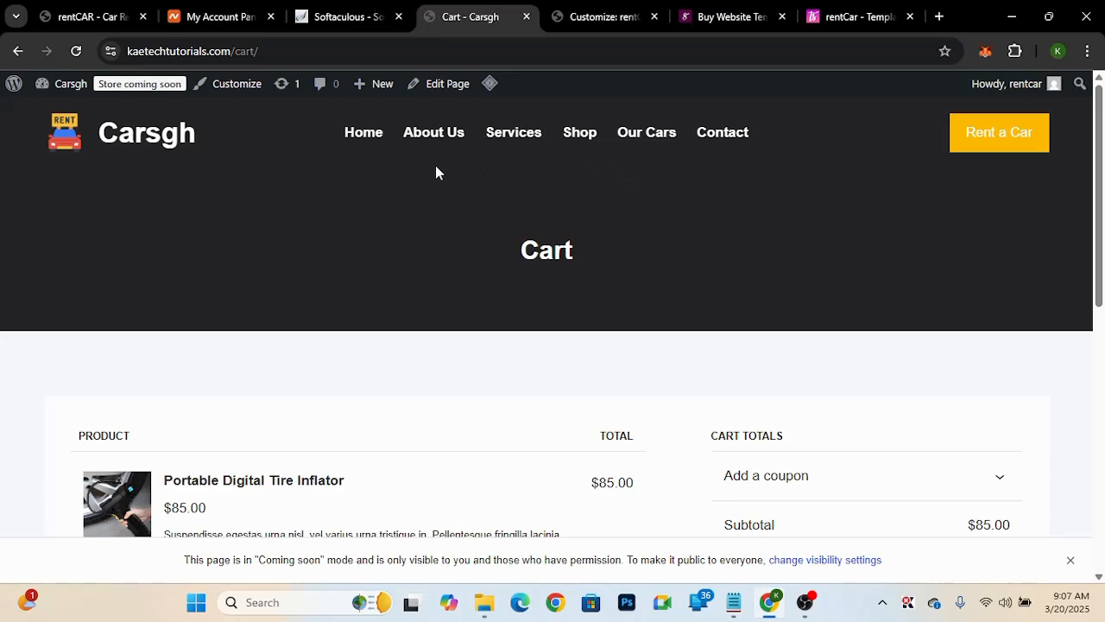
- Open the live Home page and check how the header looks over the hero section and while scrolled
click(361, 138)
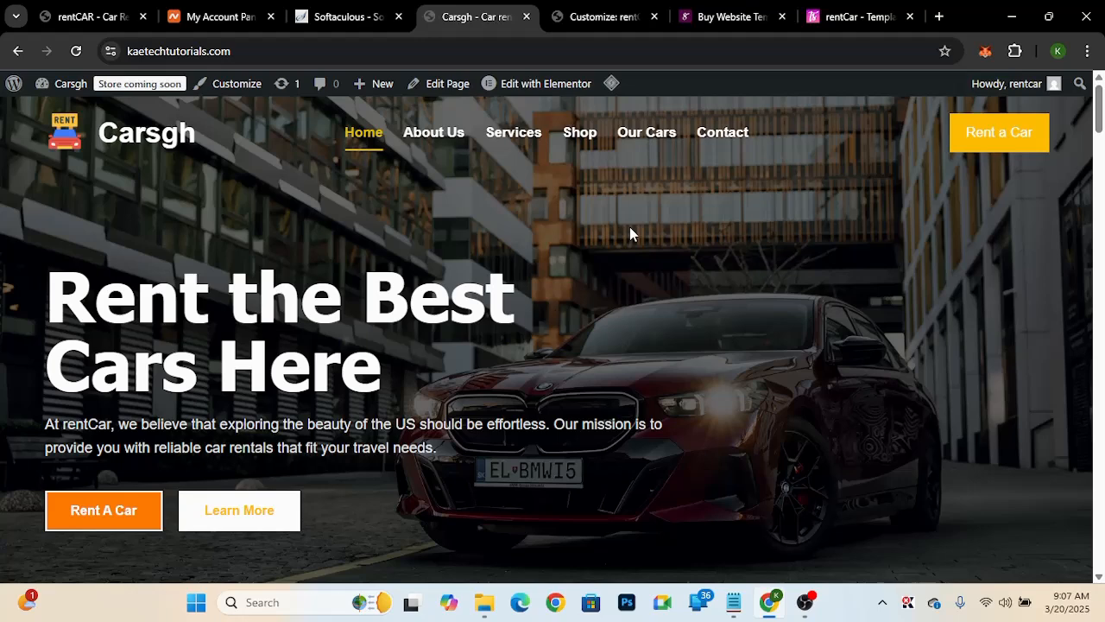
scroll(630, 228, down, 8)
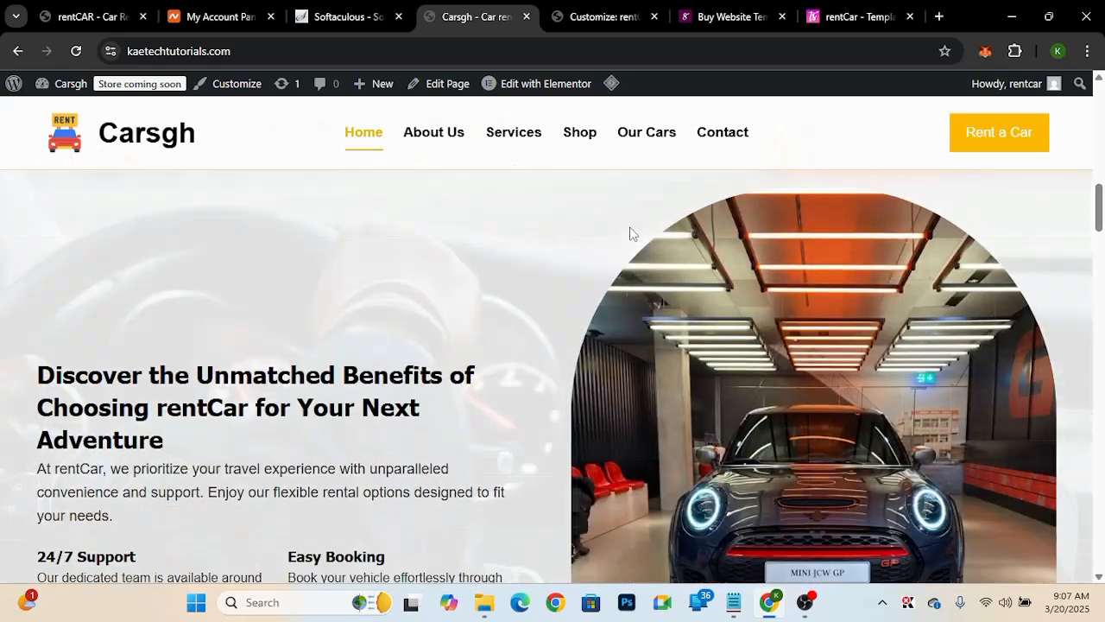
scroll(630, 233, up, 2)
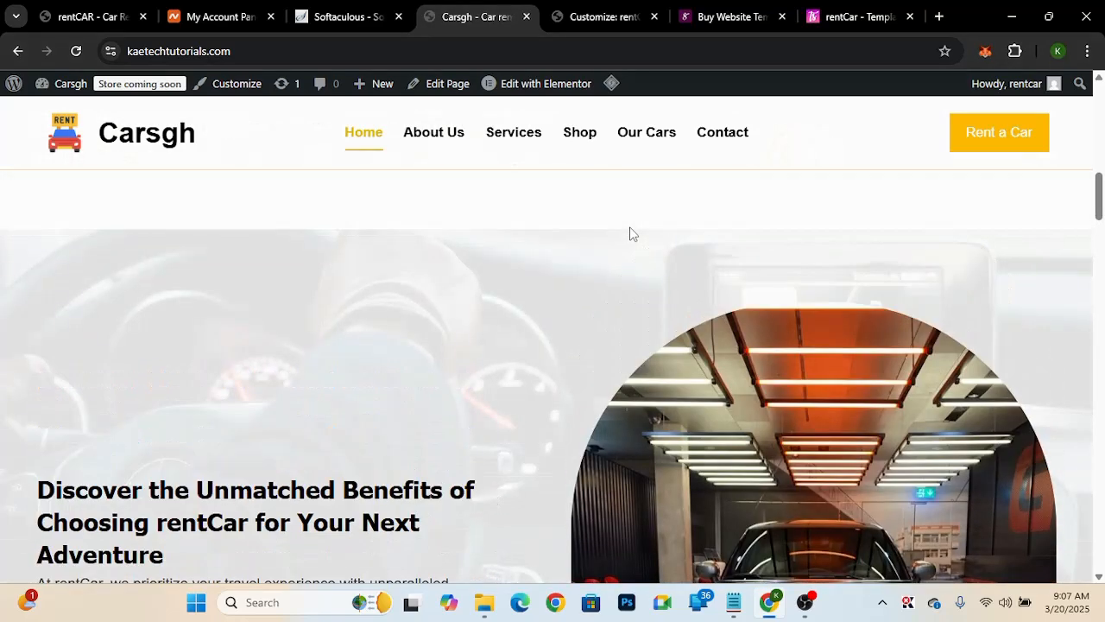
scroll(629, 232, up, 6)
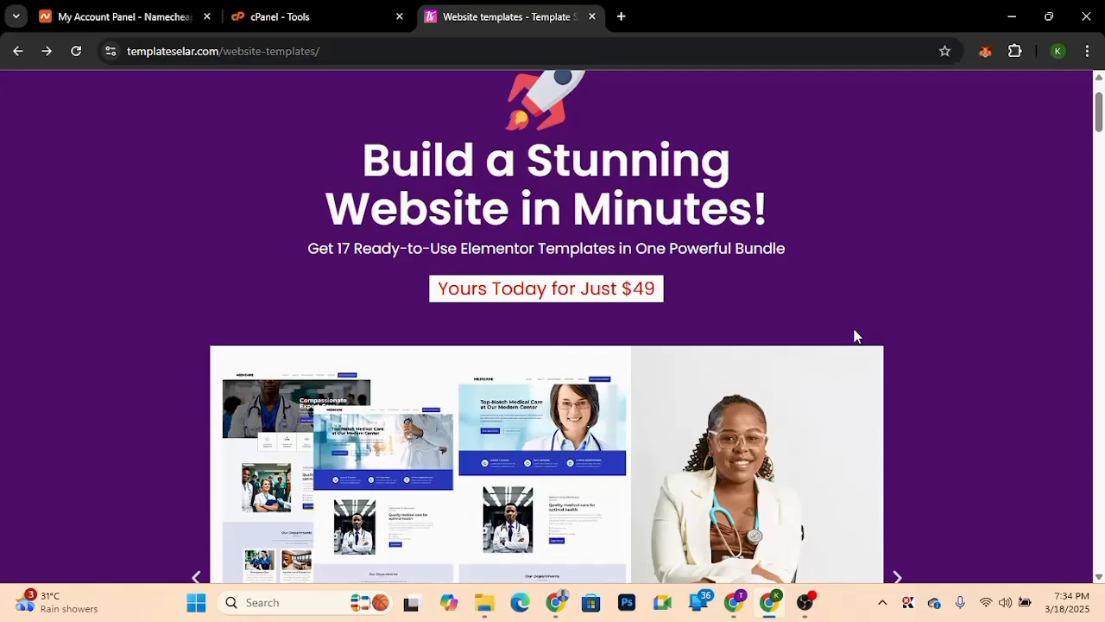
- On the templateselar.com website templates page, look through the bundle offer and the included templates down to the MediCare Hospital Template
scroll(855, 335, up, 1)
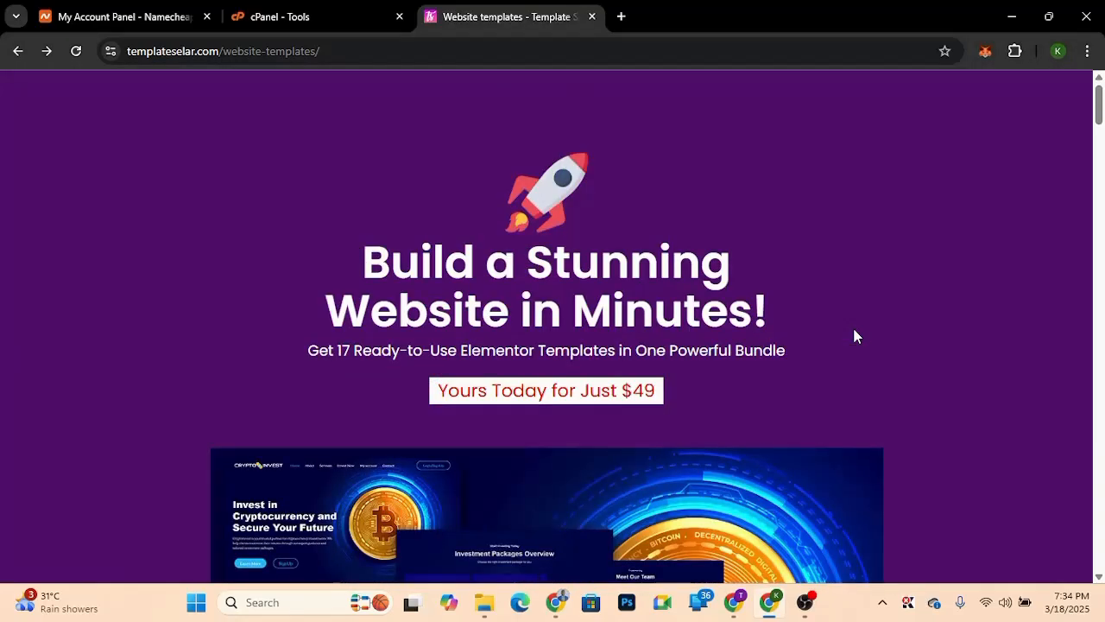
scroll(854, 335, down, 10)
scroll(854, 335, down, 5)
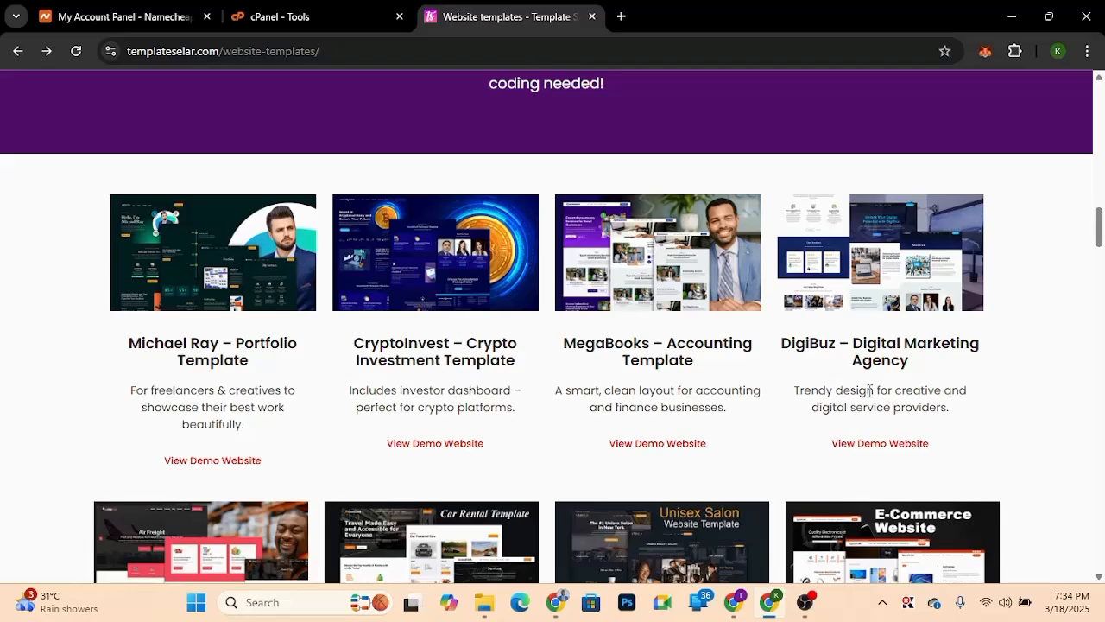
scroll(985, 434, down, 4)
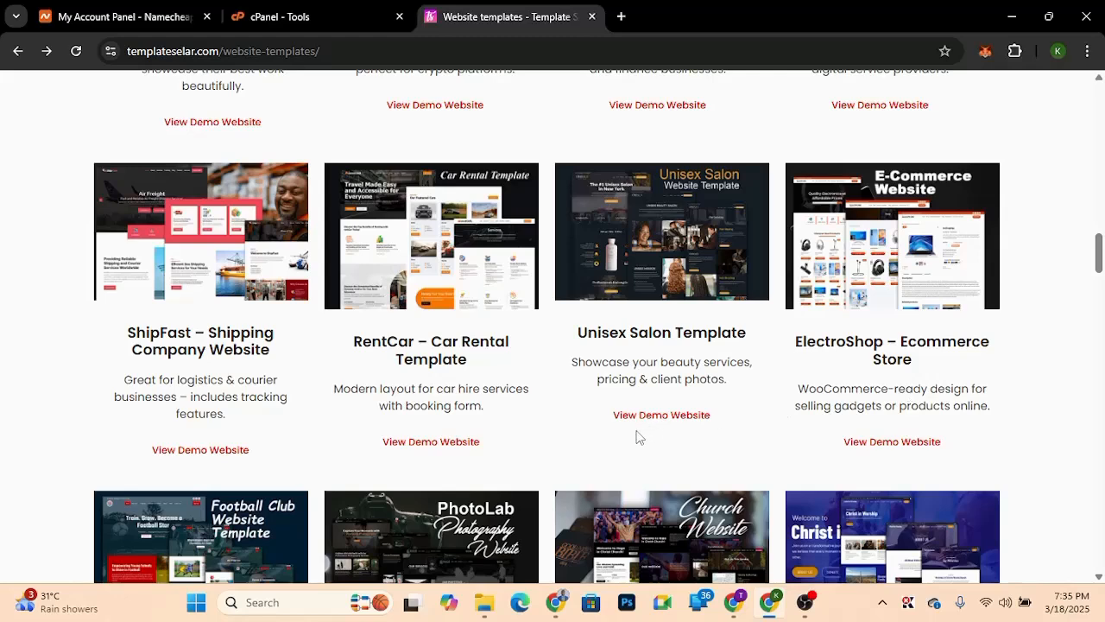
scroll(637, 437, down, 4)
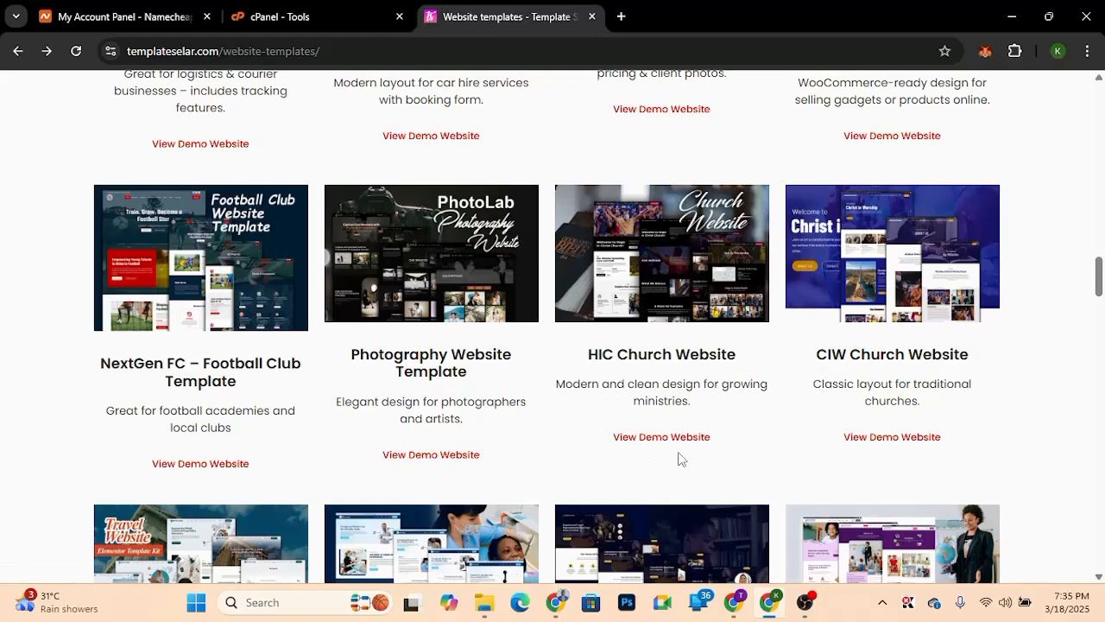
scroll(679, 459, down, 3)
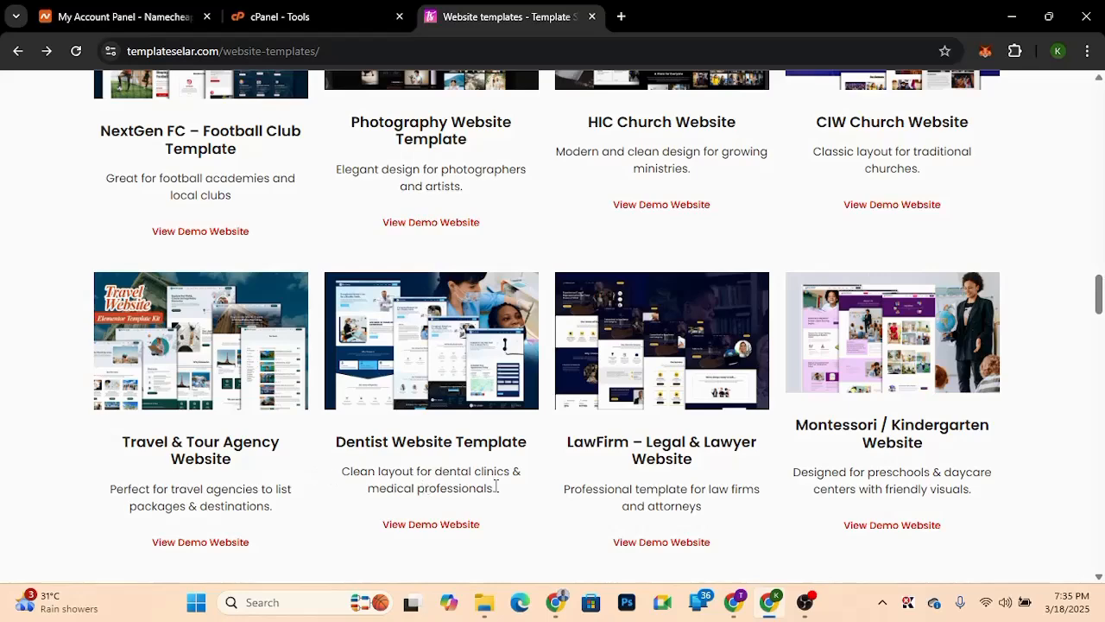
scroll(497, 486, down, 2)
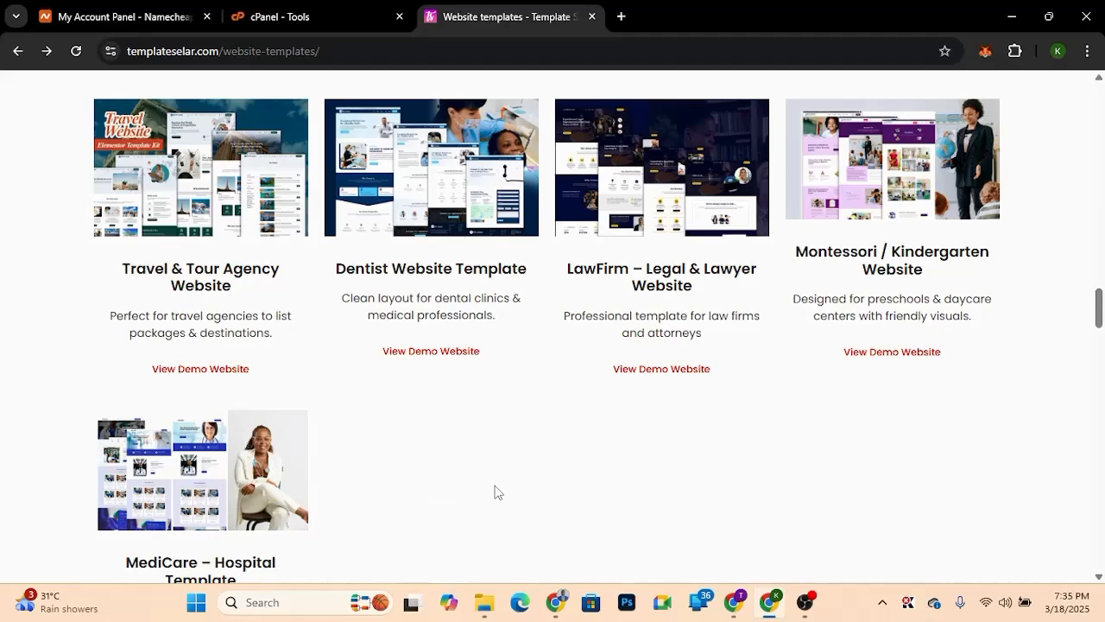
scroll(496, 492, down, 2)
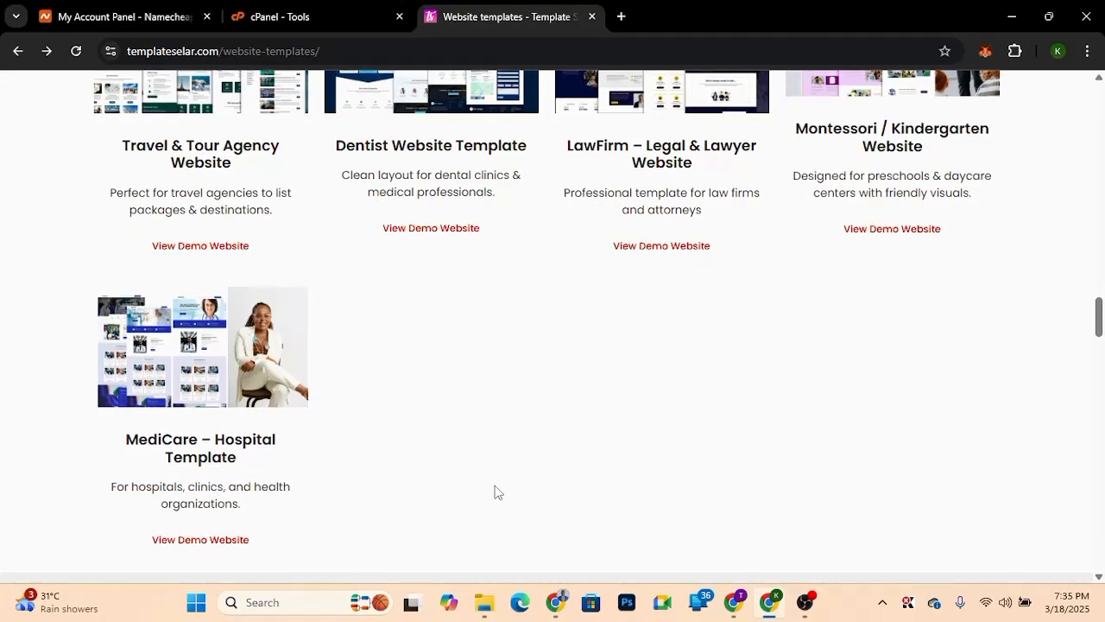
- Revisit the bundle's limited-time offer and template list, and read the "Why Choose Our Template Bundle?" section
scroll(565, 389, up, 3)
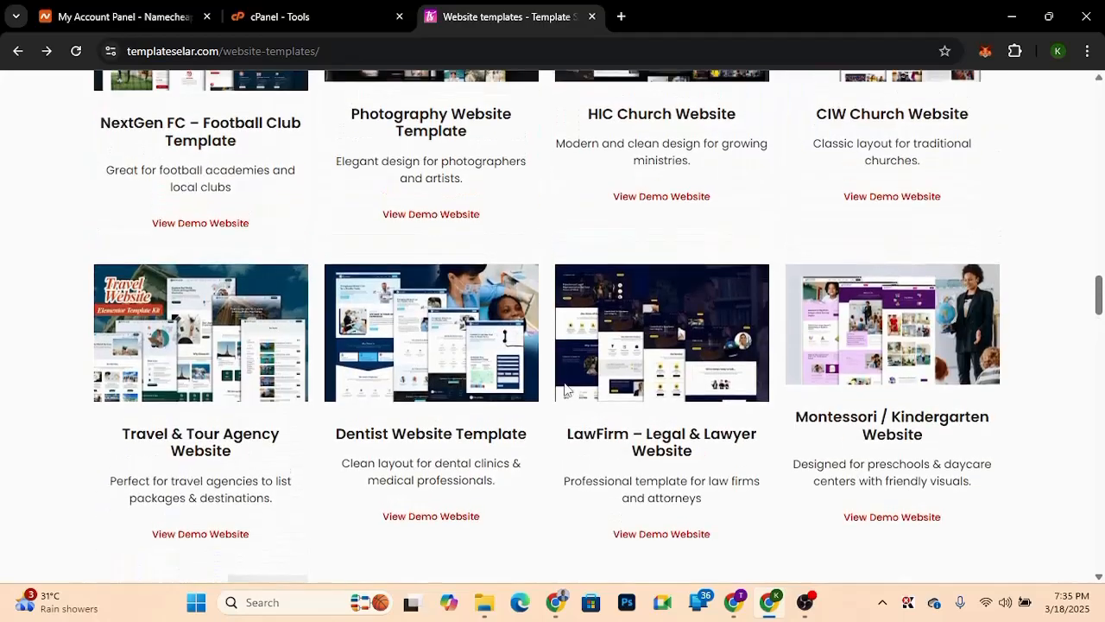
scroll(564, 389, up, 10)
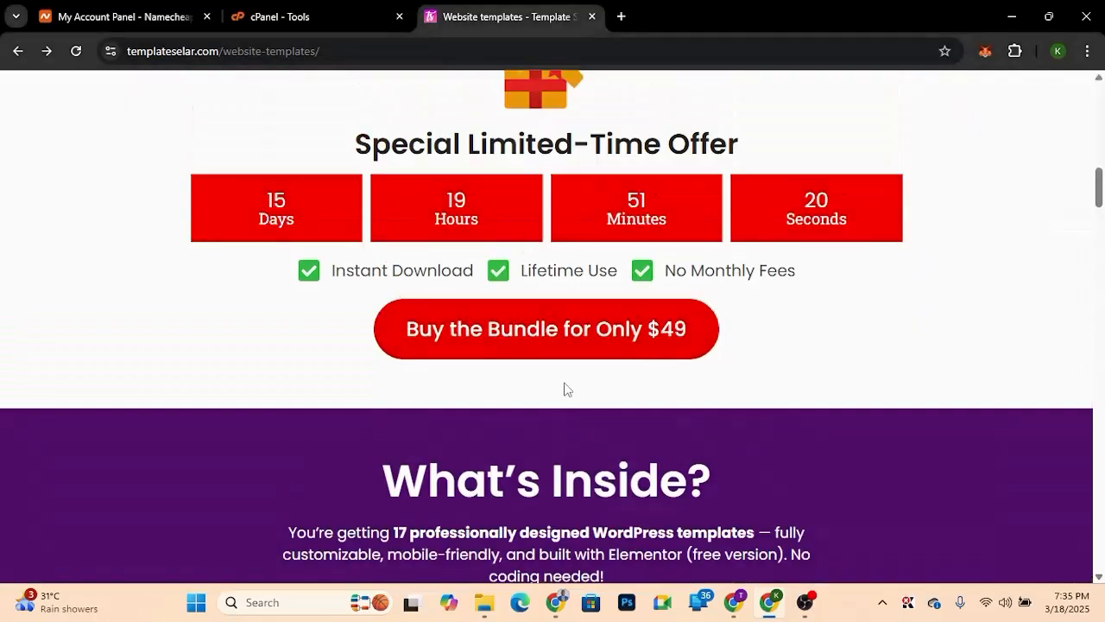
scroll(564, 382, up, 2)
scroll(563, 382, down, 12)
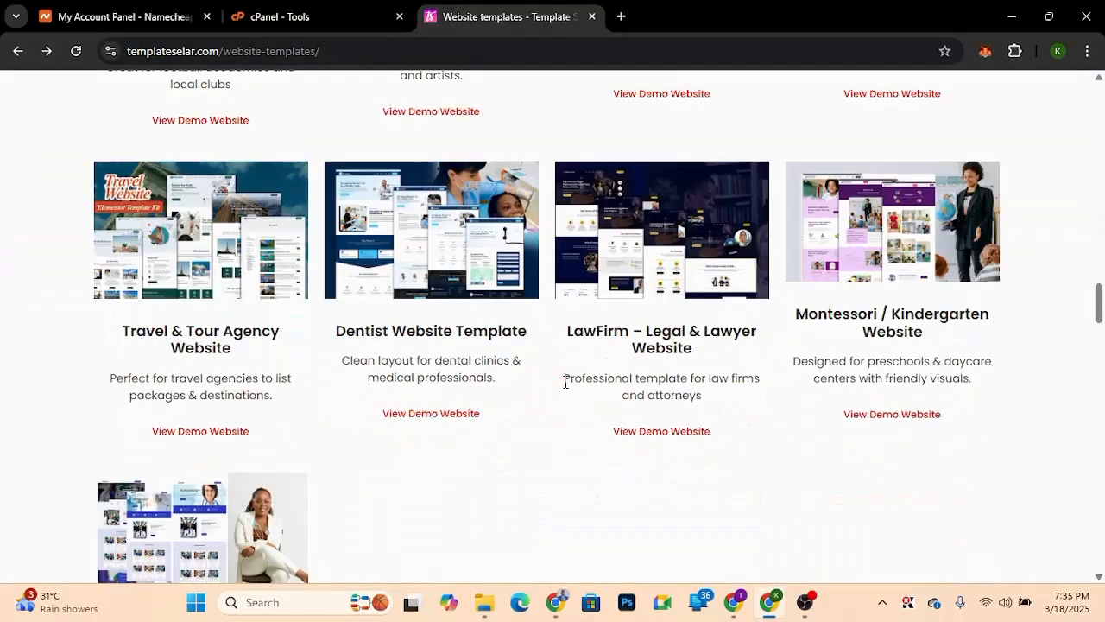
scroll(565, 382, down, 8)
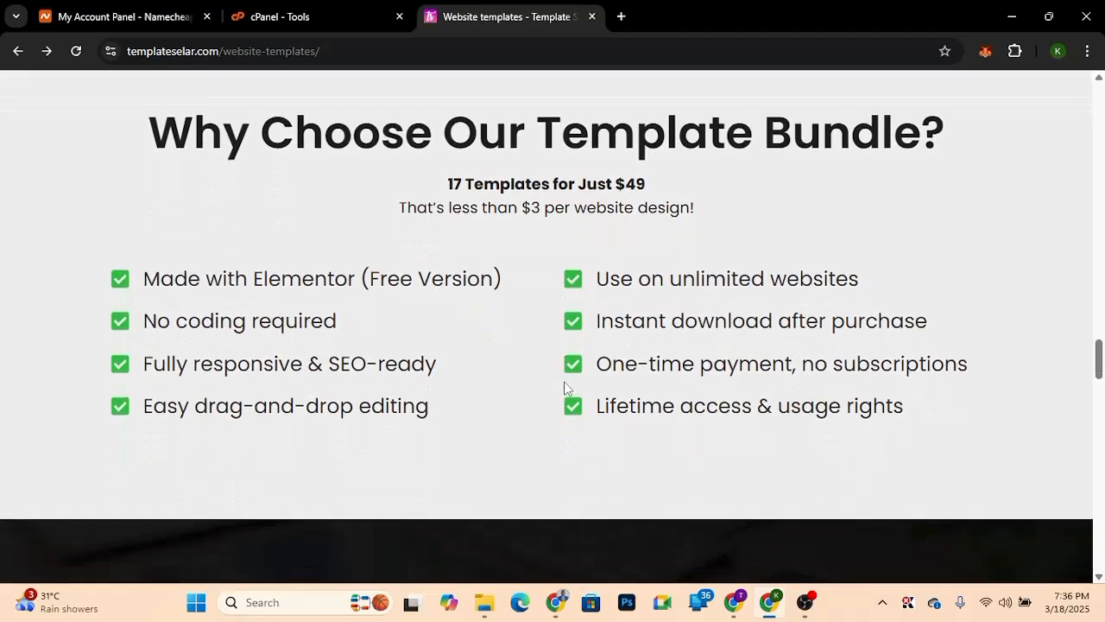
scroll(565, 388, down, 1)
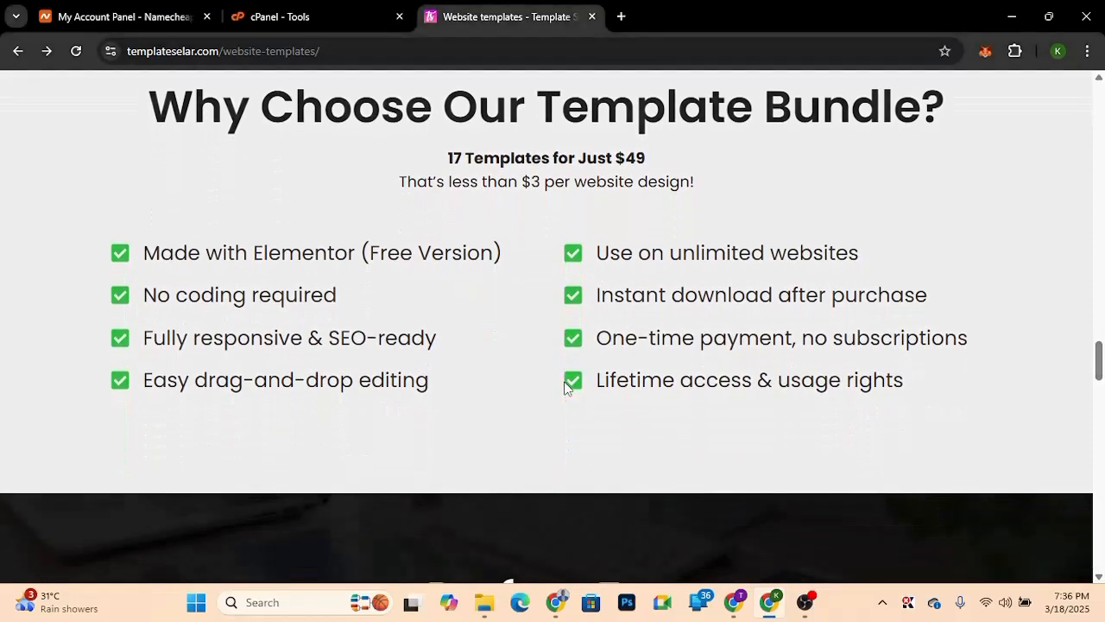